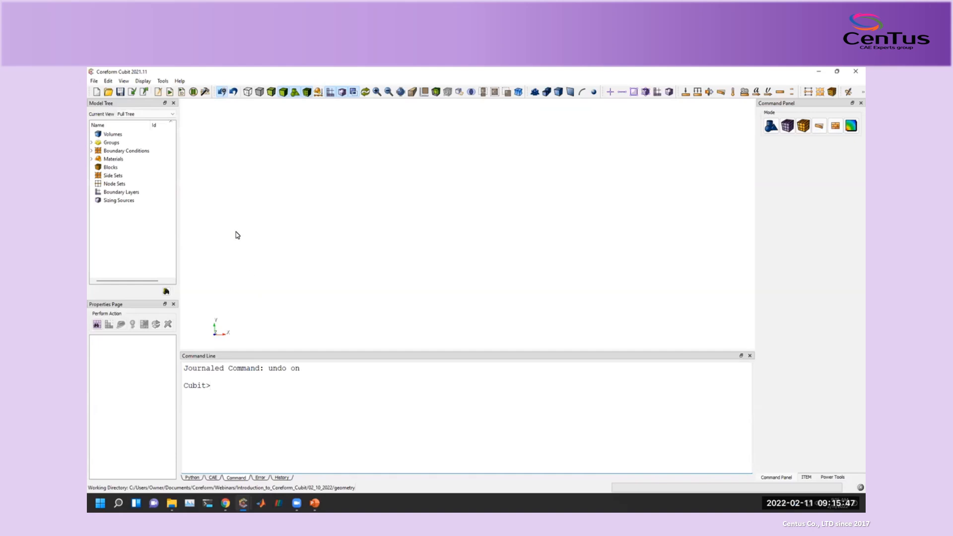
Shrink the command line area to enlarge the graphics view, and show the command history.
left_click_drag(243, 350, 244, 390)
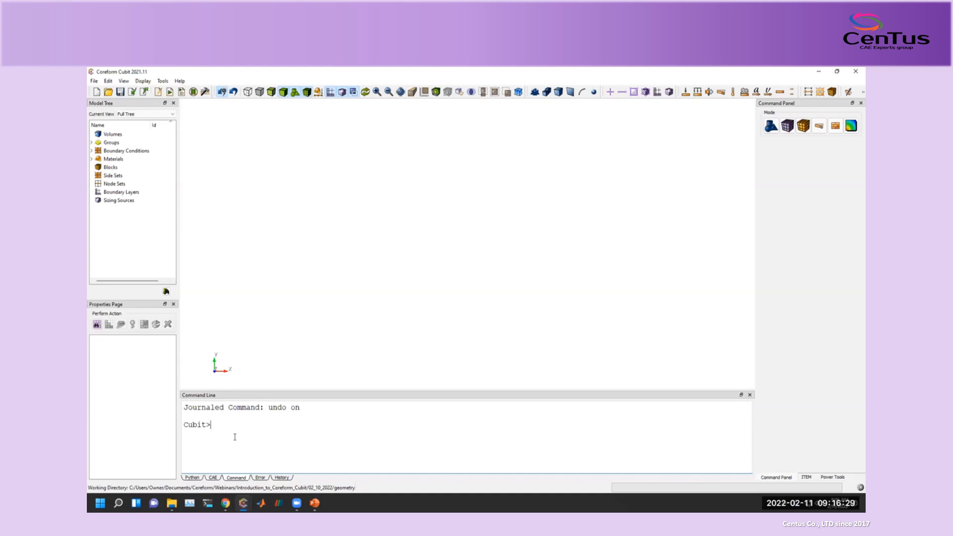
left_click(286, 479)
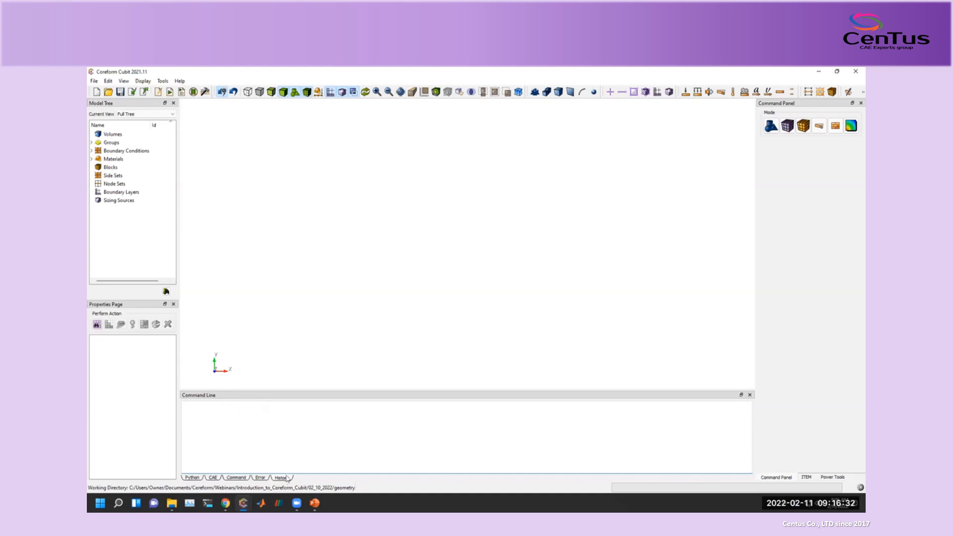
left_click(238, 478)
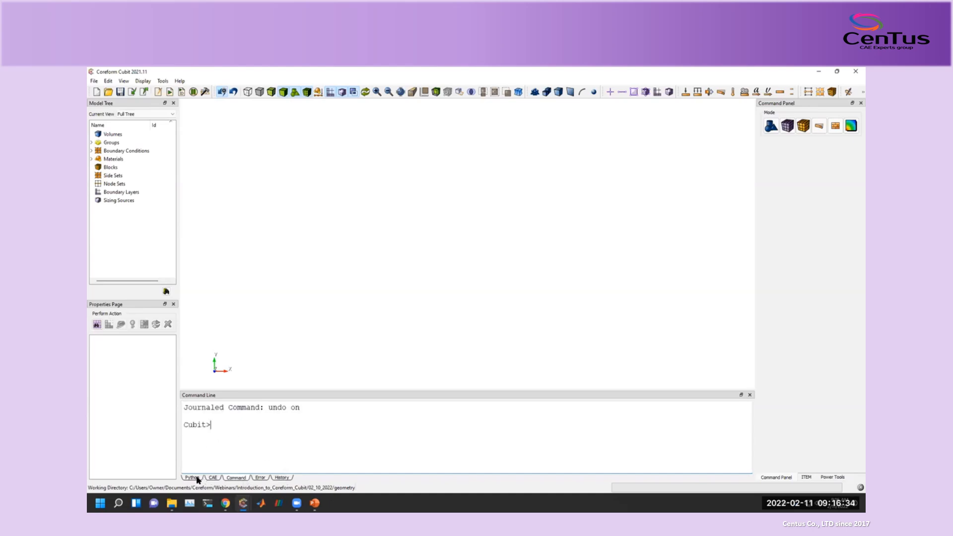
left_click(281, 478)
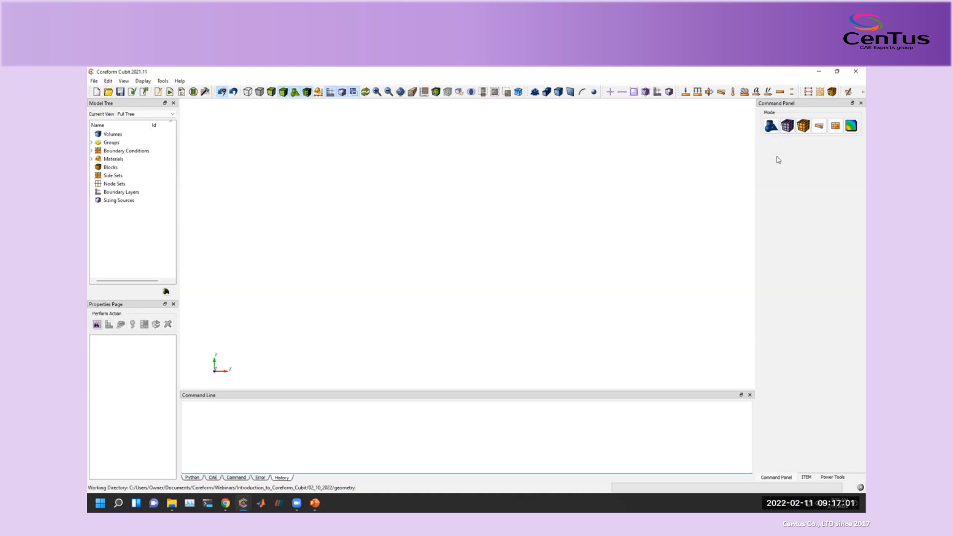
Look through the ITEM and Power Tools panels and return to the Command Panel.
left_click(809, 478)
left_click(831, 479)
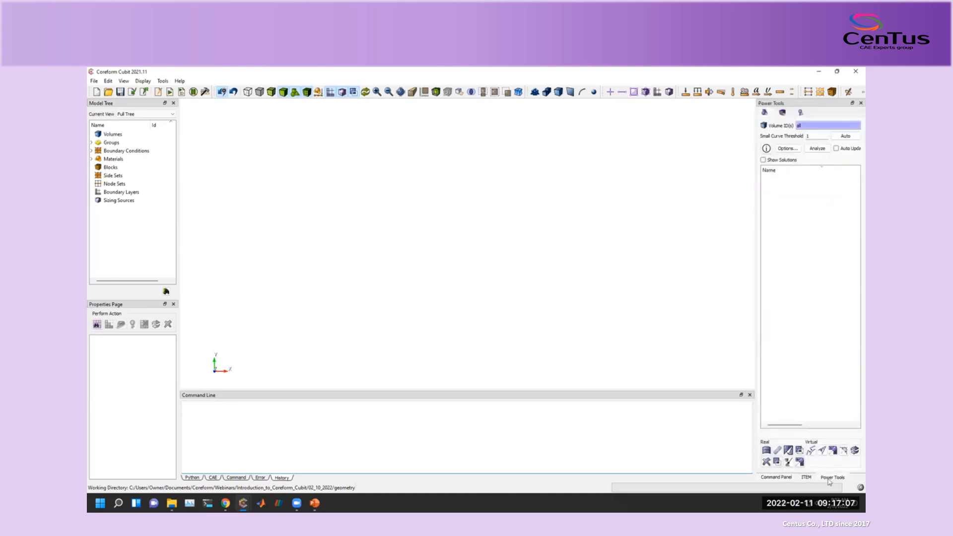
left_click(807, 480)
left_click(793, 479)
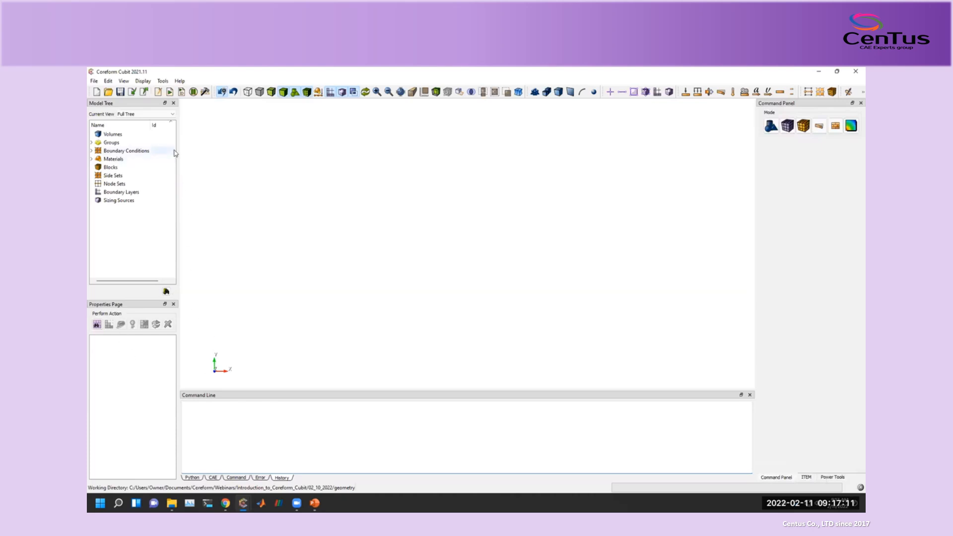
Hide the Properties Page and bring it back.
left_click(126, 82)
left_click(127, 83)
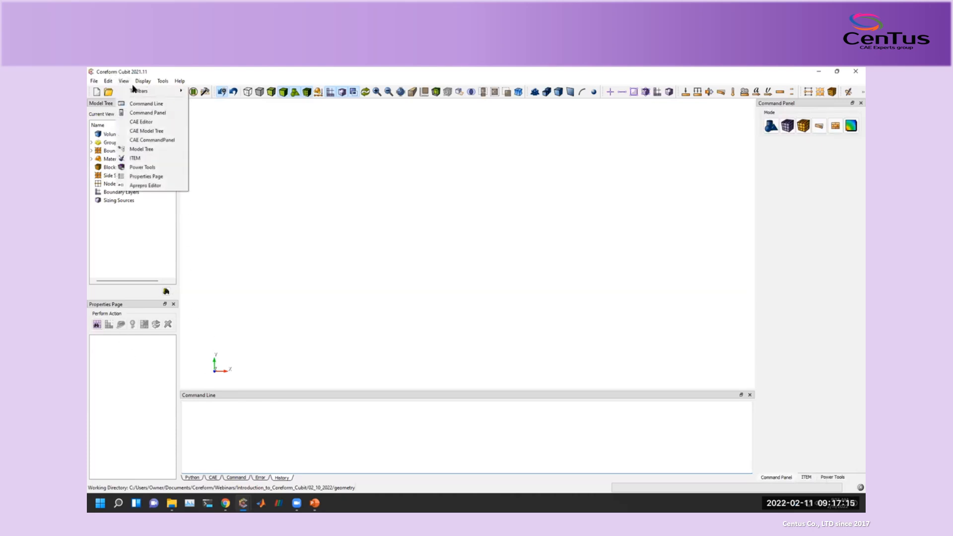
left_click(147, 176)
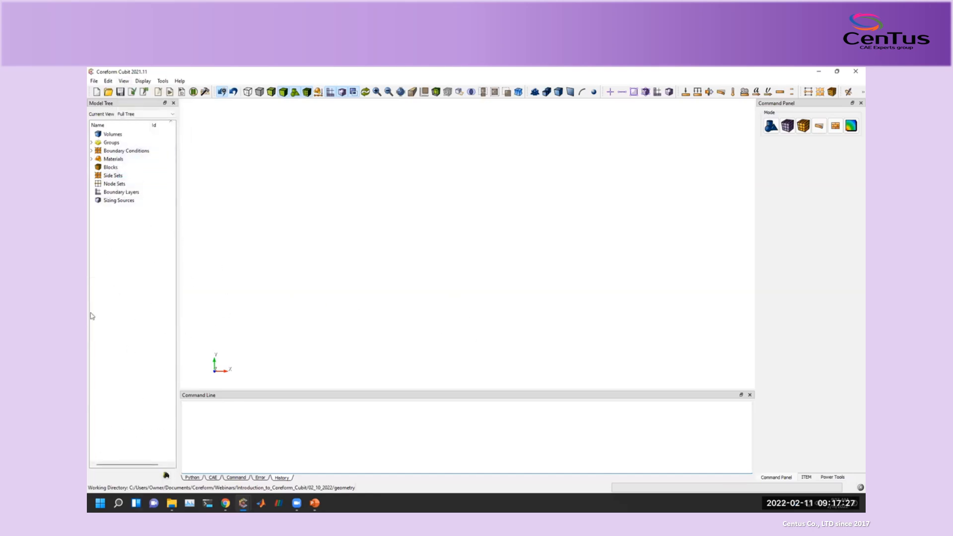
left_click(123, 81)
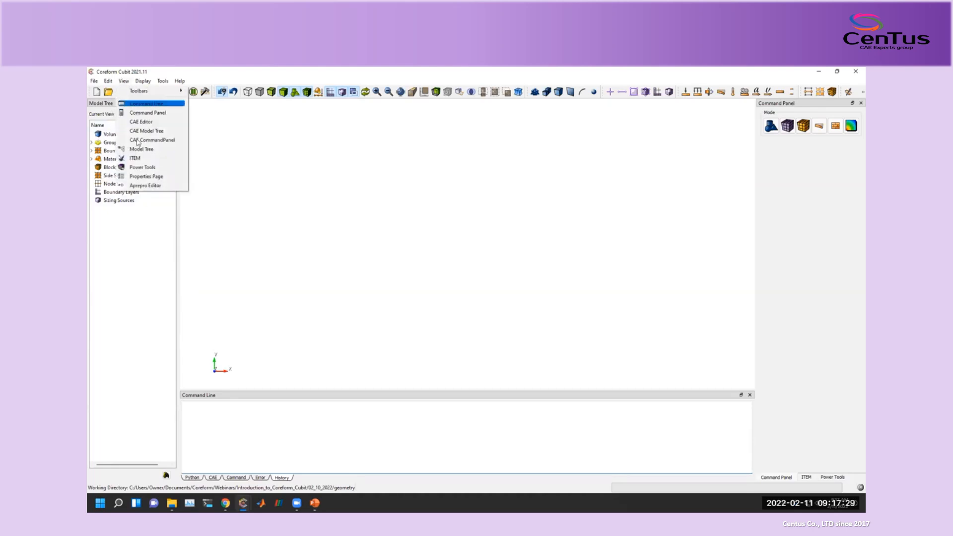
left_click(140, 180)
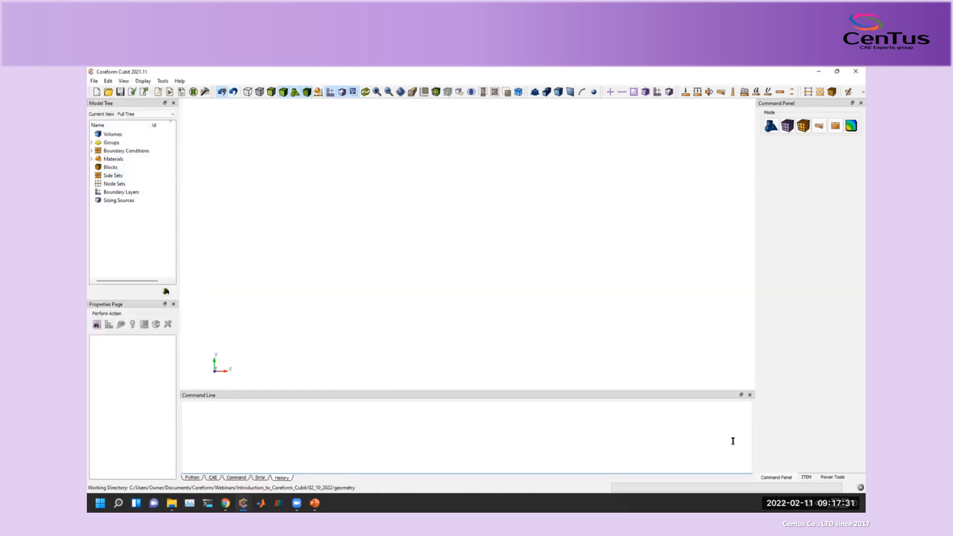
Remove the ITEM panel from the window layout and restore it.
left_click(124, 81)
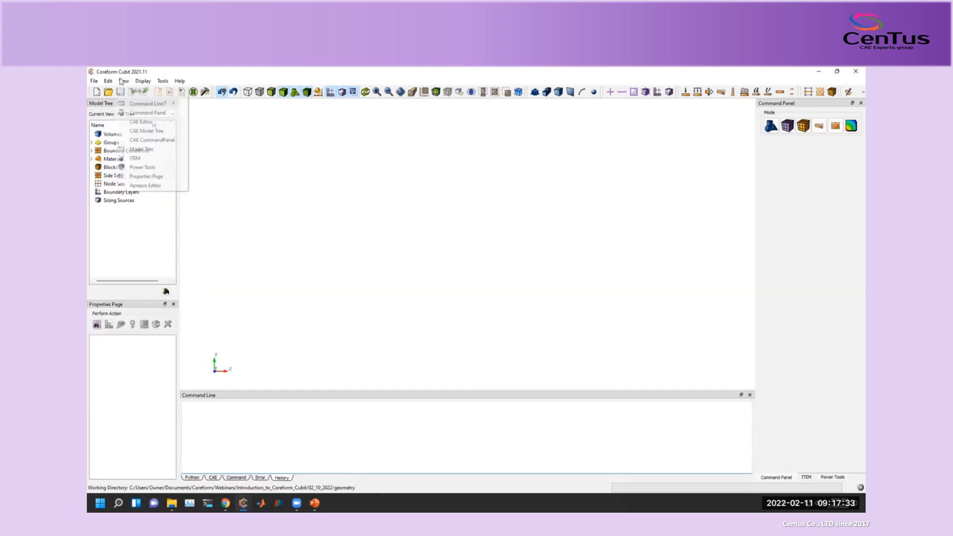
left_click(137, 160)
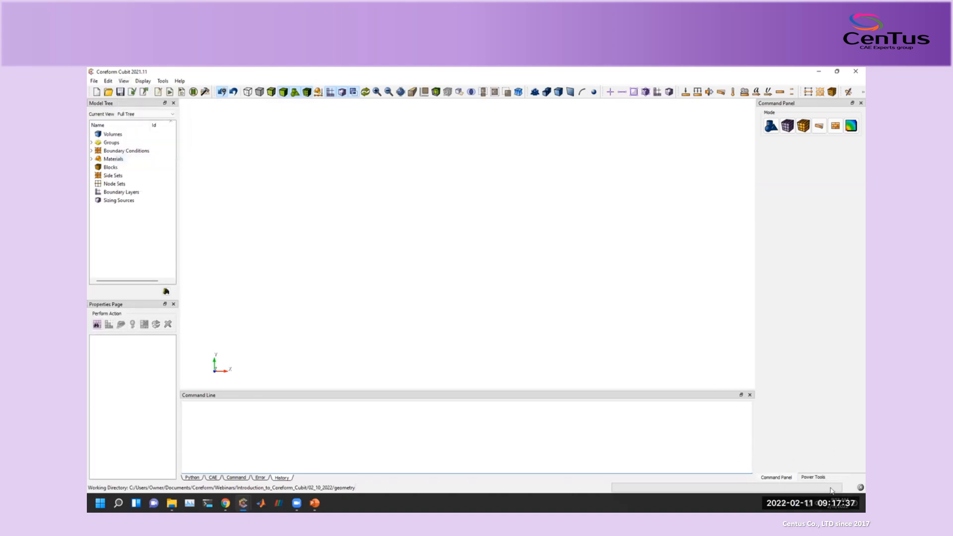
left_click(124, 81)
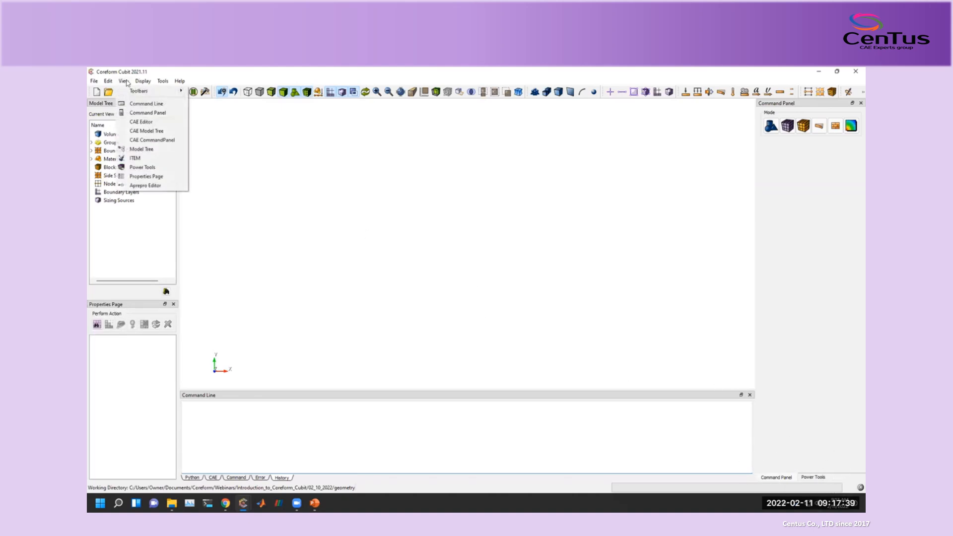
left_click(140, 159)
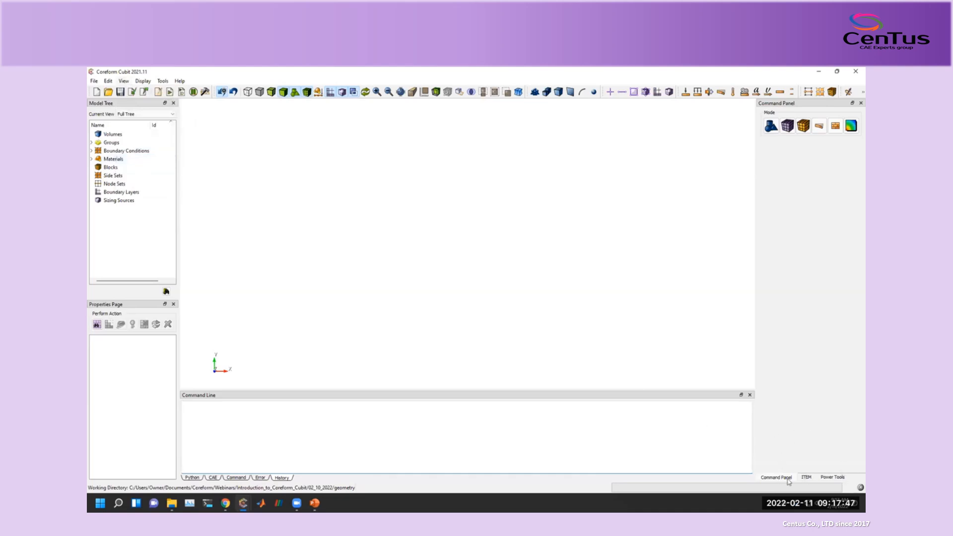
Bring up the ITEM wizard, widen its panel and try to open the guide on how to use it.
left_click(806, 478)
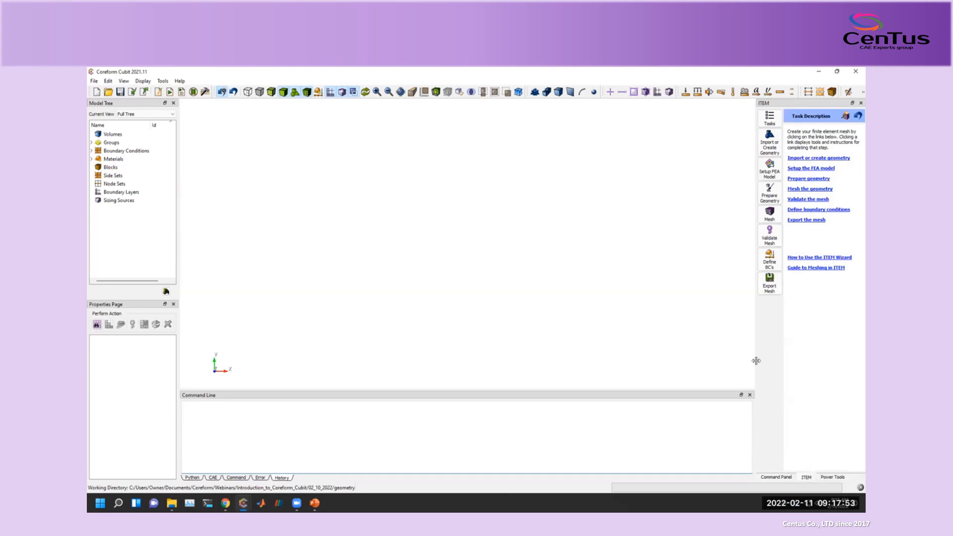
left_click_drag(755, 360, 669, 358)
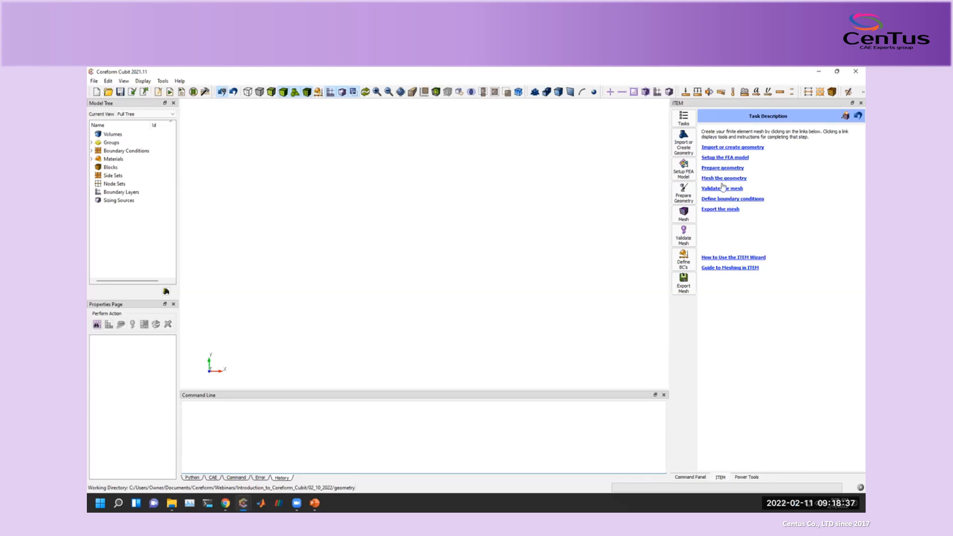
left_click(715, 259)
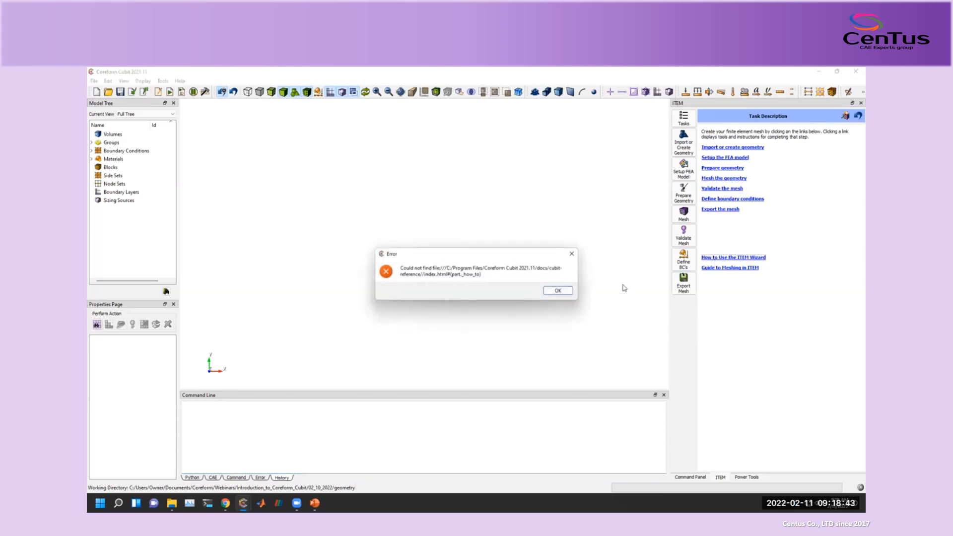
left_click(575, 254)
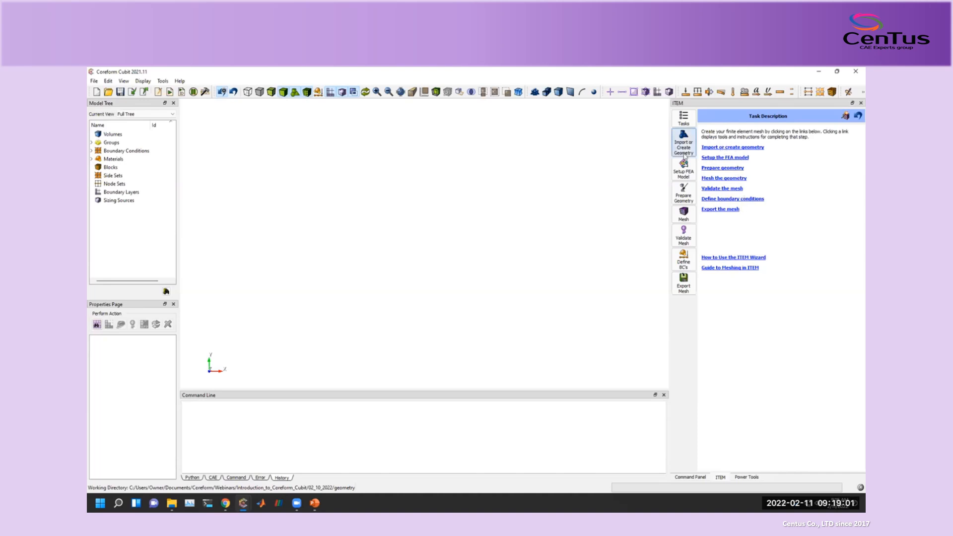
Import the ACIS geometry file item-example.sat with the default import options and finish the wizard's geometry import task.
left_click(730, 148)
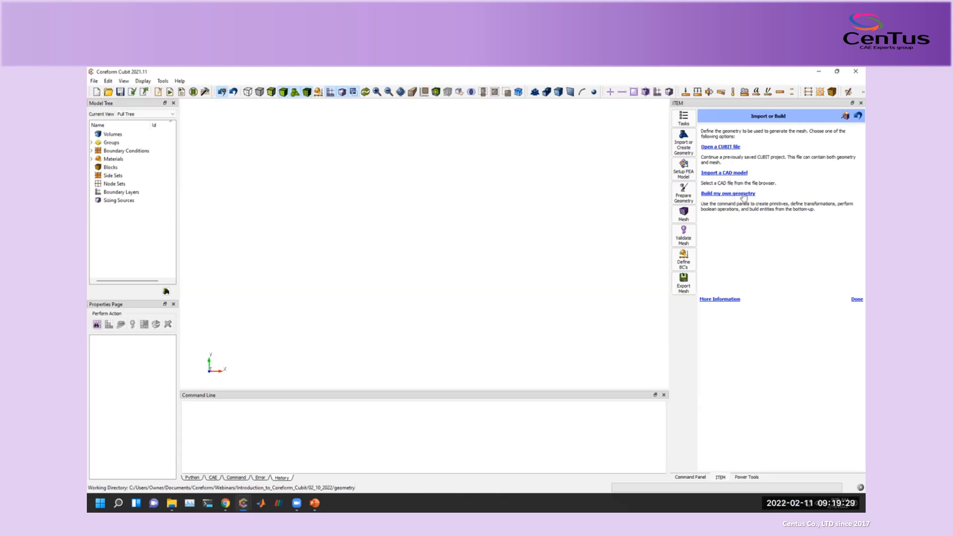
left_click(733, 174)
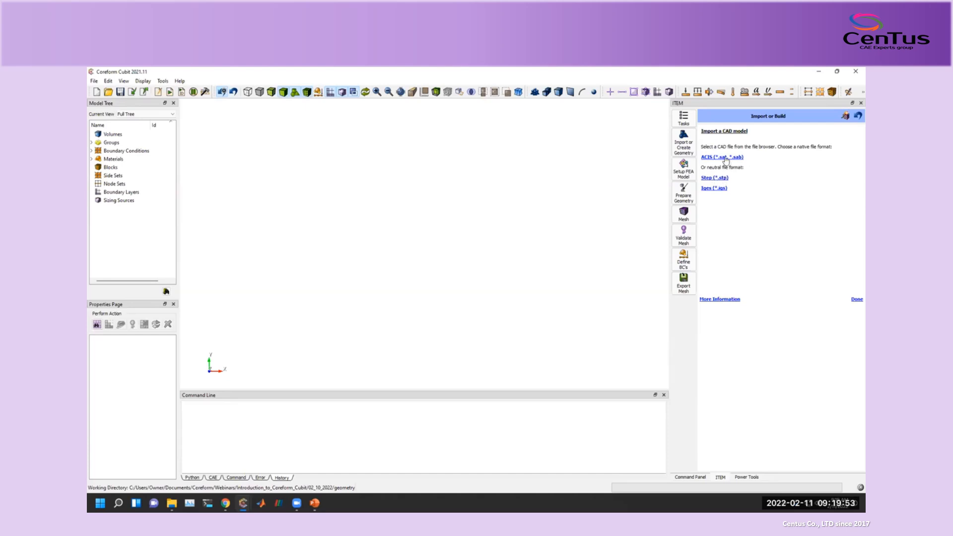
left_click(725, 158)
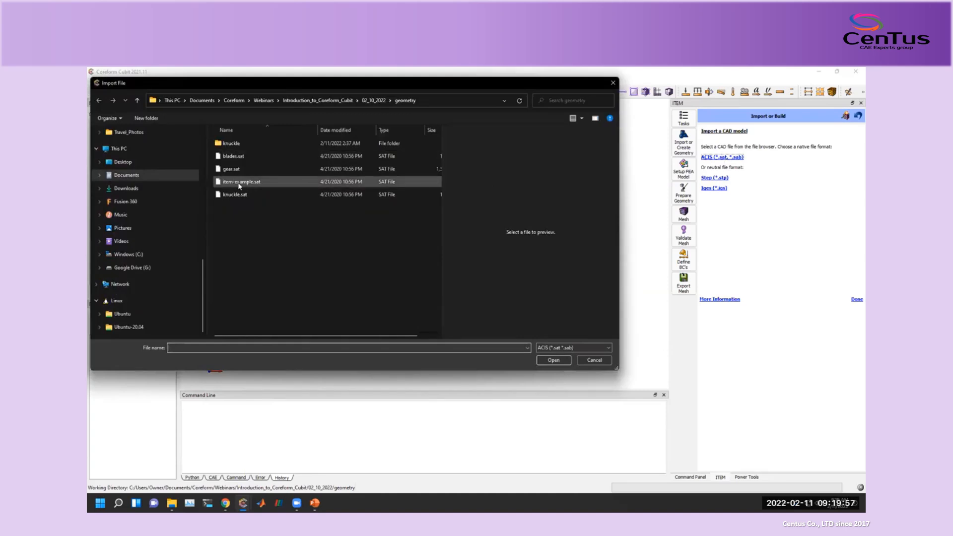
left_click(275, 184)
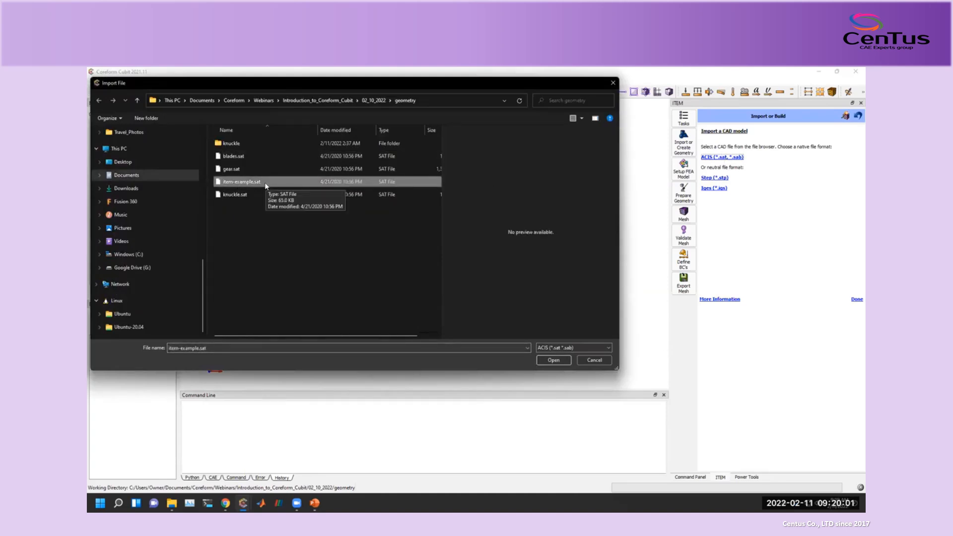
double_click(264, 184)
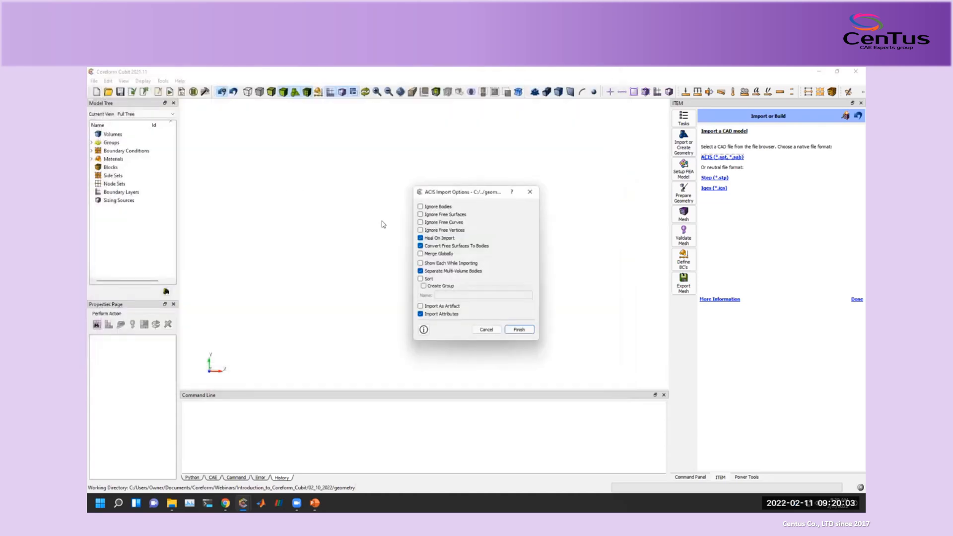
left_click(526, 332)
left_click_drag(351, 304, 635, 219)
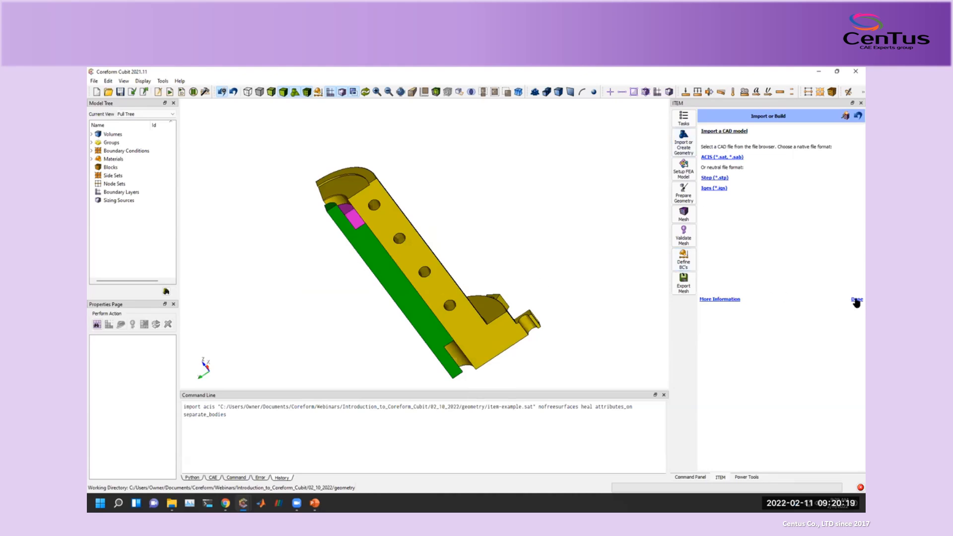
left_click(857, 300)
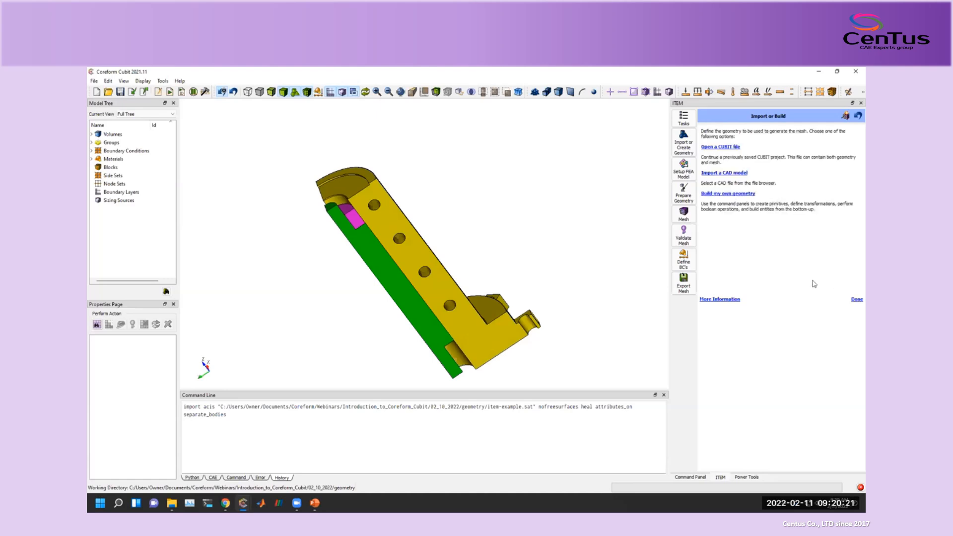
left_click(855, 299)
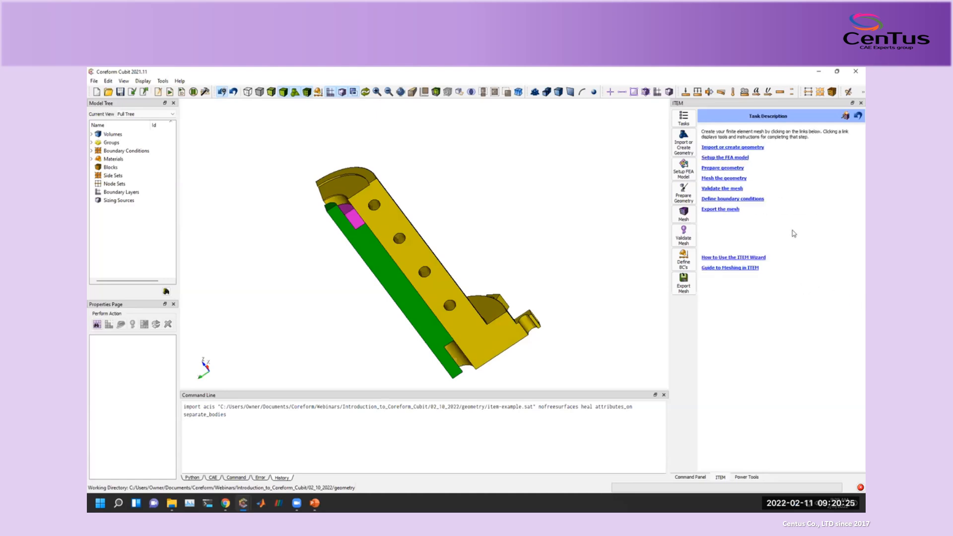
Set up the FEA model for all volumes with tetrahedral elements and an element budget of 100000.
left_click(720, 158)
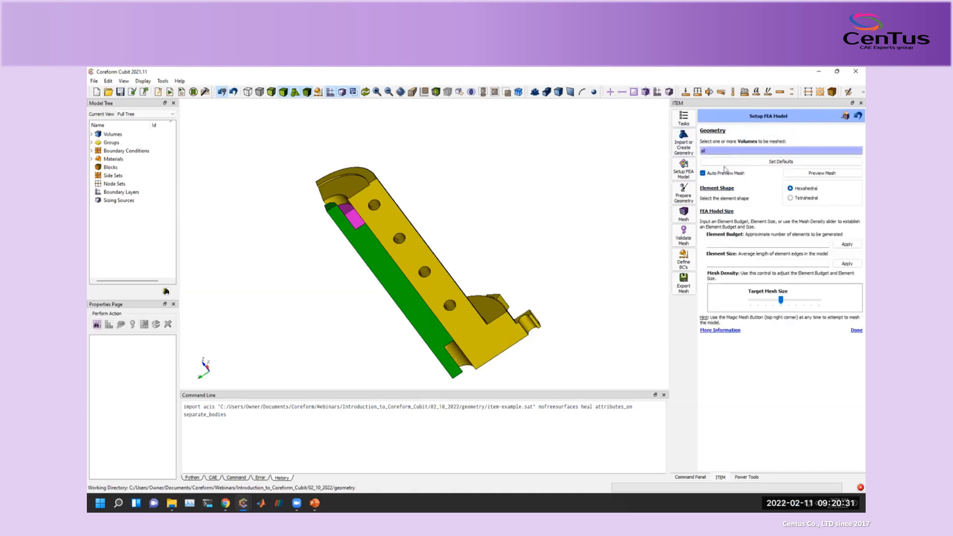
left_click(791, 198)
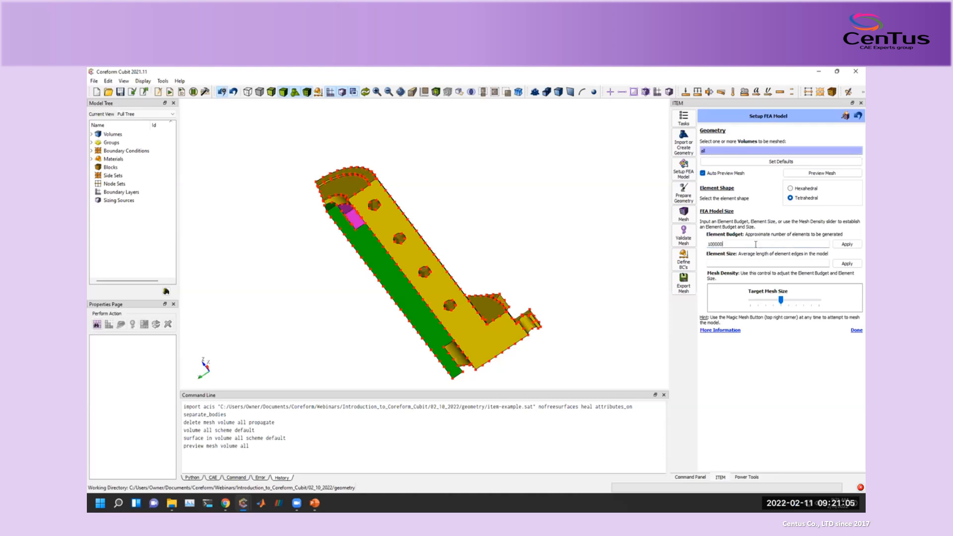
left_click(846, 244)
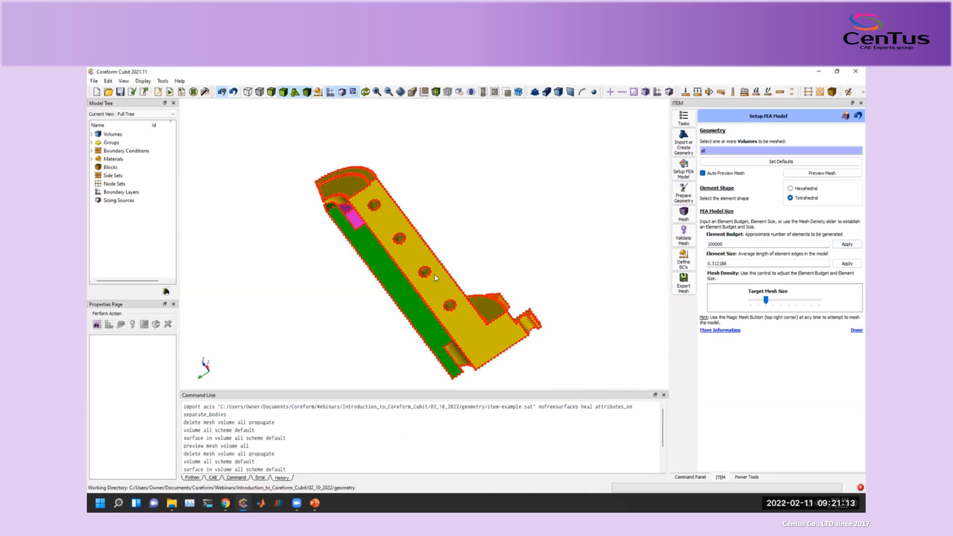
left_click_drag(434, 278, 459, 269)
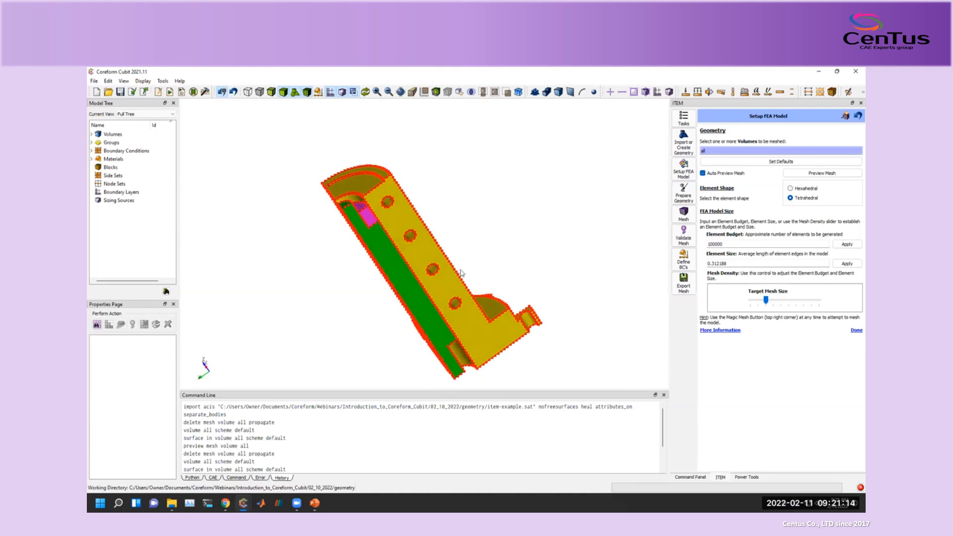
Switch the FEA model to hexahedral elements, apply an element budget of 100000 and finish the setup task.
left_click(790, 189)
double_click(778, 244)
type("1")
left_click(847, 244)
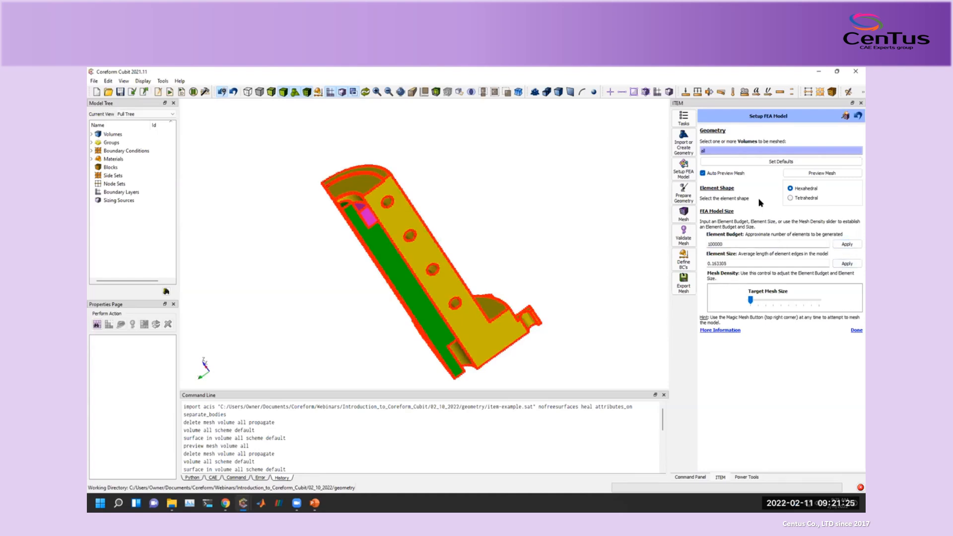
left_click(856, 331)
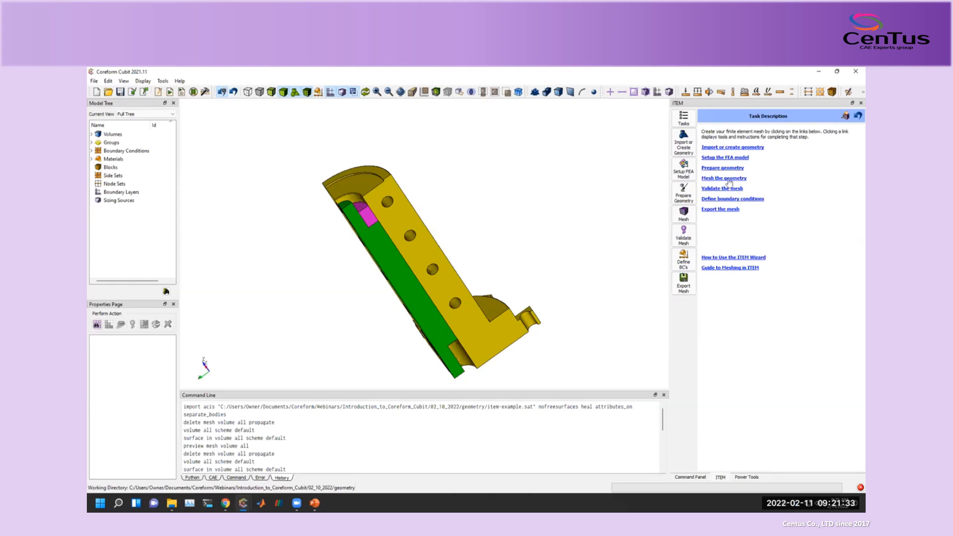
Run all checked geometry preparation diagnostics on the model and open the invalid topology repair task.
left_click(718, 170)
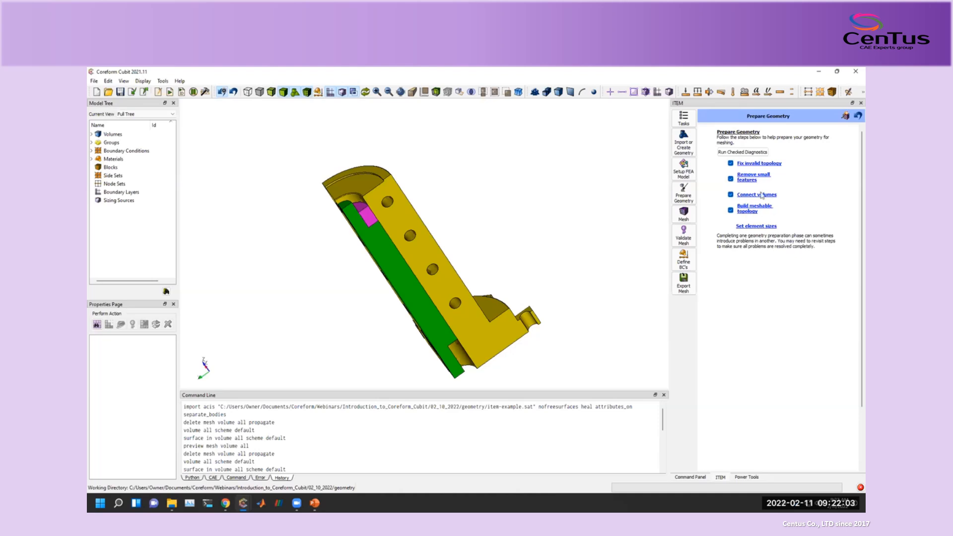
left_click(743, 152)
left_click_drag(456, 259, 501, 259)
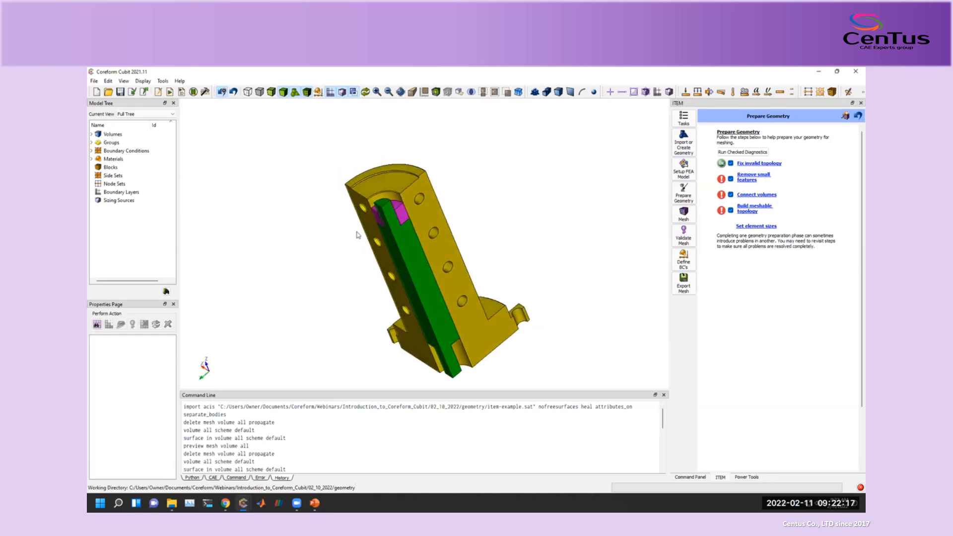
left_click(750, 166)
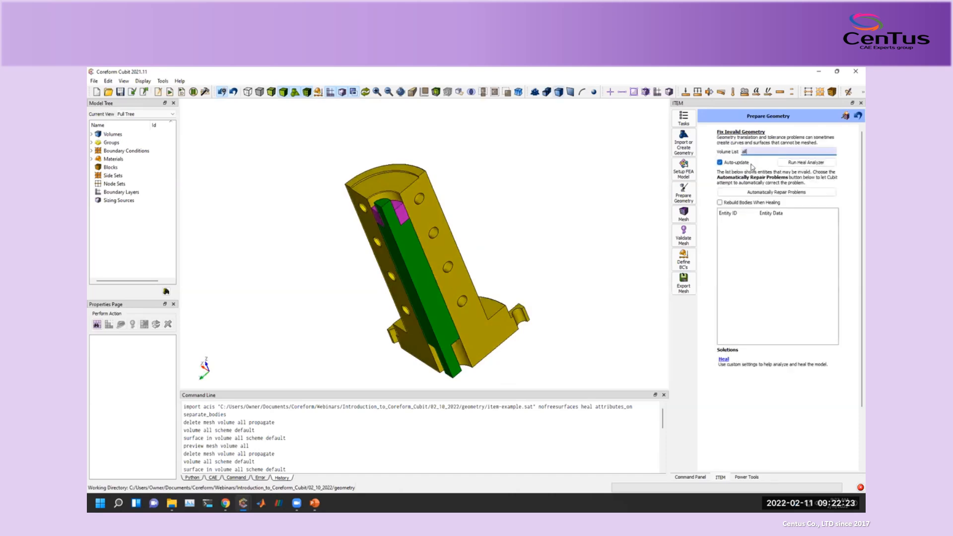
Run the heal analyzer on all volumes and finish the invalid geometry task.
left_click(803, 164)
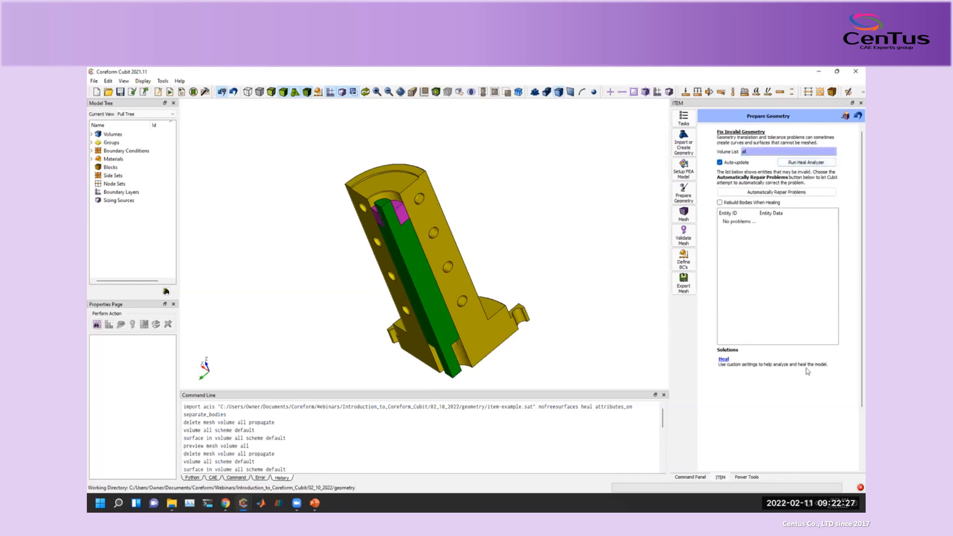
left_click(834, 449)
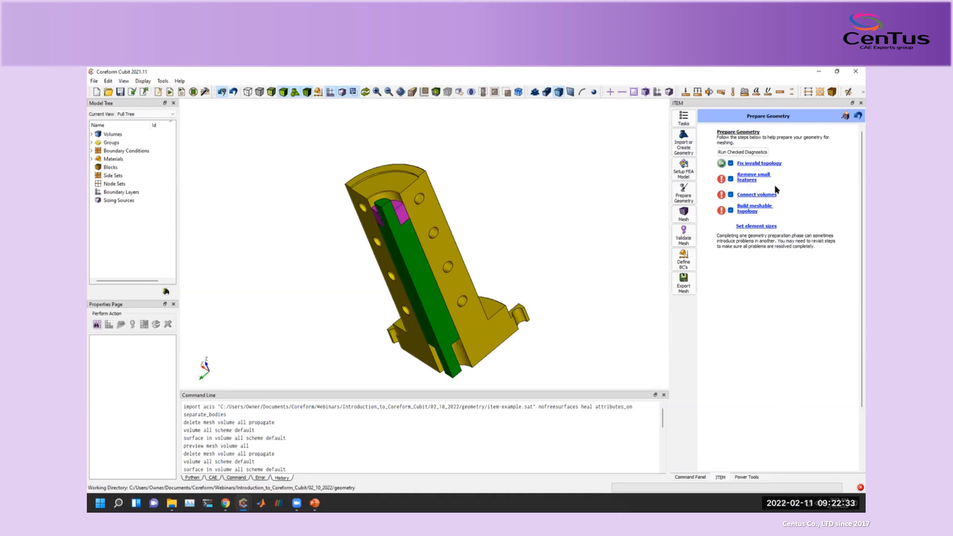
Detect small features in all volumes with the default curve length and search for the model's 10 smallest features.
left_click(750, 178)
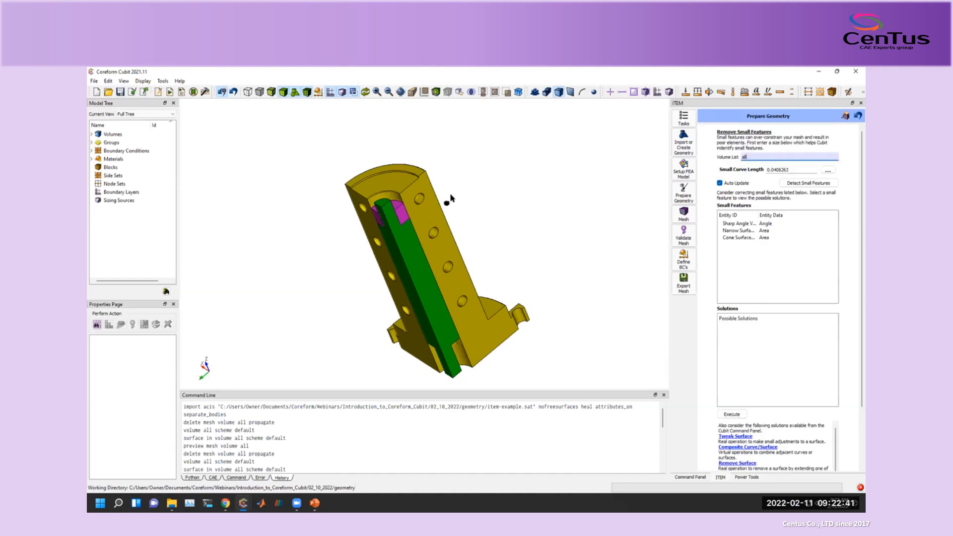
left_click(812, 186)
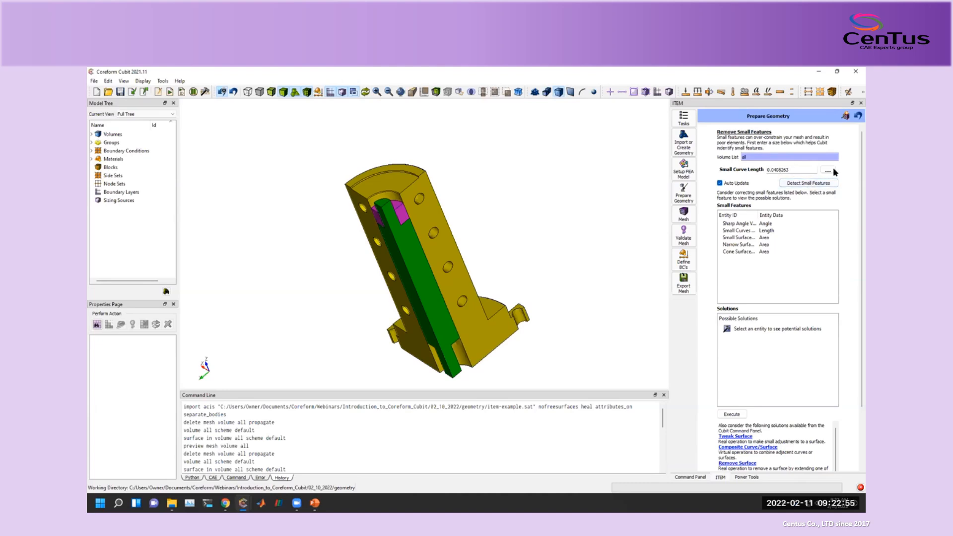
left_click(830, 170)
left_click(773, 216)
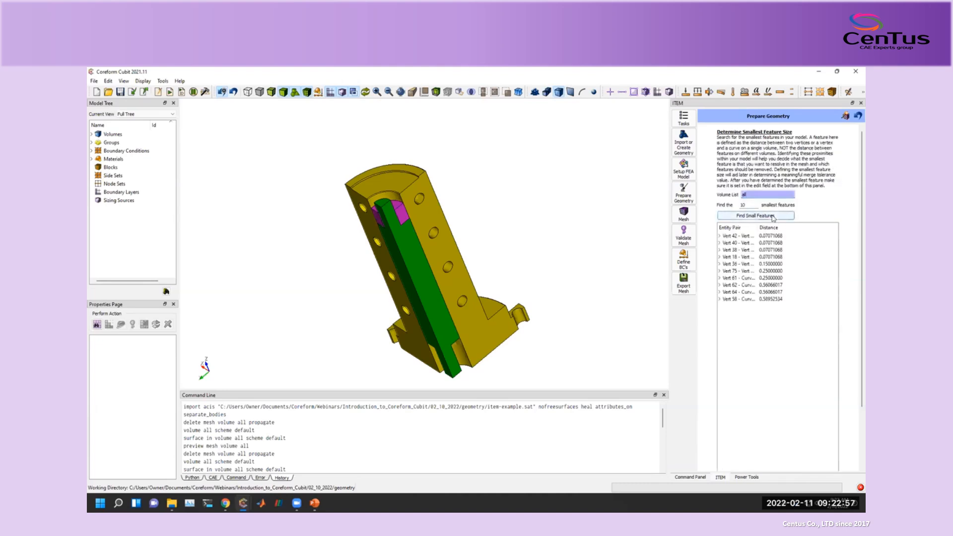
scroll(774, 298, "down", 3)
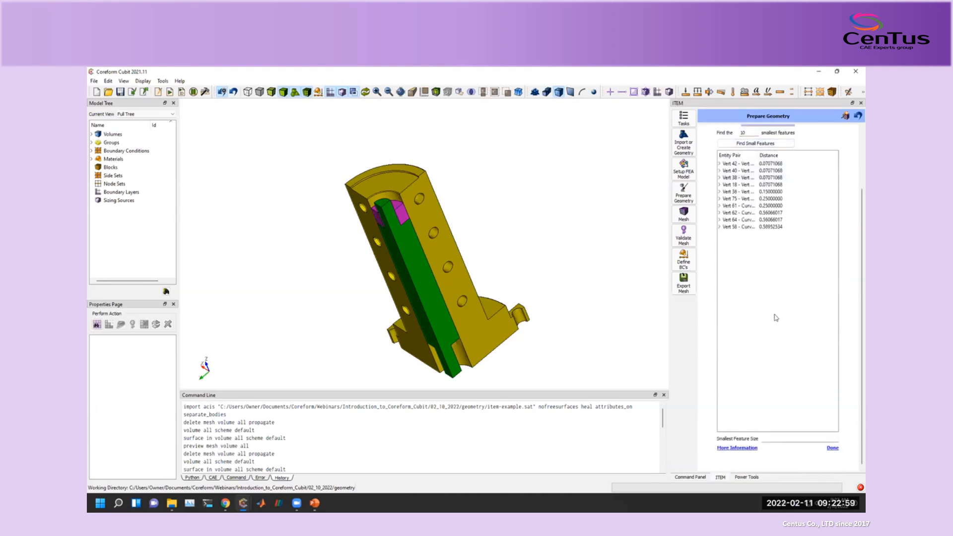
scroll(778, 318, "up", 2)
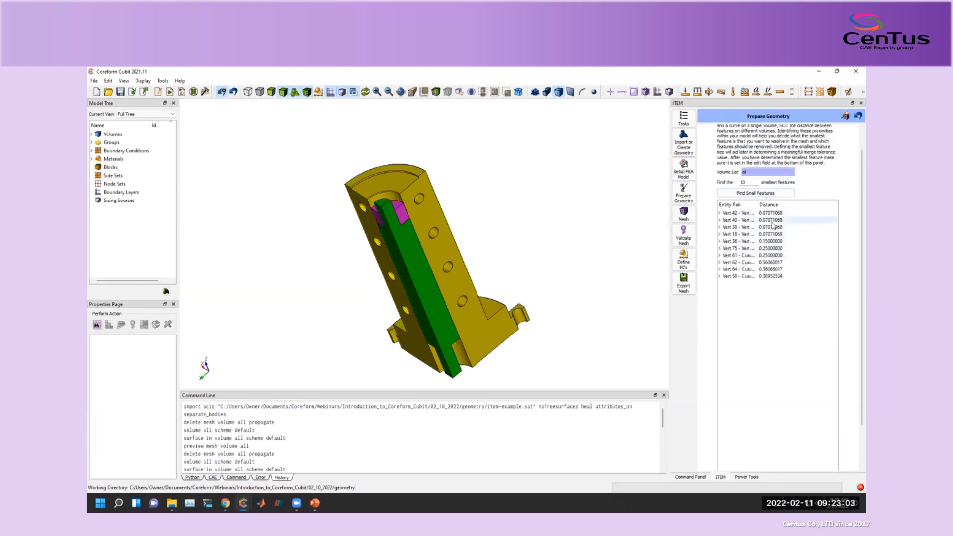
scroll(791, 323, "down", 3)
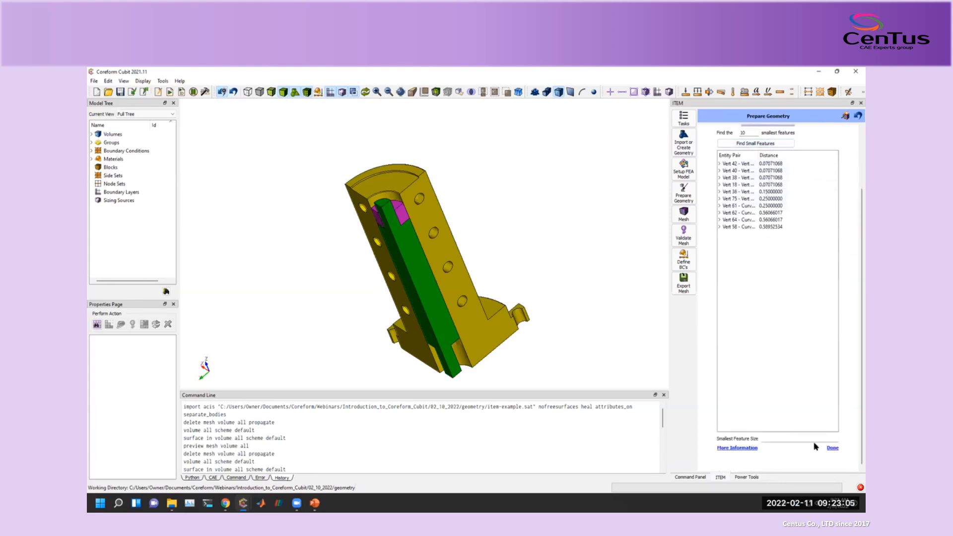
left_click(832, 448)
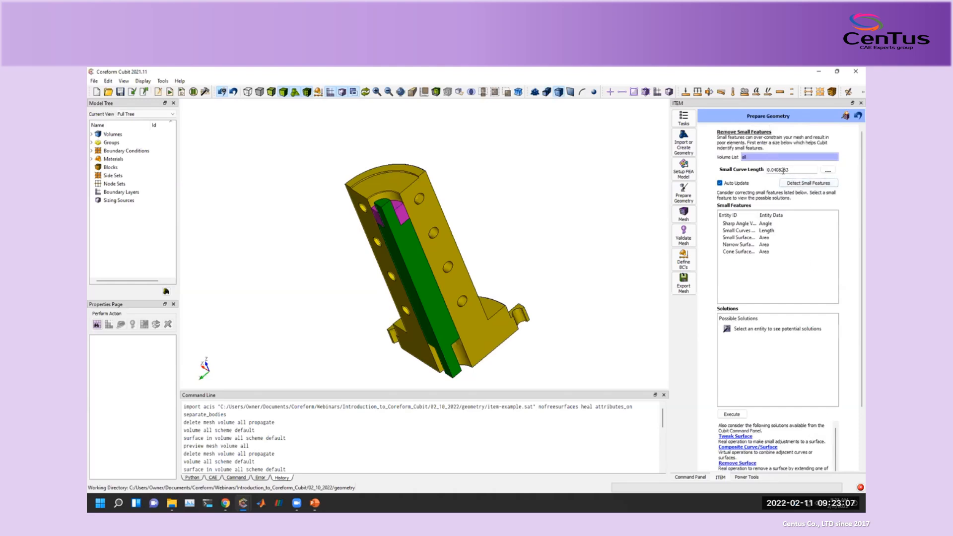
Set the small curve length to 0.1, detect small features again and list the small curves.
left_click_drag(771, 169, 798, 168)
type("1")
left_click(806, 185)
left_click(719, 231)
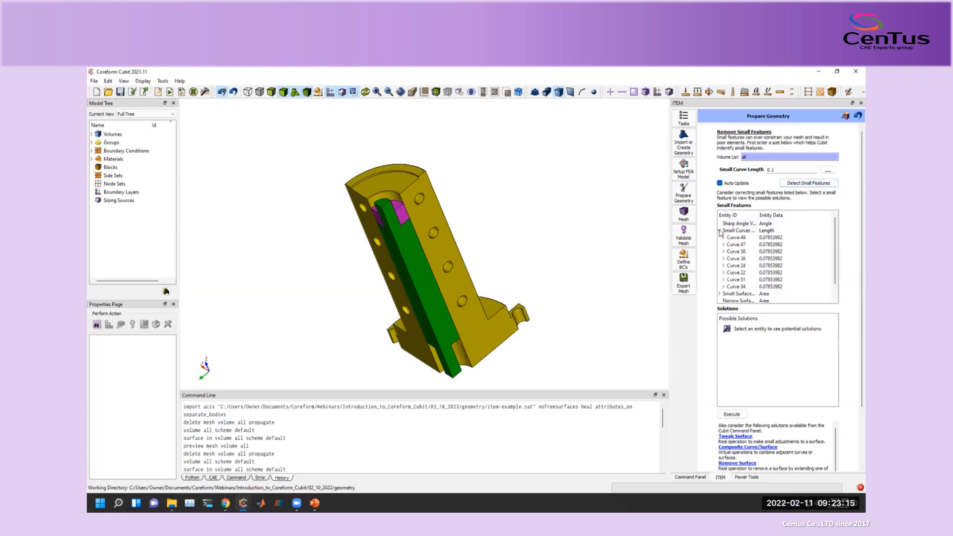
Select Surface 10 among the detected small surfaces and examine the rounded edge it forms near the cylinder's inner opening.
left_click(719, 293)
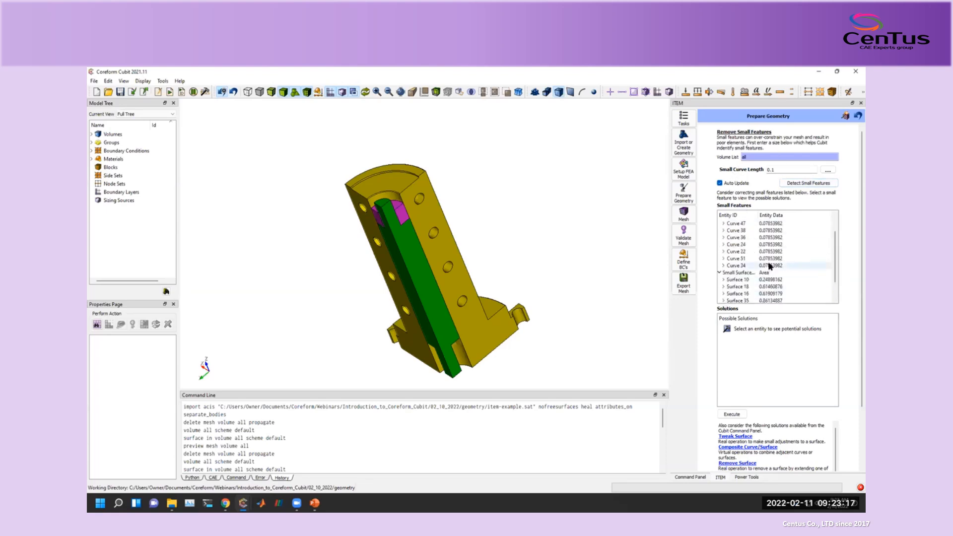
scroll(771, 243, "down", 2)
left_click(771, 236)
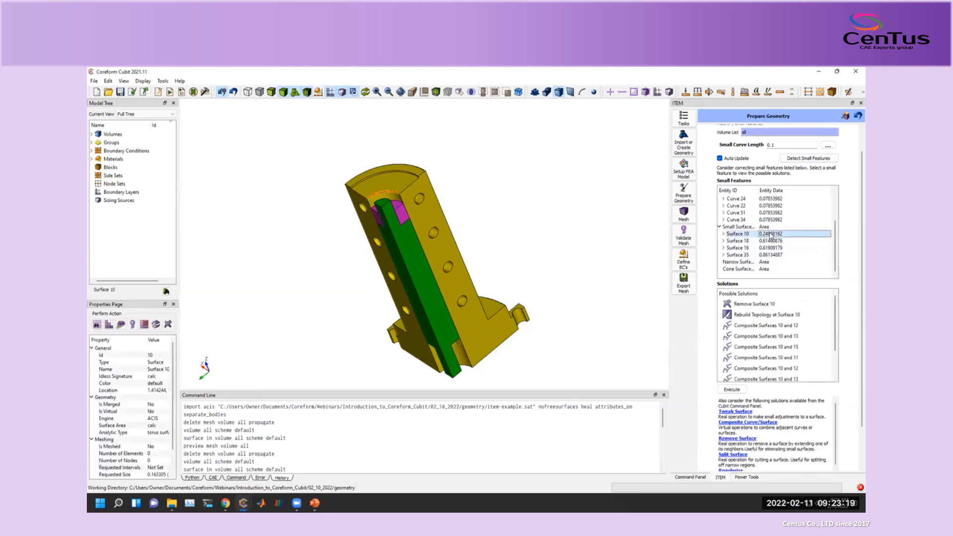
scroll(508, 240, "up", 5)
left_click_drag(376, 227, 481, 254)
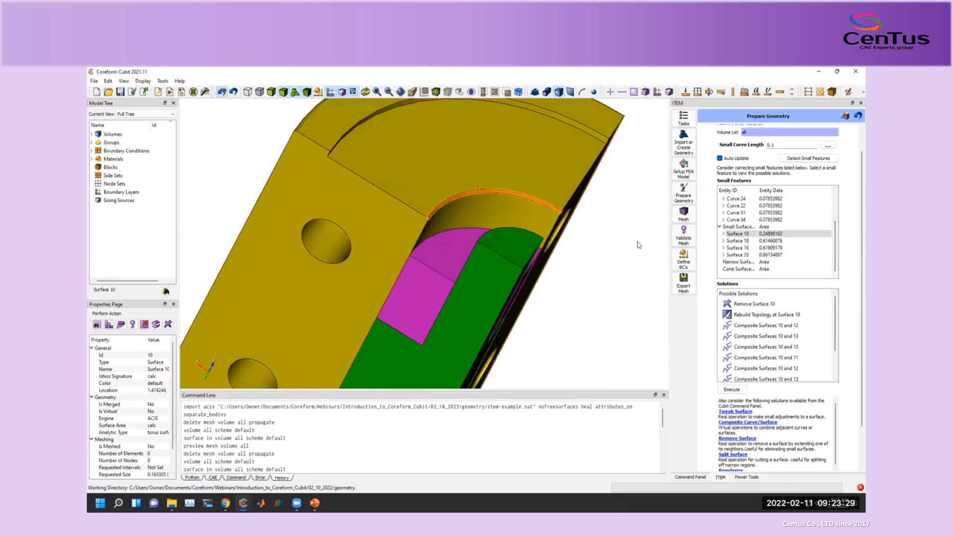
scroll(355, 240, "up", 5)
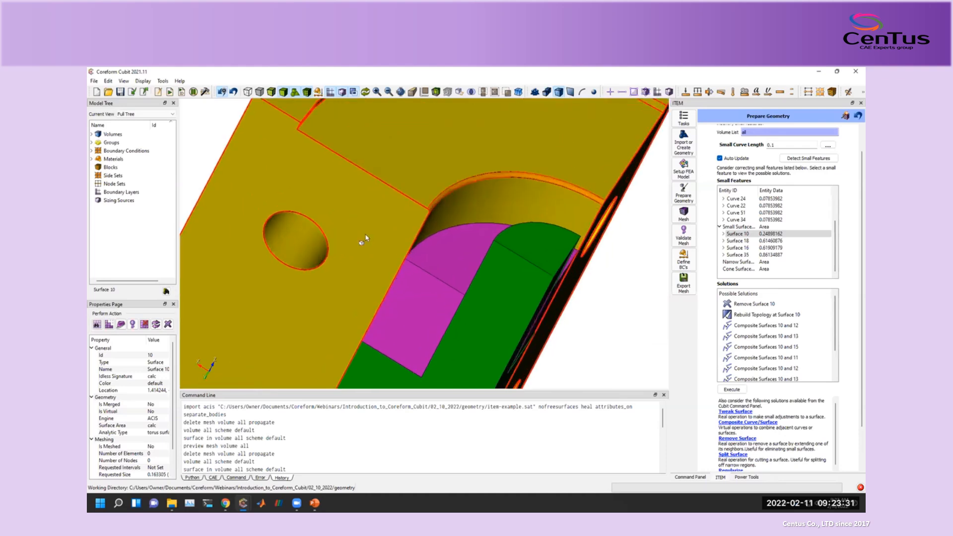
scroll(454, 244, "up", 5)
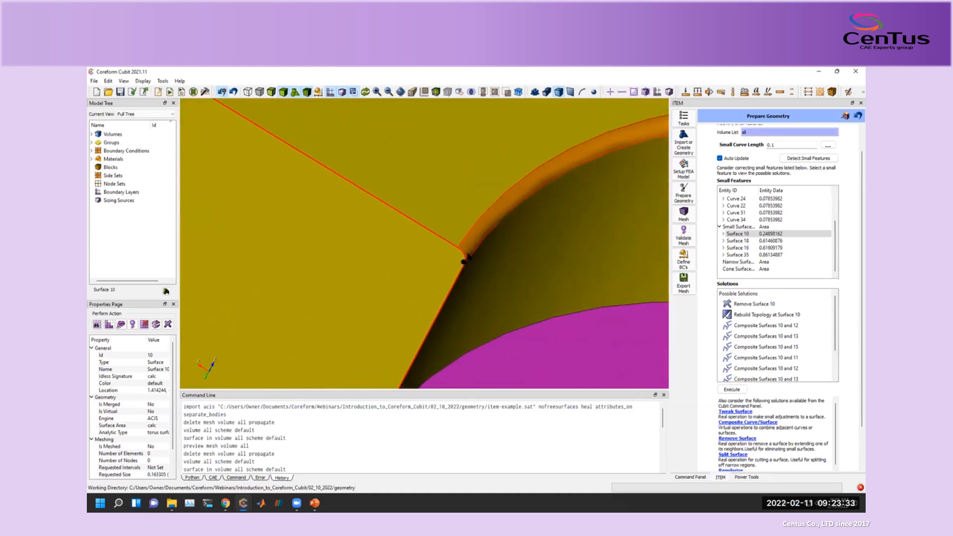
middle_click_drag(457, 250, 407, 213)
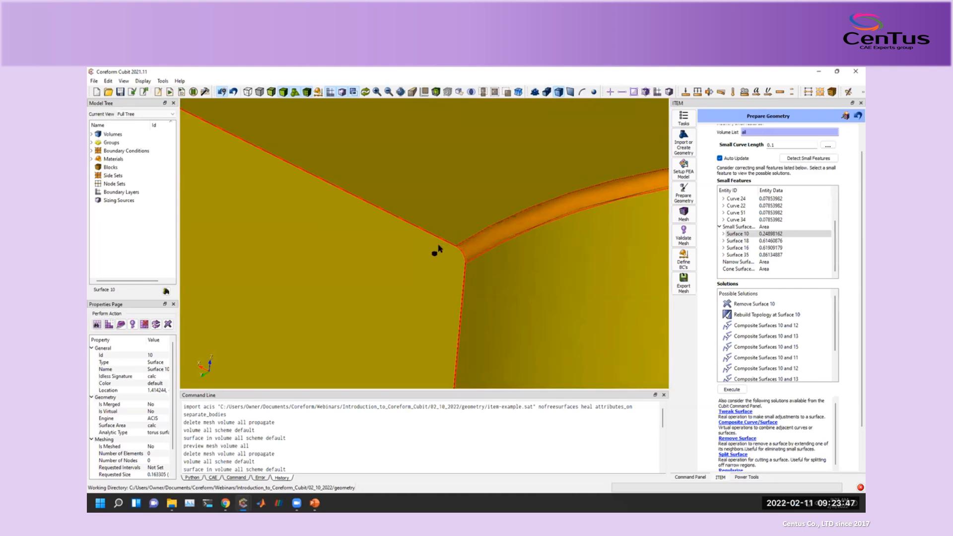
scroll(434, 223, "down", 5)
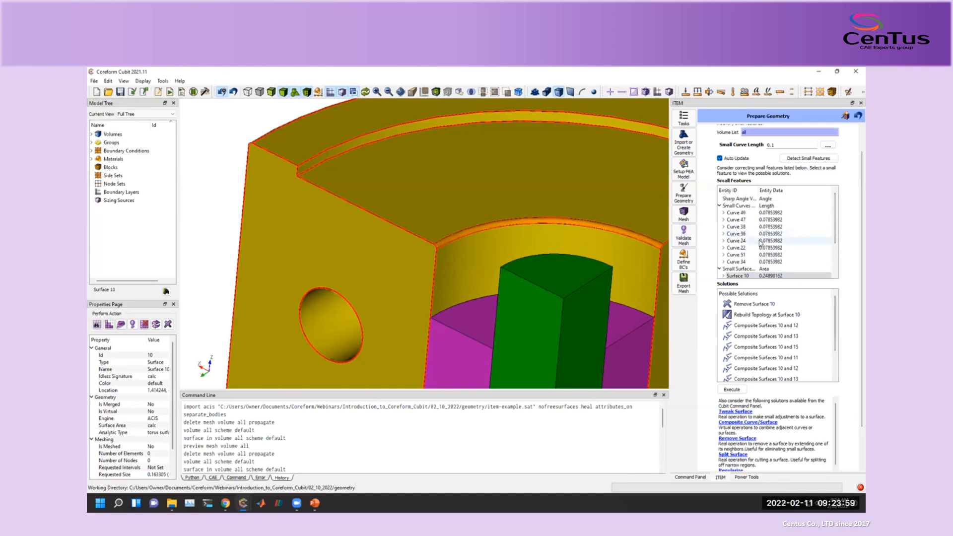
Review the possible solutions for Surface 10 and preview the one that removes the surface.
scroll(762, 251, "up", 1)
left_click(757, 255)
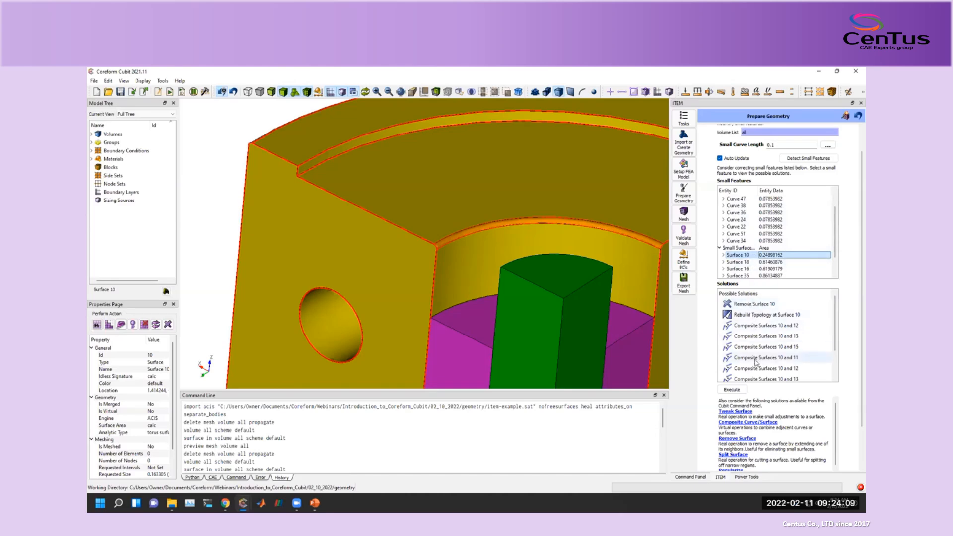
scroll(757, 369, "down", 3)
scroll(756, 368, "up", 3)
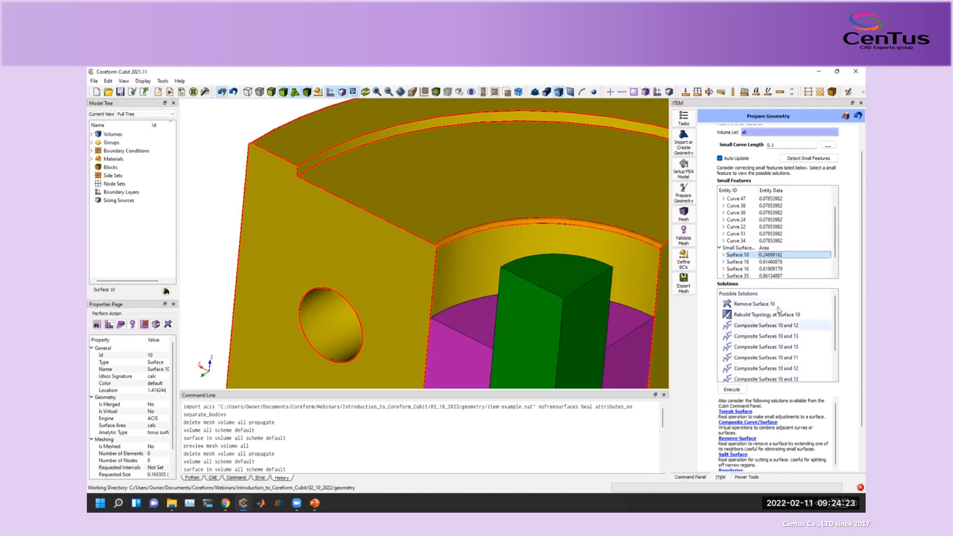
left_click(758, 305)
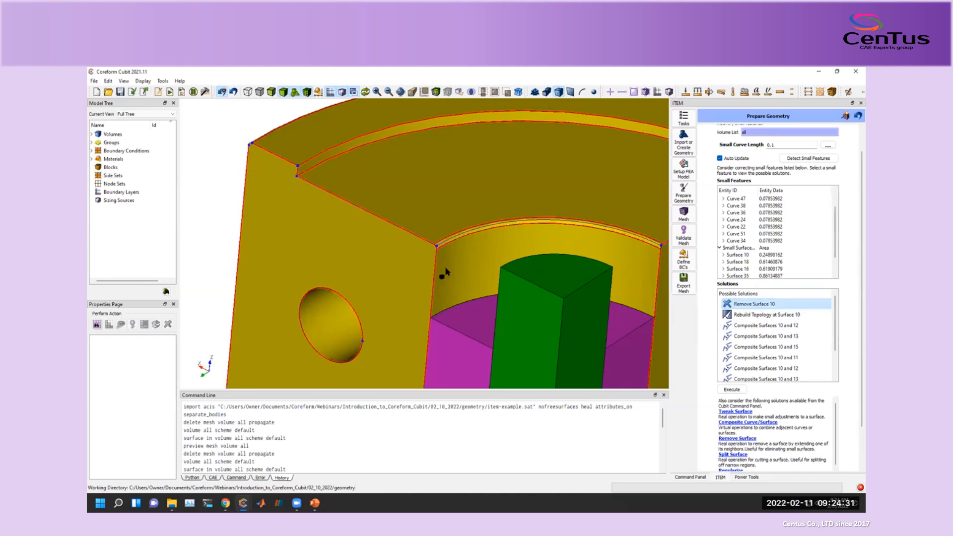
Inspect the removal preview at the end of the rounded edge and execute the removal of Surface 10.
scroll(443, 271, "up", 3)
mouse_move(443, 274)
left_mouse_down()
mouse_move(531, 257)
mouse_move(555, 228)
mouse_move(467, 242)
left_mouse_up()
scroll(466, 248, "up", 6)
scroll(521, 222, "up", 2)
middle_click_drag(567, 214, 465, 209)
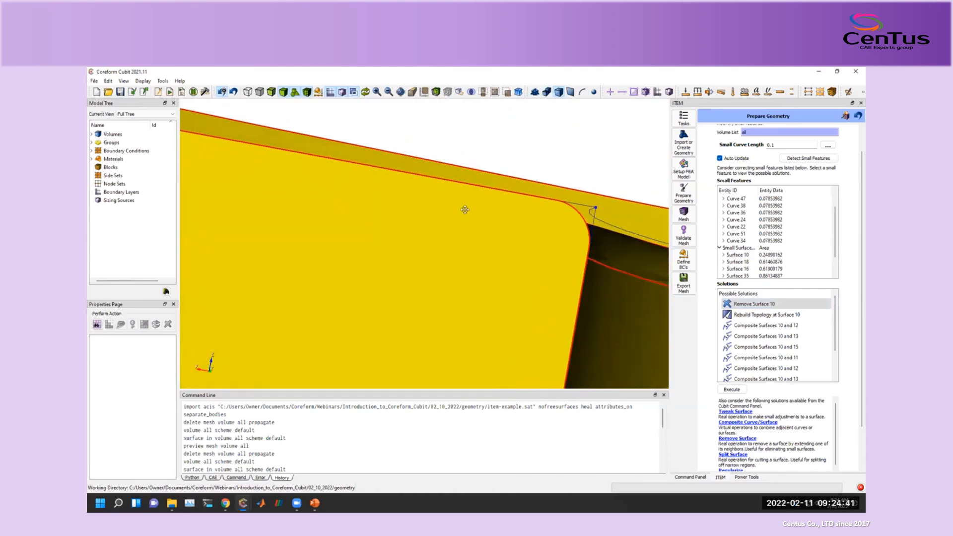
scroll(467, 211, "up", 3)
left_click_drag(497, 204, 477, 204)
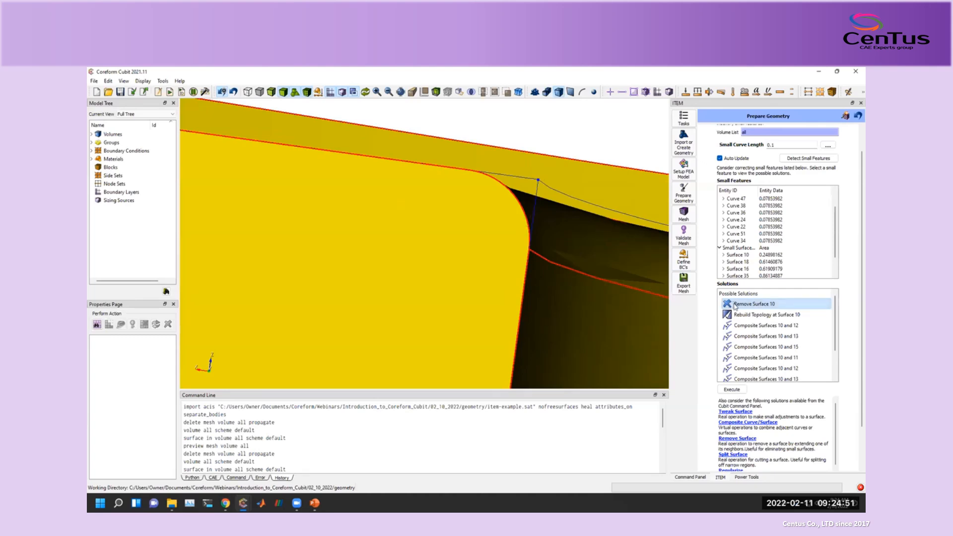
left_click(731, 390)
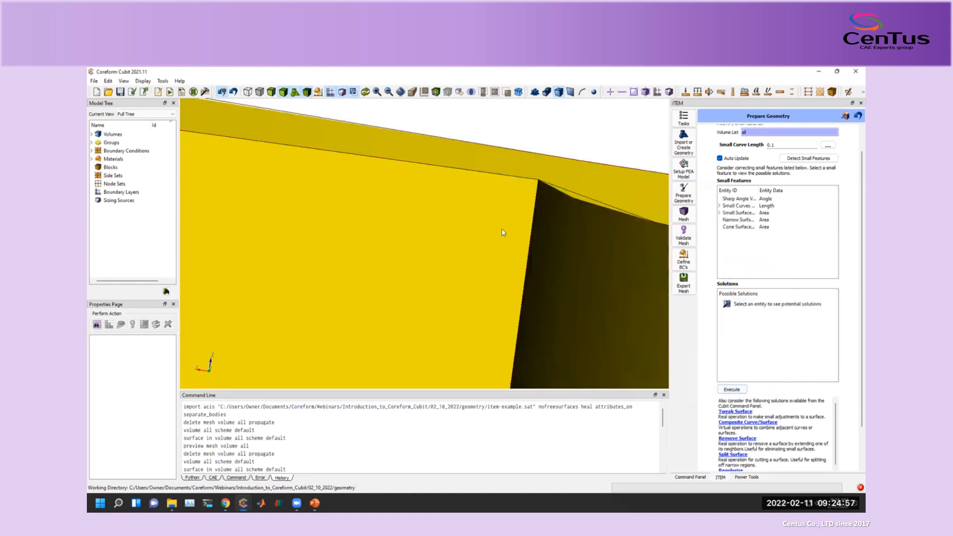
middle_click_drag(517, 242, 602, 240)
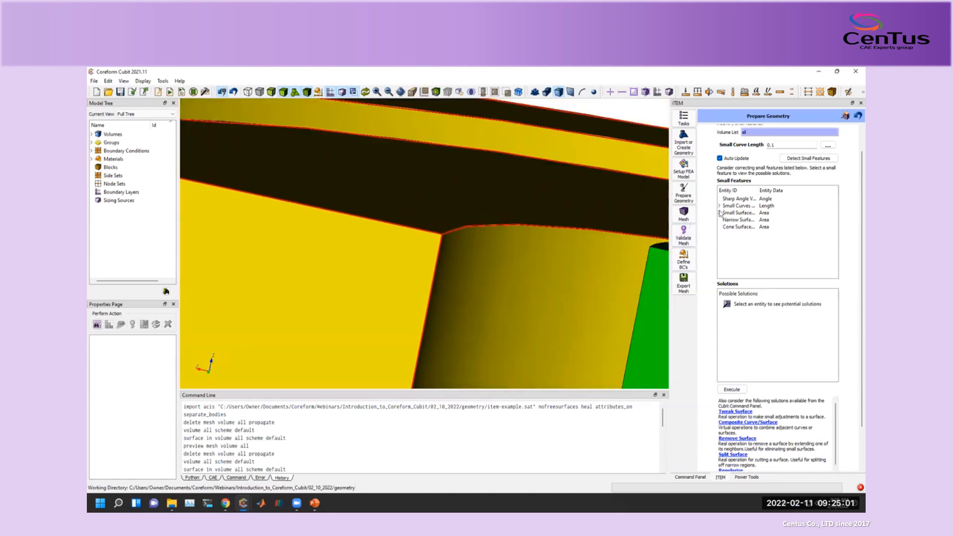
List the remaining small surfaces and select Surface 18 to locate it on the model.
left_click(719, 213)
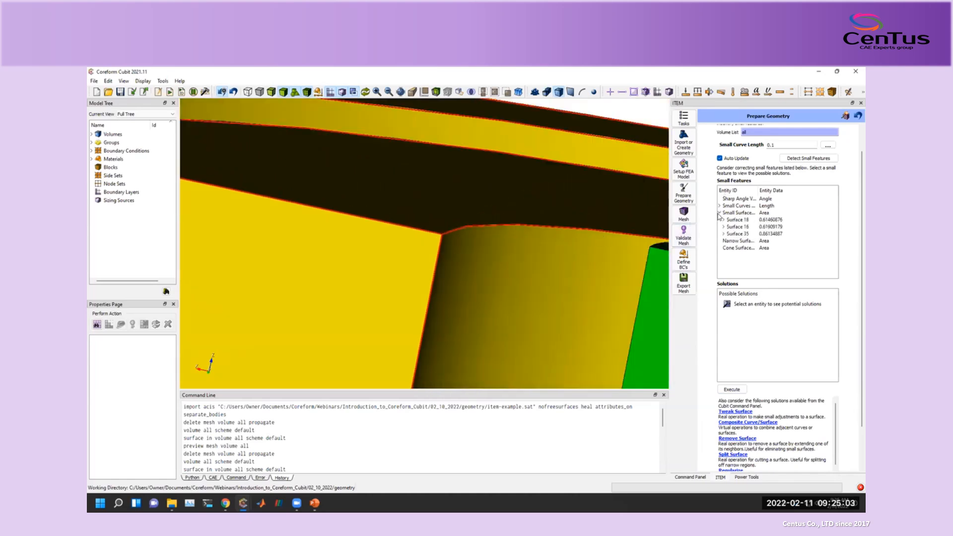
left_click(738, 220)
scroll(475, 268, "down", 6)
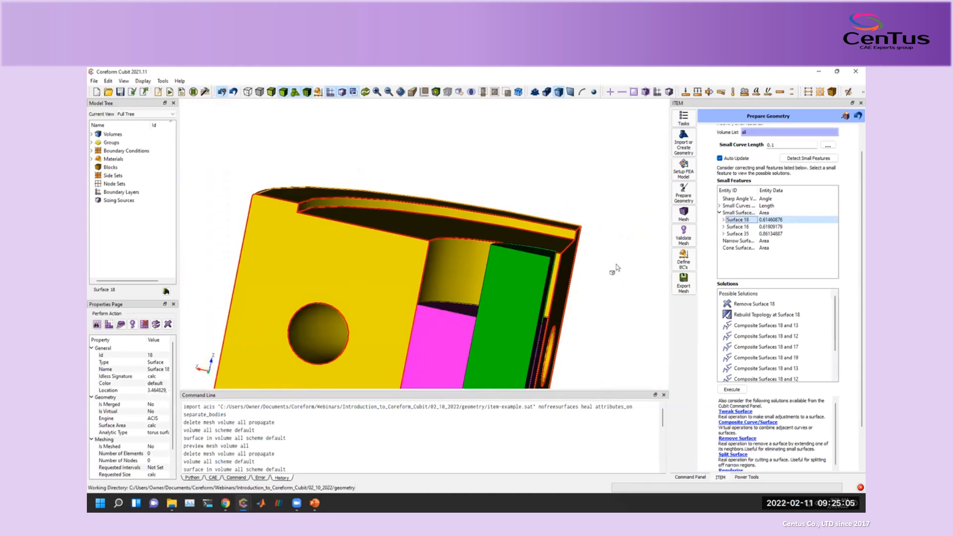
left_click(540, 148)
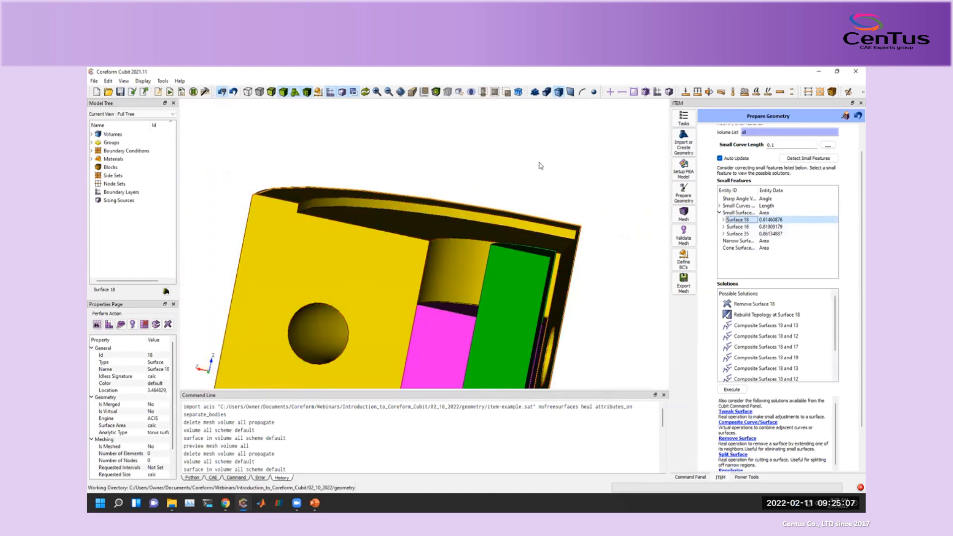
Fly in to the small Surface 16 and examine the fillet between the cylinder wall and the flange up close.
left_click(739, 226)
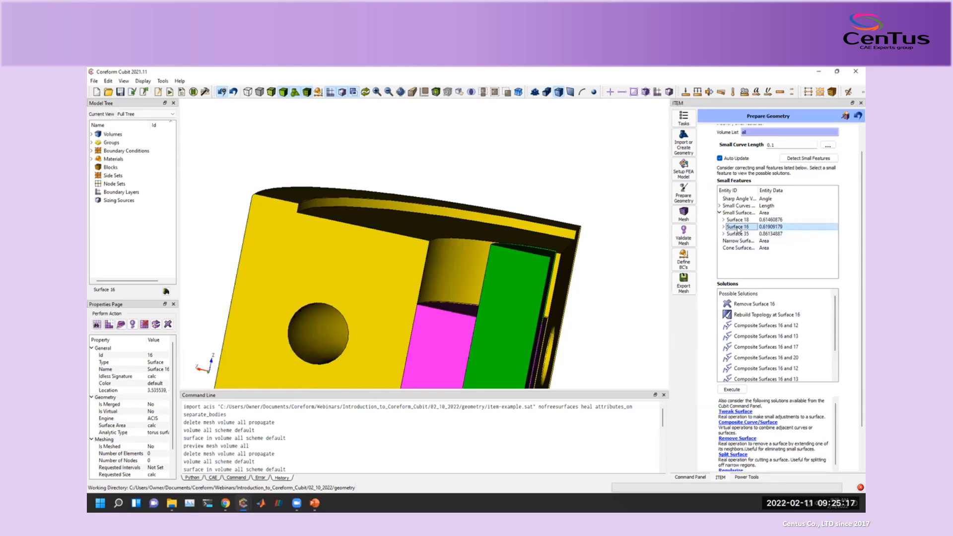
right_click(739, 230)
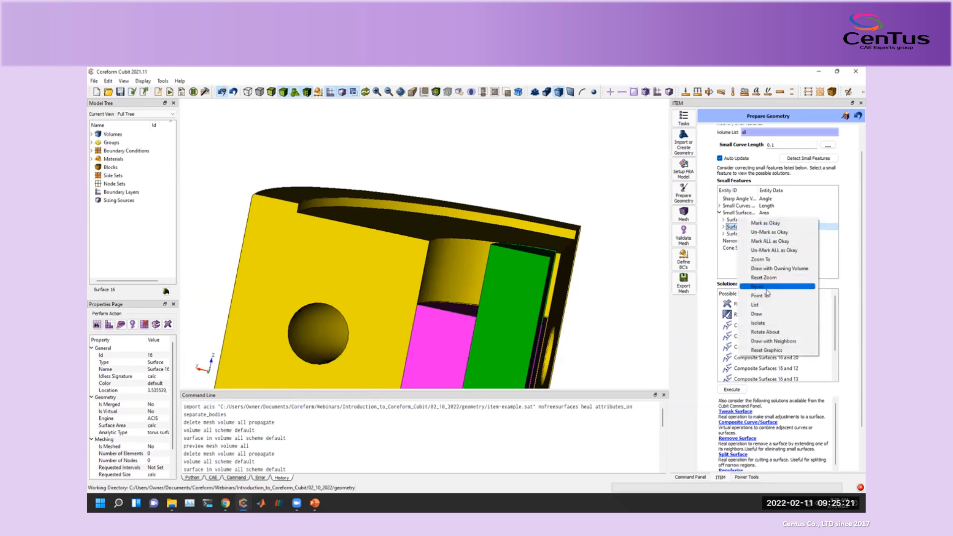
left_click(781, 289)
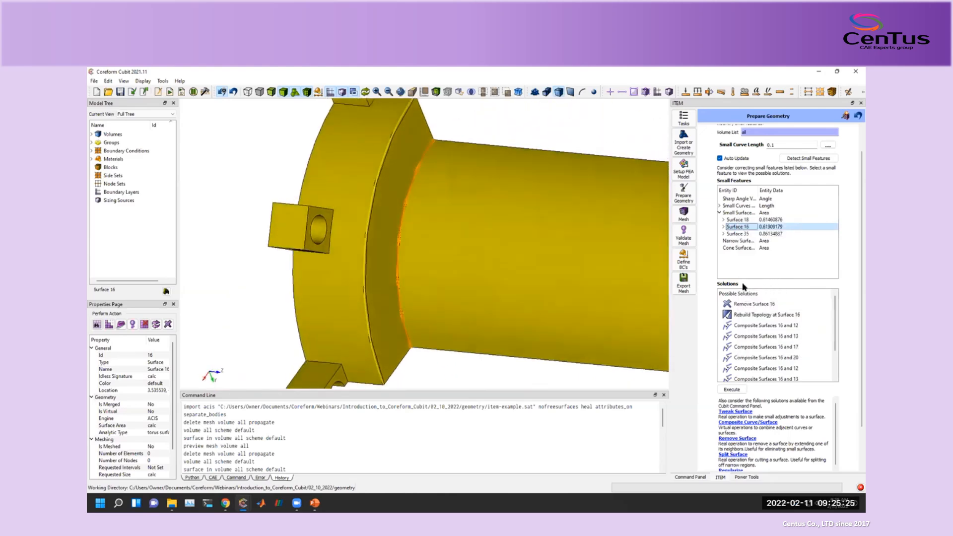
mouse_move(487, 223)
middle_mouse_down()
mouse_move(464, 204)
mouse_move(494, 212)
middle_mouse_up()
scroll(440, 309, "up", 5)
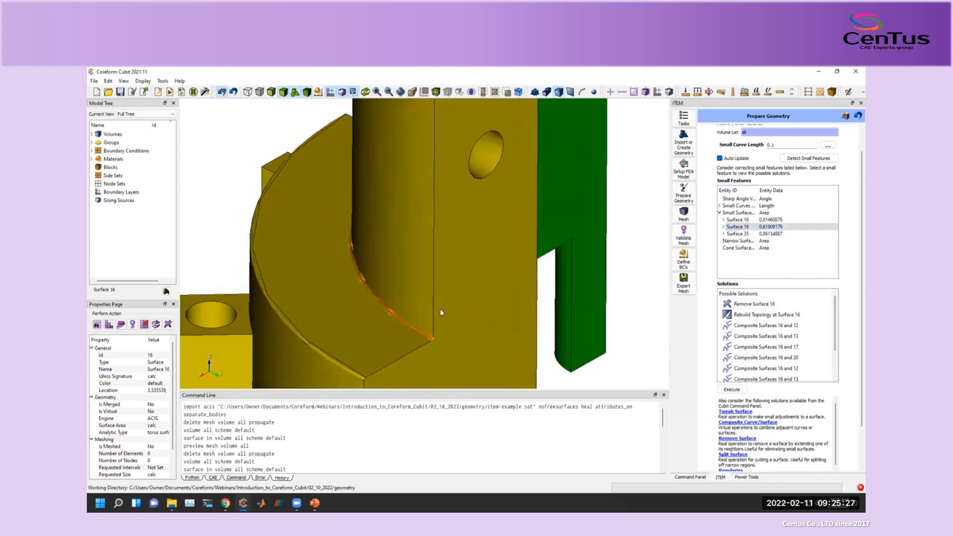
middle_click_drag(439, 309, 468, 174)
scroll(478, 258, "up", 3)
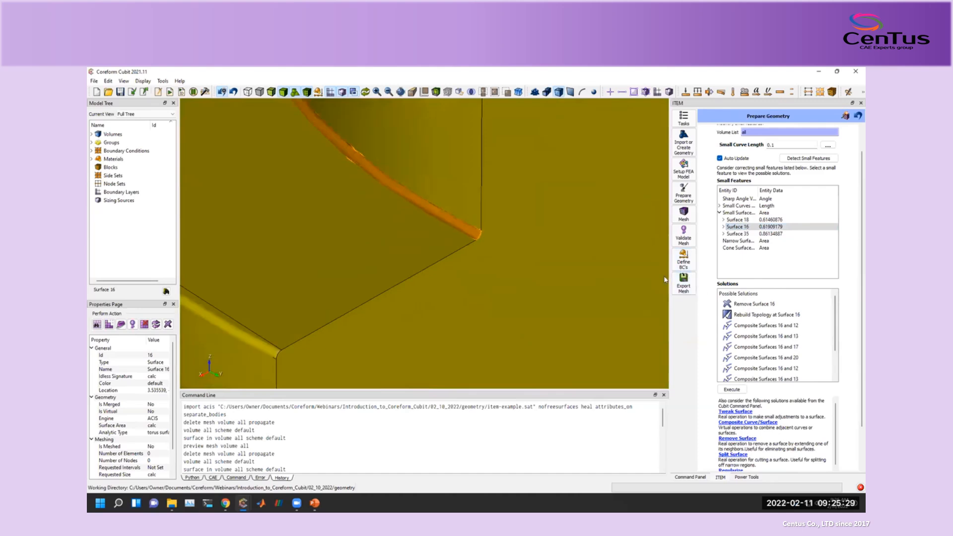
middle_click_drag(437, 287, 375, 270)
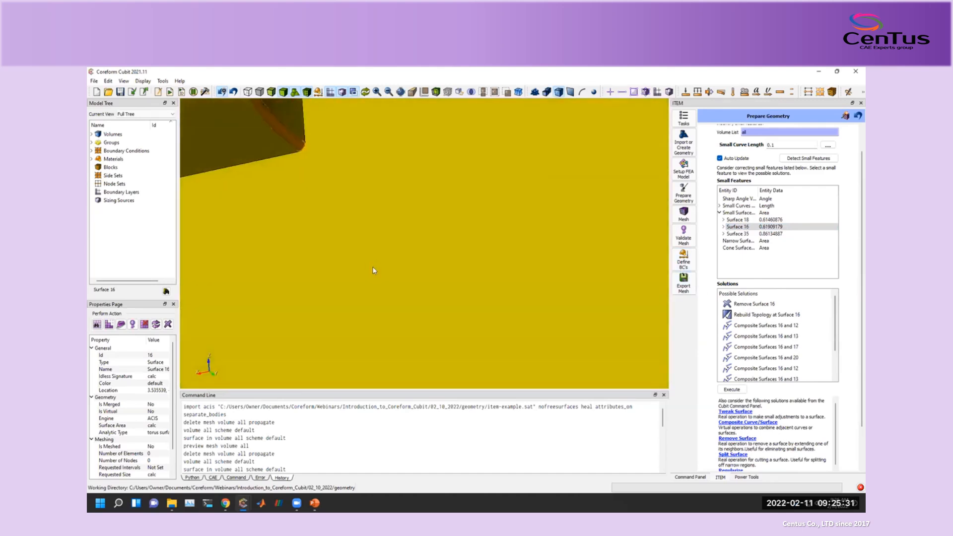
middle_click_drag(413, 242, 508, 359)
scroll(461, 328, "down", 2)
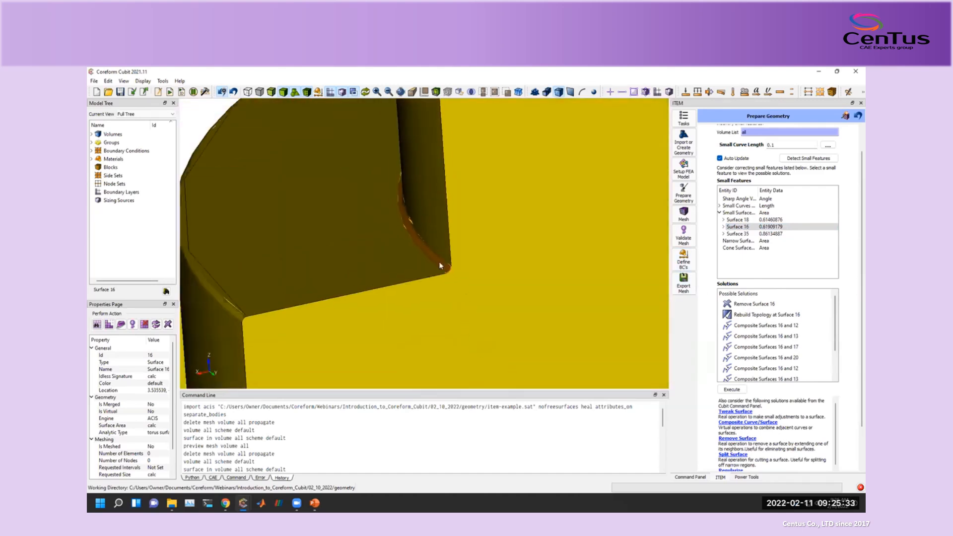
Preview the Remove Surface 16 solution, inspect it at the fillet's end, and execute the removal.
right_click(770, 227)
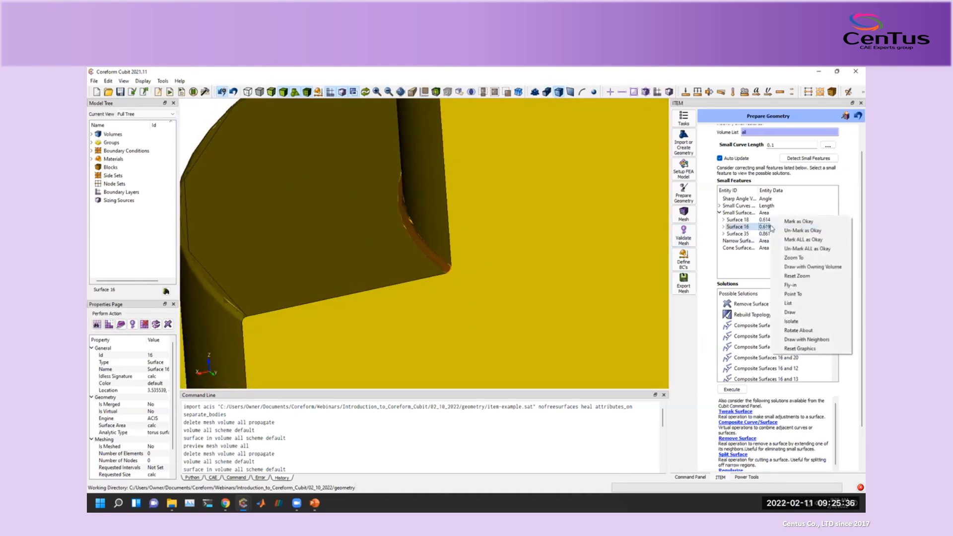
left_click(737, 304)
scroll(499, 287, "up", 7)
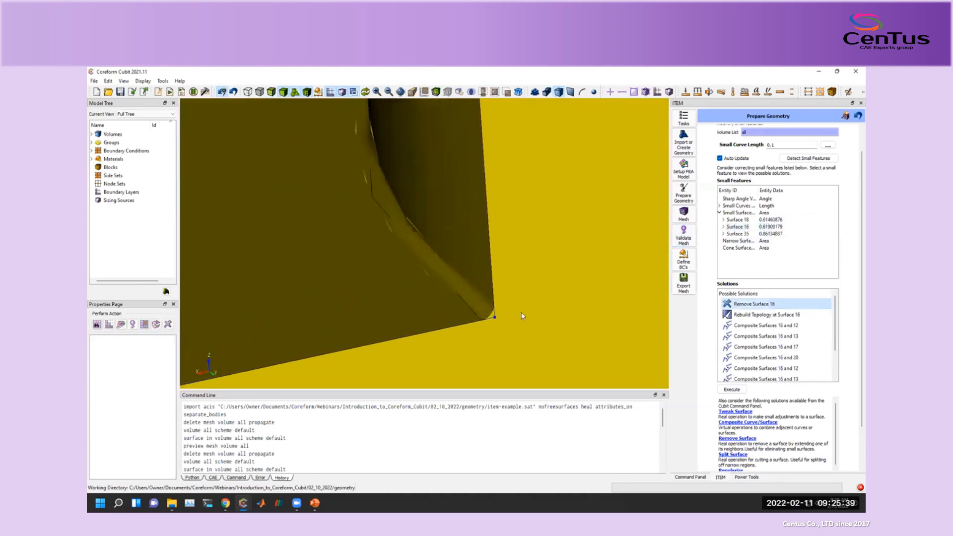
mouse_move(574, 330)
middle_mouse_down()
mouse_move(567, 313)
mouse_move(572, 322)
middle_mouse_up()
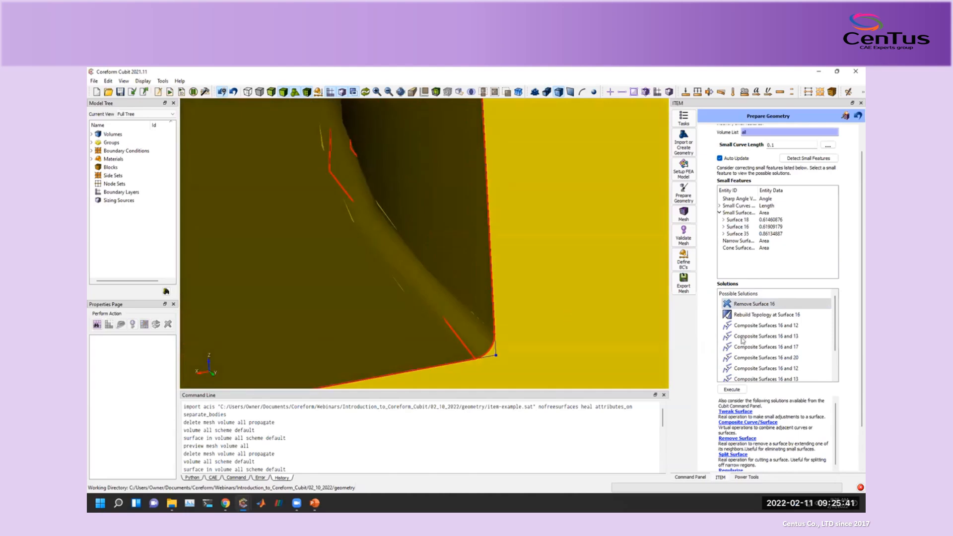
left_click(732, 389)
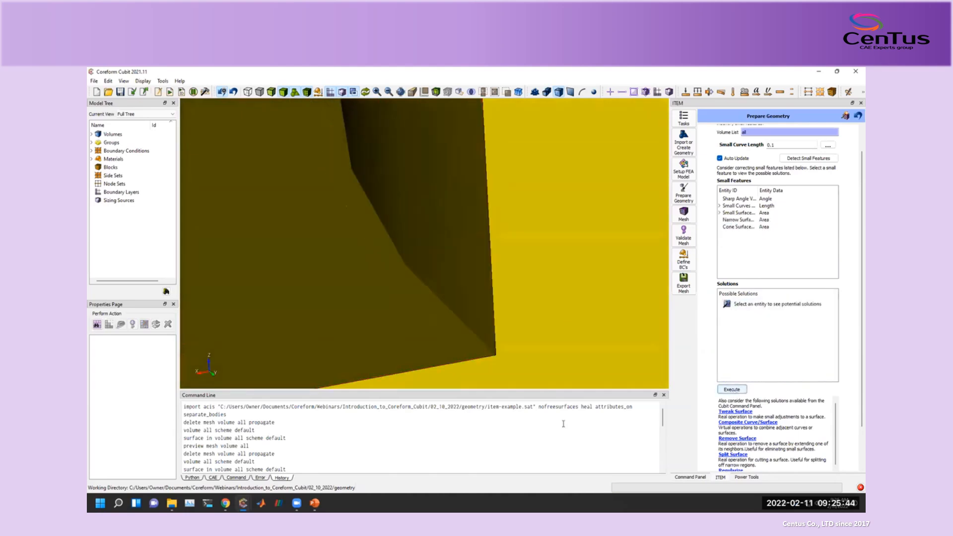
Run the command "graphics tolerance angle 1" to smooth the displayed curved facets.
left_click(241, 478)
type("hi")
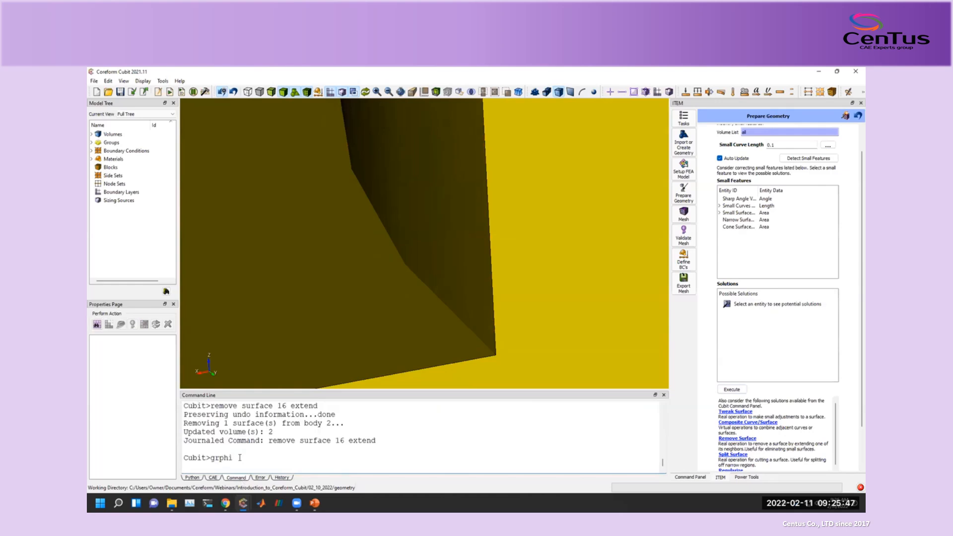
key("BackSpace")
key("BackSpace")
type("aphics tolerance angle")
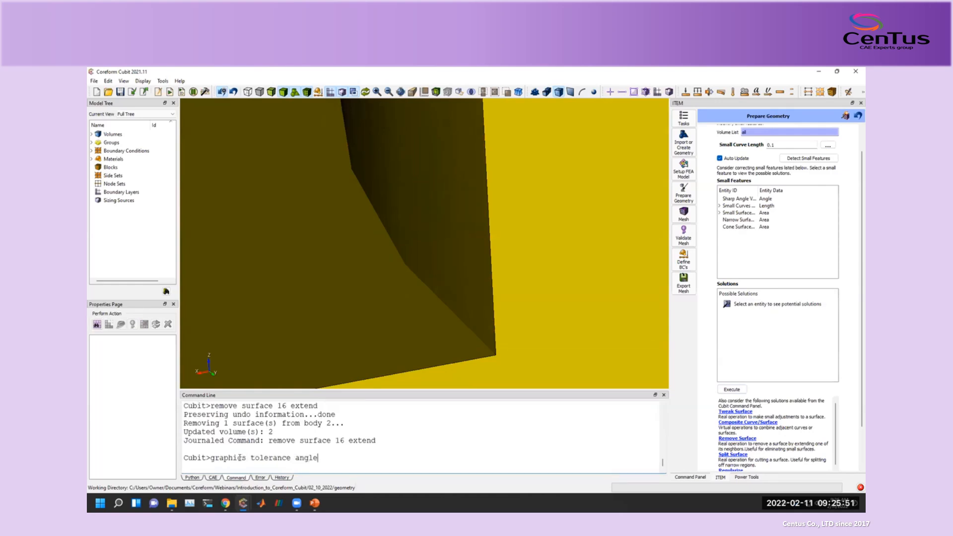
type(" 1")
key("Return")
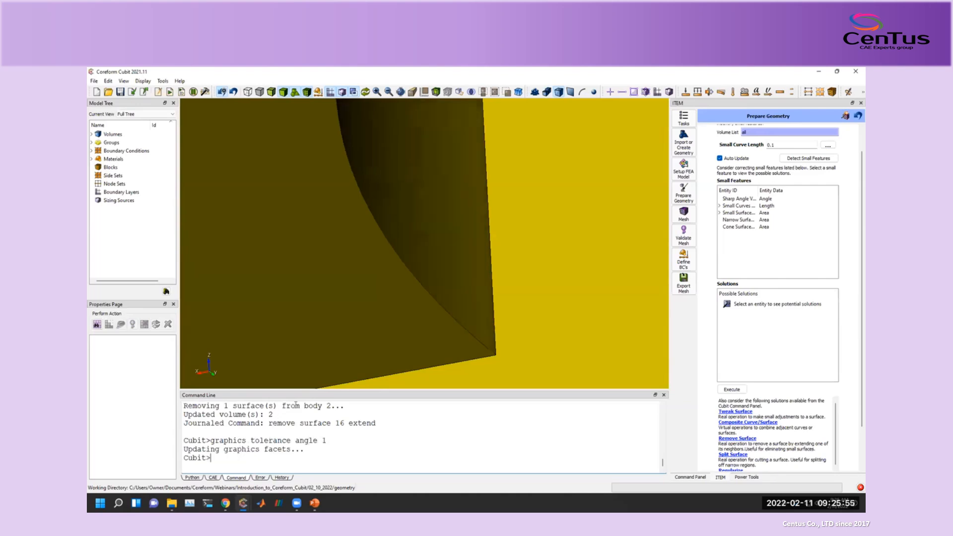
List the remaining small surfaces and select Surface 35 to locate it on the flange's curved edge.
scroll(493, 300, "down", 3)
scroll(493, 301, "down", 5)
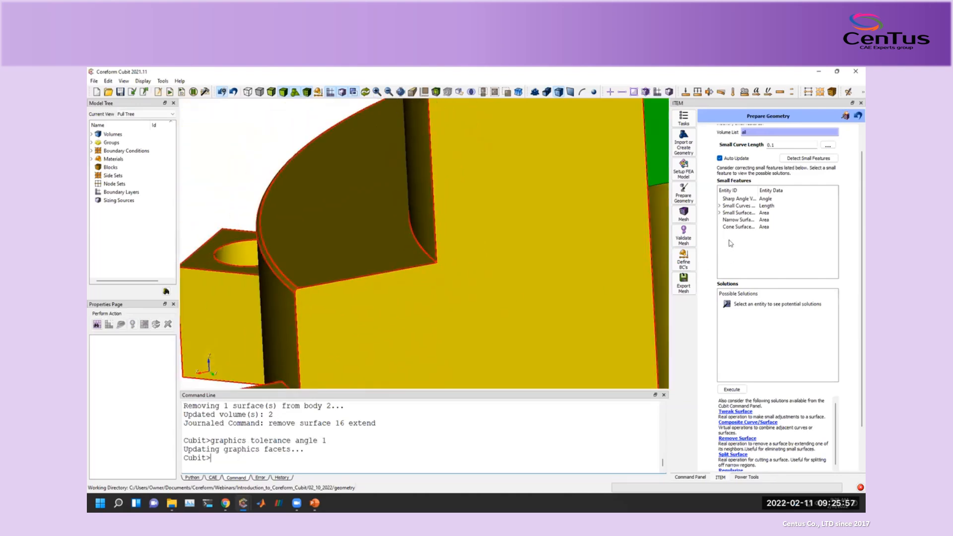
left_click(719, 212)
left_click(738, 227)
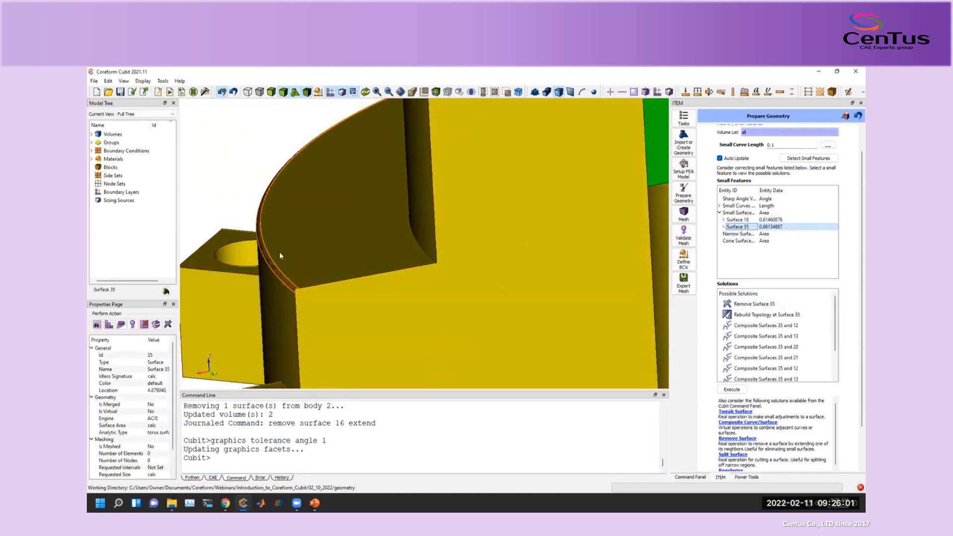
scroll(382, 264, "down", 5)
middle_click_drag(402, 235, 432, 246)
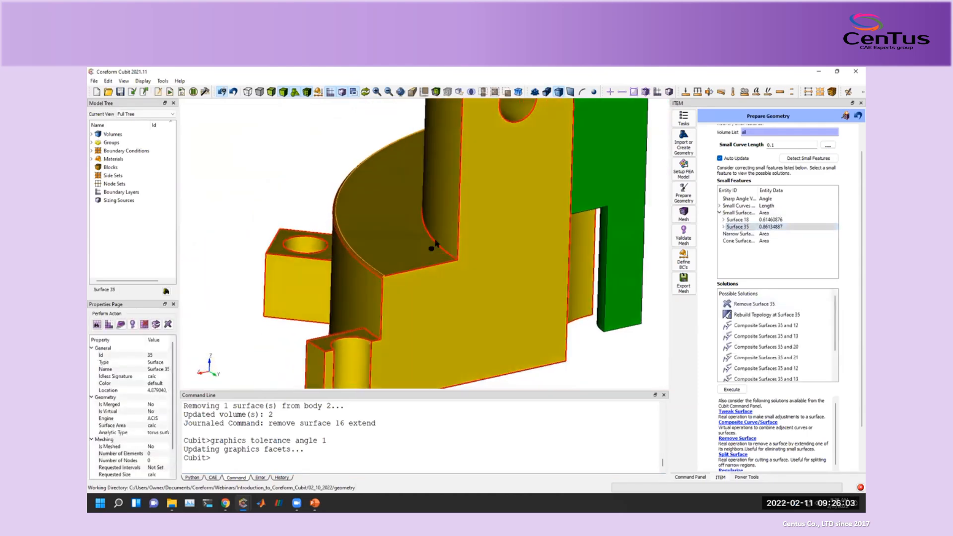
List the small curves, locate Curve 51 at the flange corner, and review its possible solutions.
left_click(645, 348)
left_click(719, 206)
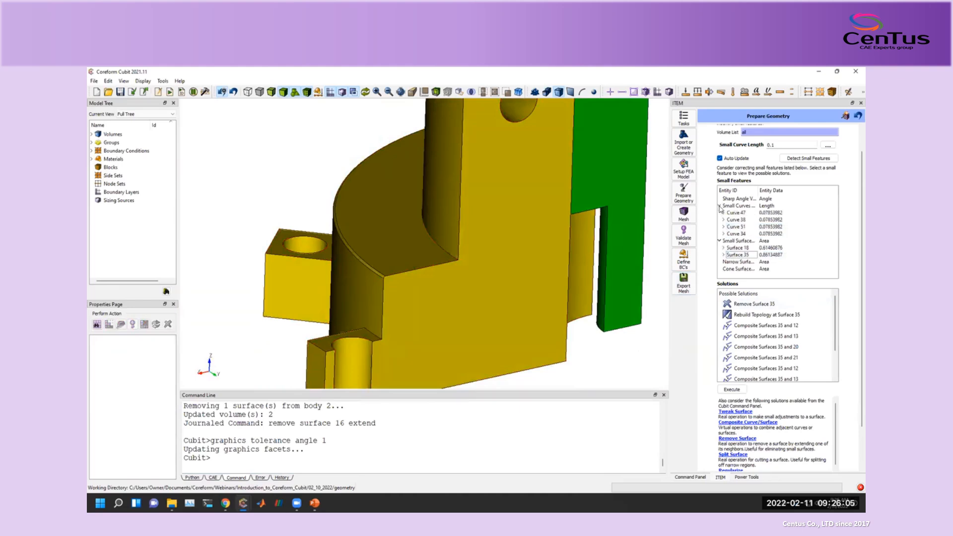
left_click(746, 213)
left_click(738, 227)
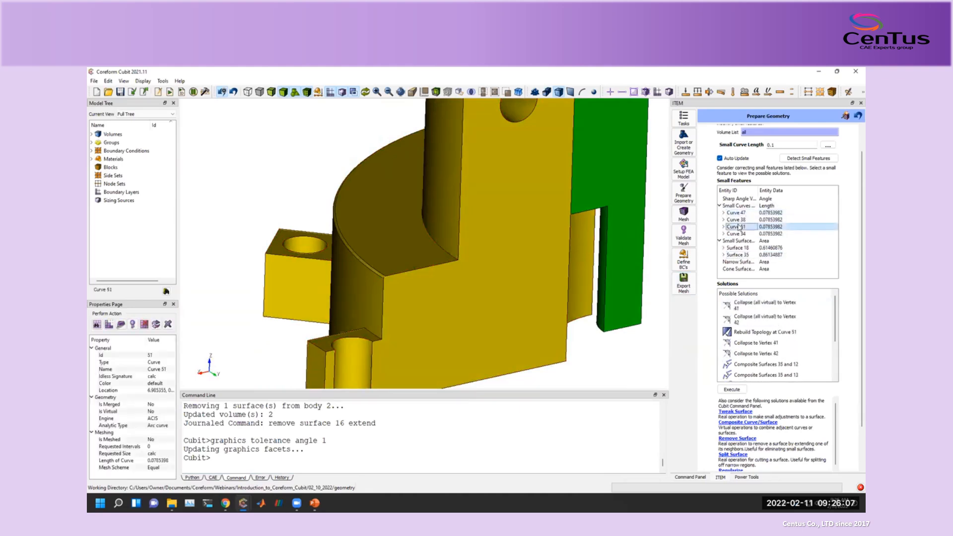
scroll(427, 273, "up", 5)
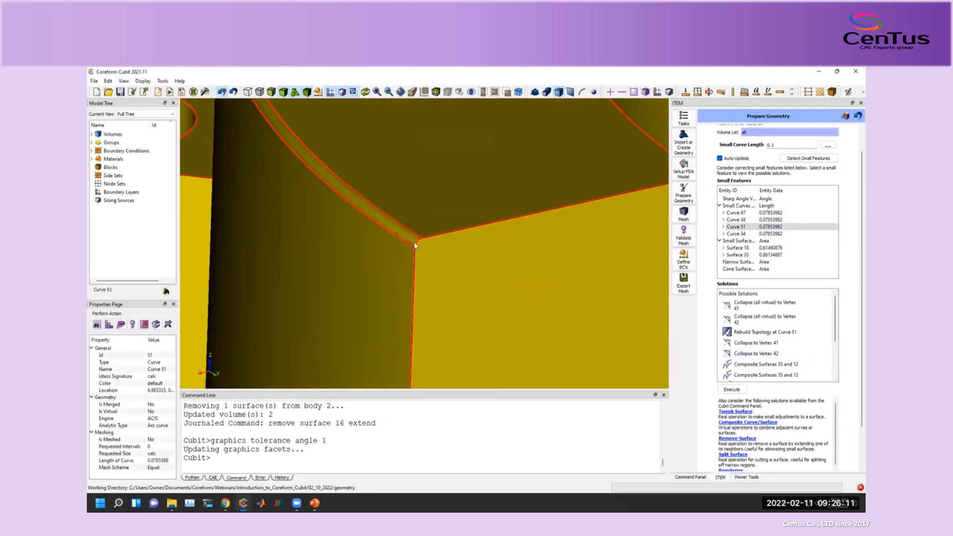
left_click_drag(836, 319, 839, 347)
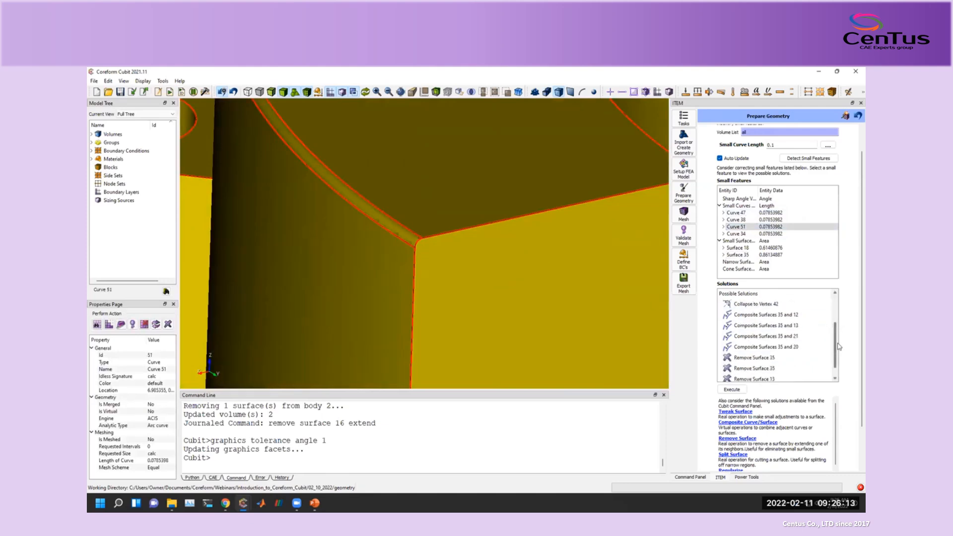
scroll(815, 357, "down", 1)
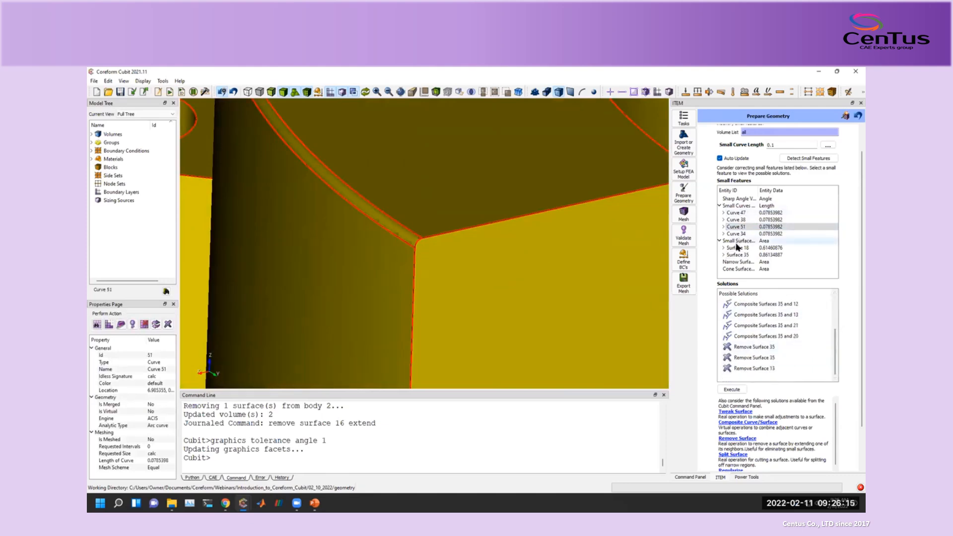
mouse_move(835, 350)
left_mouse_down()
mouse_move(834, 304)
mouse_move(835, 348)
left_mouse_up()
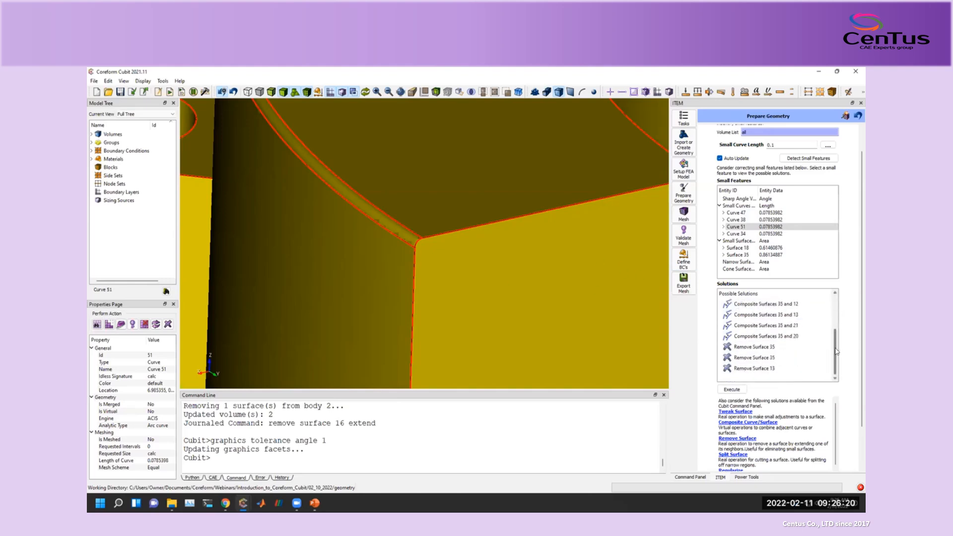
Compare the removal previews for Surface 35 and Surface 13, and execute the removal of Surface 35.
left_click(745, 351)
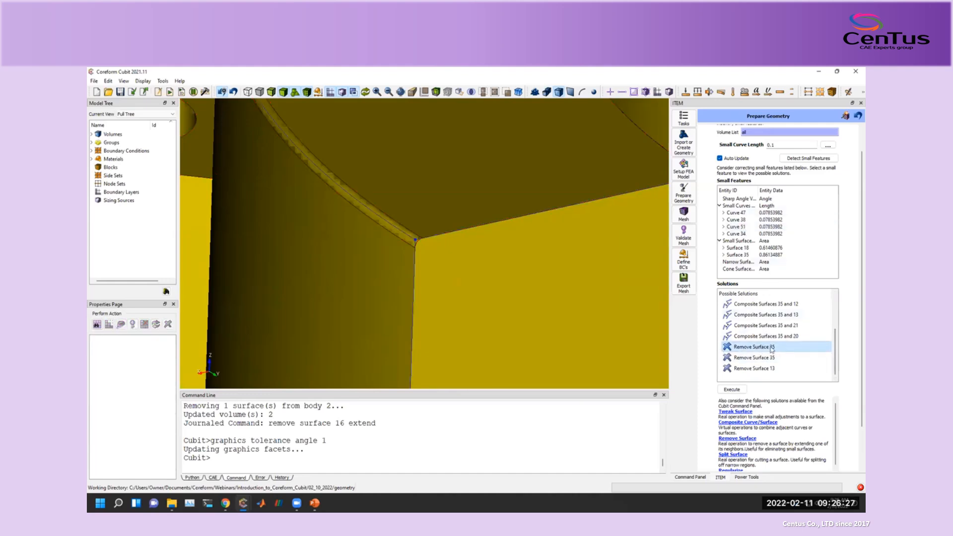
left_click(758, 368)
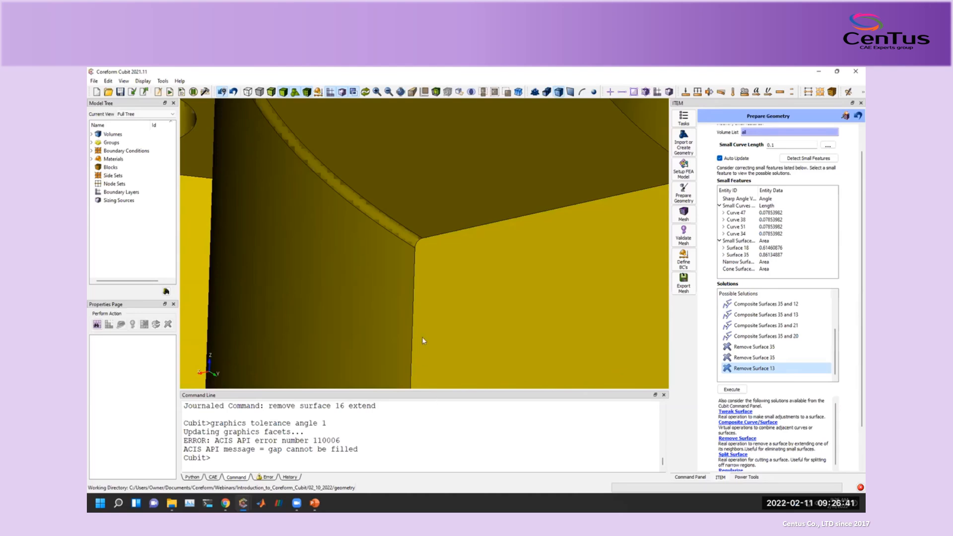
scroll(416, 315, "down", 5)
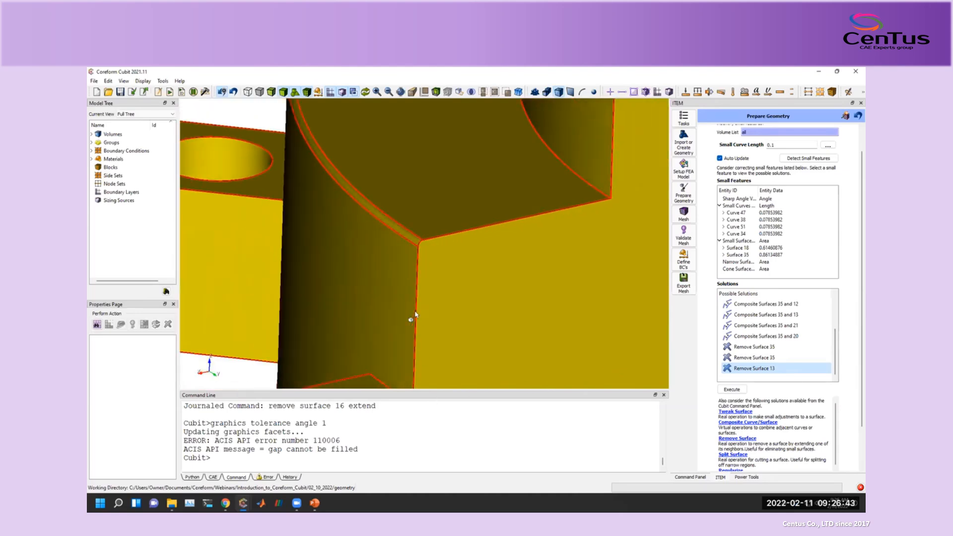
left_click(765, 349)
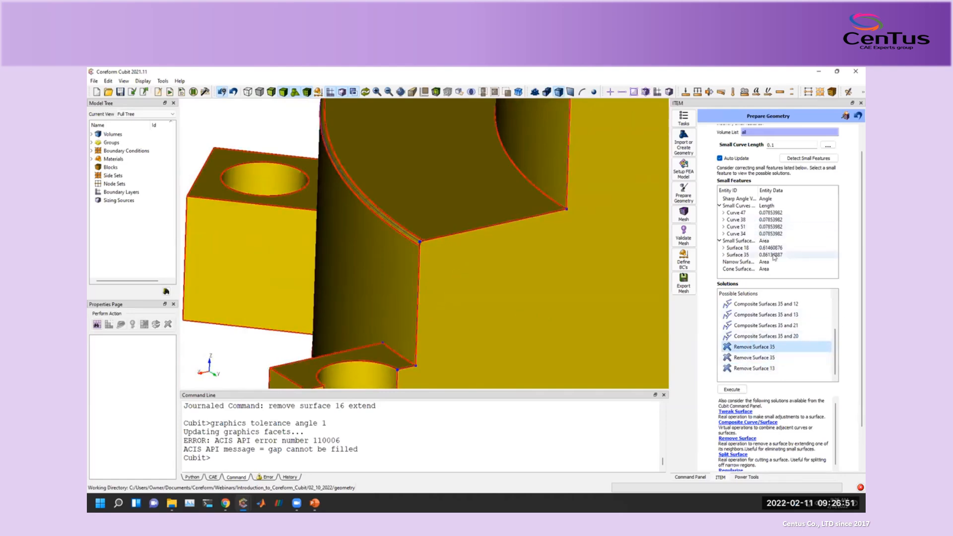
left_click(743, 389)
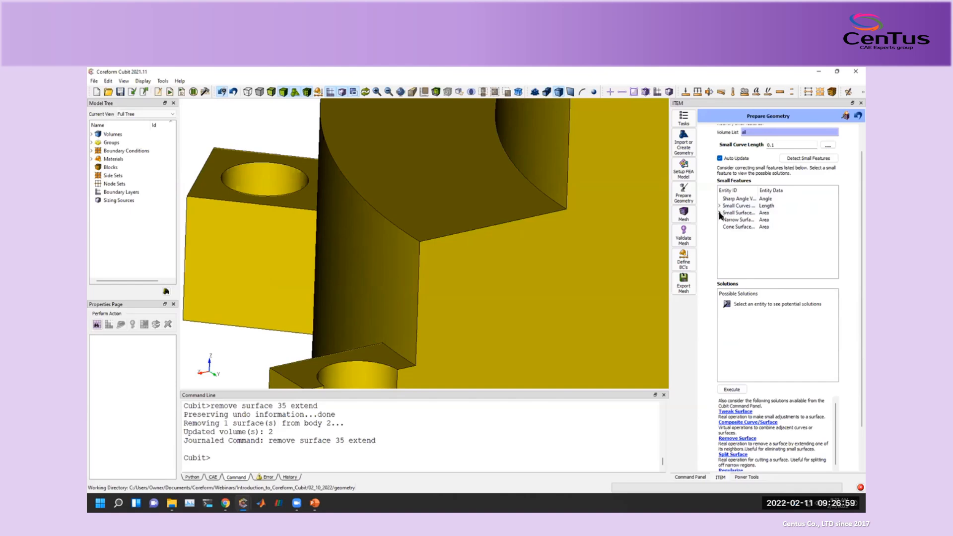
Select the remaining small Surface 18, execute its removal, and inspect the cleaned part.
left_click(719, 213)
left_click(719, 205)
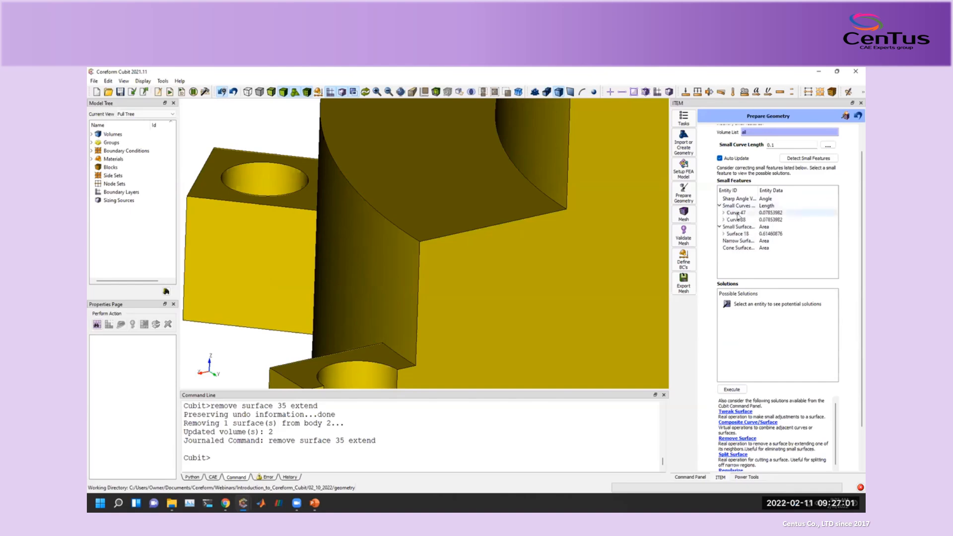
left_click(754, 234)
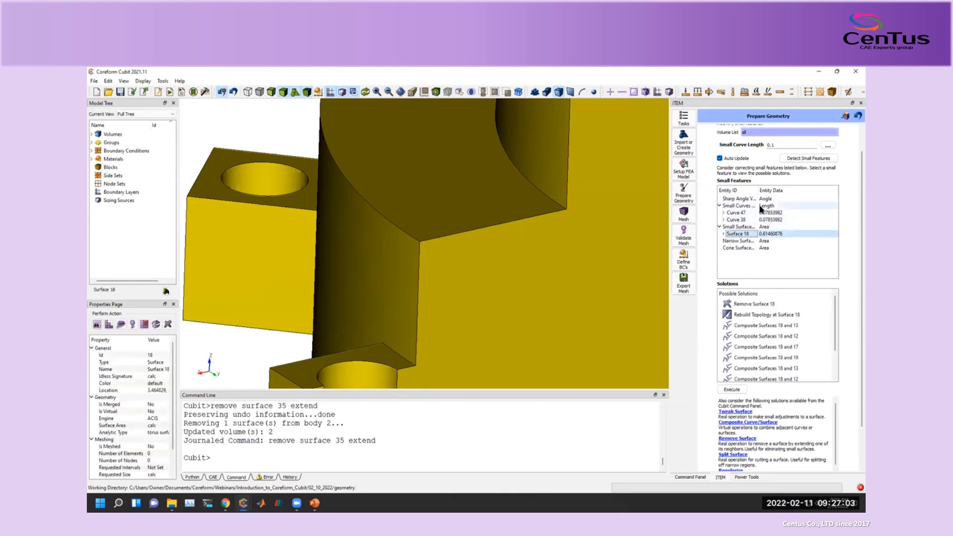
left_click(764, 304)
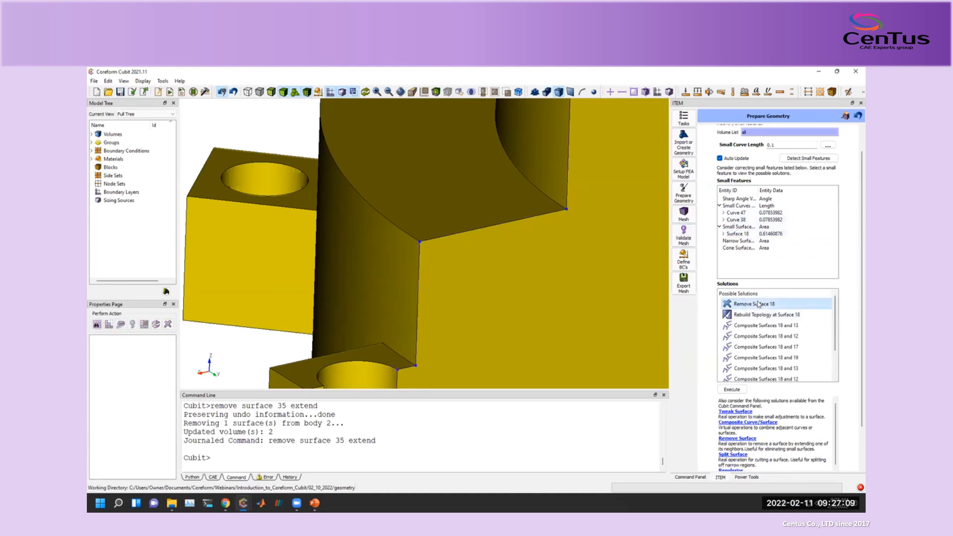
left_click(731, 390)
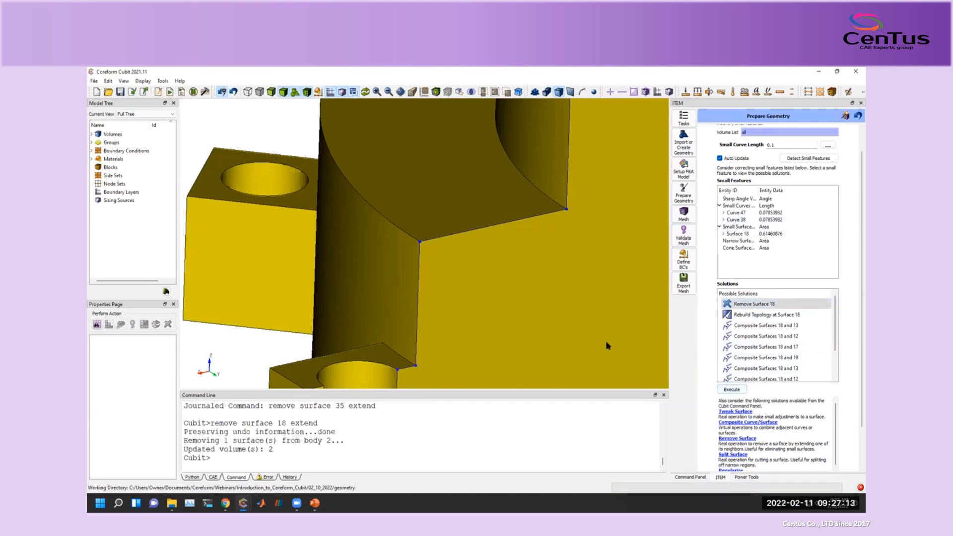
scroll(600, 338, "down", 6)
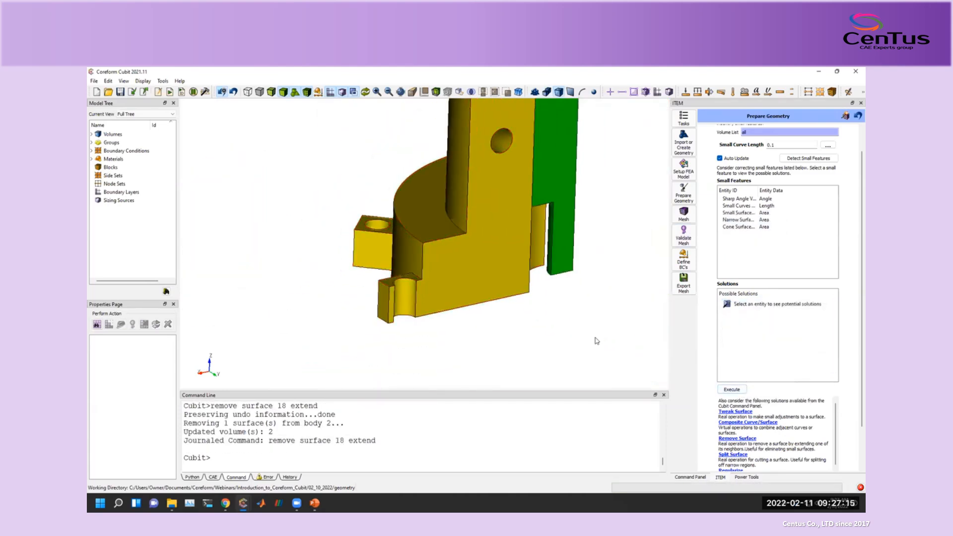
scroll(560, 327, "up", 2)
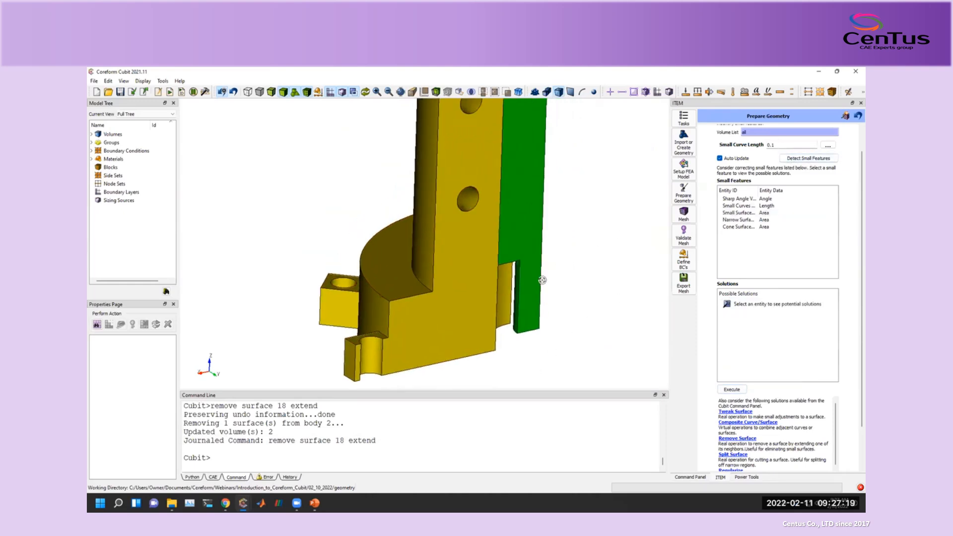
left_click_drag(542, 280, 577, 256)
Set the small curve length to 0.5 and detect the small features again.
left_click(780, 145)
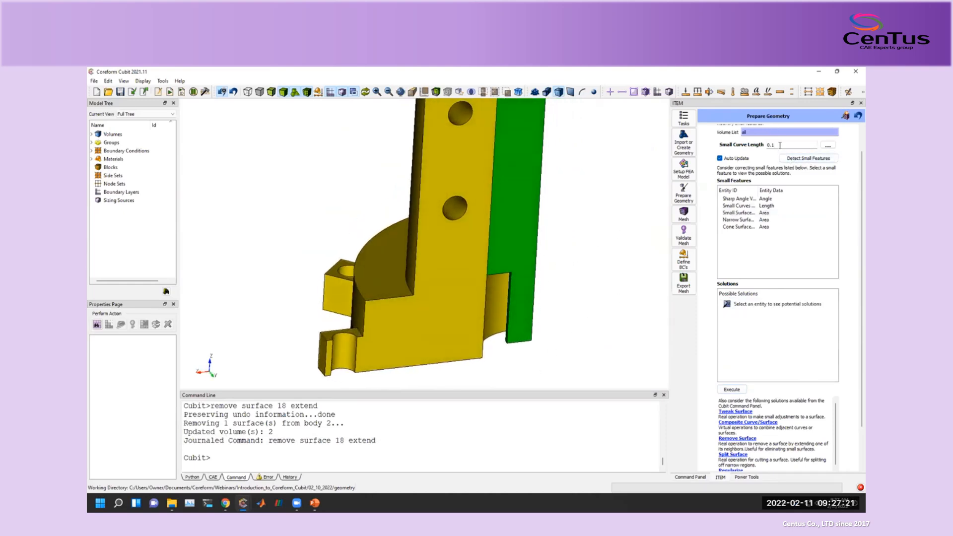
type("5")
left_click(805, 159)
Highlight the journaled command "remove surface 18 extend" in the command output to examine it.
left_click(283, 444)
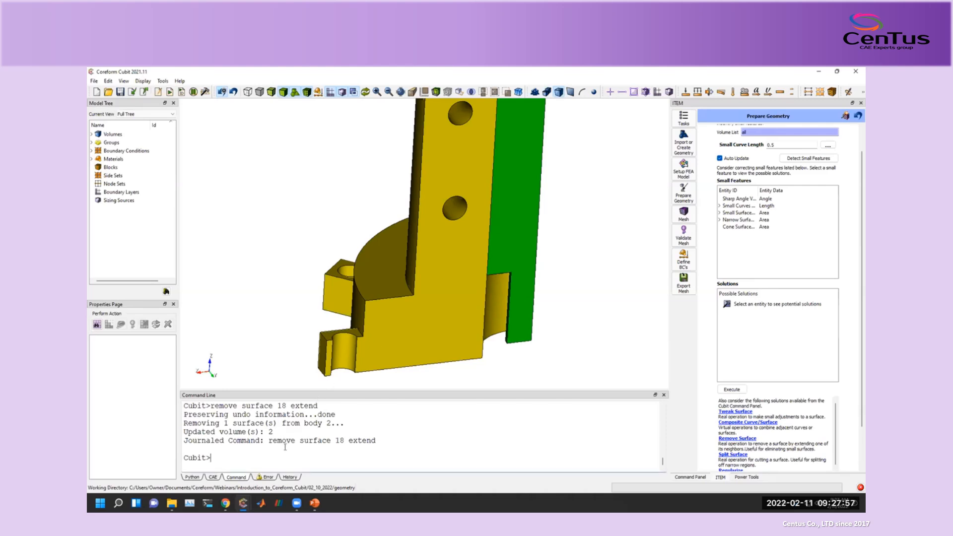
left_click_drag(269, 441, 377, 441)
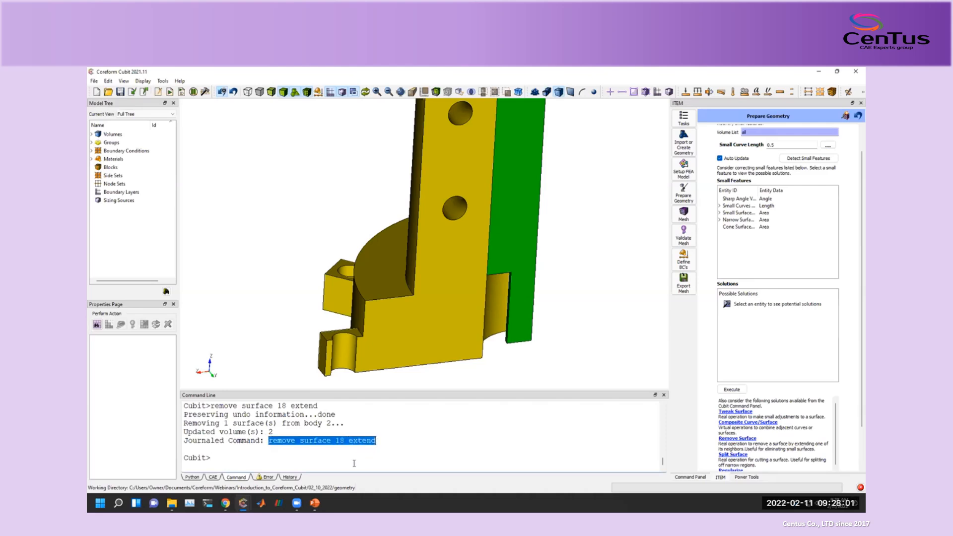
left_click(312, 457)
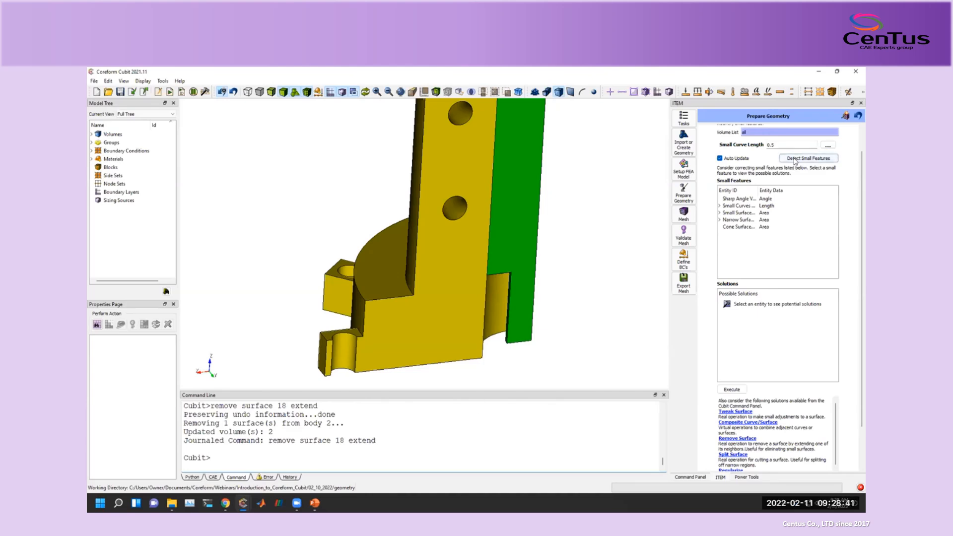
List the narrow surfaces and select Surface 37 and Surface 23 in turn to locate them on the model.
left_click(719, 220)
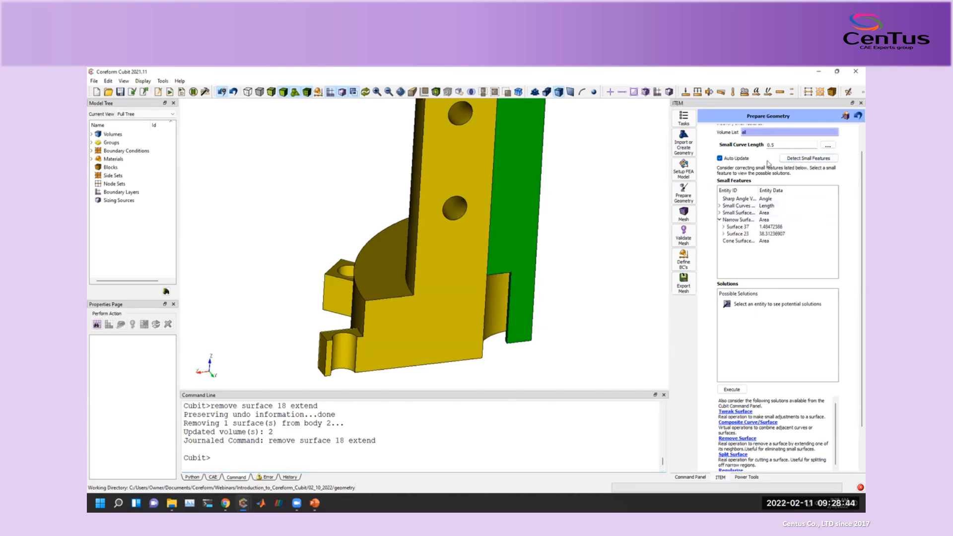
left_click(767, 228)
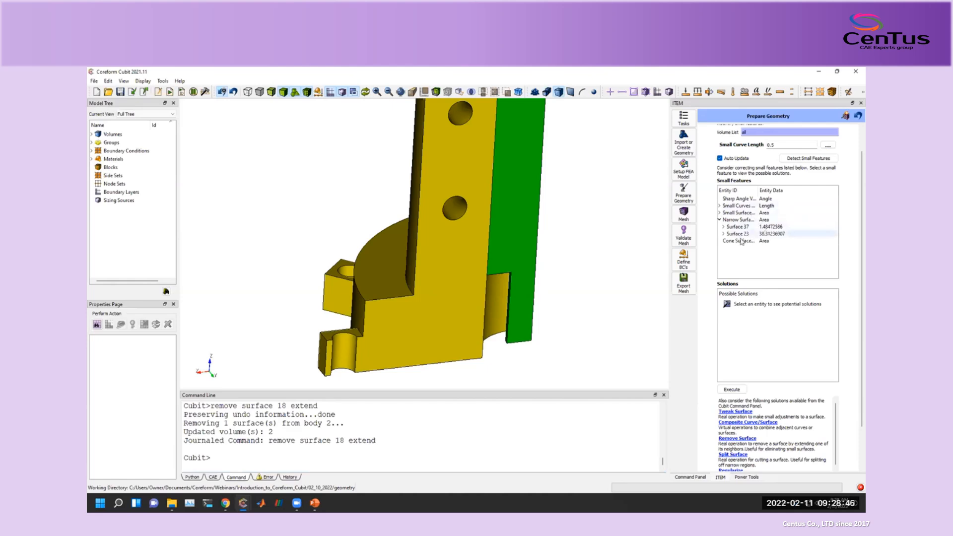
left_click(769, 226)
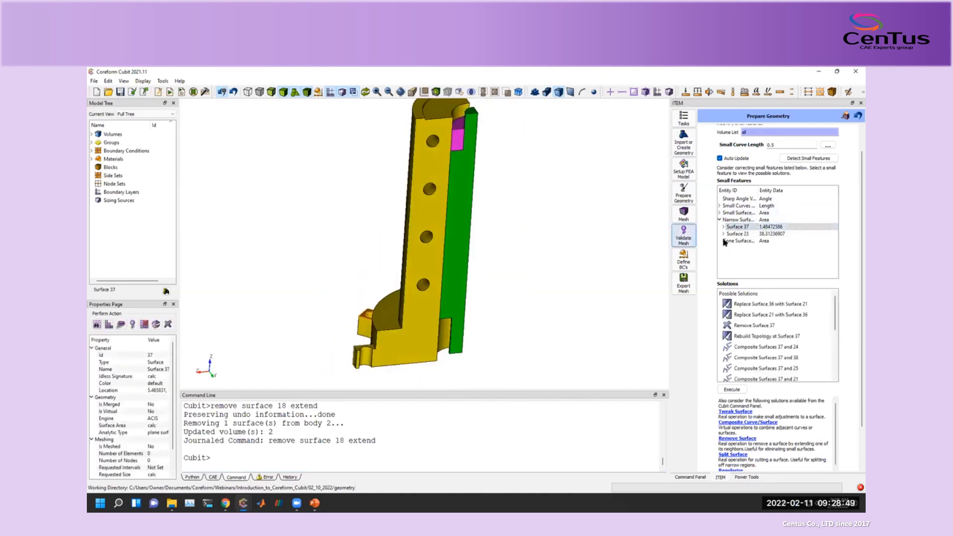
left_click(738, 234)
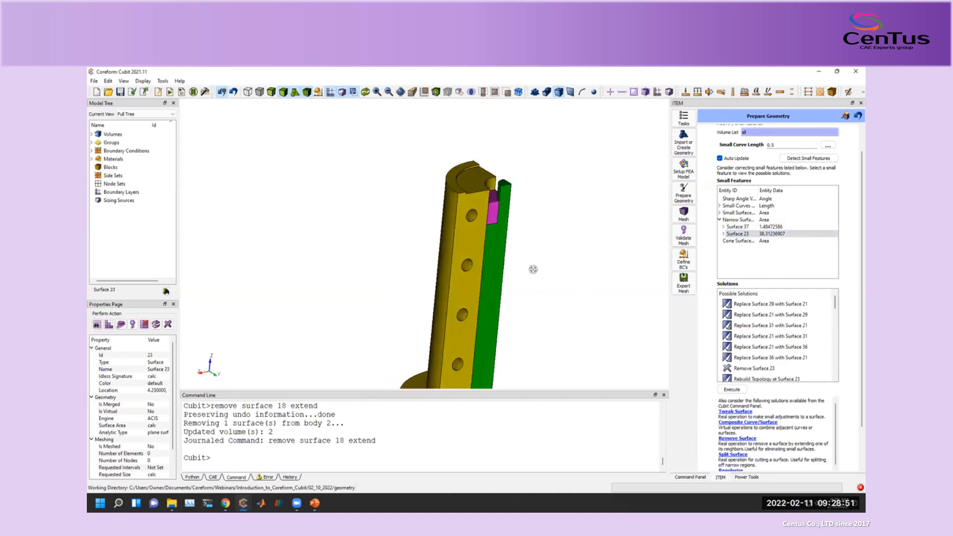
Examine the narrow Surface 23 on the underside of the flange, up close around the lug with the open hole.
left_click_drag(533, 269, 579, 149)
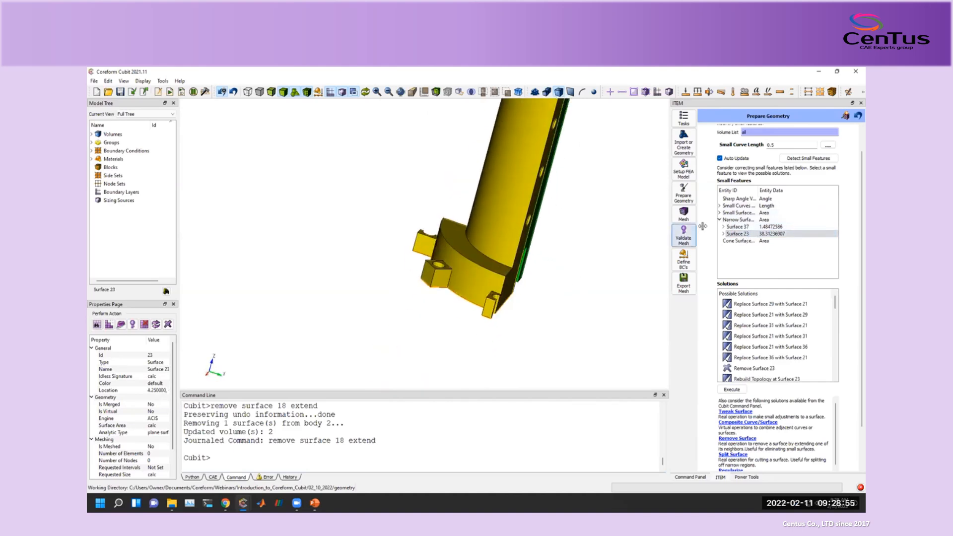
left_click_drag(603, 251, 441, 150)
scroll(443, 172, "up", 4)
middle_click_drag(412, 191, 436, 244)
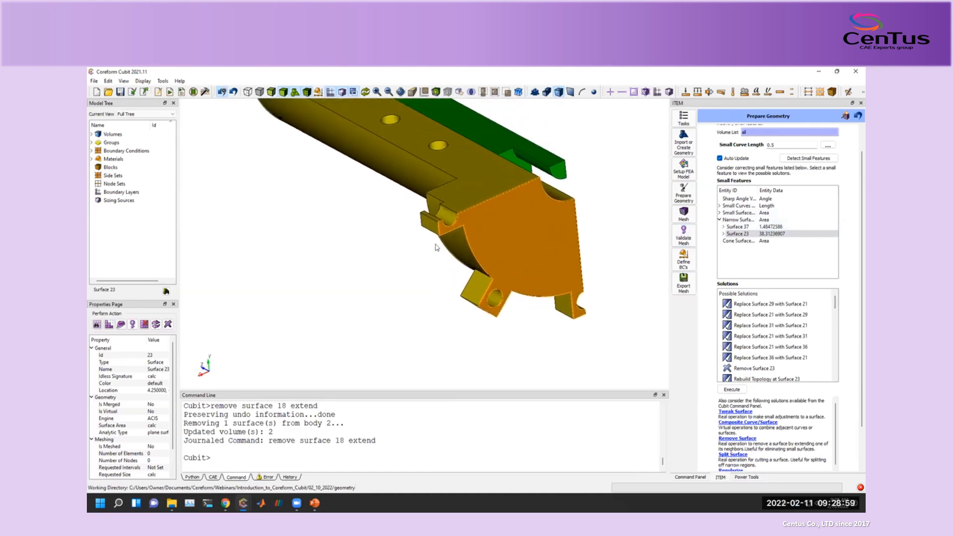
scroll(436, 244, "up", 5)
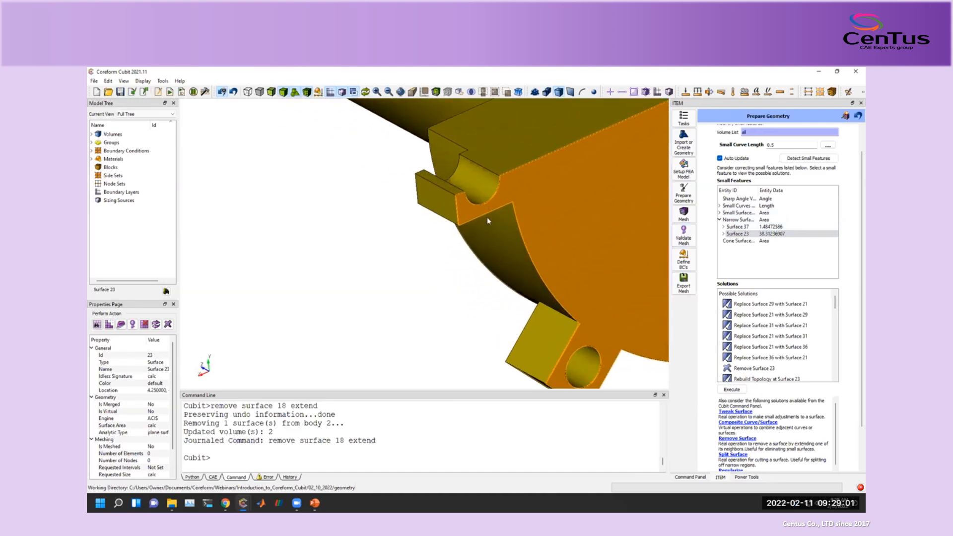
scroll(496, 209, "up", 3)
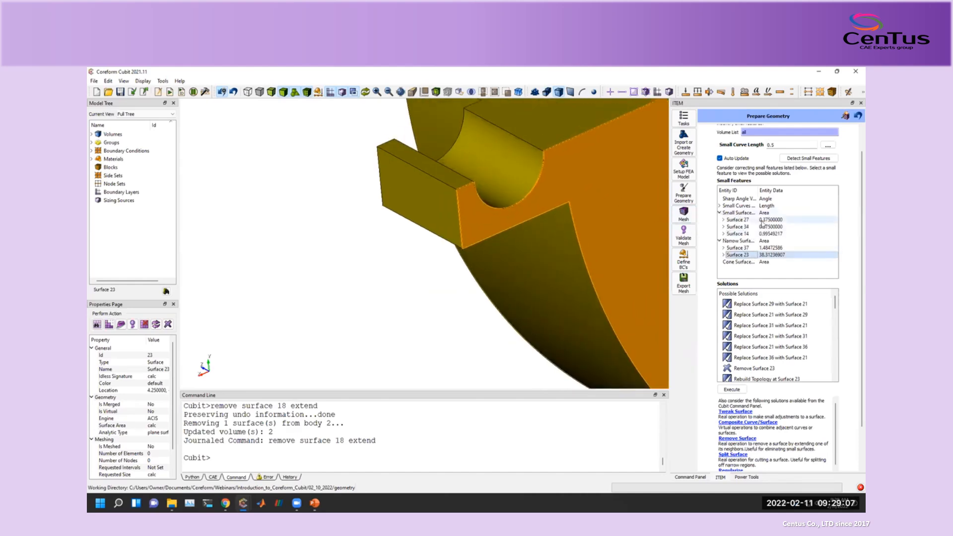
Fly in to small Surface 27 on the lug, inspect it from several angles, and mark it as okay.
left_click(762, 220)
right_click(771, 221)
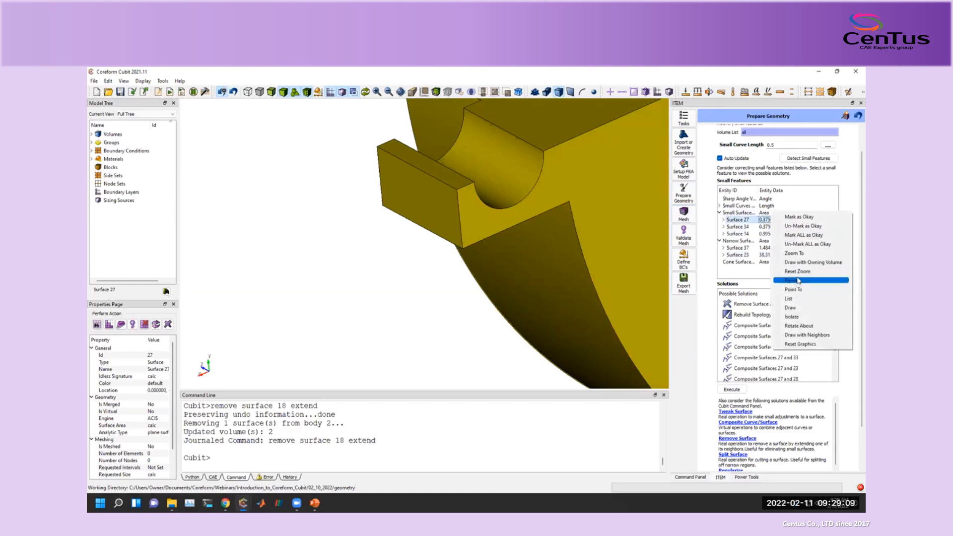
left_click(798, 281)
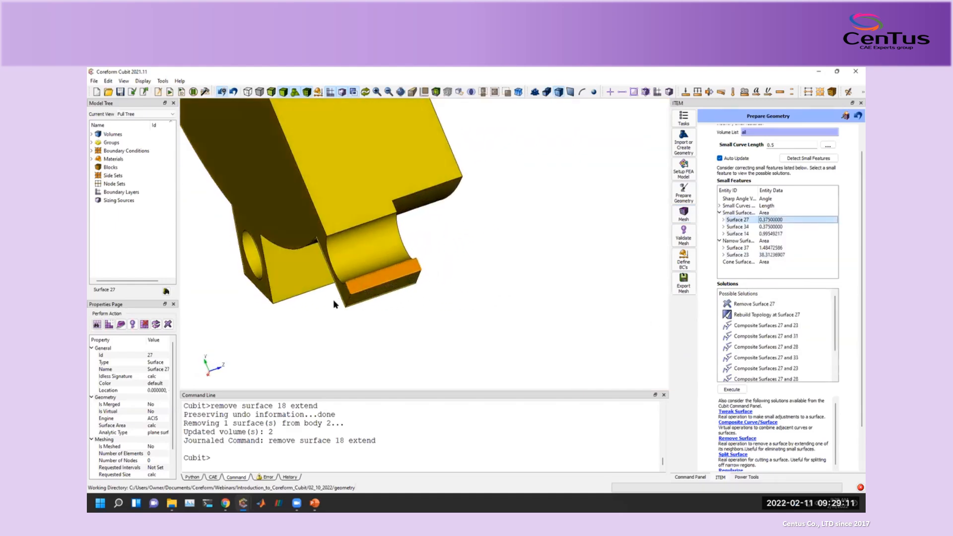
left_click_drag(335, 304, 529, 205)
left_click_drag(432, 176, 323, 205)
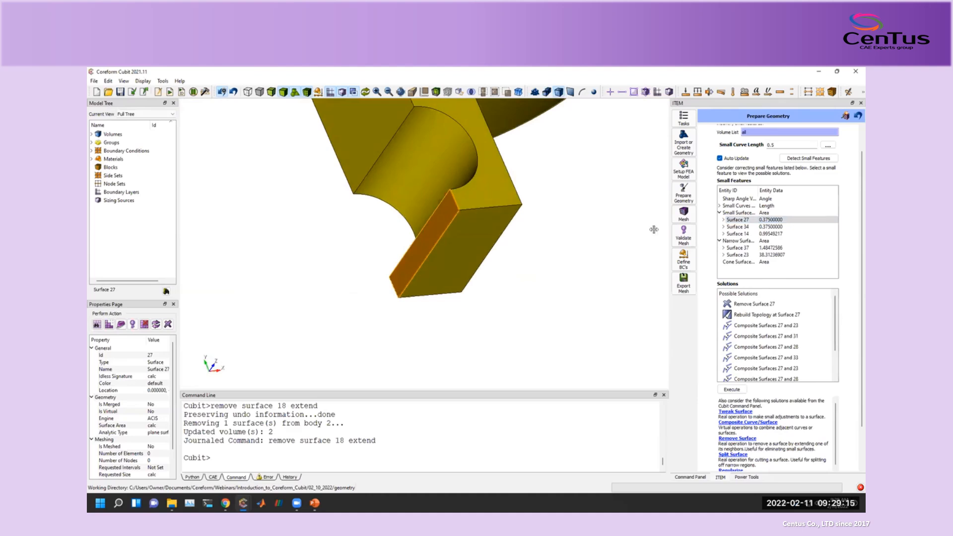
left_click(745, 220)
right_click(744, 220)
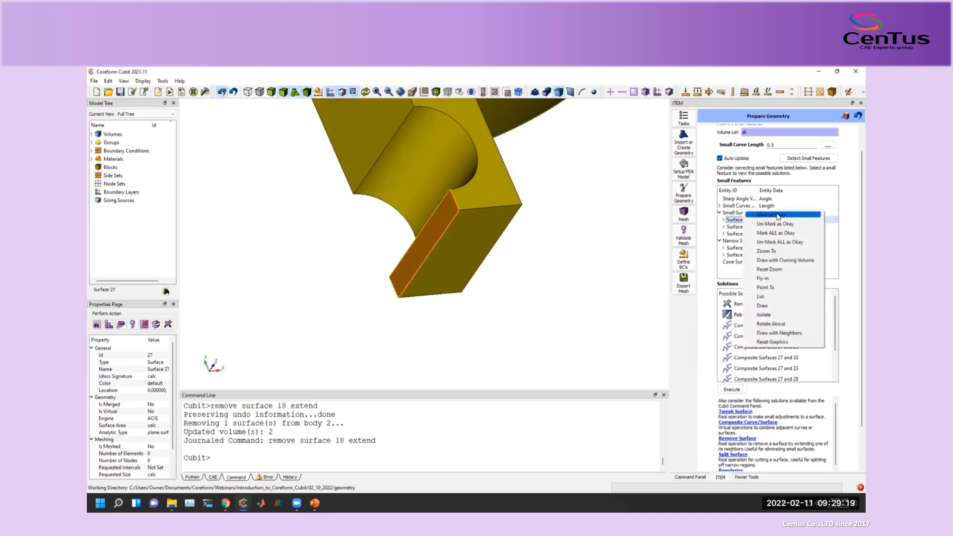
left_click(778, 215)
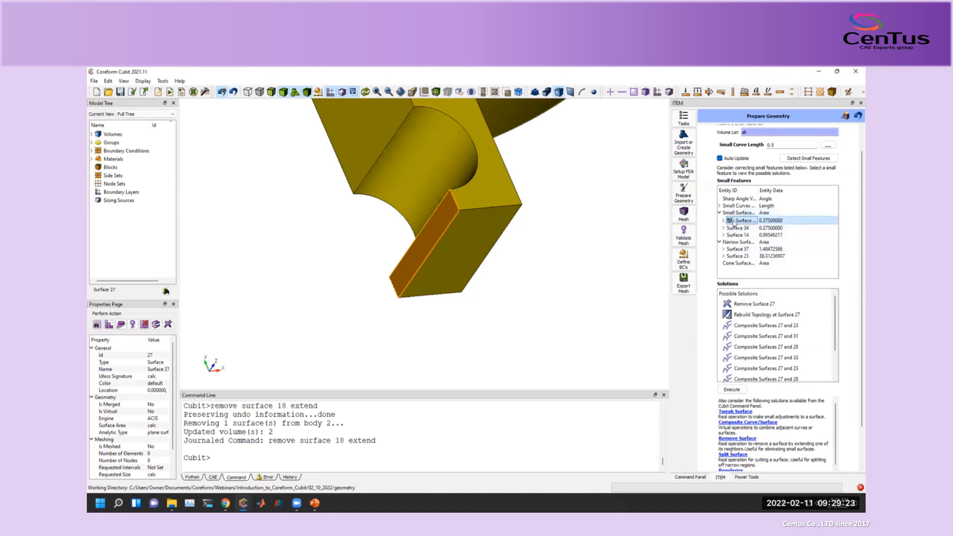
Finish the small-feature step, reopen Remove small features, and detect the small features again with the 0.5 curve length.
scroll(791, 318, "down", 5)
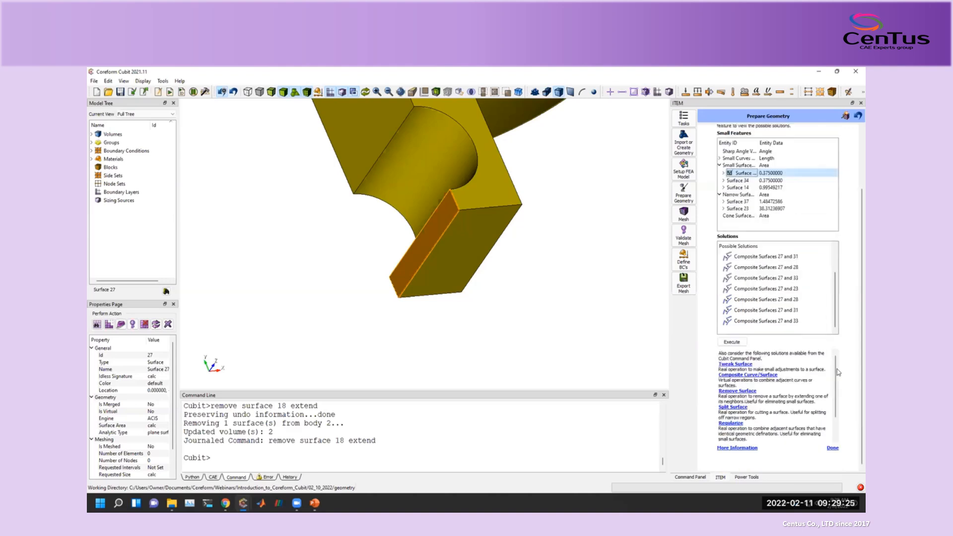
scroll(814, 407, "down", 3)
left_click(834, 449)
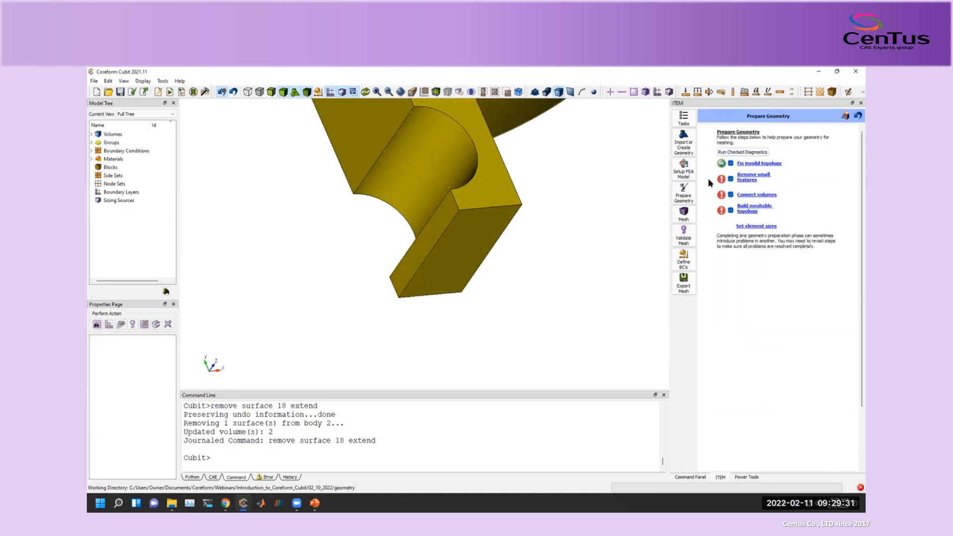
left_click(746, 179)
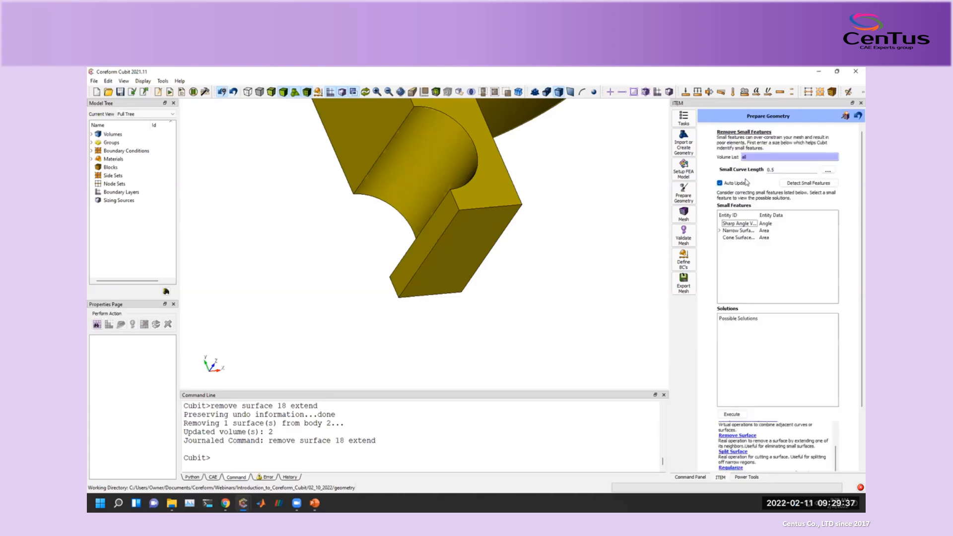
left_click(720, 230)
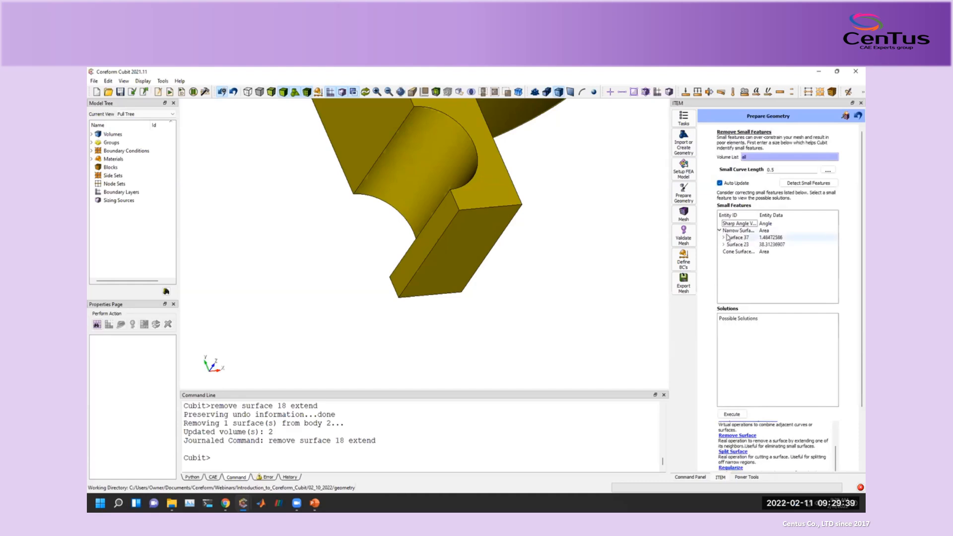
left_click(801, 182)
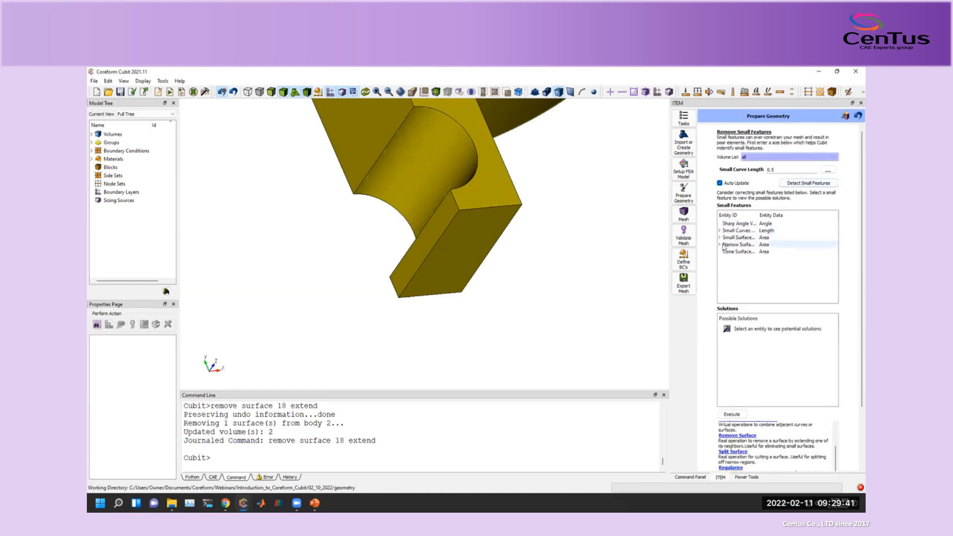
List the small surfaces, fly in to Surface 34 to inspect it, and mark it as okay.
left_click(719, 238)
left_click(744, 251)
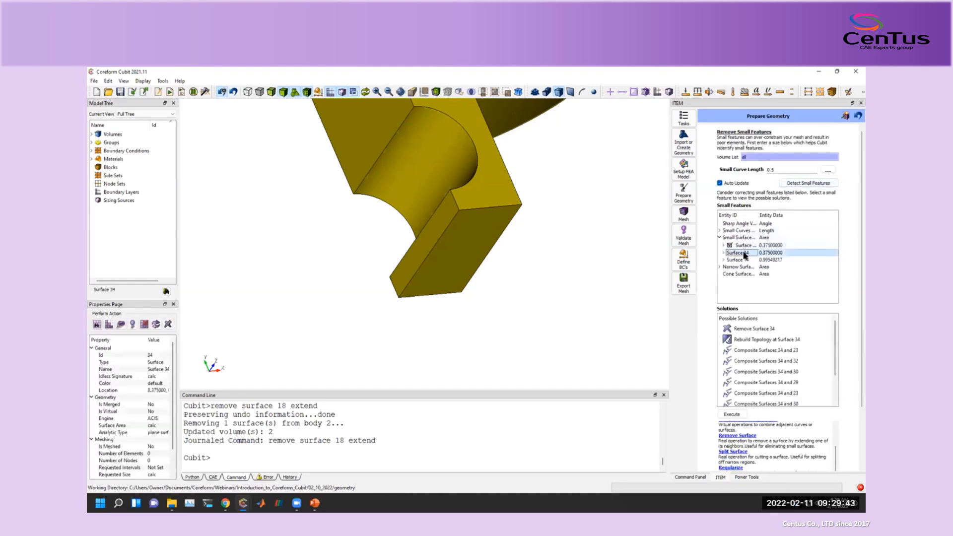
right_click(744, 251)
left_click(775, 312)
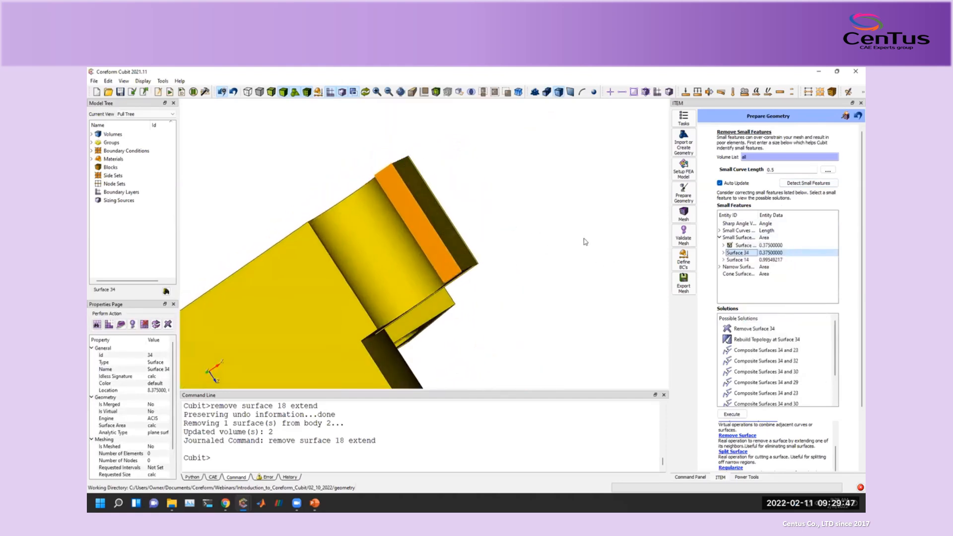
right_click(742, 253)
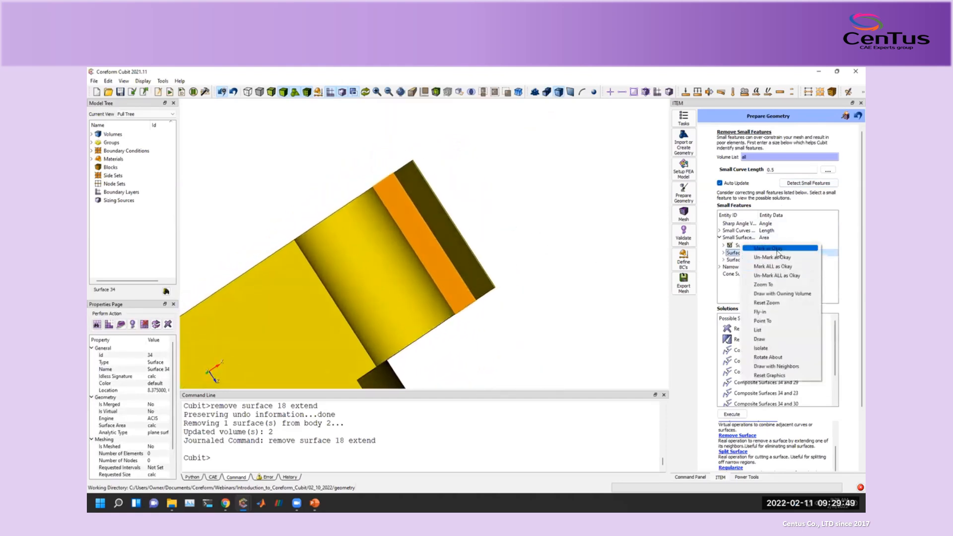
left_click(778, 250)
Fly in to small Surface 14, inspect it on the model, and mark it as okay.
left_click(753, 262)
right_click(753, 263)
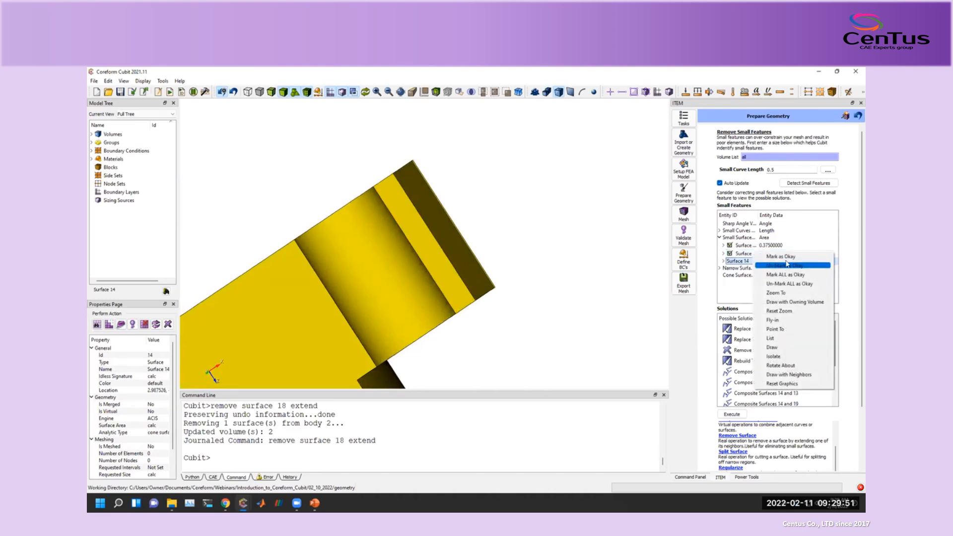
left_click(789, 321)
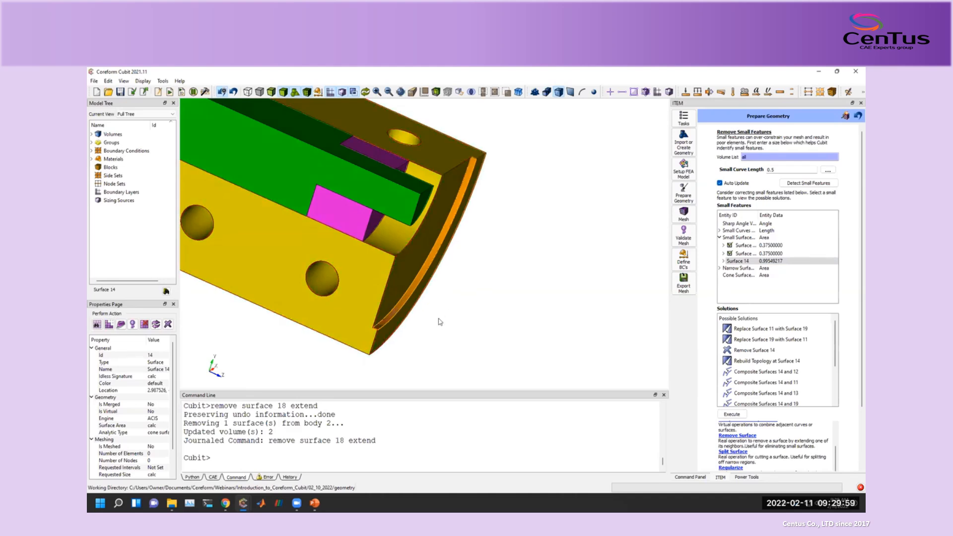
right_click_drag(439, 319, 425, 345)
middle_click_drag(426, 344, 474, 327)
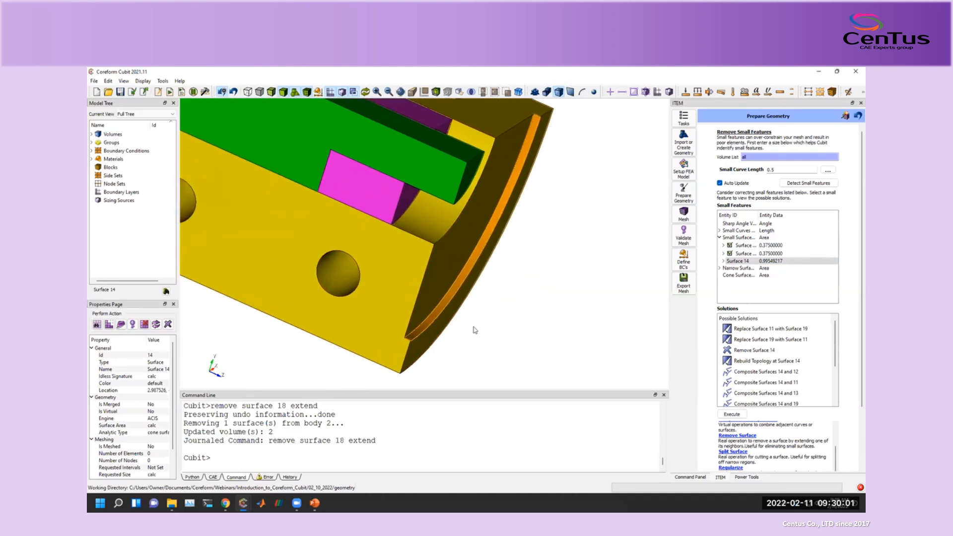
right_click(752, 261)
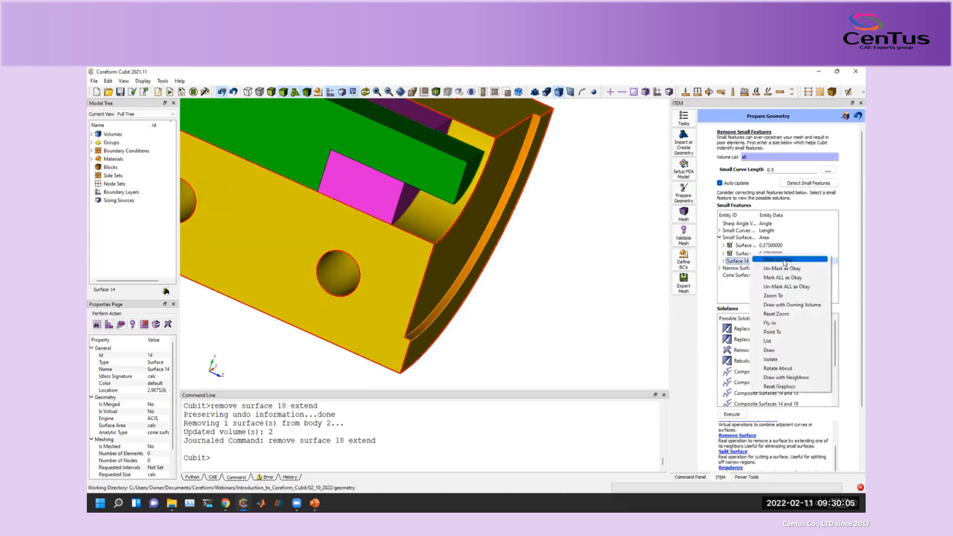
left_click(784, 260)
List the narrow surfaces and inspect Surface 37 and Surface 23 in turn on the flanged base.
left_click(719, 269)
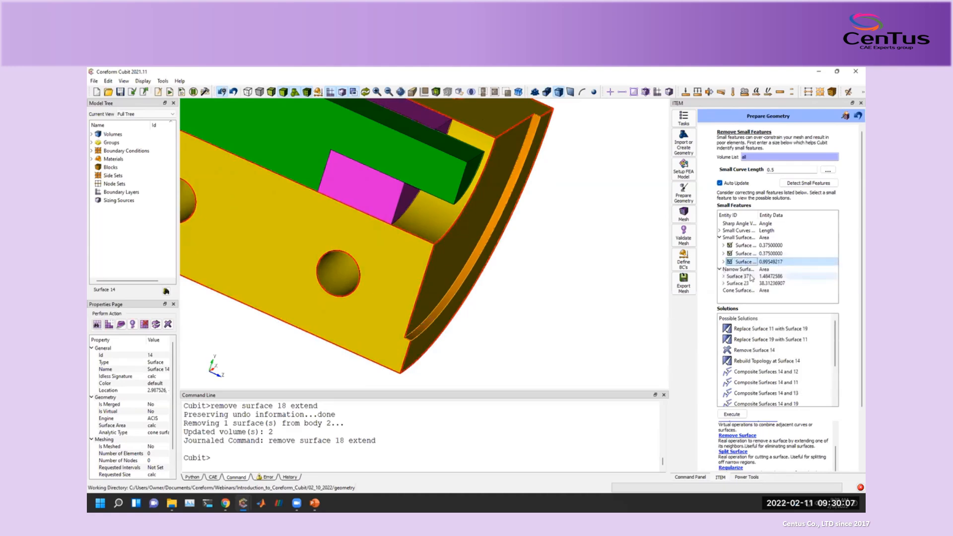
left_click(740, 276)
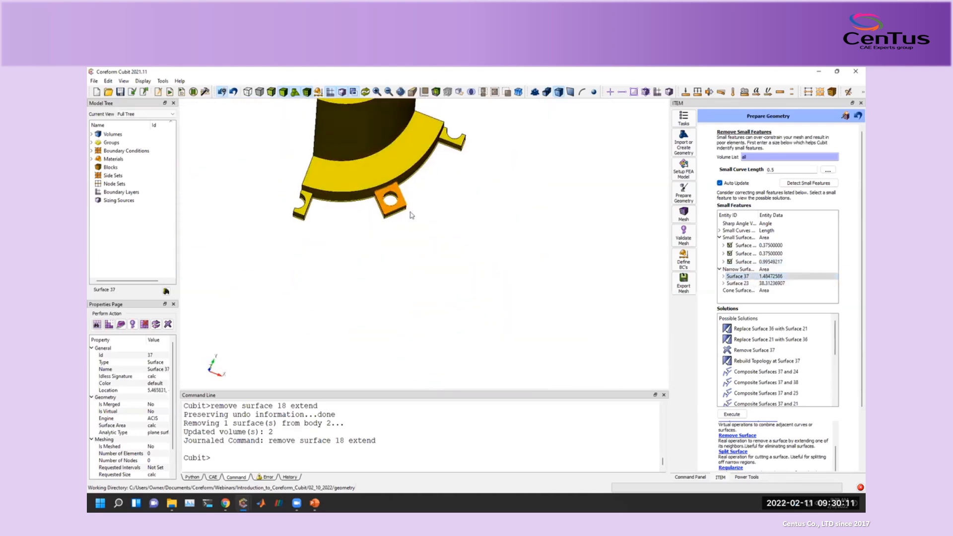
middle_click_drag(387, 204, 391, 190)
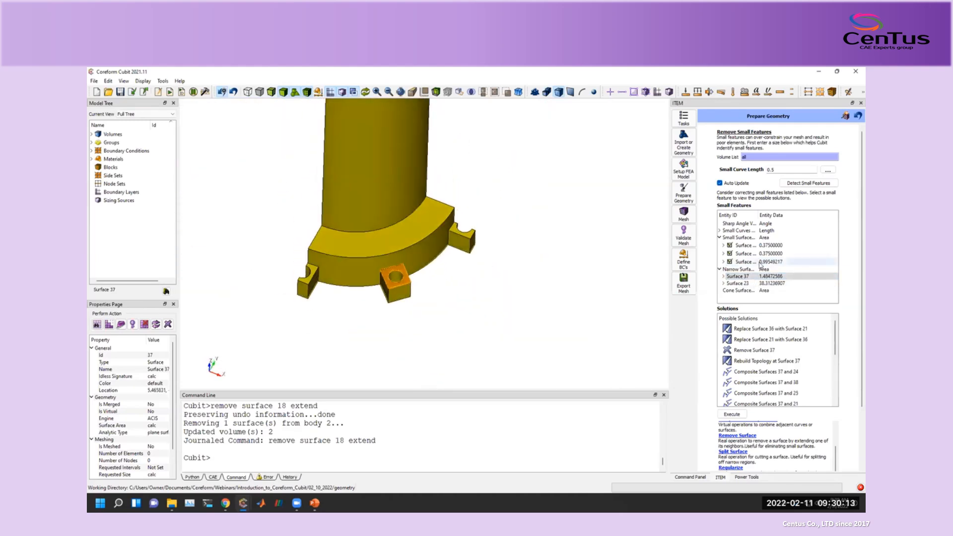
left_click(756, 284)
middle_click_drag(421, 256, 417, 199)
middle_click_drag(408, 278, 403, 184, "shift")
middle_click_drag(421, 293, 451, 342, "shift")
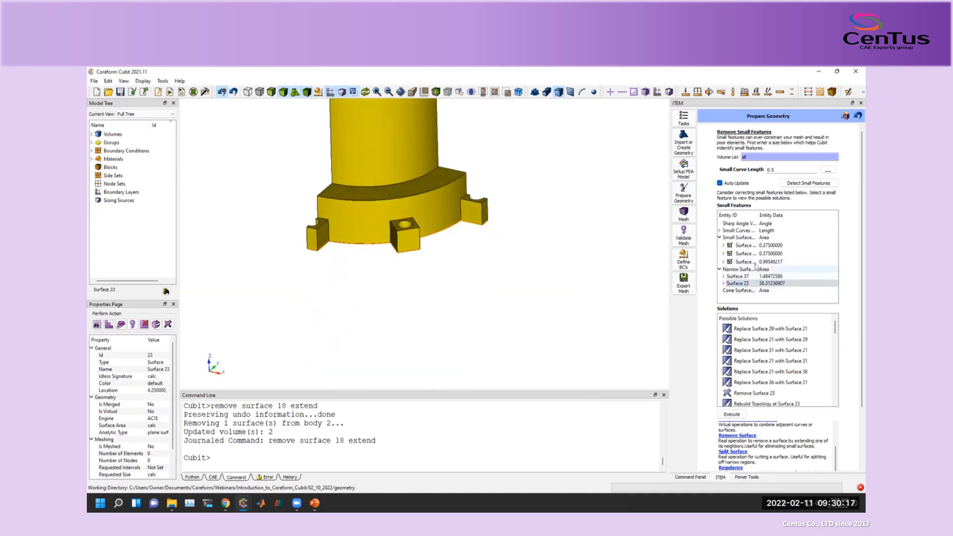
Mark all the detected small features as okay, starting from narrow Surface 37.
left_click(757, 277)
right_click(757, 277)
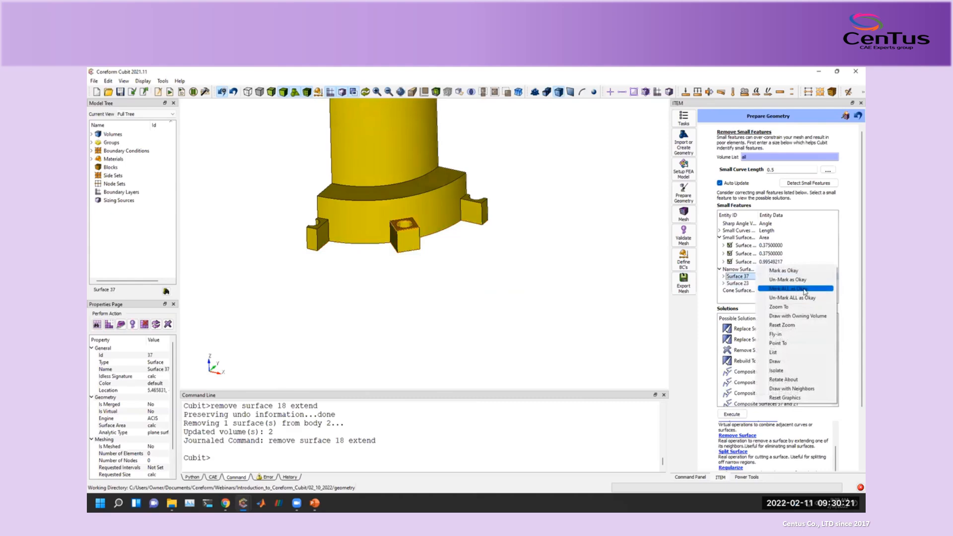
left_click(805, 291)
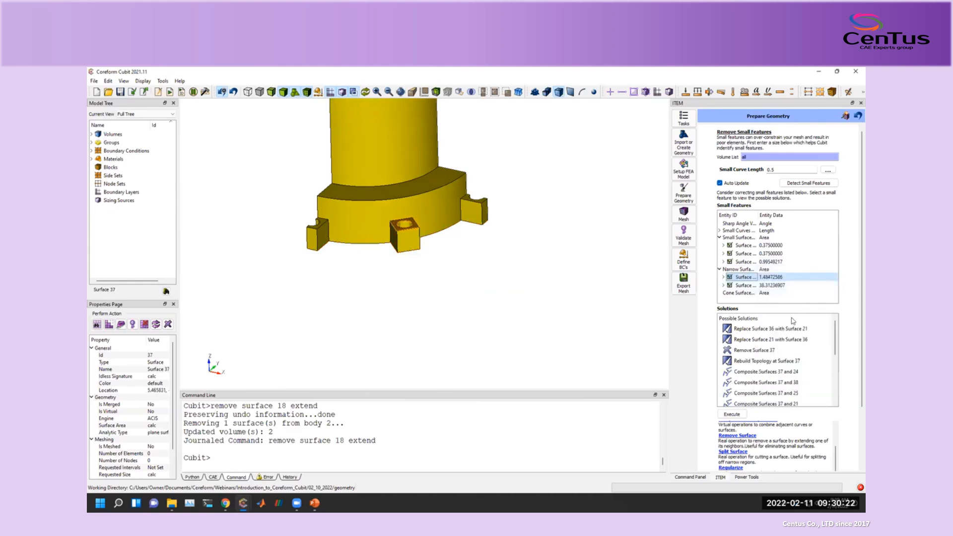
Expand the small curves and check the okay marks on the listed curves and surfaces, including Curve 45 and Curve 106.
left_click(719, 230)
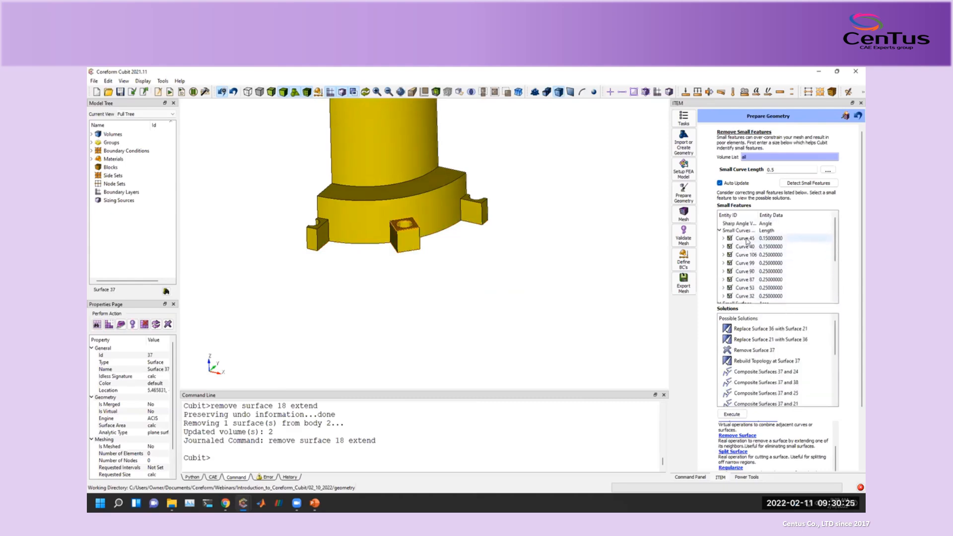
left_click(746, 242)
left_click(748, 256)
scroll(747, 282, "down", 2)
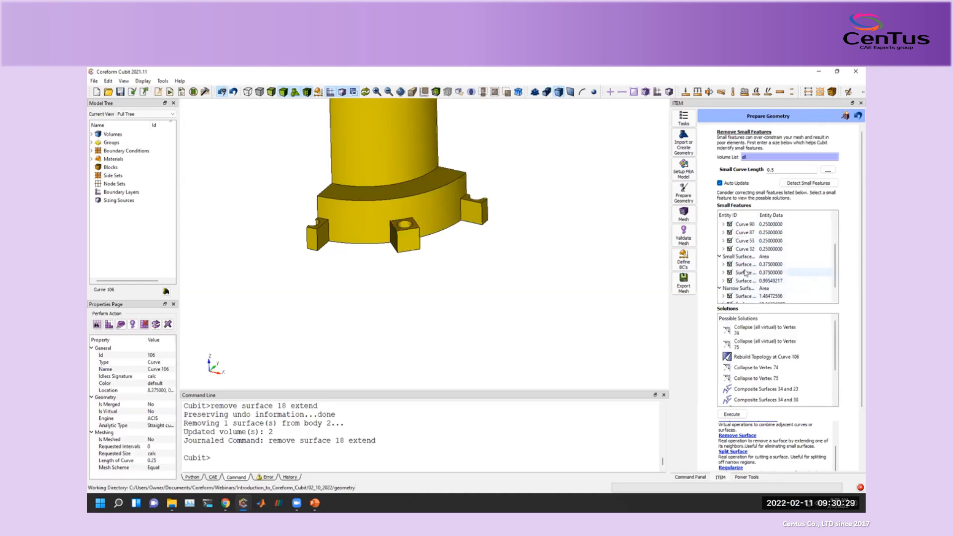
scroll(744, 277, "down", 1)
scroll(745, 277, "down", 1)
scroll(737, 223, "up", 3)
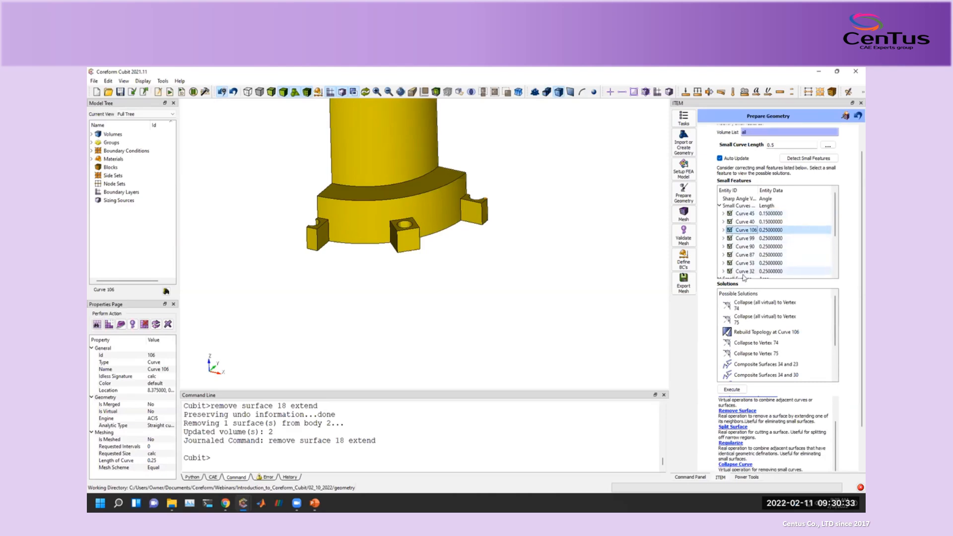
scroll(854, 312, "down", 1)
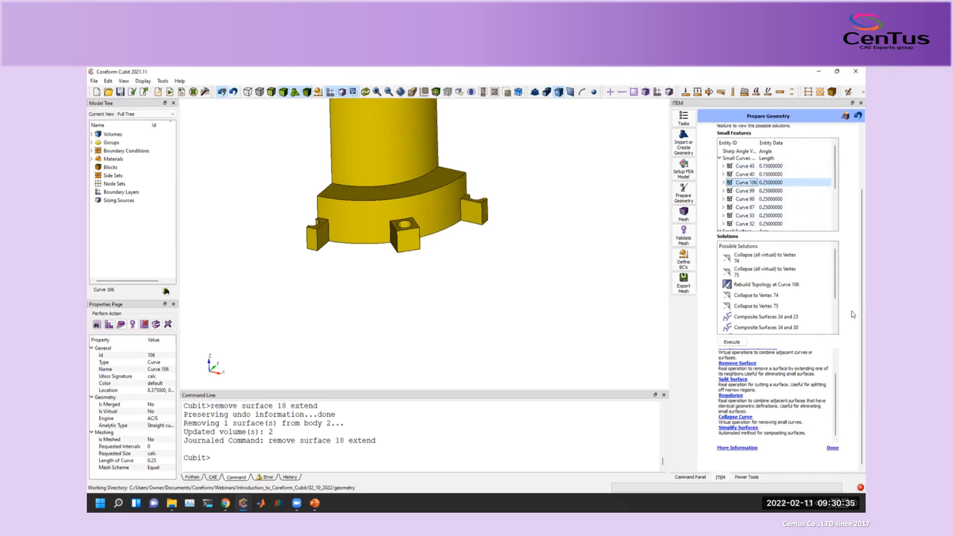
Finish the Remove small features step and view the whole part from the outside.
left_click(832, 448)
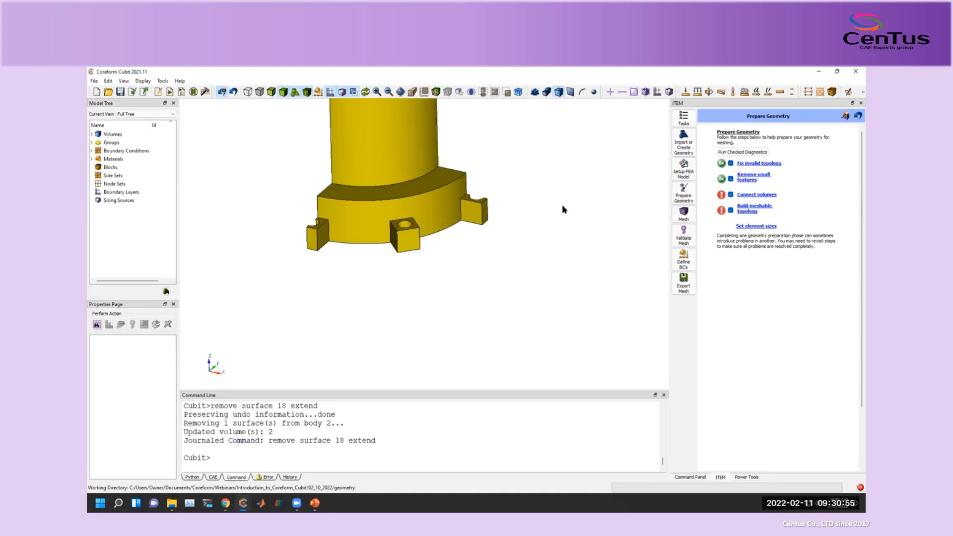
middle_click_drag(491, 187, 505, 302)
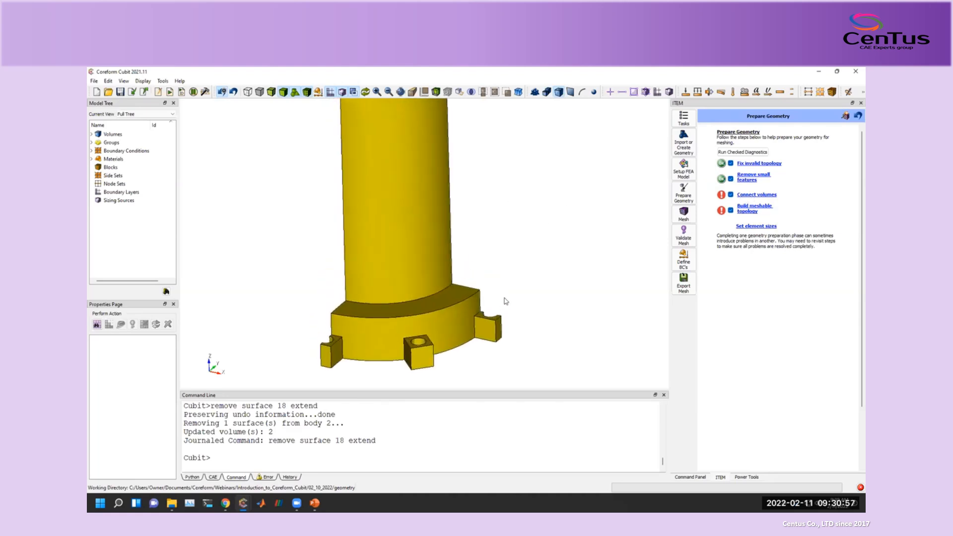
scroll(504, 295, "down", 2)
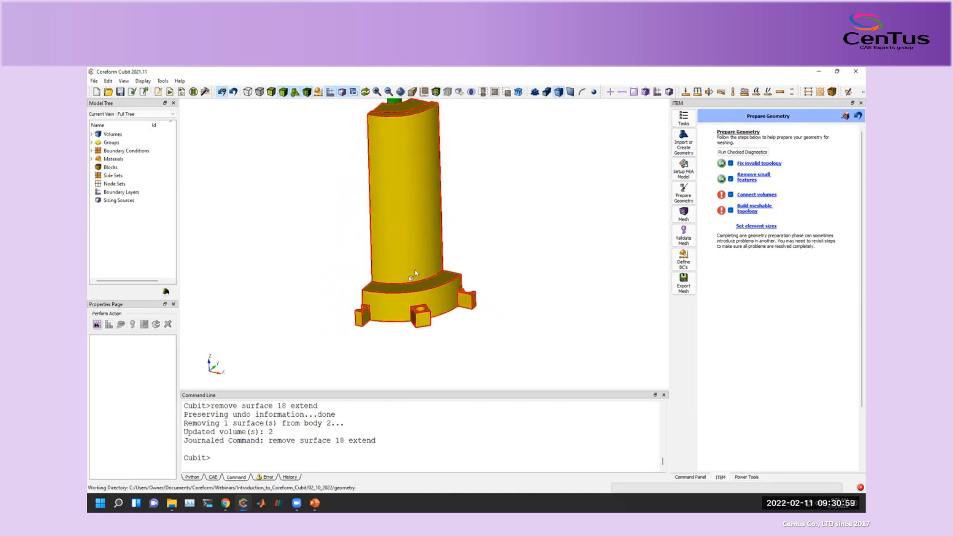
left_click_drag(411, 272, 467, 259)
left_click_drag(414, 286, 361, 307)
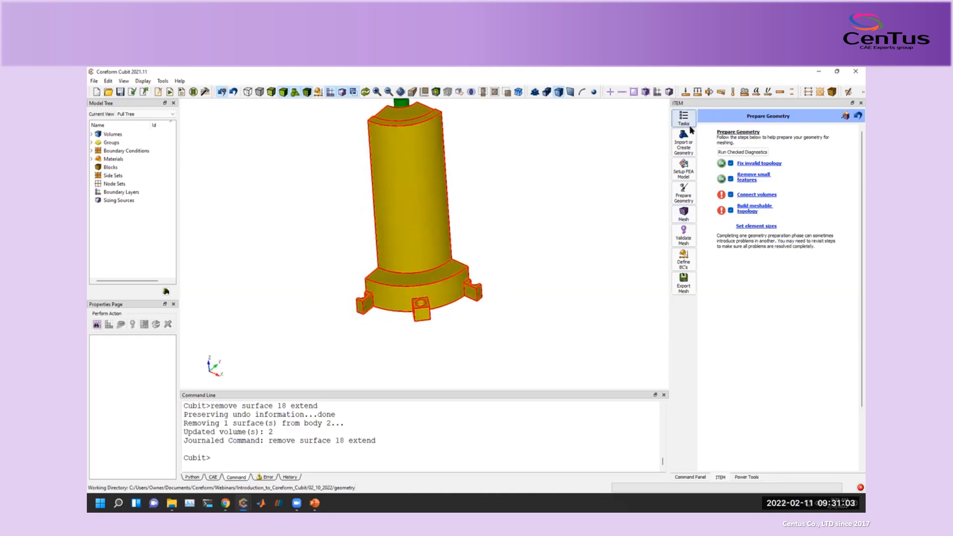
Turn on the display of all vertices by running the command "vertex vis on".
left_click(690, 477)
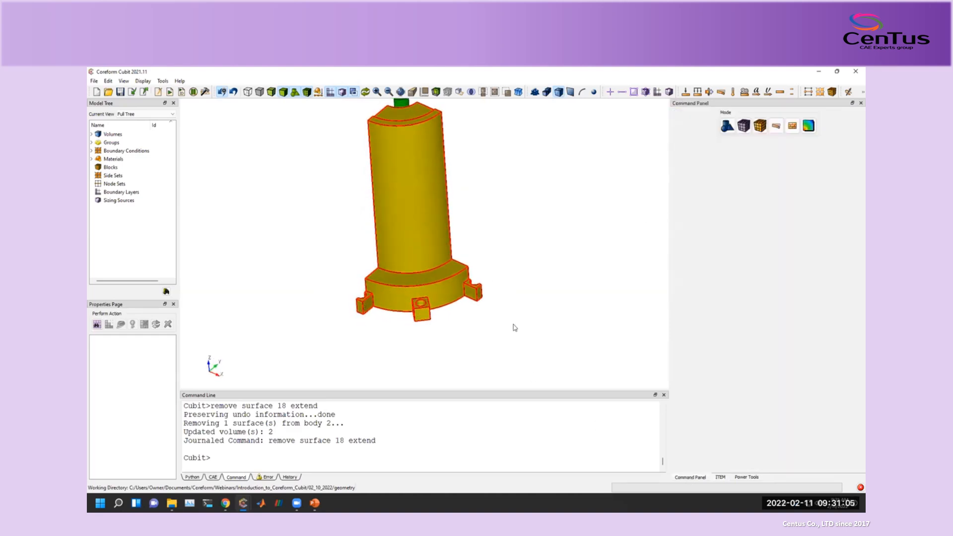
left_click_drag(515, 327, 479, 340)
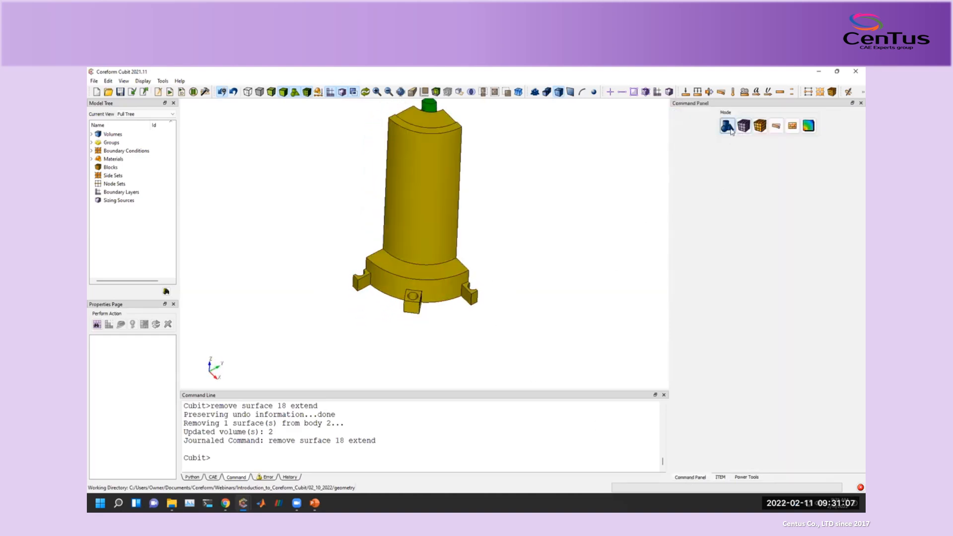
left_click(727, 127)
left_click(760, 152)
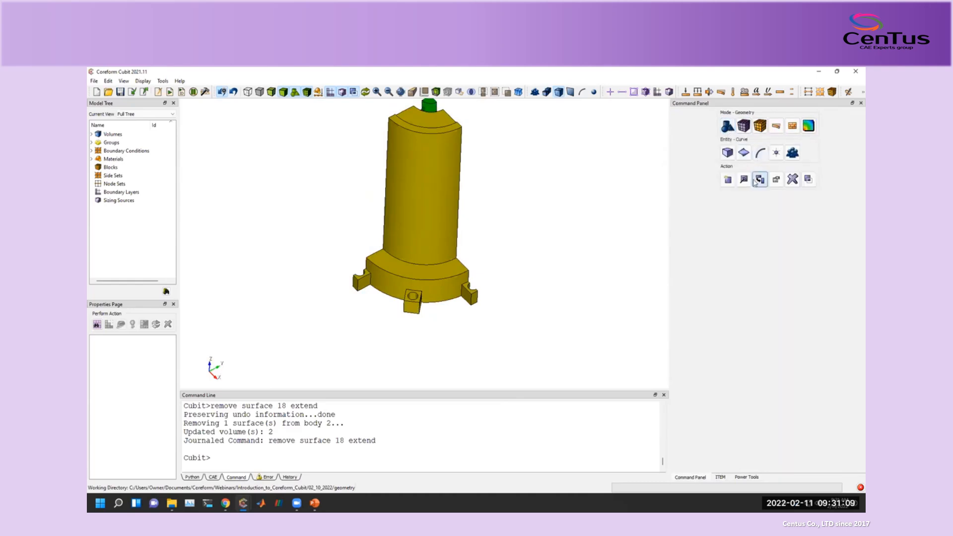
left_click(411, 436)
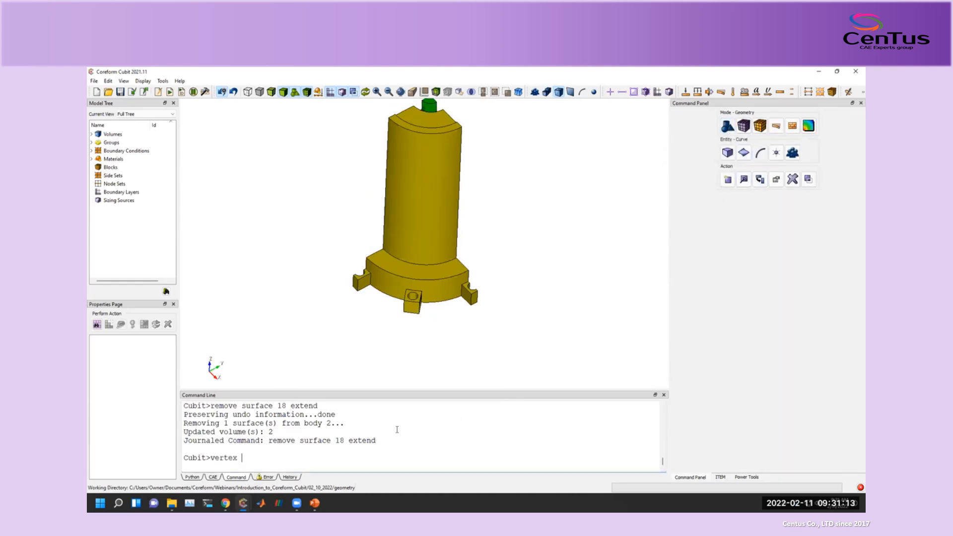
type("vertex vis on")
key("Return")
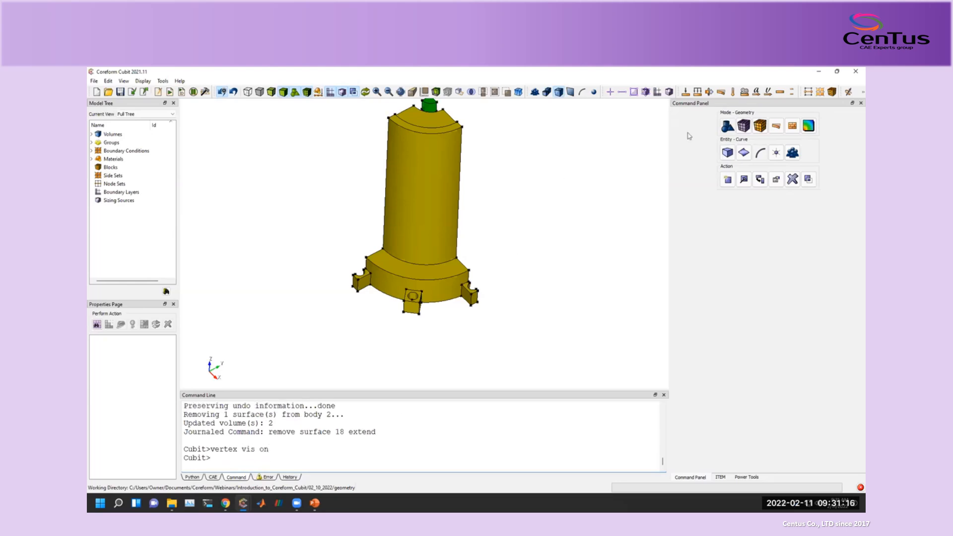
Split Curve 70, the outer upper edge of the flange, at fraction 0.01 from the curve start, previewing it before applying.
left_click(744, 179)
left_click(742, 200)
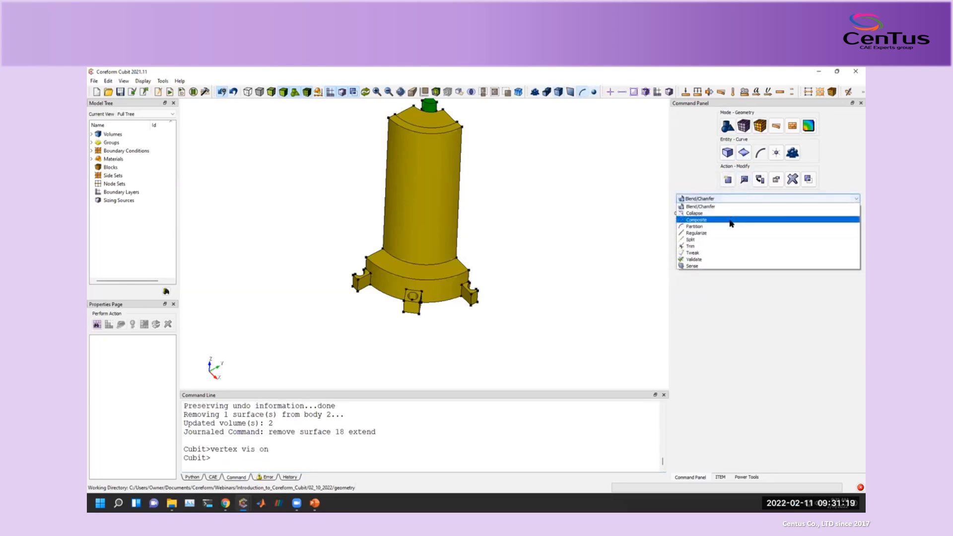
left_click(723, 239)
scroll(425, 261, "up", 4)
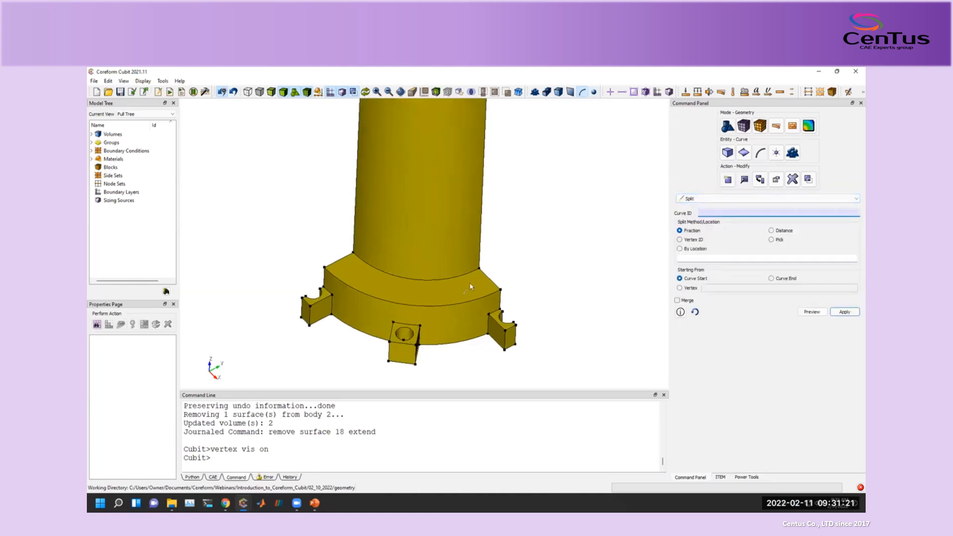
left_click(425, 261)
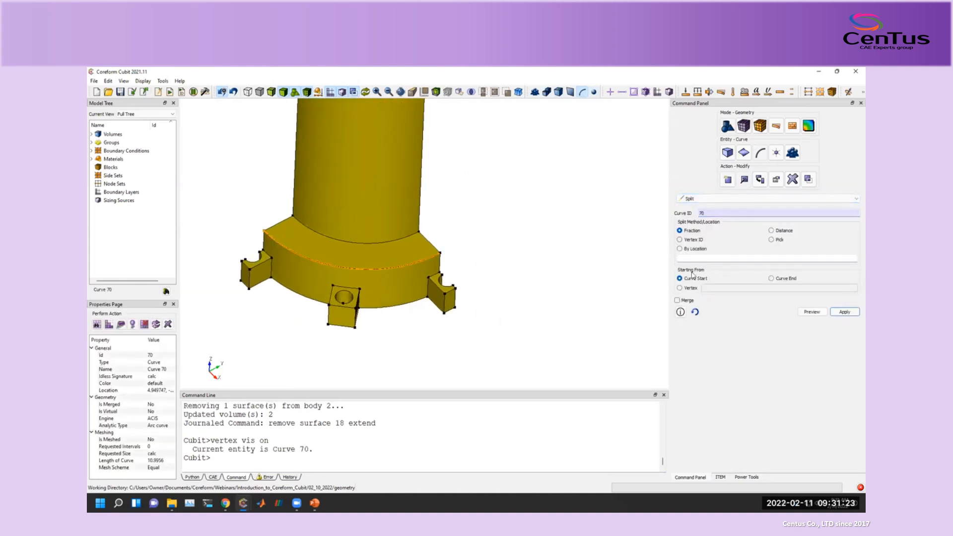
left_click(695, 257)
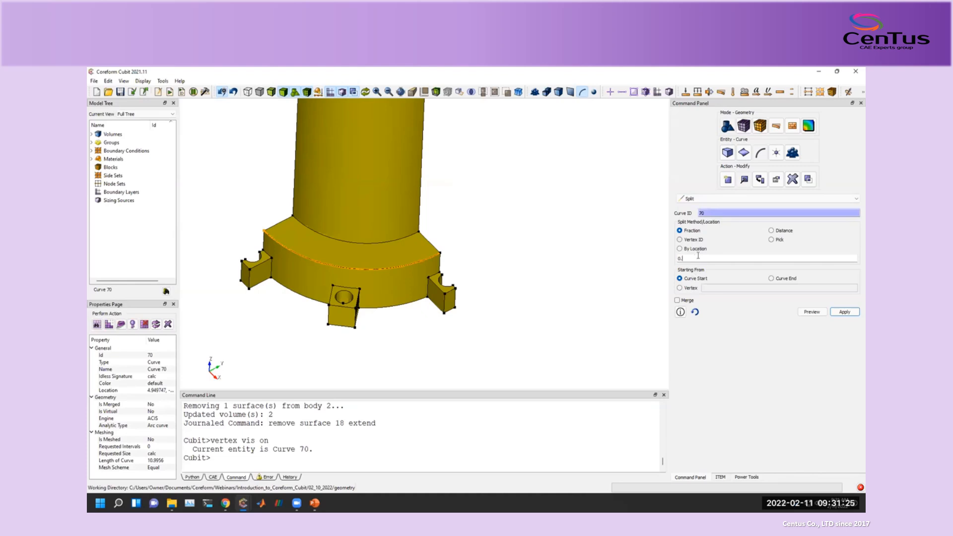
key("BackSpace")
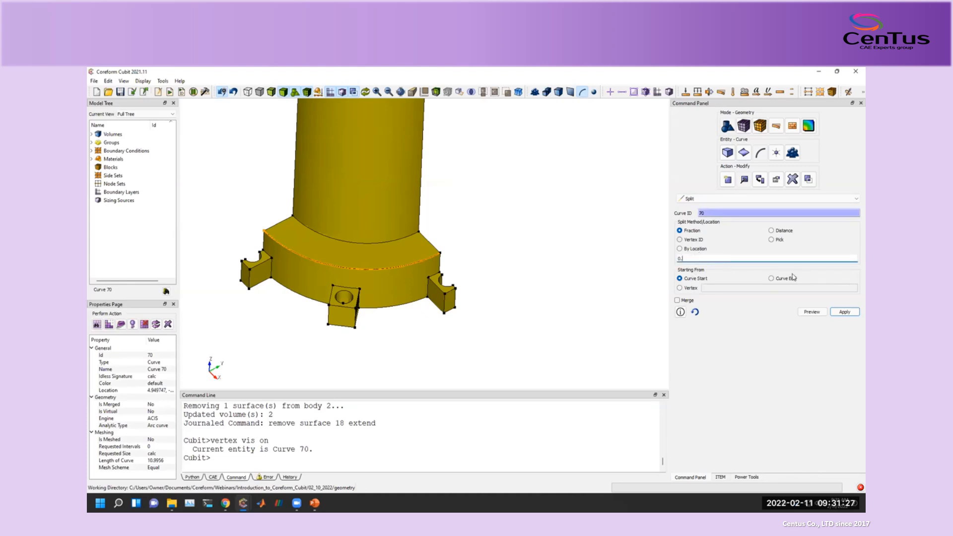
left_click(812, 312)
left_click(845, 312)
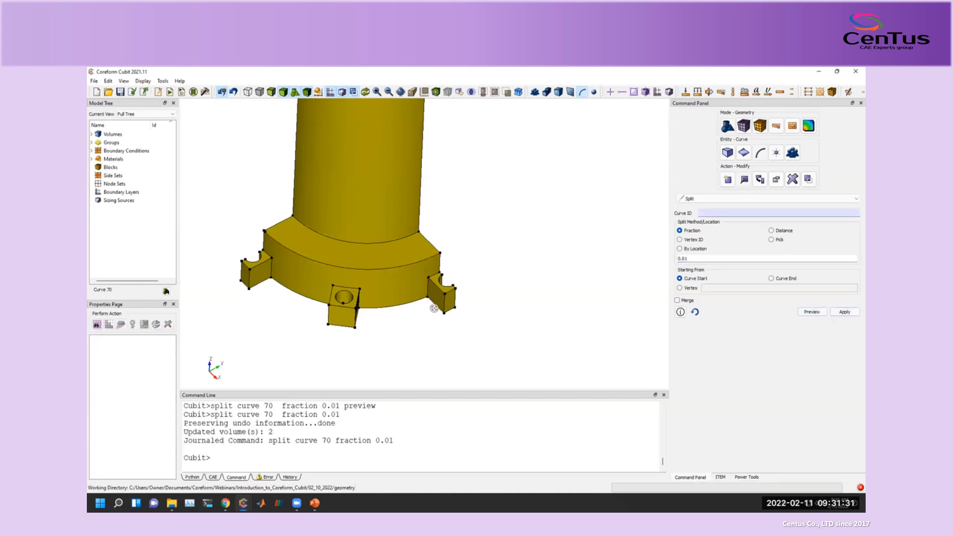
Assign an approximate mesh size of 5 to Surface 20, the upper face of the flange.
middle_click_drag(435, 308, 483, 275)
middle_click_drag(243, 298, 382, 301)
scroll(383, 300, "up", 7)
scroll(422, 268, "up", 3)
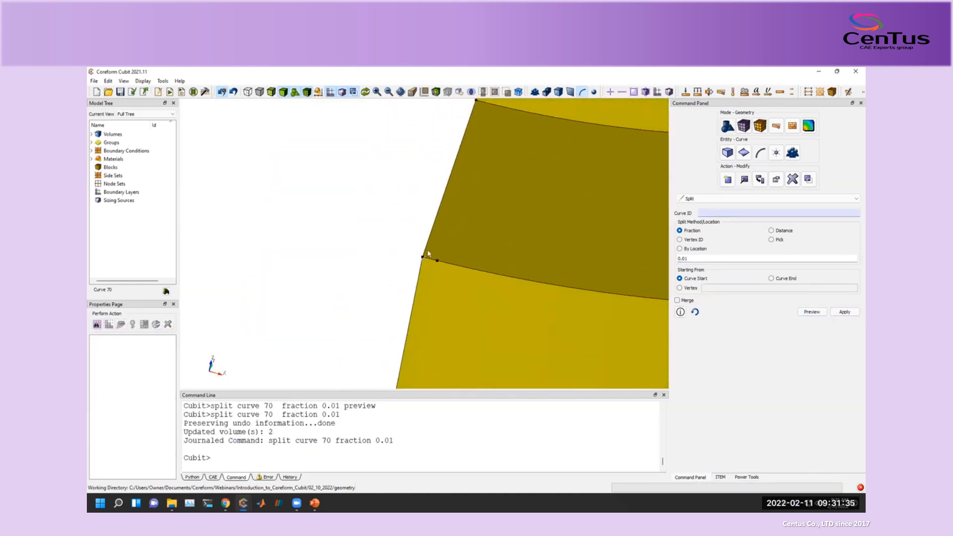
left_click(743, 126)
left_click(744, 152)
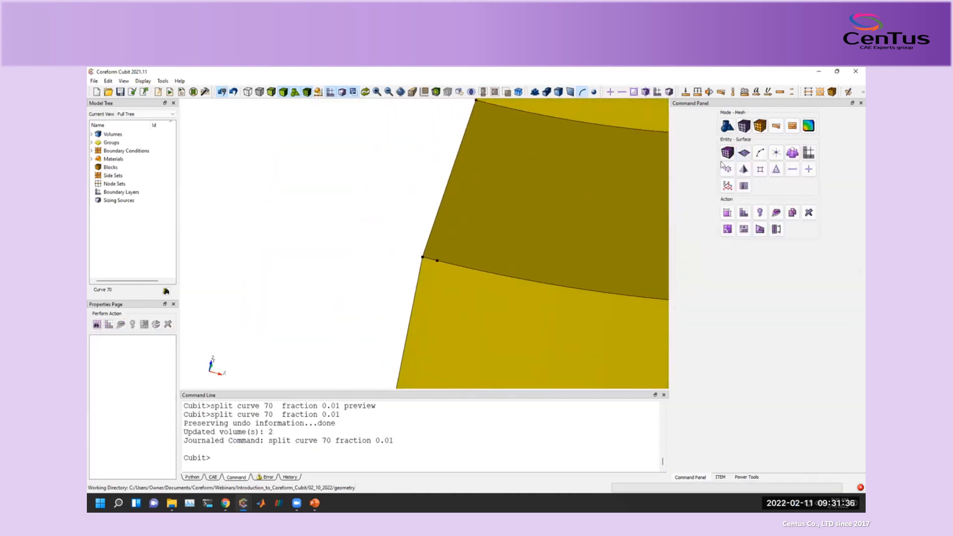
left_click(743, 212)
left_click(734, 248)
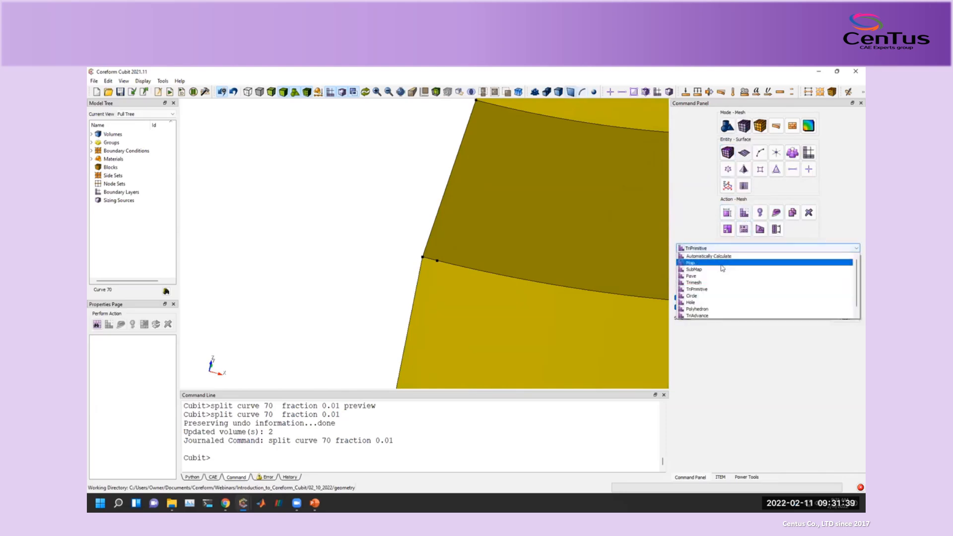
left_click(727, 229)
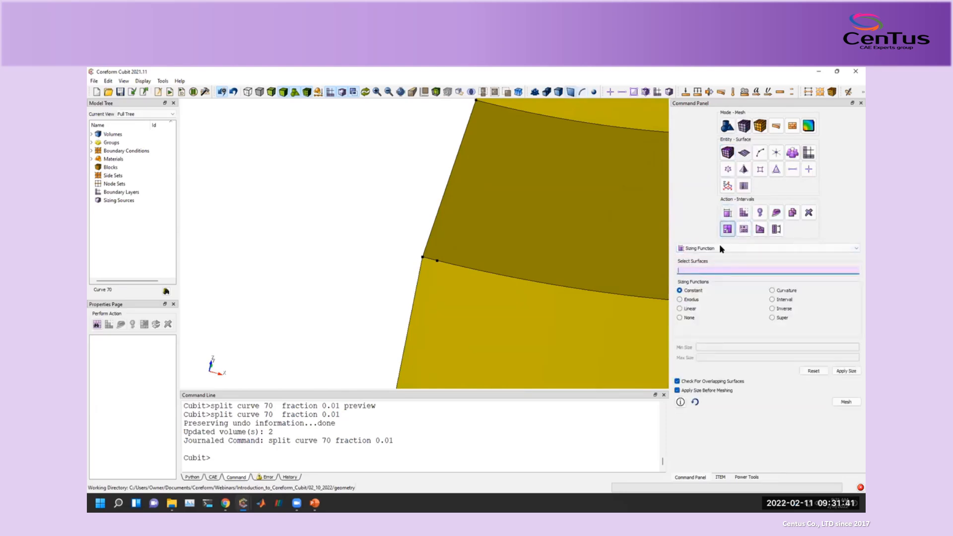
left_click(721, 249)
left_click(724, 268)
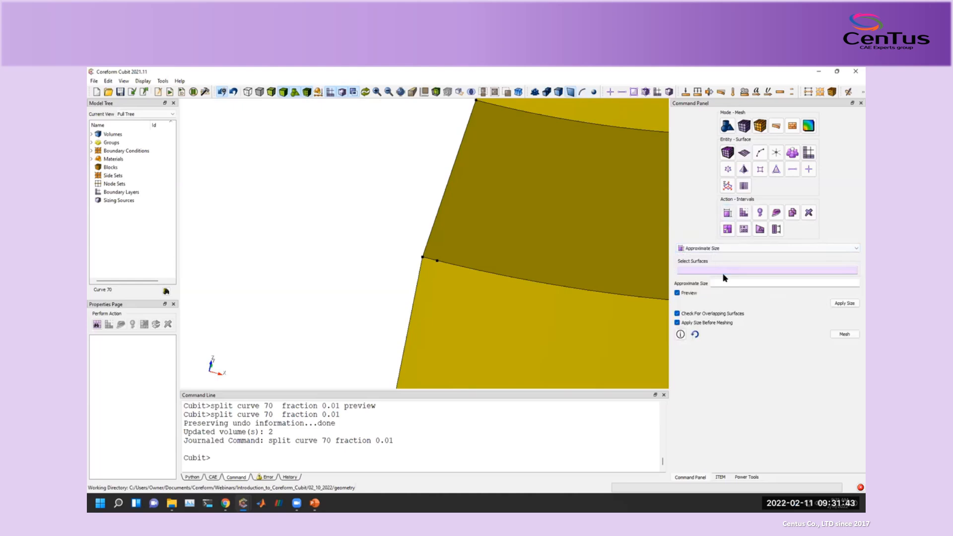
type("20")
left_click(740, 281)
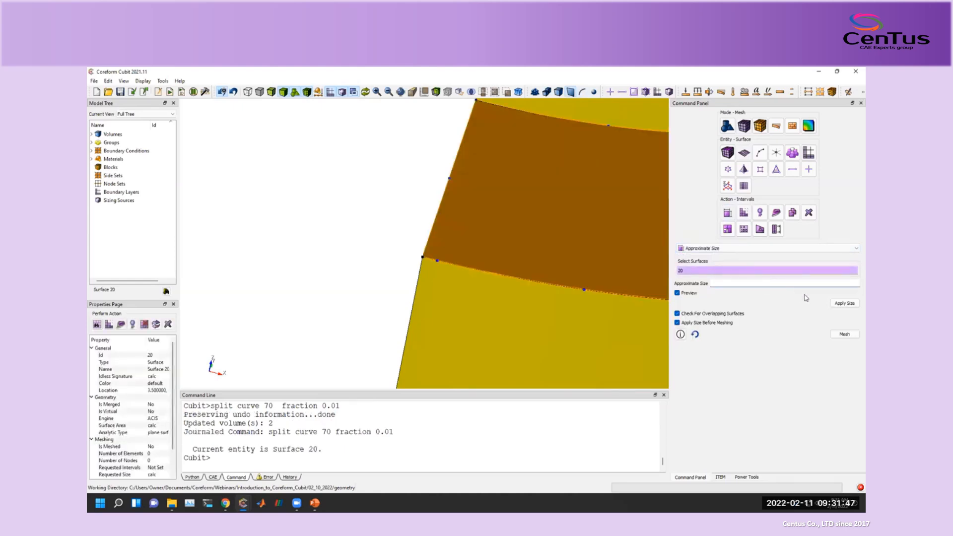
left_click(836, 303)
Set the approximate size of Surface 20 to 1 and mesh the surface.
left_click(749, 280)
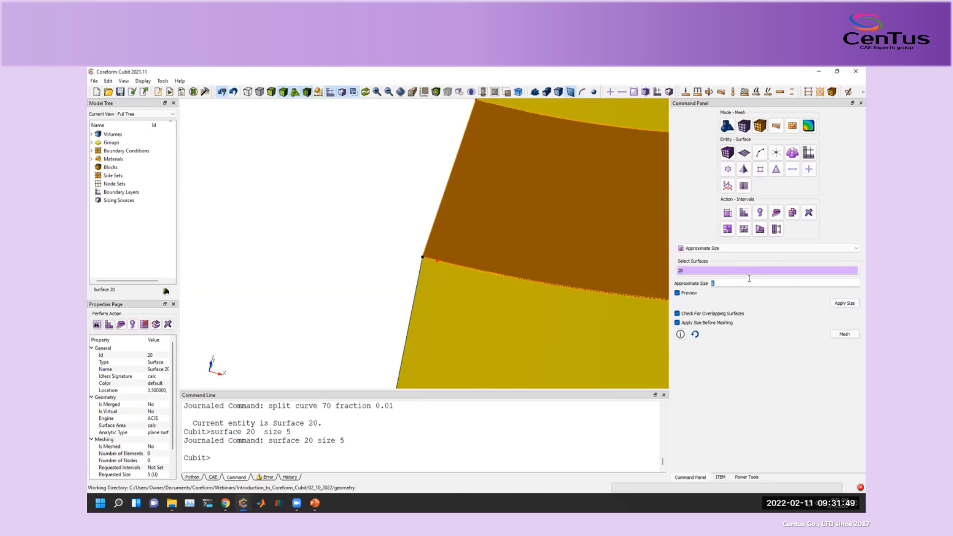
type("1")
left_click(839, 304)
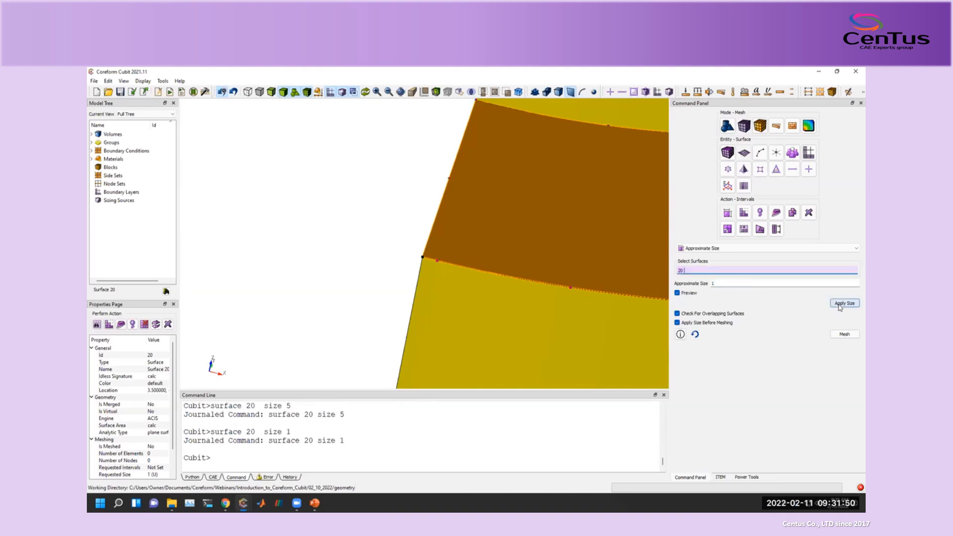
left_click(844, 334)
Examine the surface mesh up close around the short split edge at the flange's corner.
left_click(328, 251)
scroll(330, 251, "down", 5)
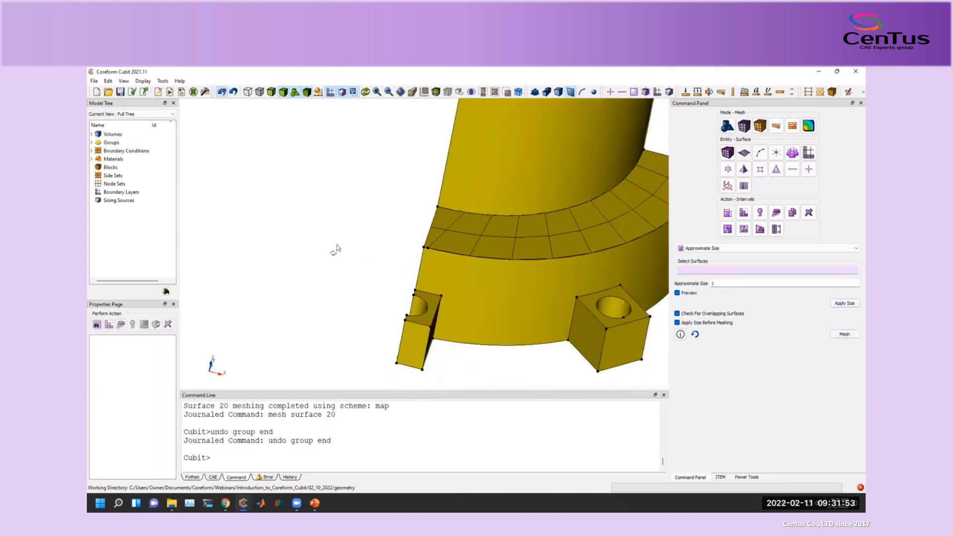
middle_click_drag(355, 250, 508, 236)
scroll(378, 251, "up", 10)
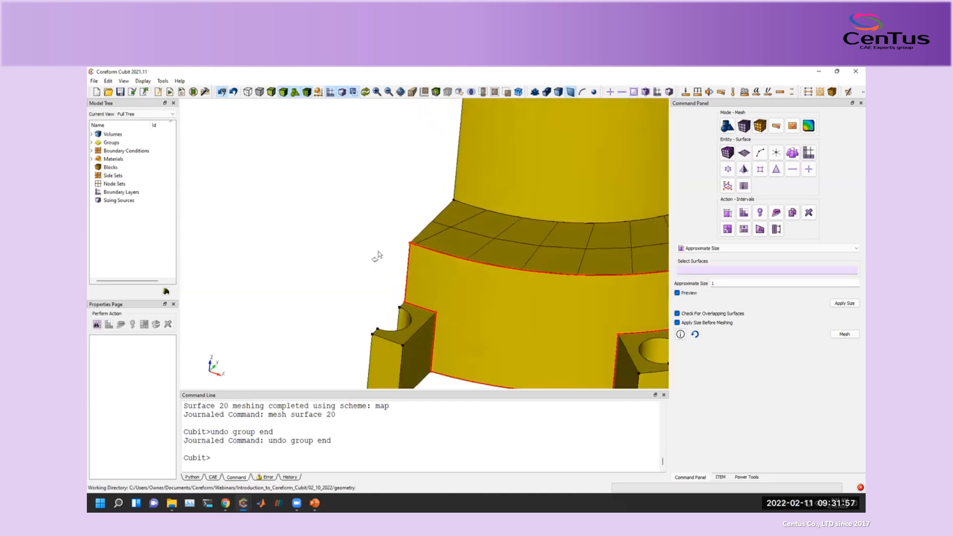
middle_click_drag(396, 276, 389, 274)
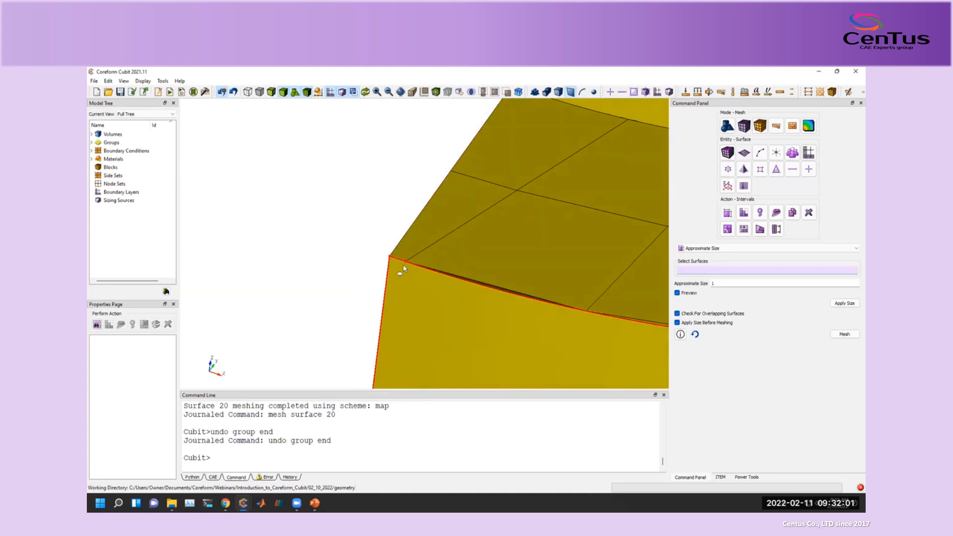
middle_click_drag(423, 256, 424, 275)
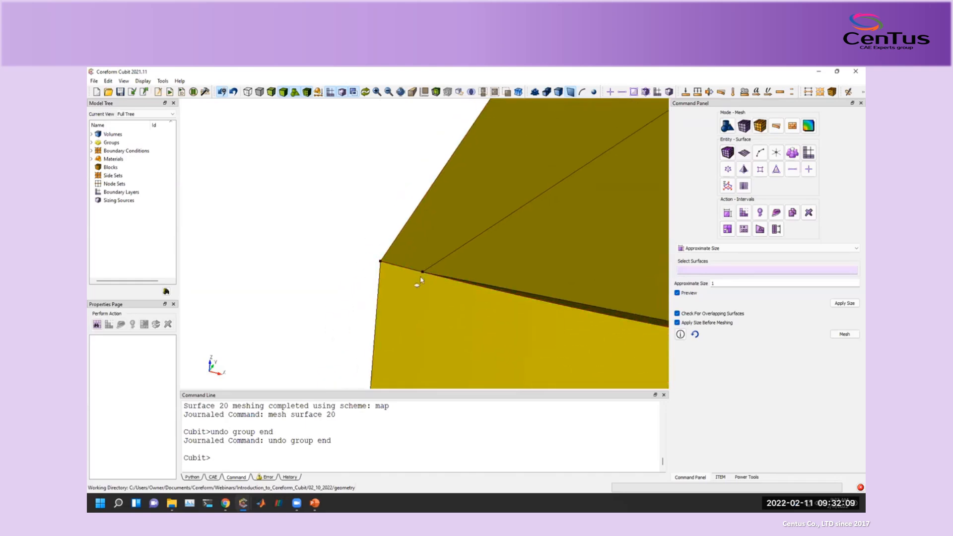
Select the vertex at the inner end of the short split edge and inspect how the surrounding mesh elements meet it.
left_click(597, 93)
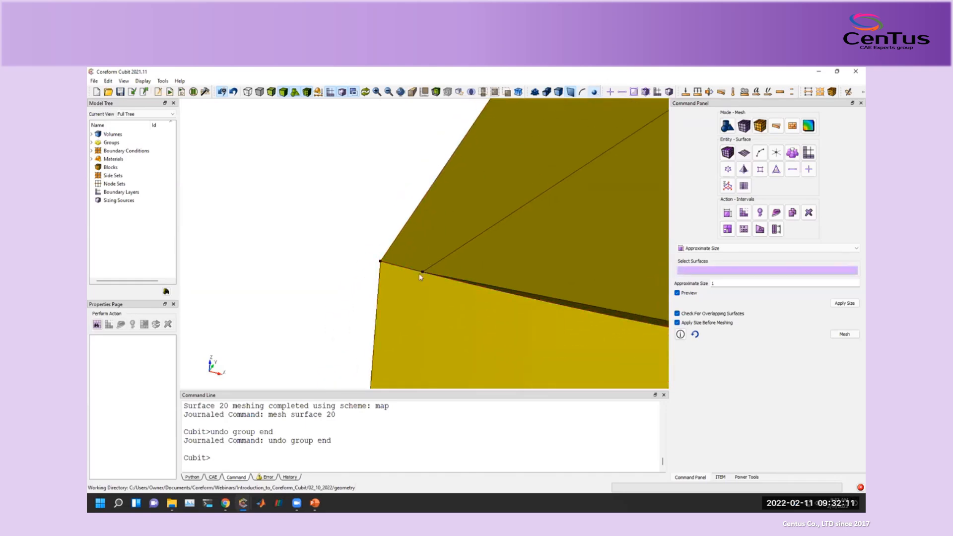
left_click(419, 273)
left_click(421, 272)
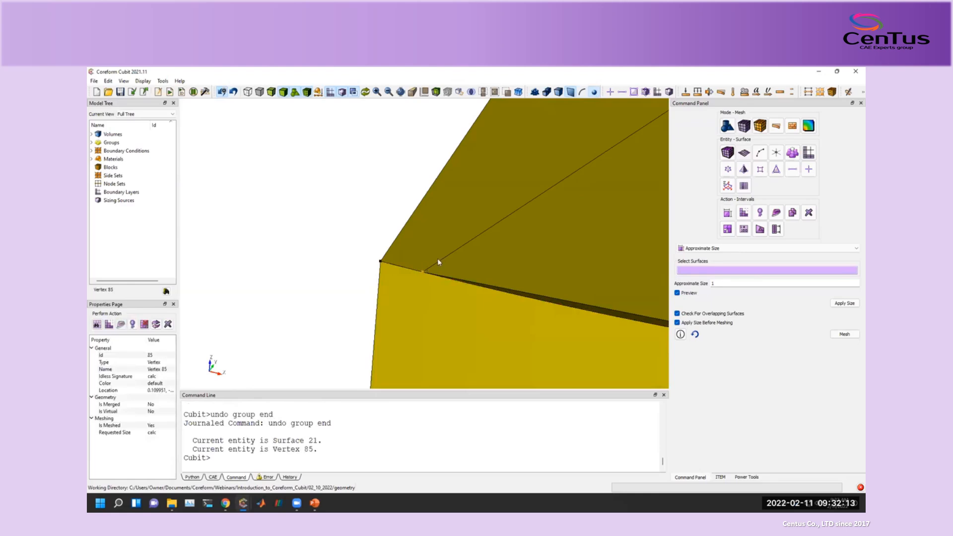
scroll(438, 261, "down", 3)
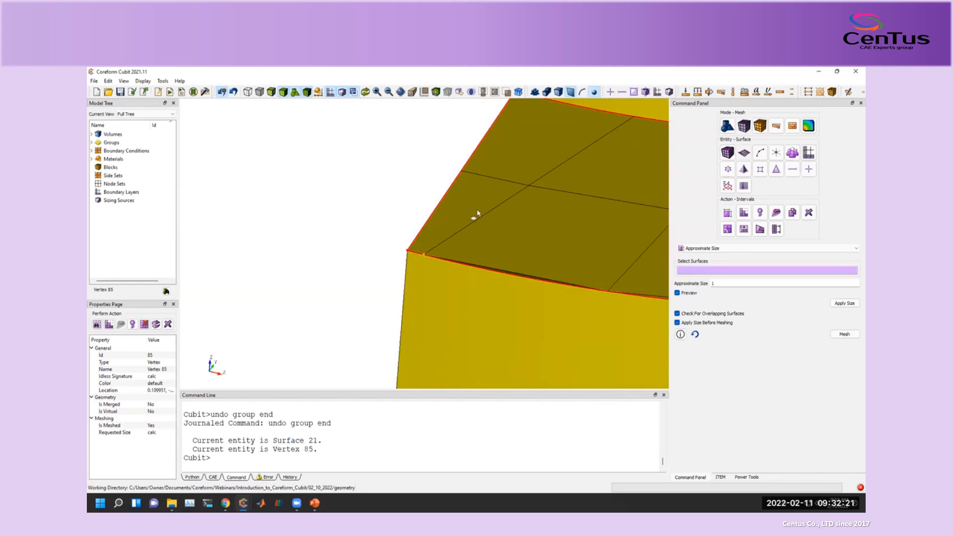
middle_click_drag(476, 228, 474, 262)
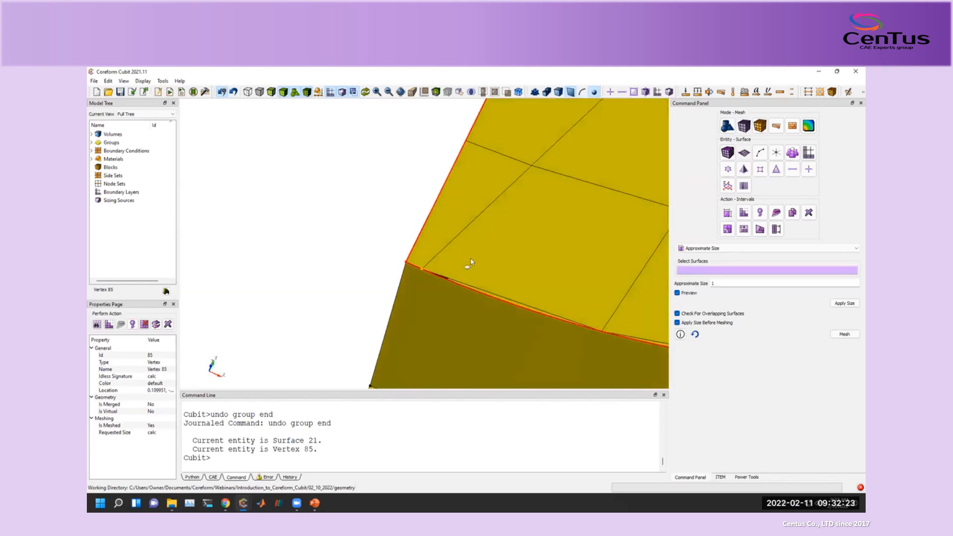
scroll(441, 223, "down", 3)
scroll(443, 219, "down", 3)
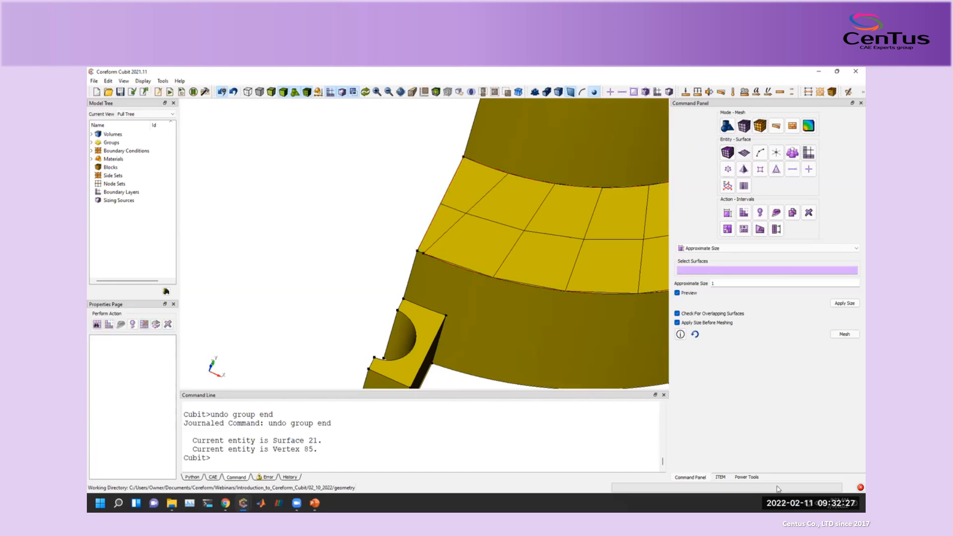
Return to the ITEM wizard's Remove small features step and select Curve 122 among the small curves.
left_click(720, 477)
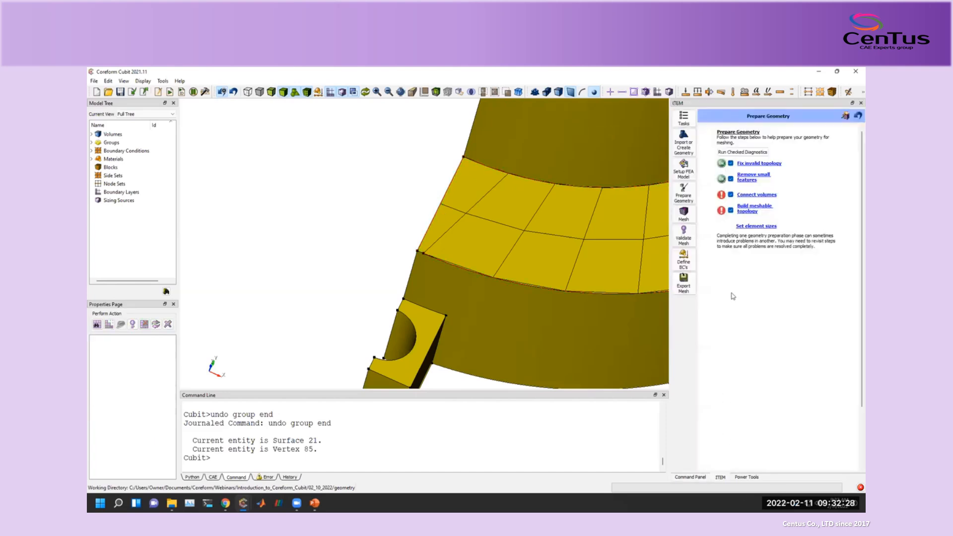
left_click(748, 181)
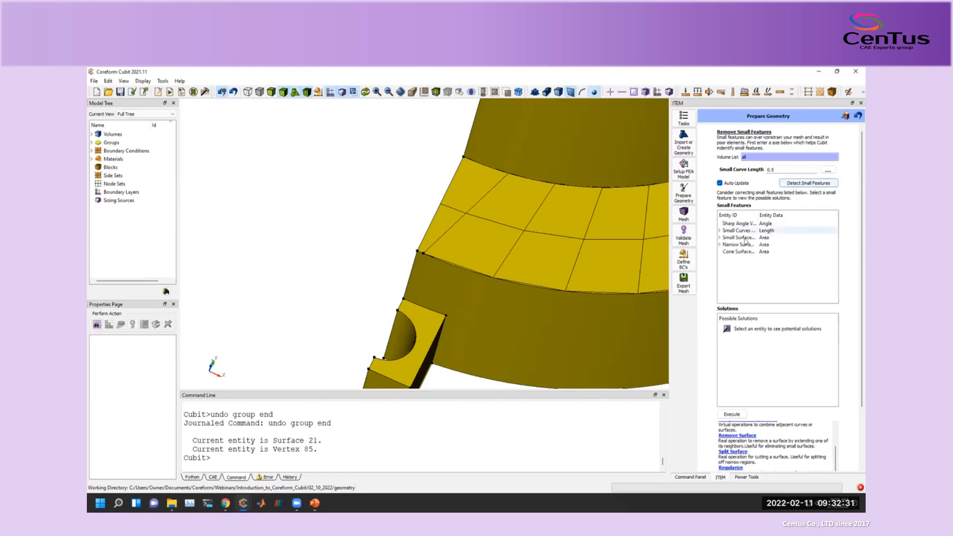
left_click(719, 230)
left_click(752, 239)
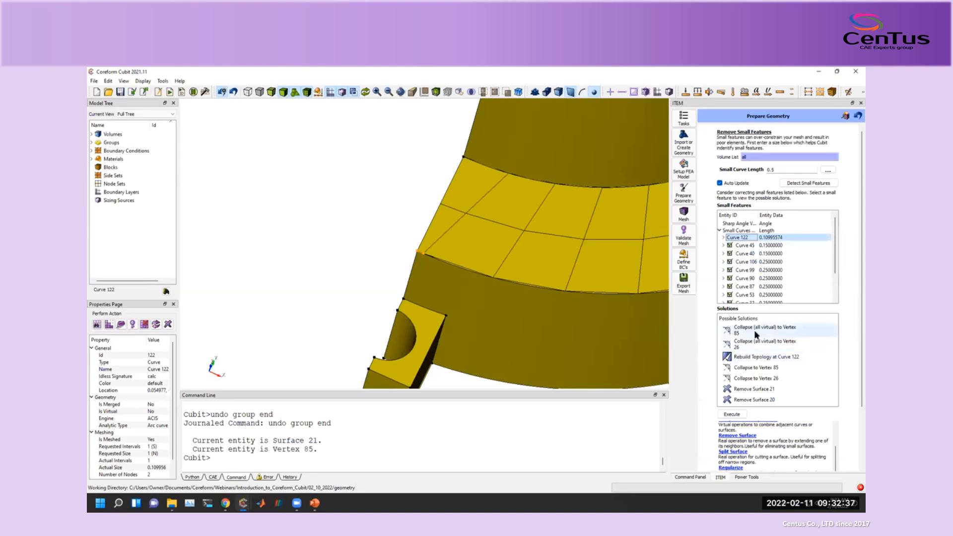
Preview the proposed fixes for Curve 122 at the flange's corner: Rebuild Topology and the virtual collapses to Vertex 85 and Vertex 26.
scroll(753, 378, "down", 1)
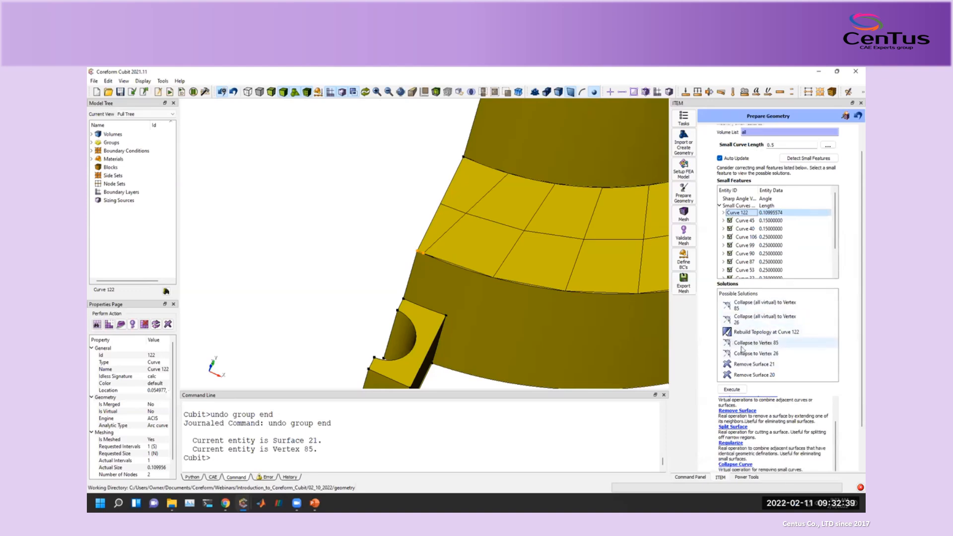
left_click(761, 335)
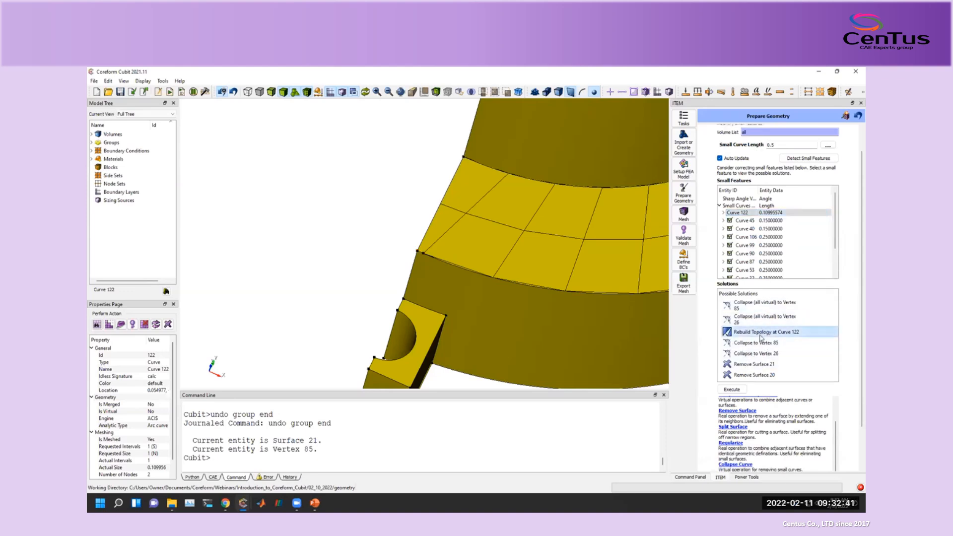
middle_click_drag(547, 296, 567, 230)
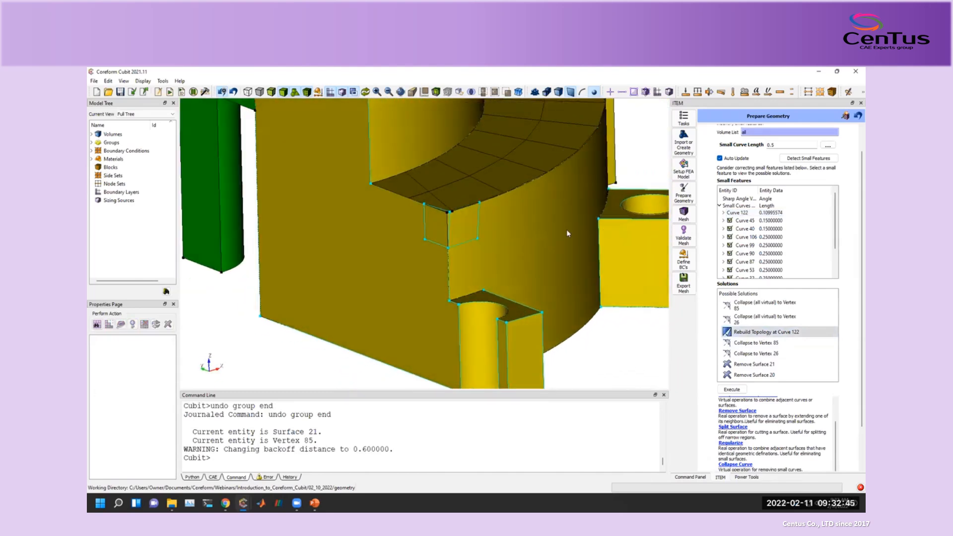
scroll(455, 235, "up", 5)
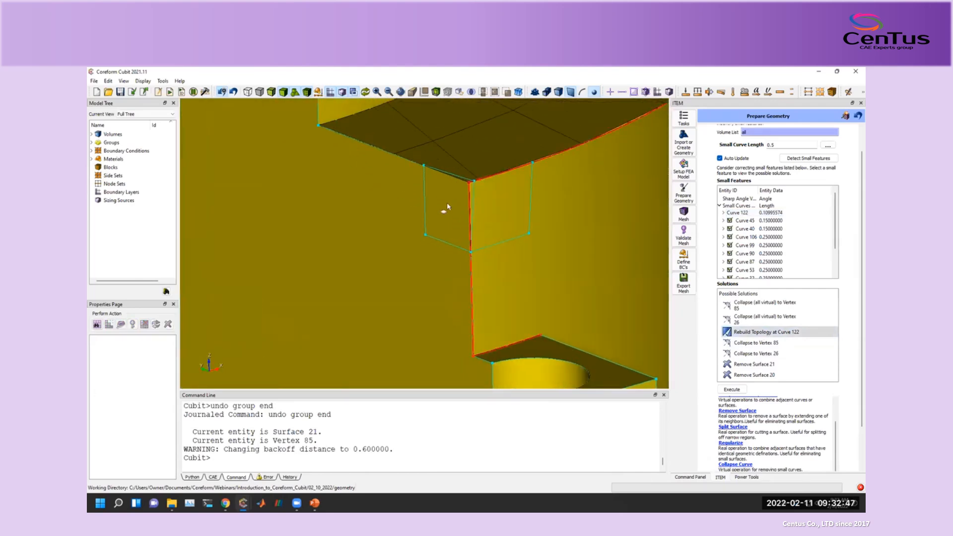
left_click(753, 309)
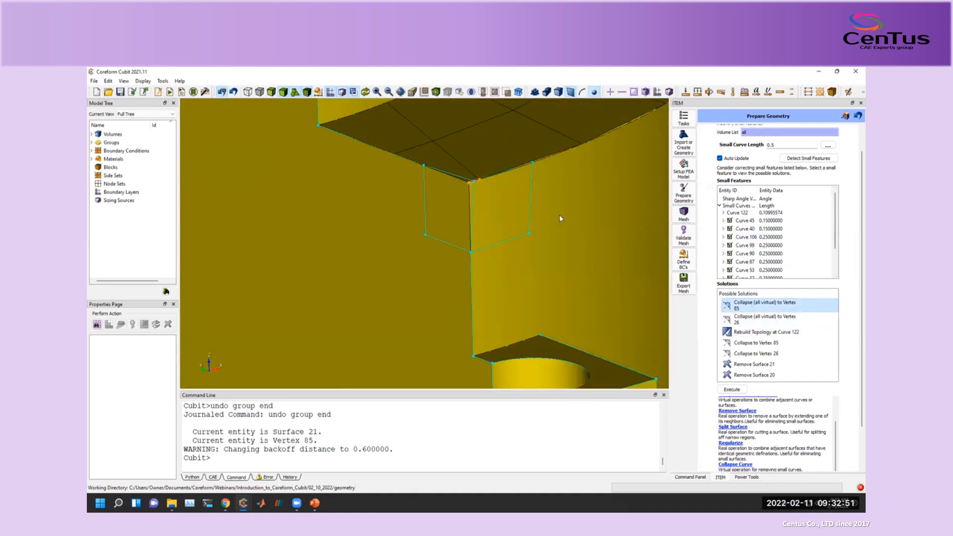
right_click_drag(582, 293, 582, 355)
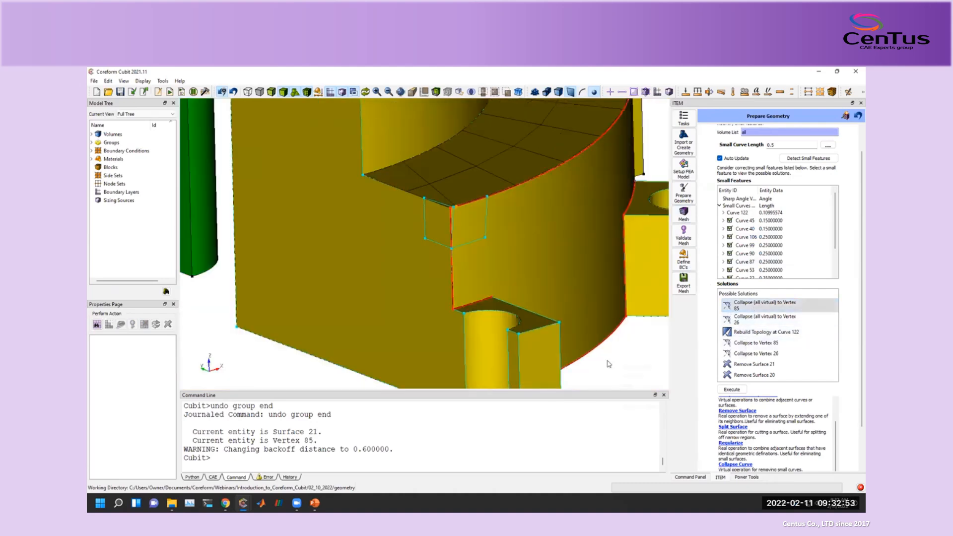
right_click(608, 359)
left_click(617, 366)
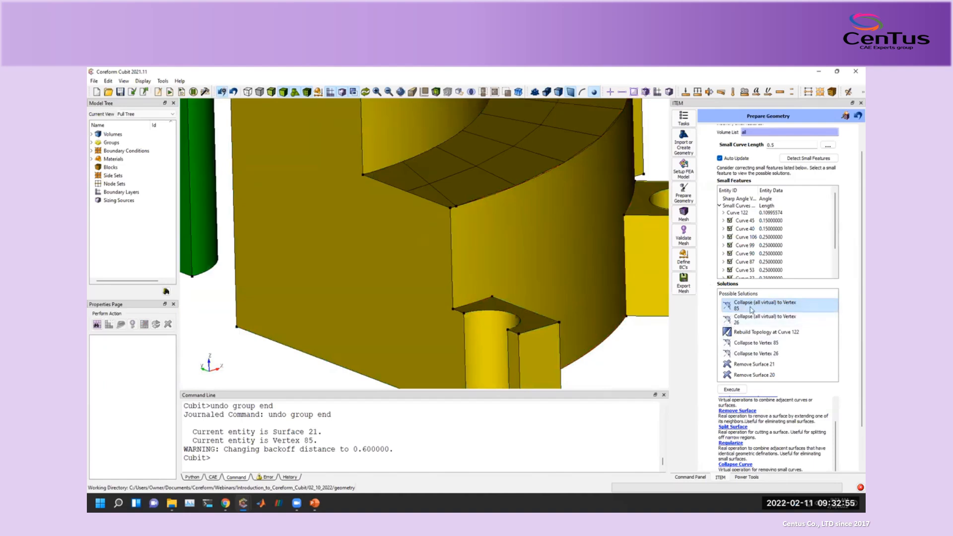
left_click(750, 319)
Delete the existing mesh by running the delete mesh command.
left_click(356, 459)
type("delete mesh")
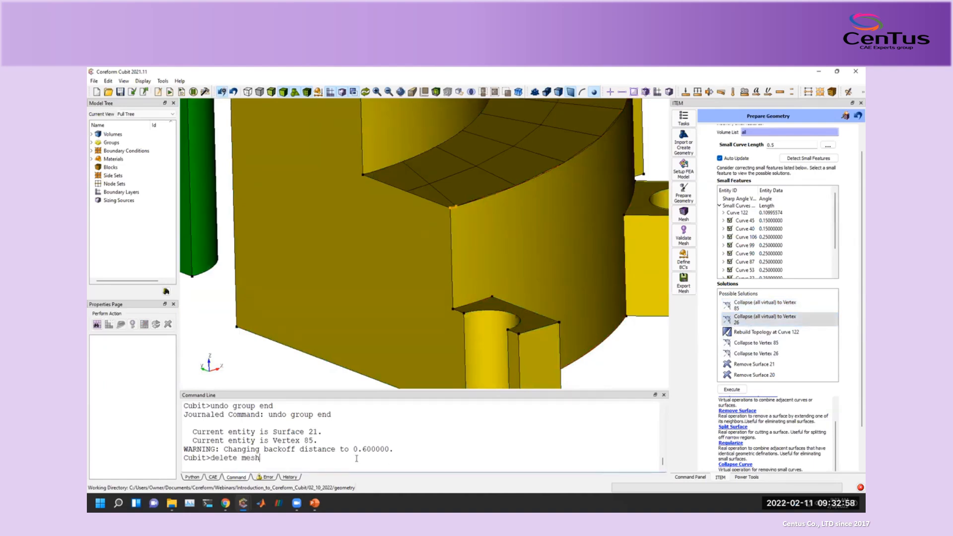
key("Return")
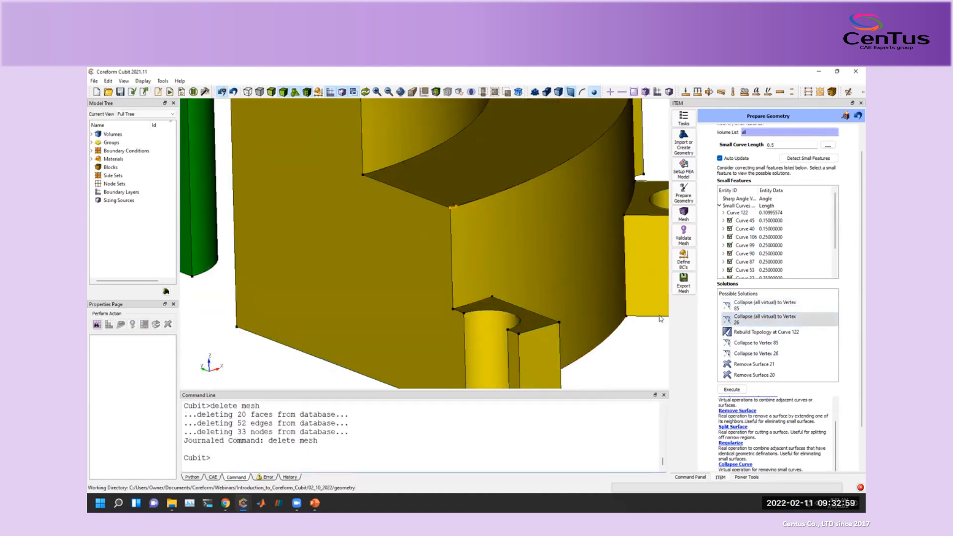
Apply the non-virtual Collapse to Vertex 26 solution to Curve 122 and check the flange's corner up close.
left_click(741, 320)
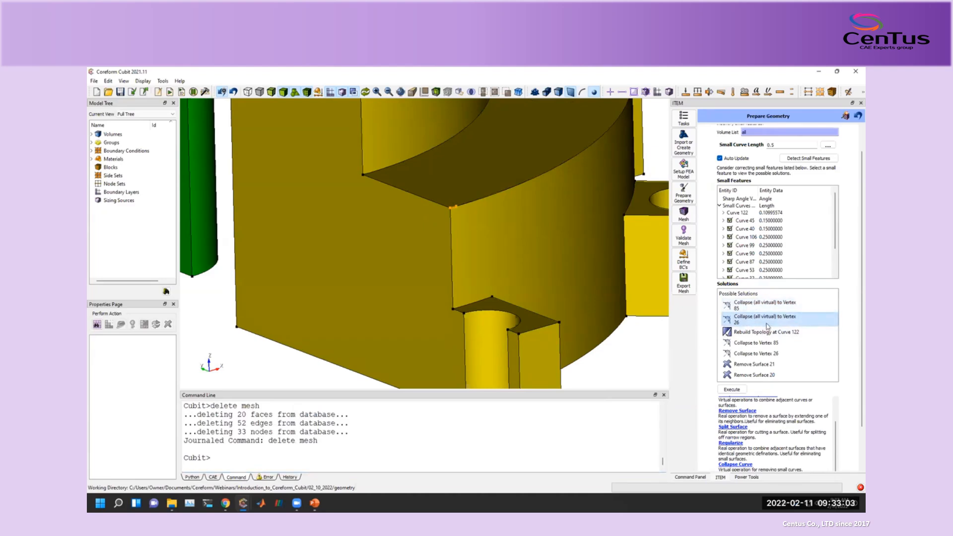
left_click(758, 351)
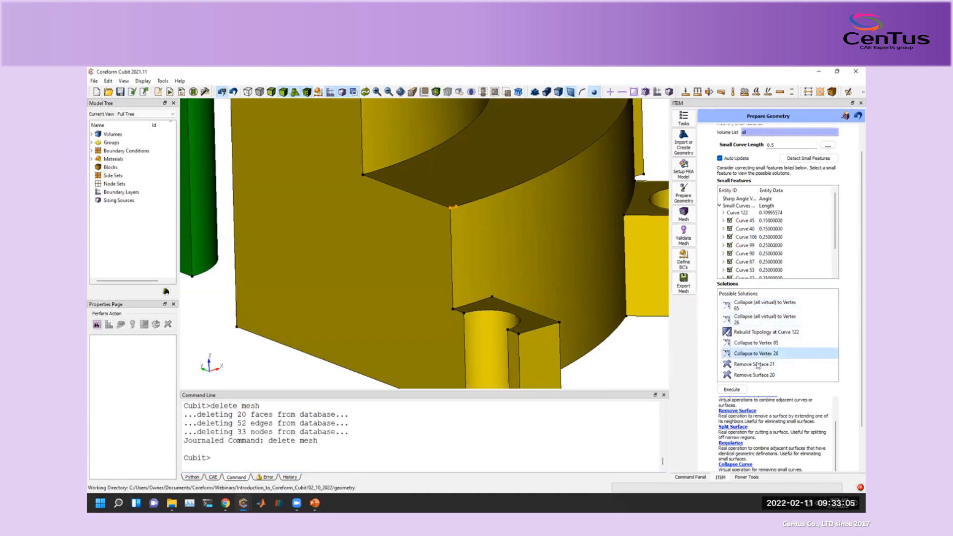
left_click(732, 389)
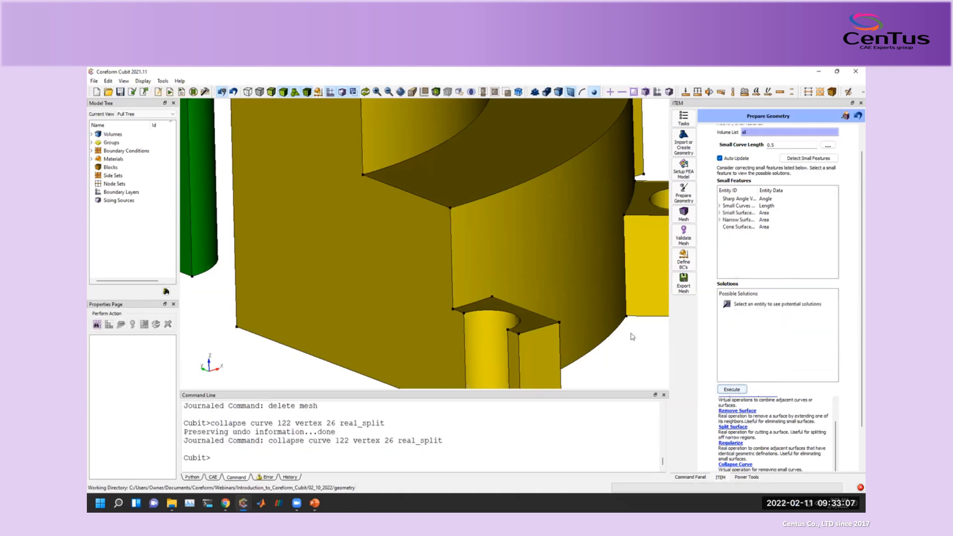
scroll(450, 195, "up", 5)
scroll(463, 199, "up", 1)
middle_click_drag(464, 197, 440, 237)
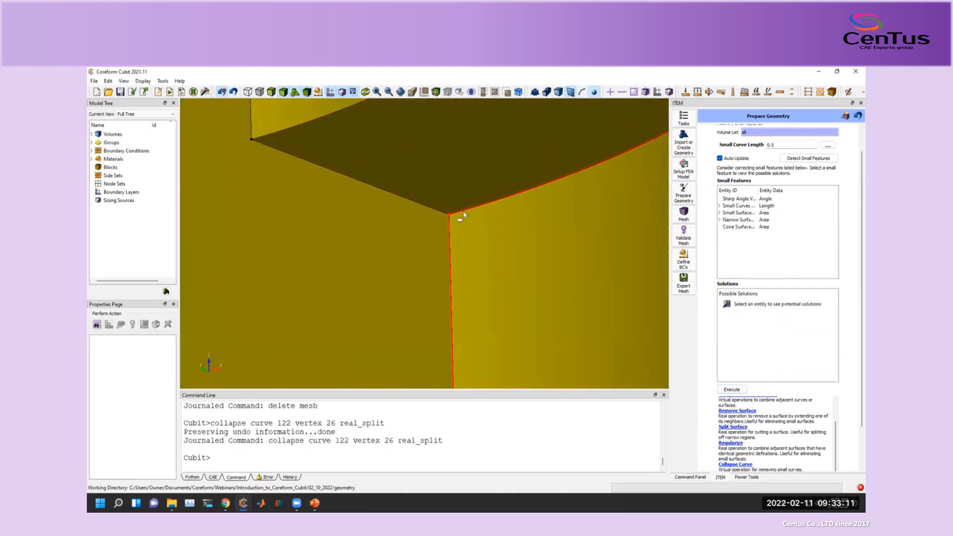
scroll(460, 204, "up", 2)
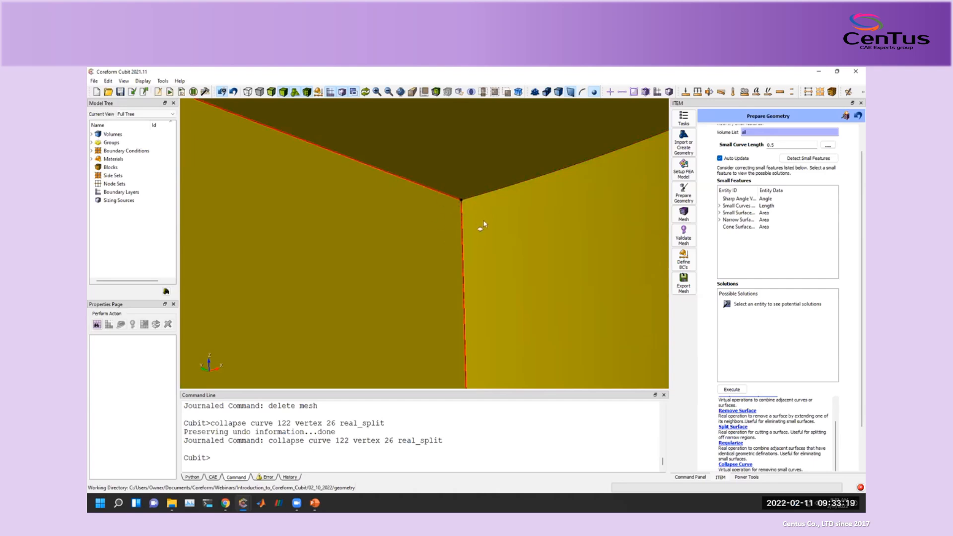
scroll(484, 224, "down", 5)
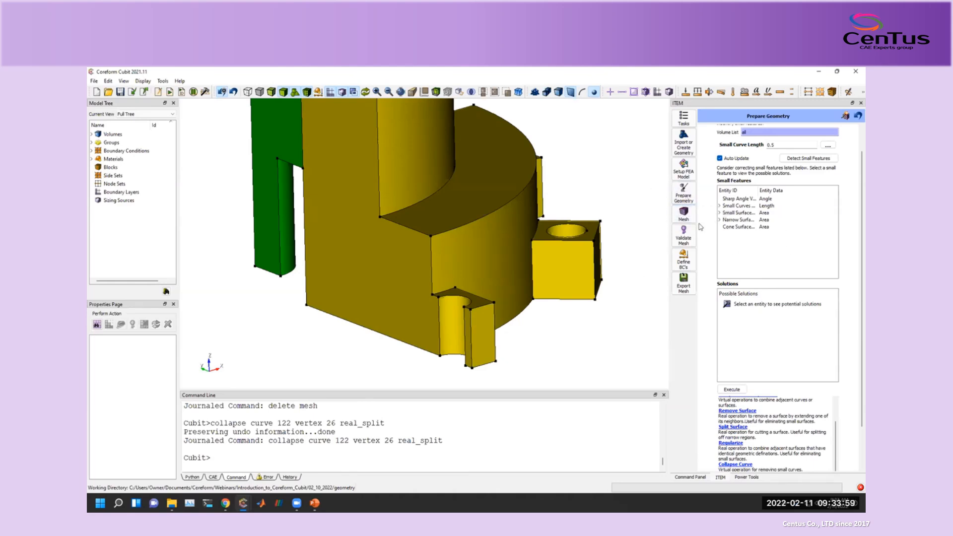
Finish the Remove small features step and open the Connect volumes step of the geometry preparation.
scroll(761, 329, "down", 2)
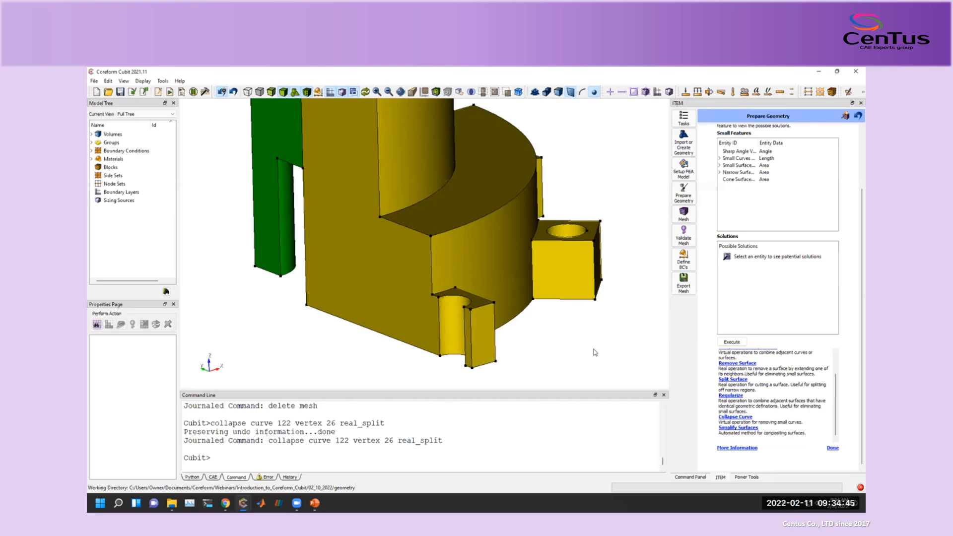
left_click(834, 449)
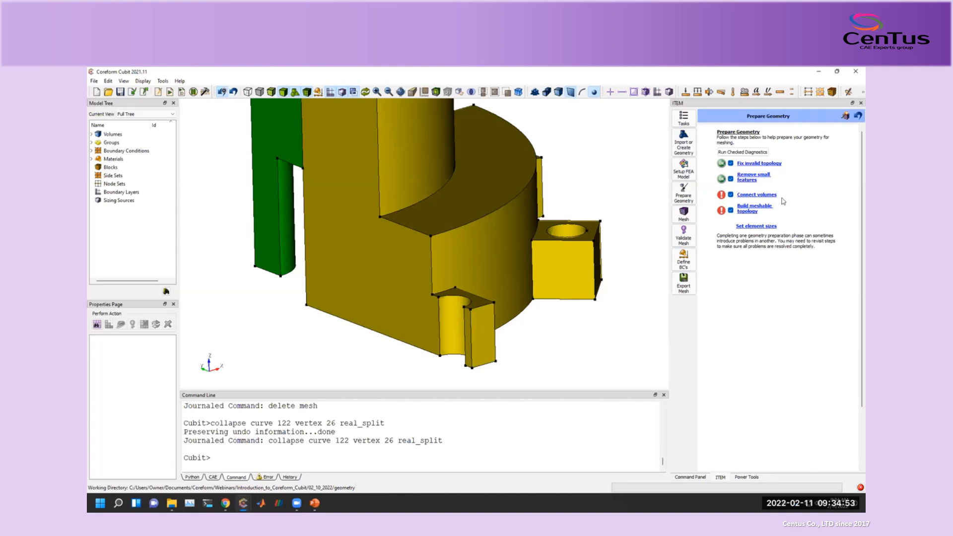
left_click(755, 196)
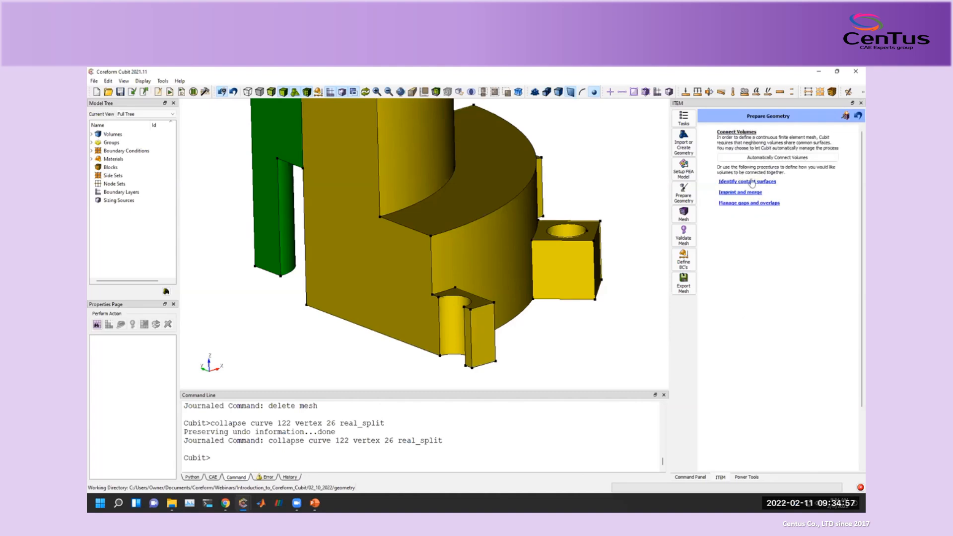
Inspect the whole assembly from its flat side, picking faces to see how the neighbouring volumes meet.
scroll(337, 281, "down", 5)
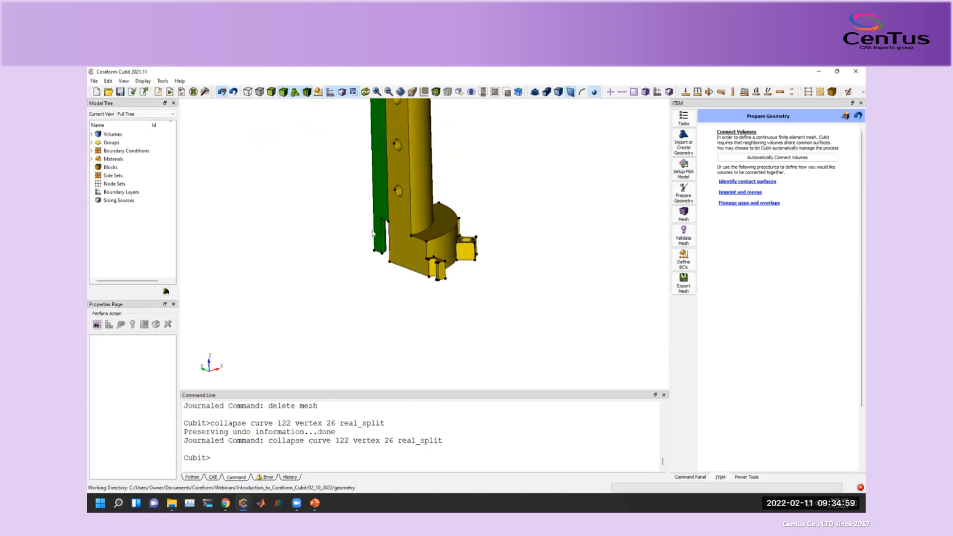
left_click(376, 233)
middle_click_drag(372, 332, 375, 253)
left_click(375, 252)
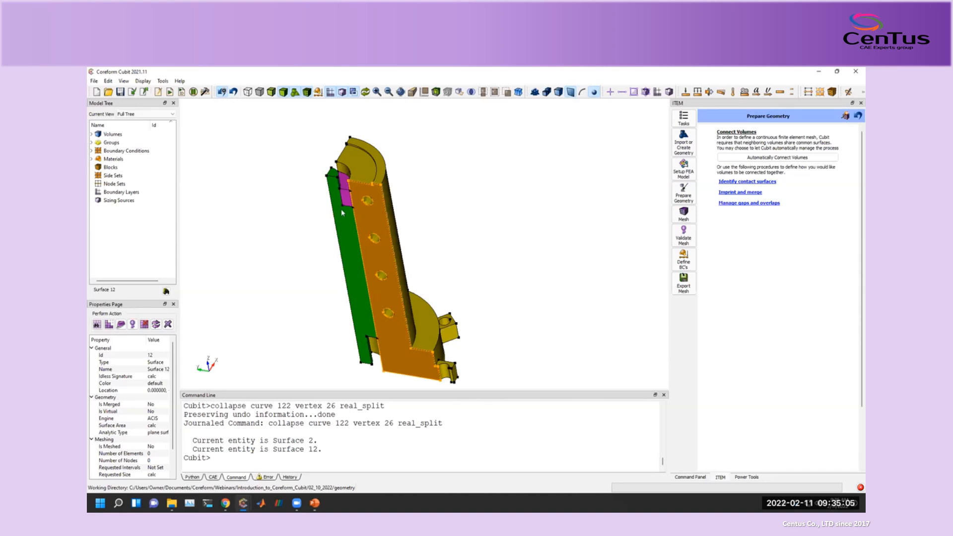
left_click(467, 271)
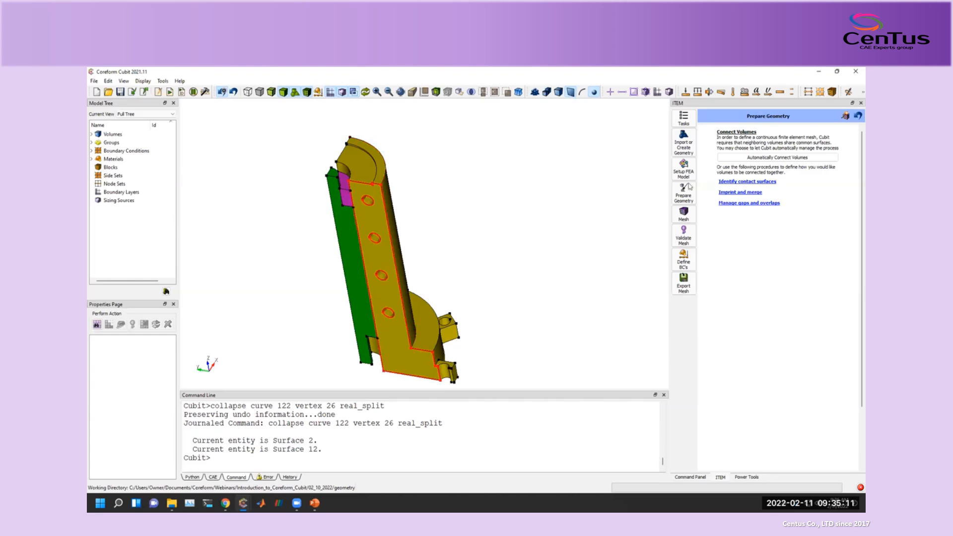
Detect gaps and overlaps between the volumes and highlight Volume 3 within the overlapping pair.
left_click(734, 204)
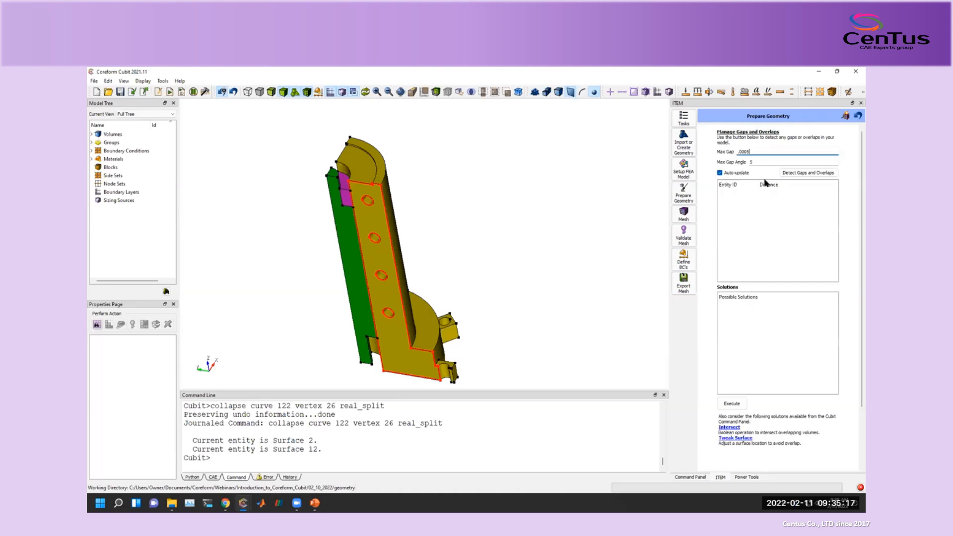
left_click(799, 173)
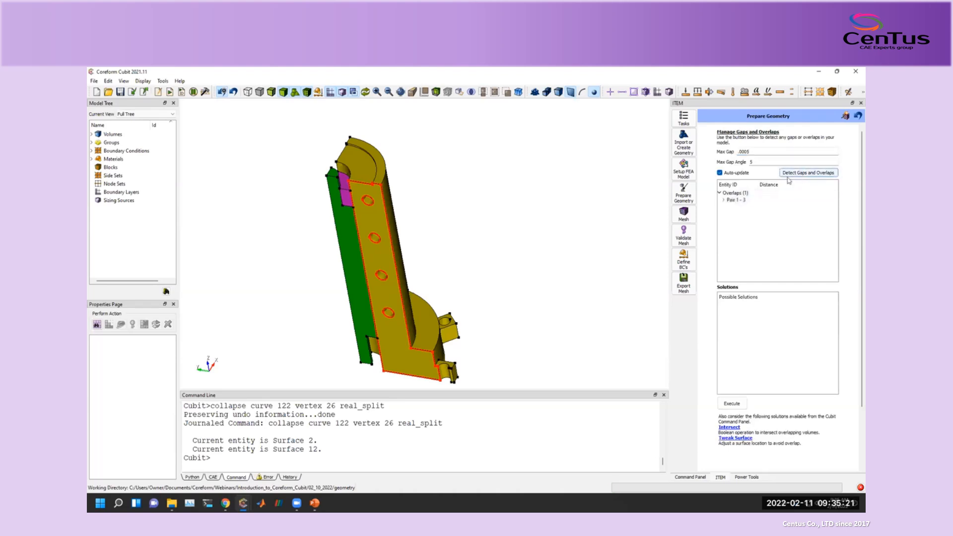
left_click(724, 200)
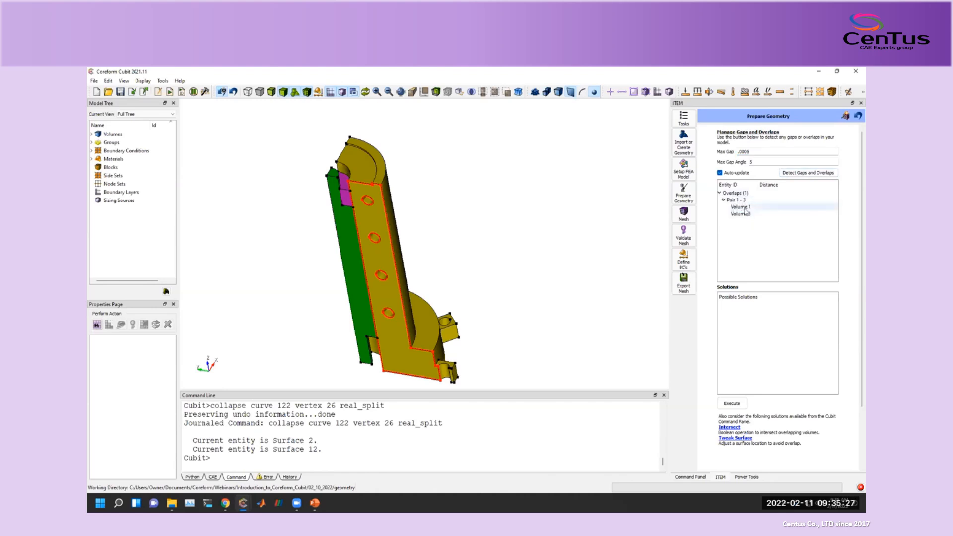
left_click(740, 213)
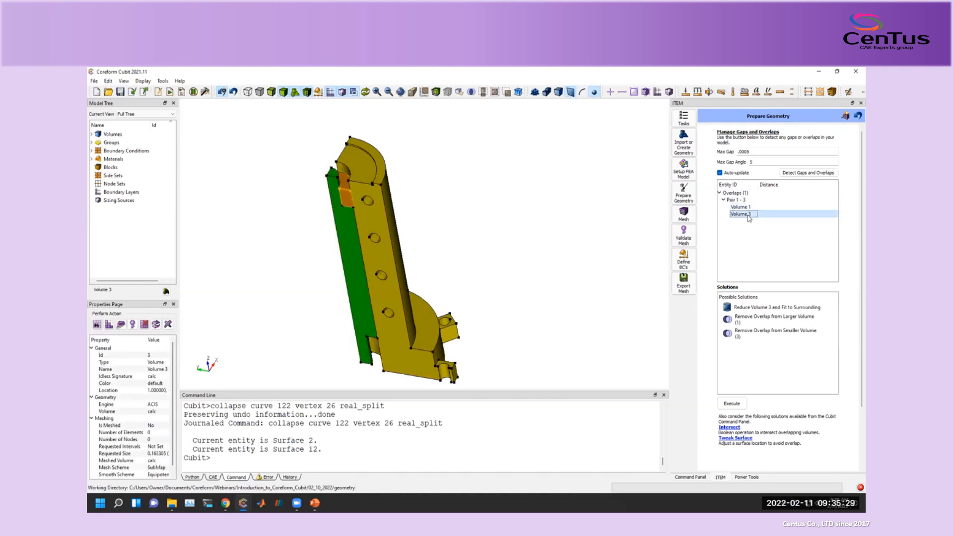
left_click(600, 252)
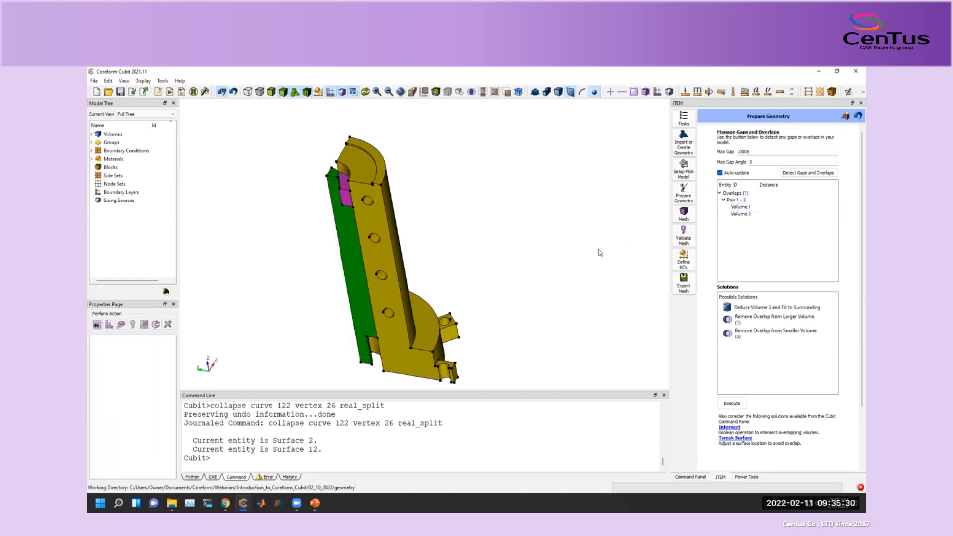
Draw the volume overlap for Pair 1 - 3 and examine the overlapping region closely at its lower corner.
left_click(743, 201)
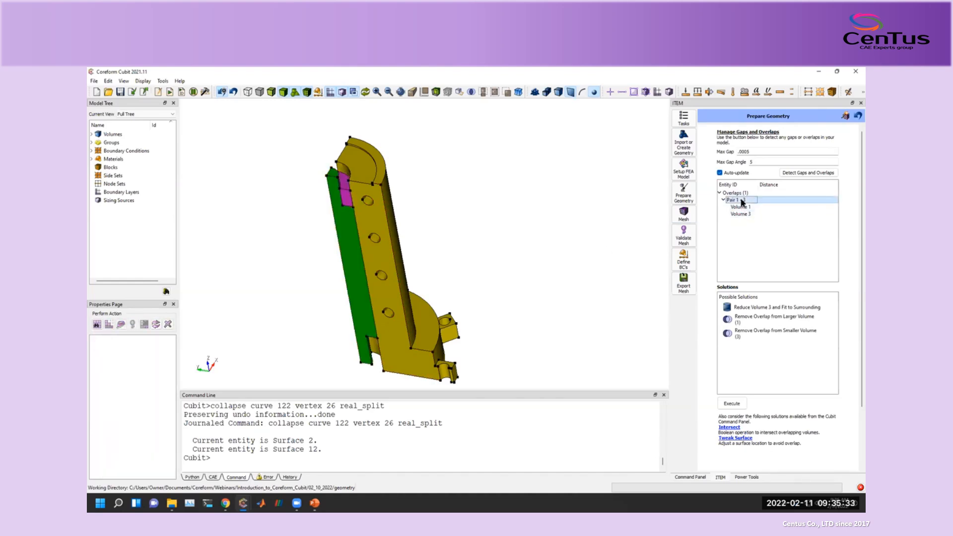
right_click(743, 202)
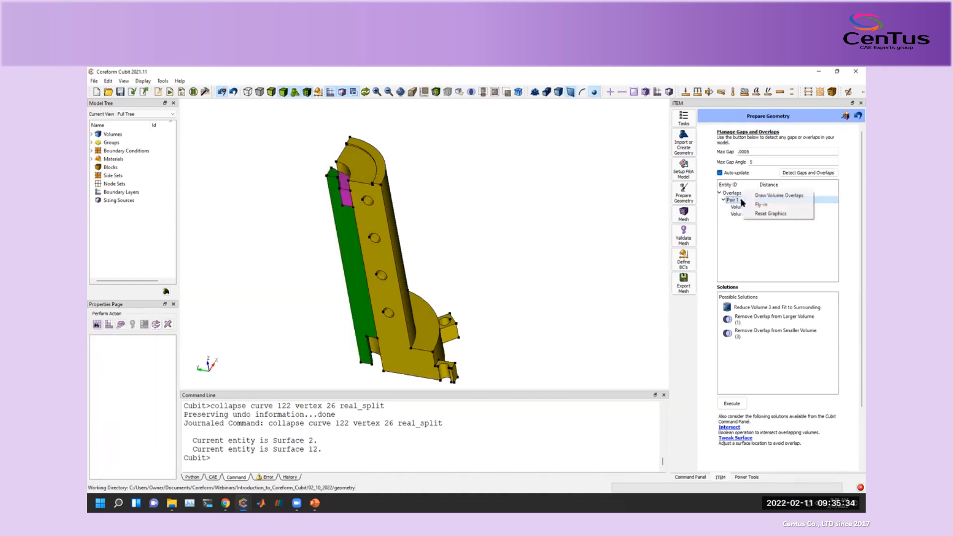
left_click(776, 198)
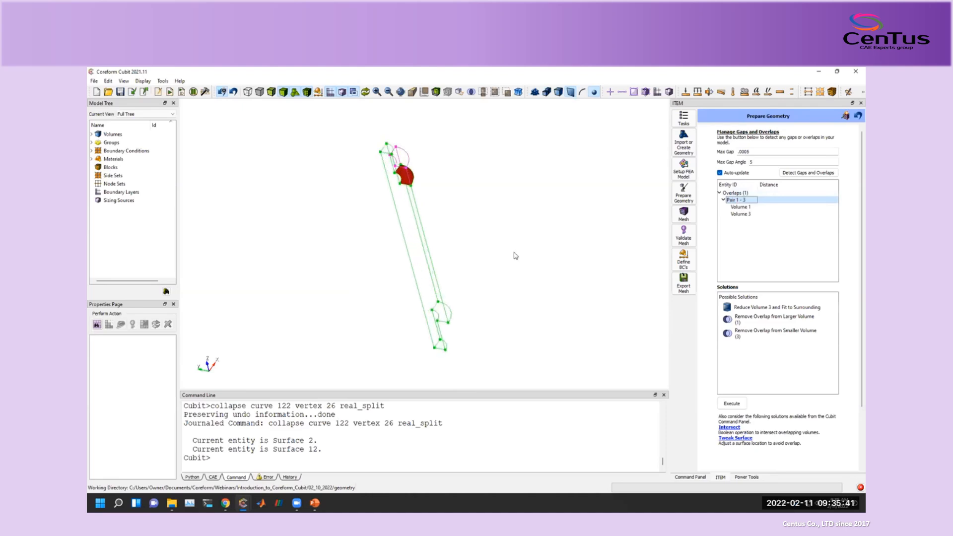
scroll(459, 288, "up", 9)
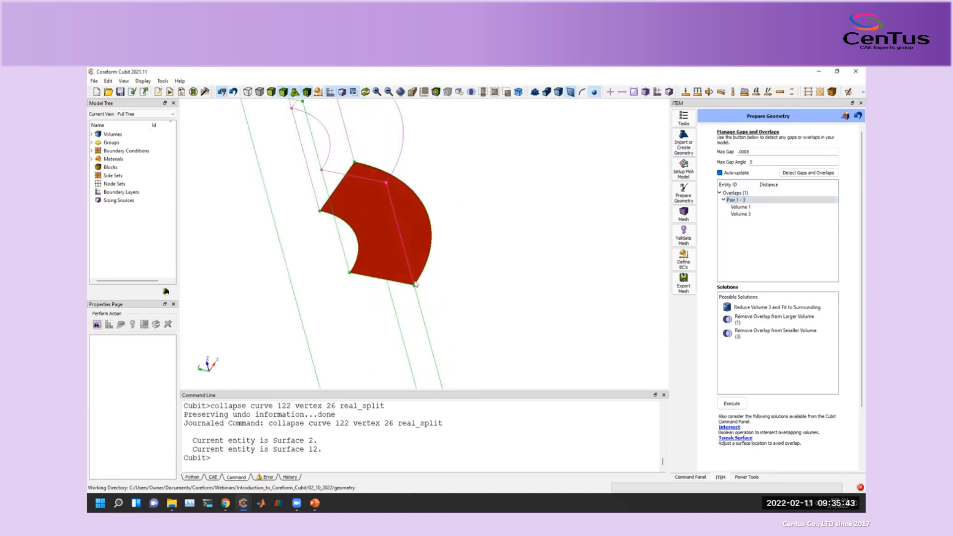
middle_click_drag(400, 275, 421, 237)
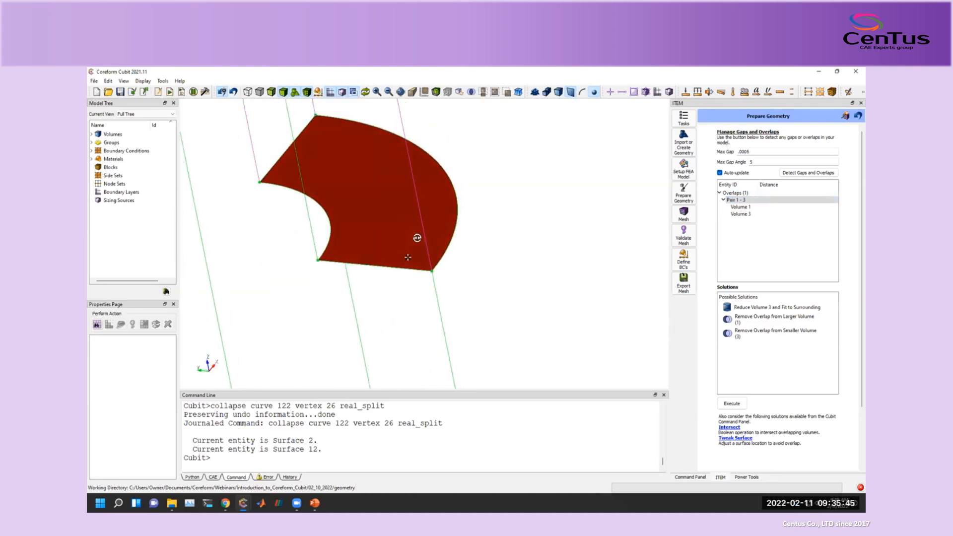
scroll(421, 239, "up", 3)
left_click_drag(416, 238, 502, 226)
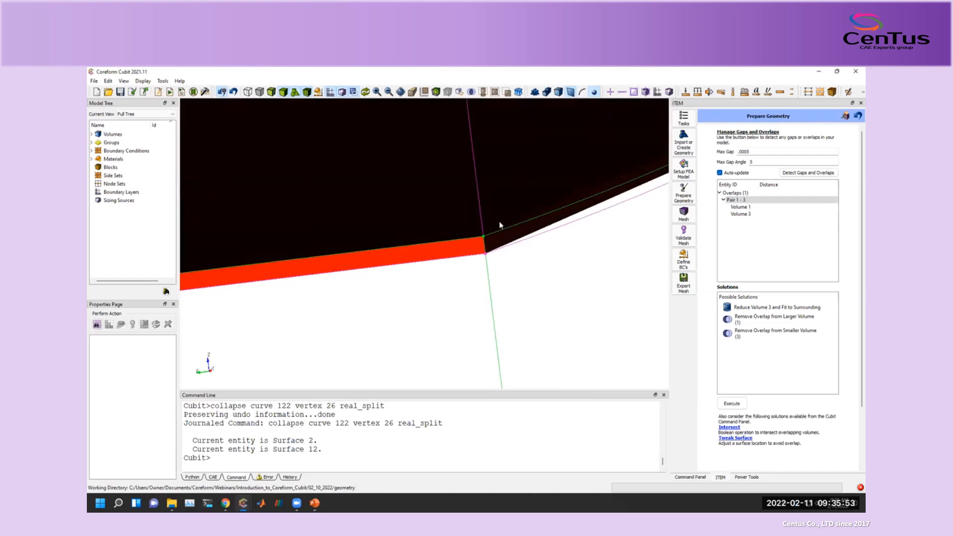
Highlight Volume 1 and Volume 3 in turn to compare their edges at the overlap's corner.
left_click(740, 207)
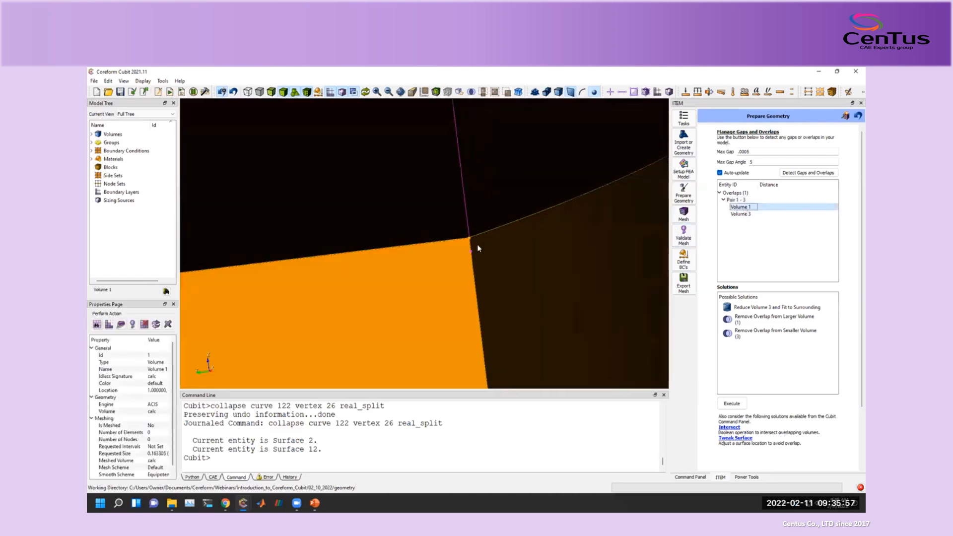
left_click_drag(478, 244, 465, 264)
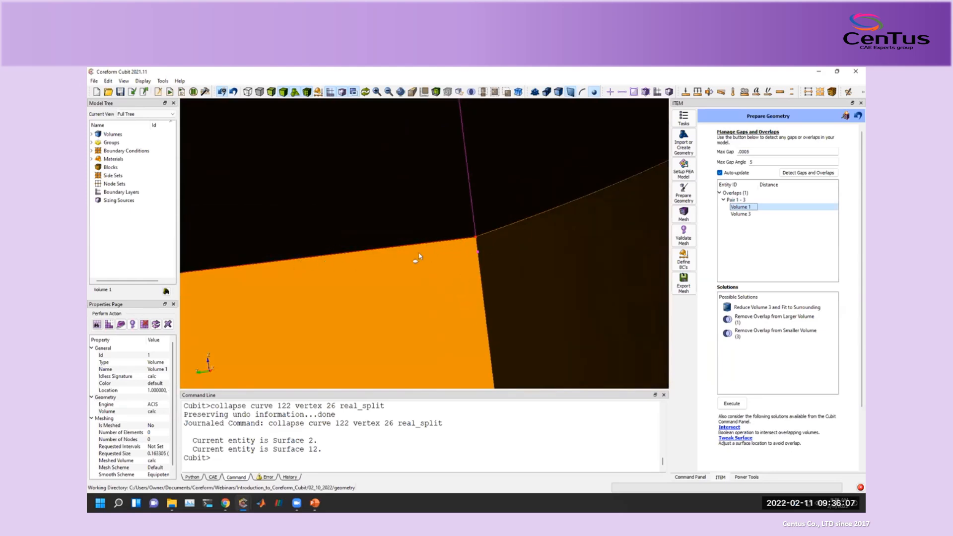
left_click(741, 214)
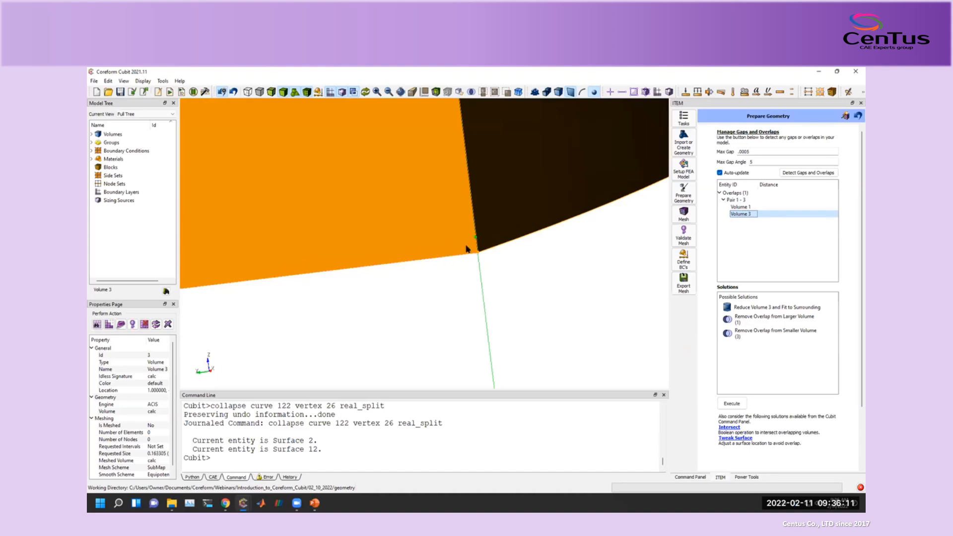
Alternate the highlight between Volume 1 and Volume 3 of Pair 1 - 3 to compare where their boundaries fall.
left_click(744, 207)
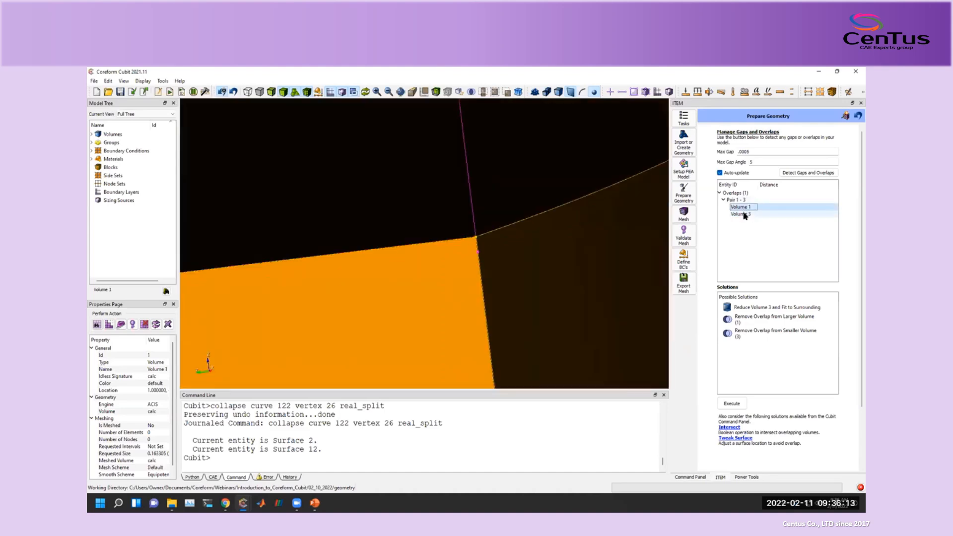
left_click(745, 214)
left_click(745, 207)
left_click(745, 214)
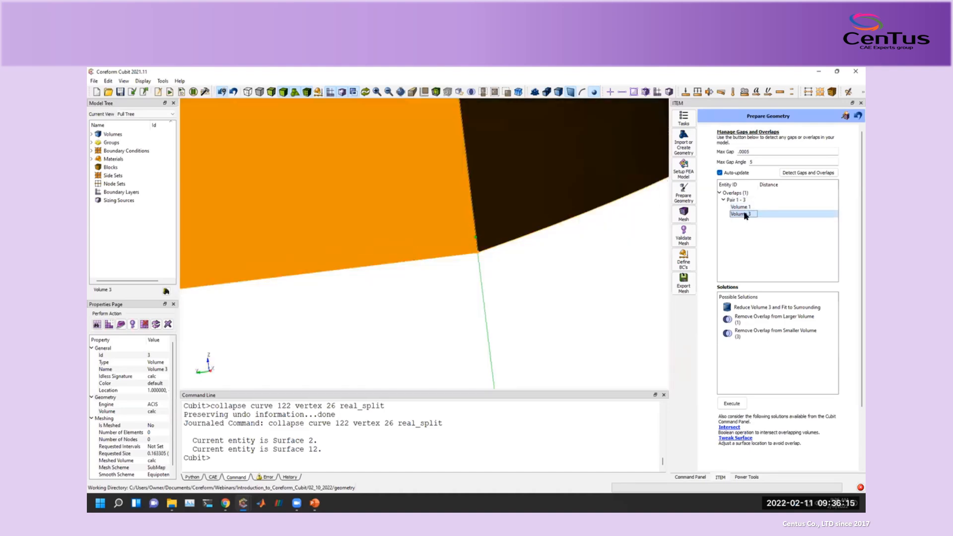
left_click(744, 207)
left_click(745, 214)
Reset the graphics display for Pair 1 - 3 and examine the overlapping strip between the two volumes up close.
left_click(737, 200)
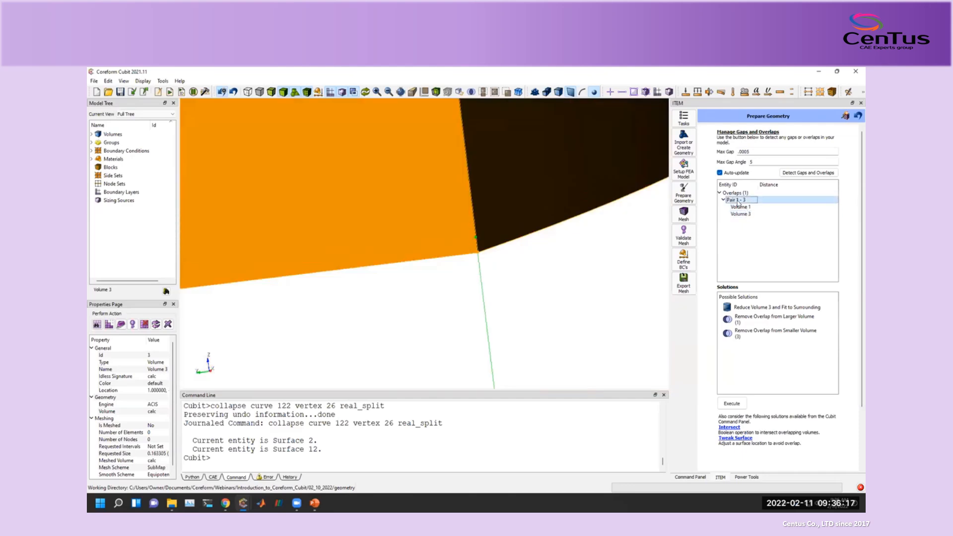
right_click(737, 201)
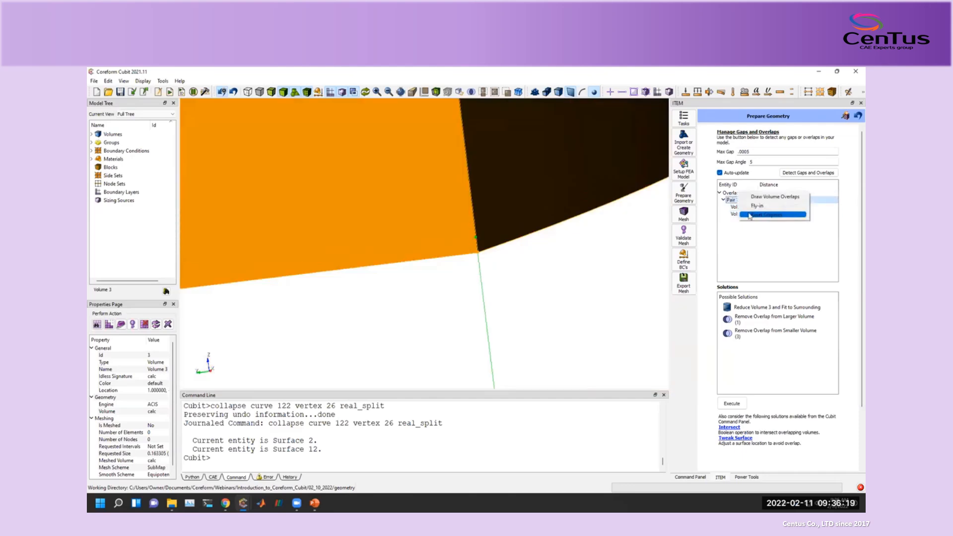
left_click(749, 215)
left_click(477, 267)
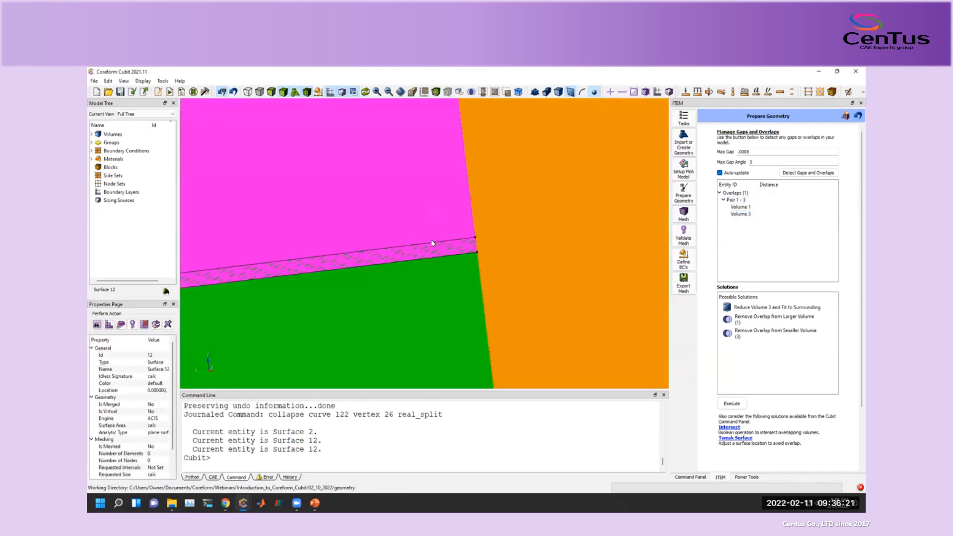
scroll(431, 239, "up", 3)
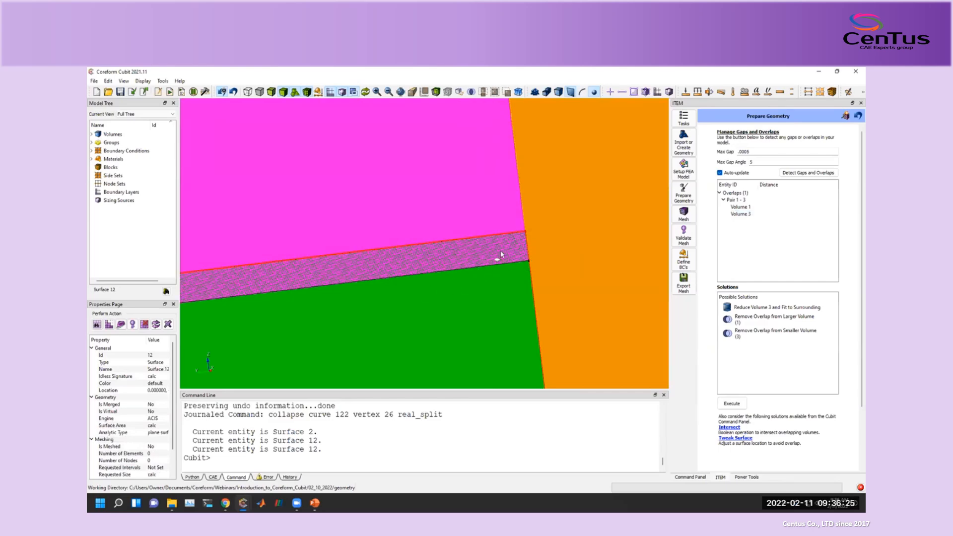
Preview the Reduce Volume 3 and Fit to Surrounding solution for Pair 1 - 3 and examine its effect at the corner.
left_click(745, 200)
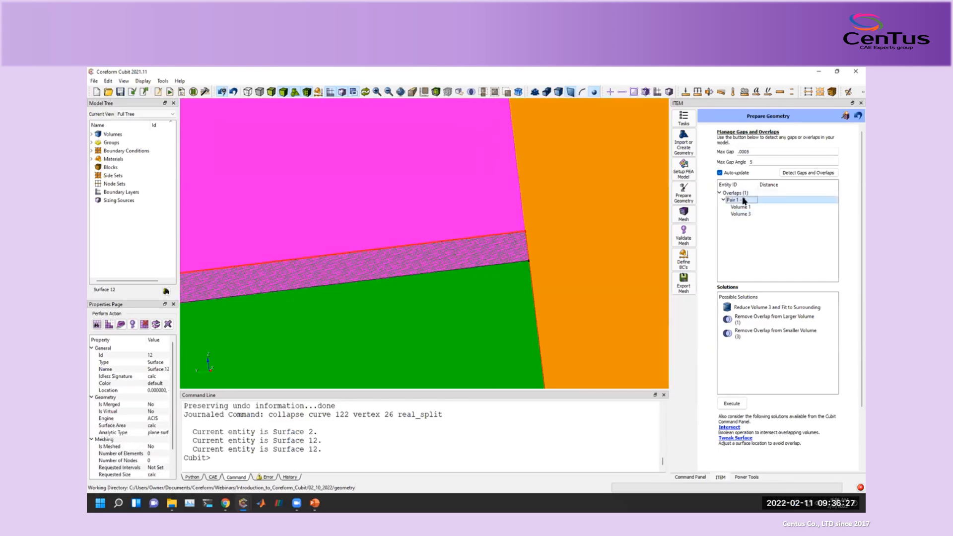
left_click(745, 308)
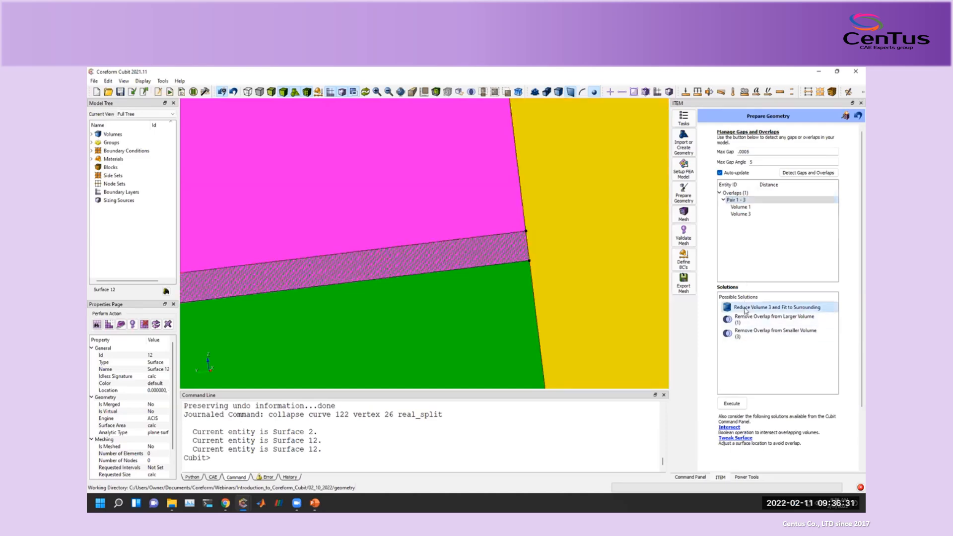
scroll(547, 292, "up", 2)
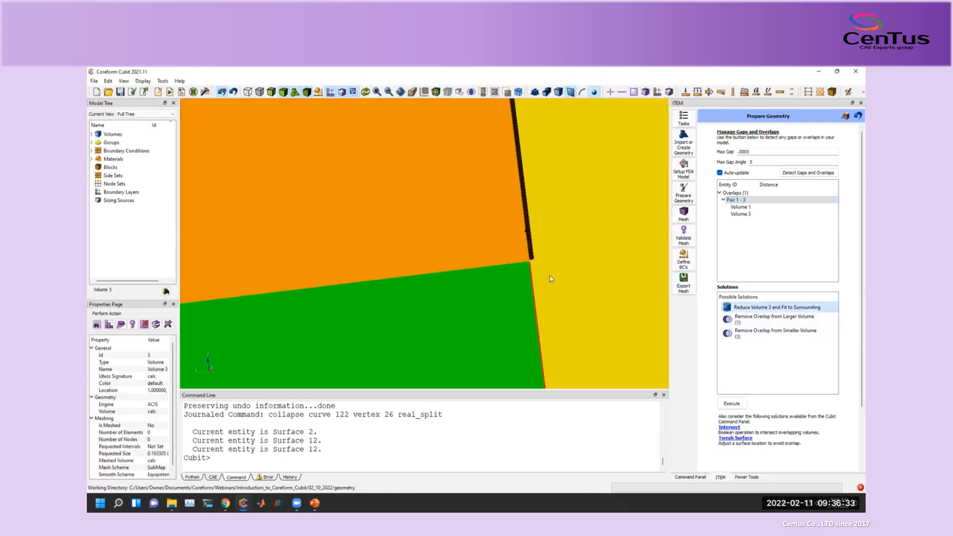
scroll(550, 287, "down", 15)
scroll(579, 288, "down", 10)
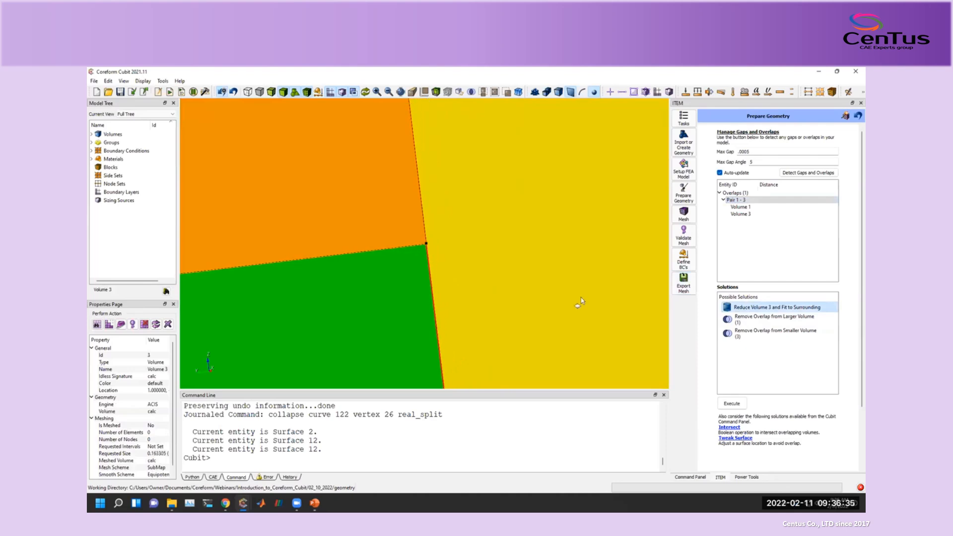
scroll(423, 294, "up", 10)
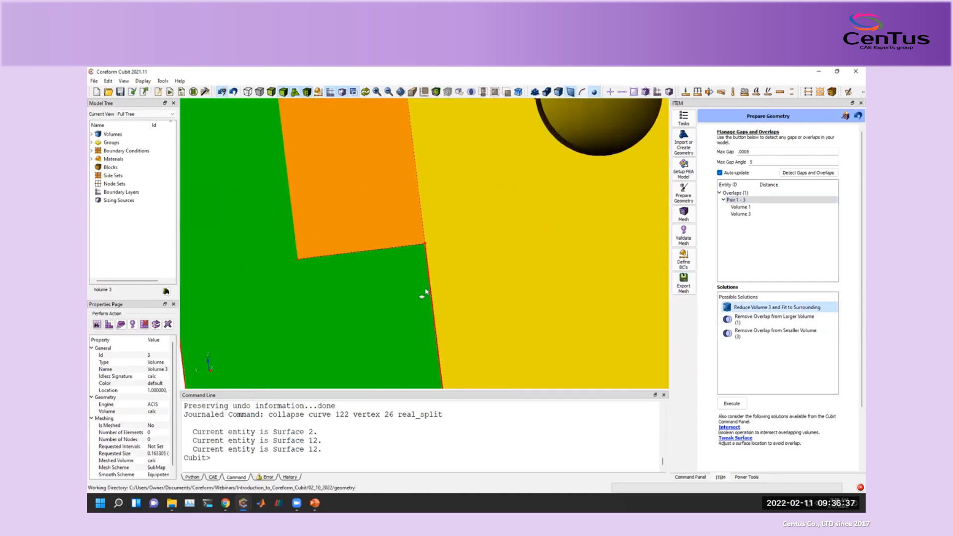
scroll(447, 282, "up", 4)
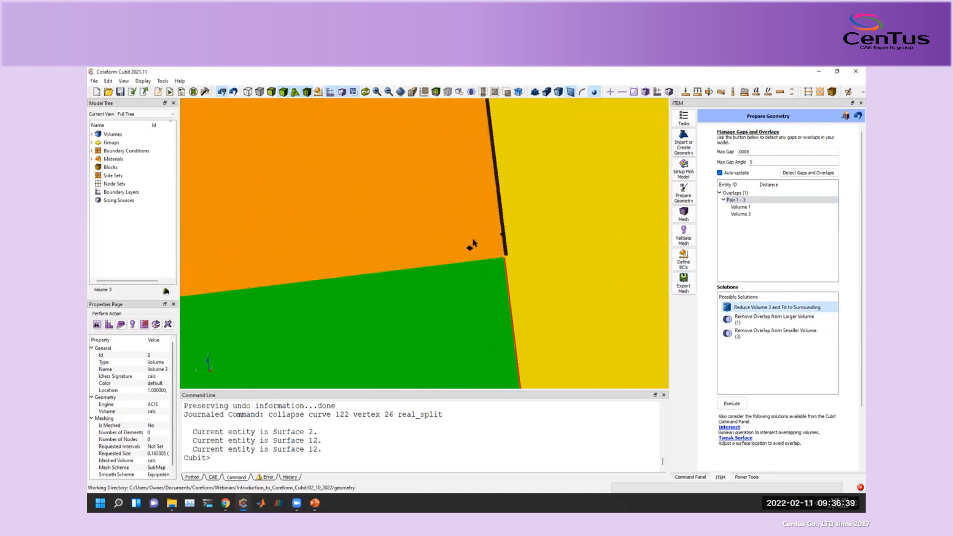
Remove the Pair 1 - 3 overlap from the larger volume (1), recheck for gaps and overlaps, and return to Connect Volumes.
left_click(779, 322)
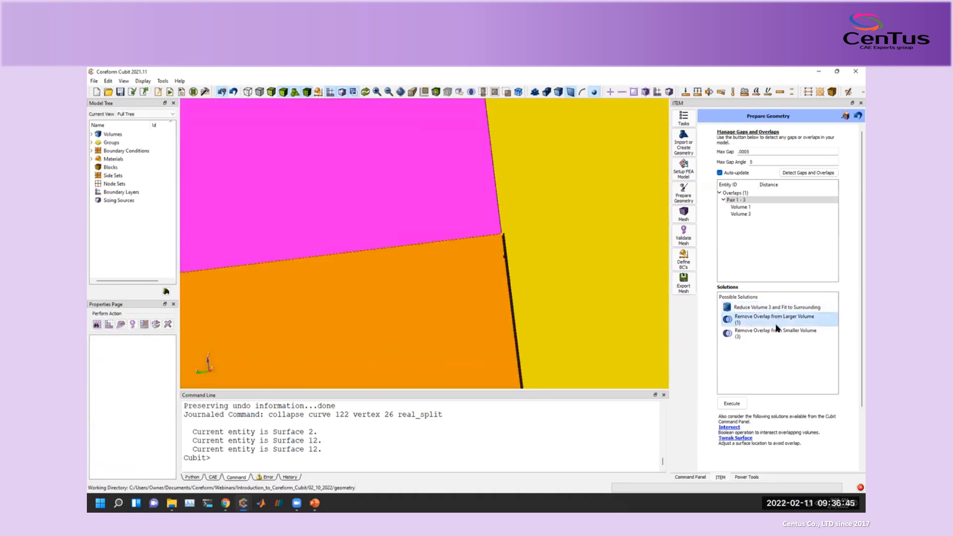
left_click(743, 404)
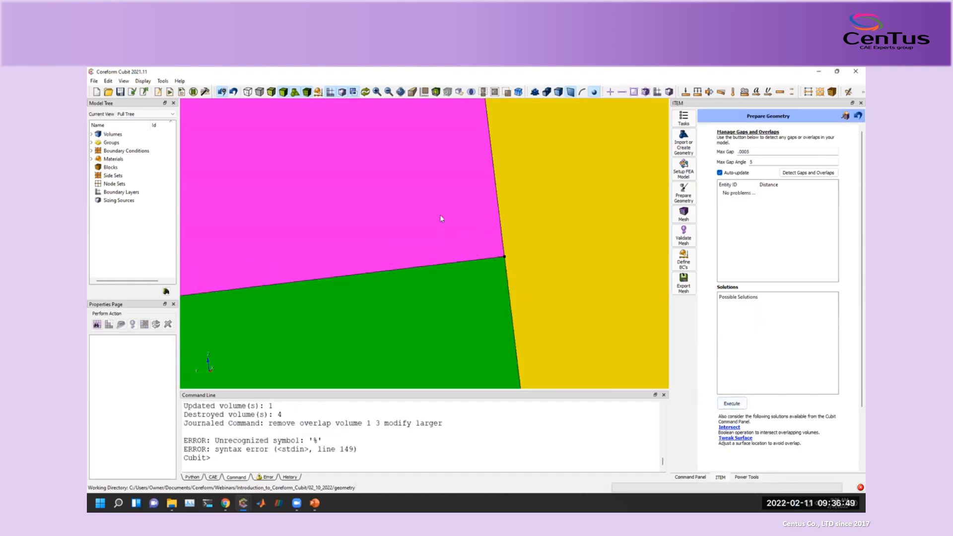
left_click(816, 179)
scroll(599, 266, "down", 5)
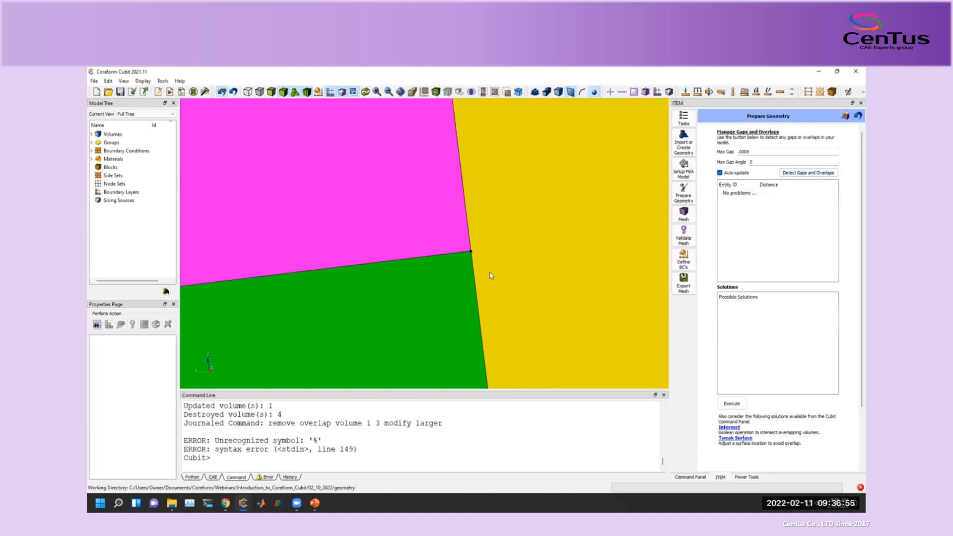
scroll(590, 283, "down", 5)
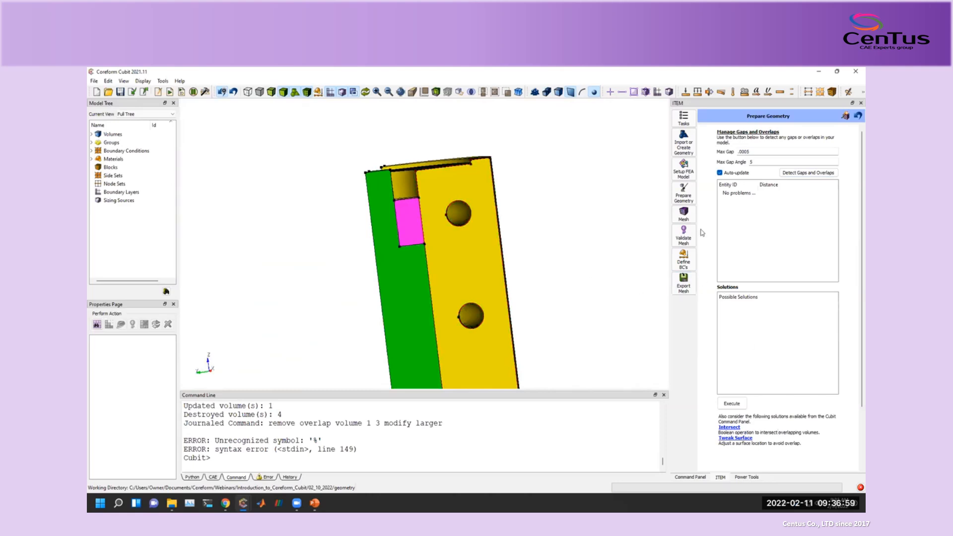
scroll(828, 449, "down", 3)
left_click(834, 449)
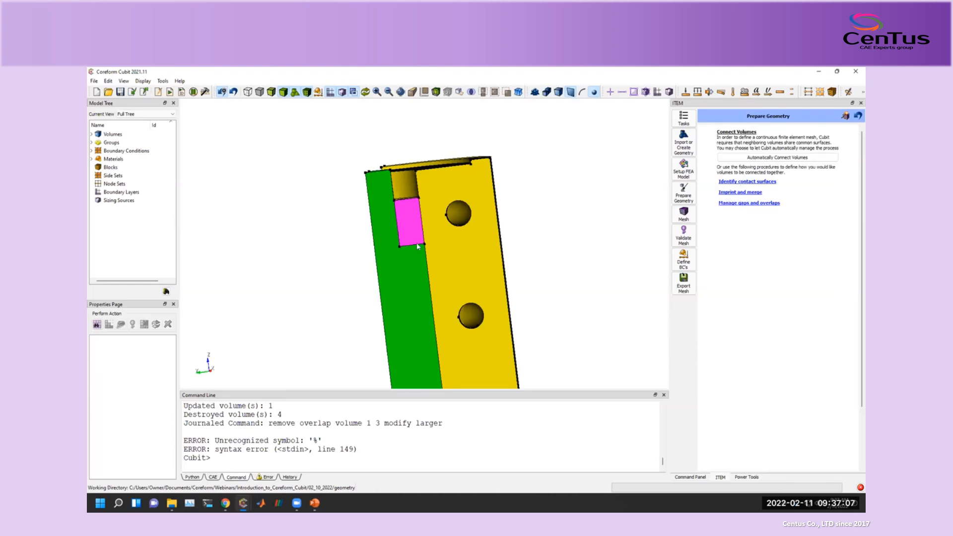
Draw Volume 2 on its own and examine its inner faces where the neighbouring volumes make contact.
left_click(439, 260)
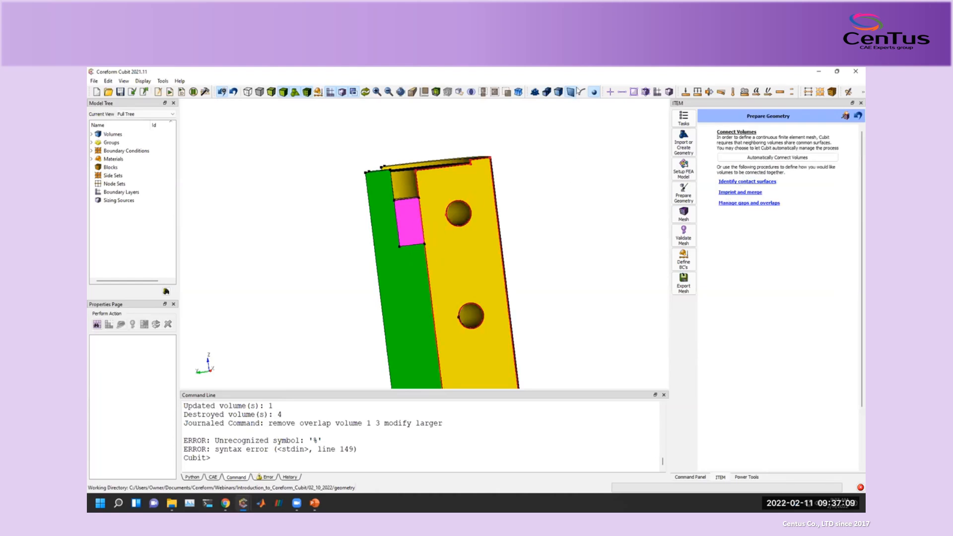
left_click(474, 271)
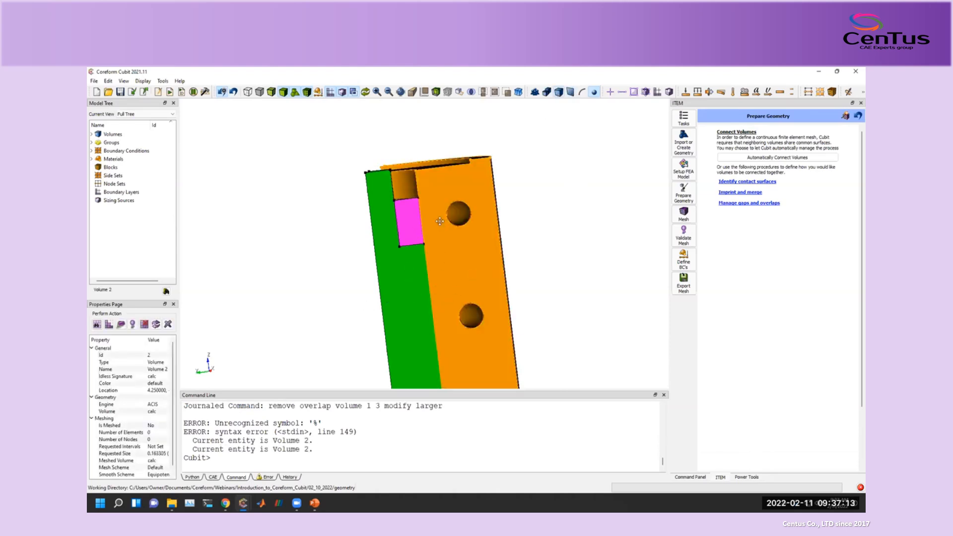
middle_click_drag(440, 221, 434, 148)
left_click_drag(421, 196, 457, 226)
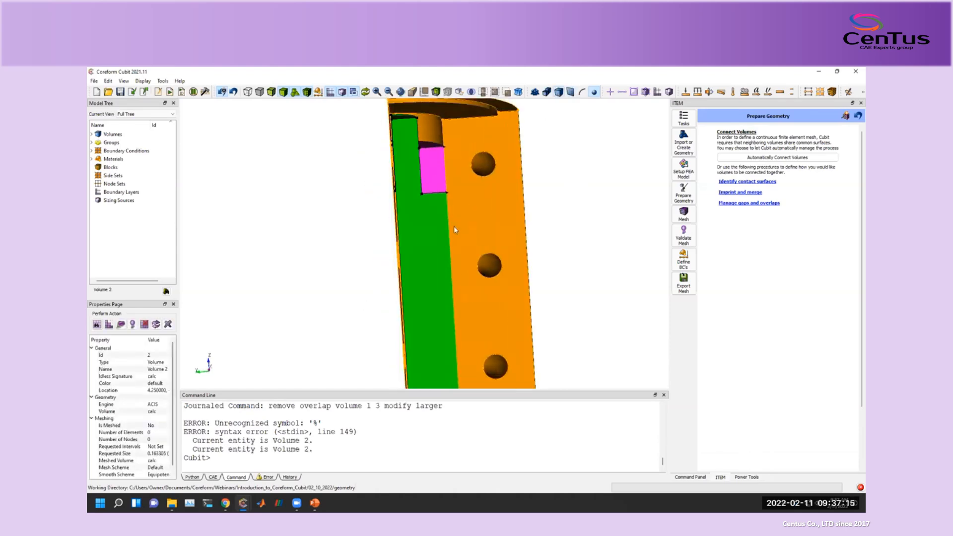
right_click(472, 219)
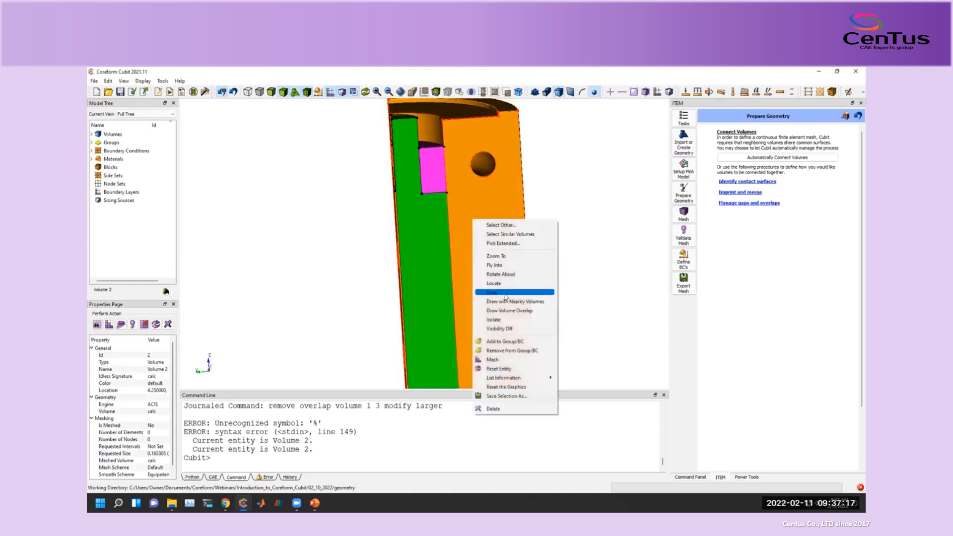
left_click(501, 292)
left_click_drag(462, 247, 535, 239)
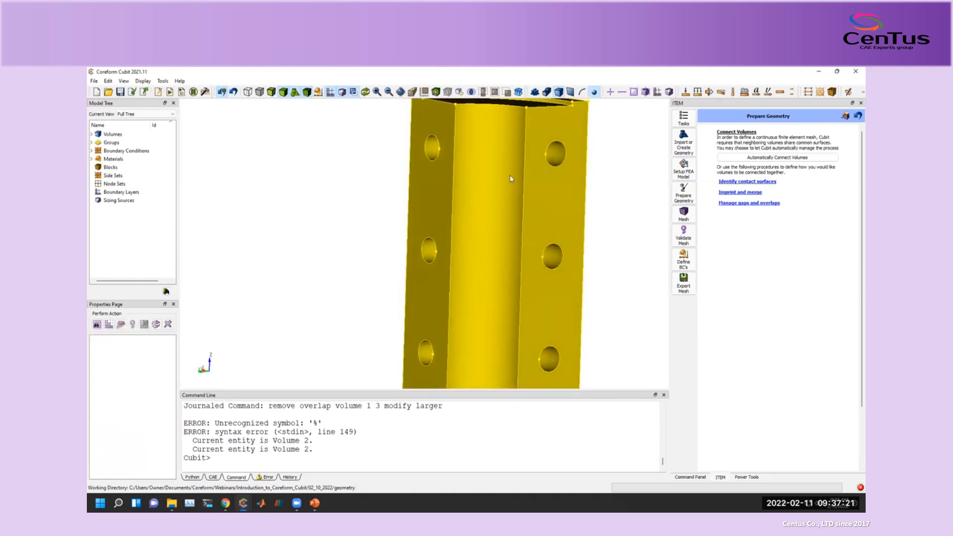
left_click_drag(506, 207, 477, 226)
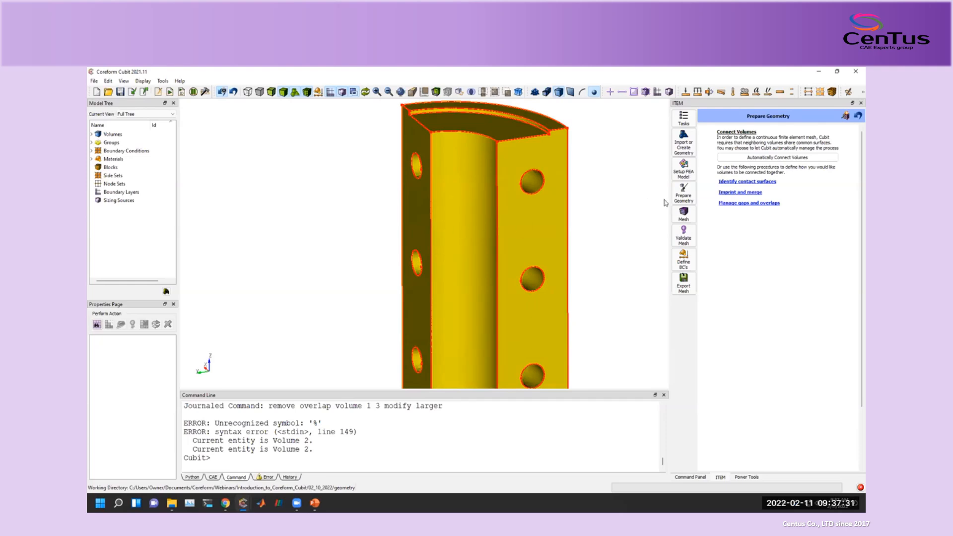
Detect potential imprint and merge problems for all volumes and reset the graphics to the full assembly.
left_click(736, 192)
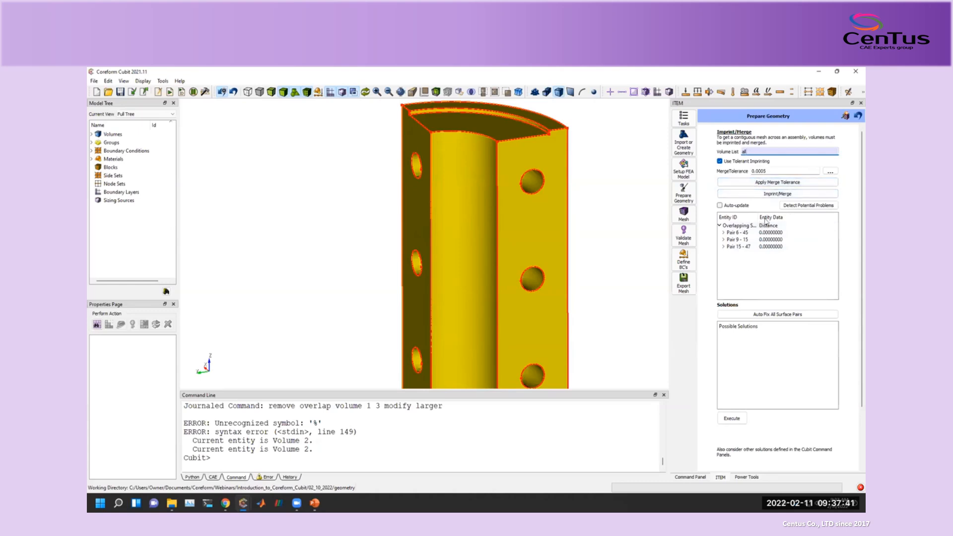
left_click(804, 206)
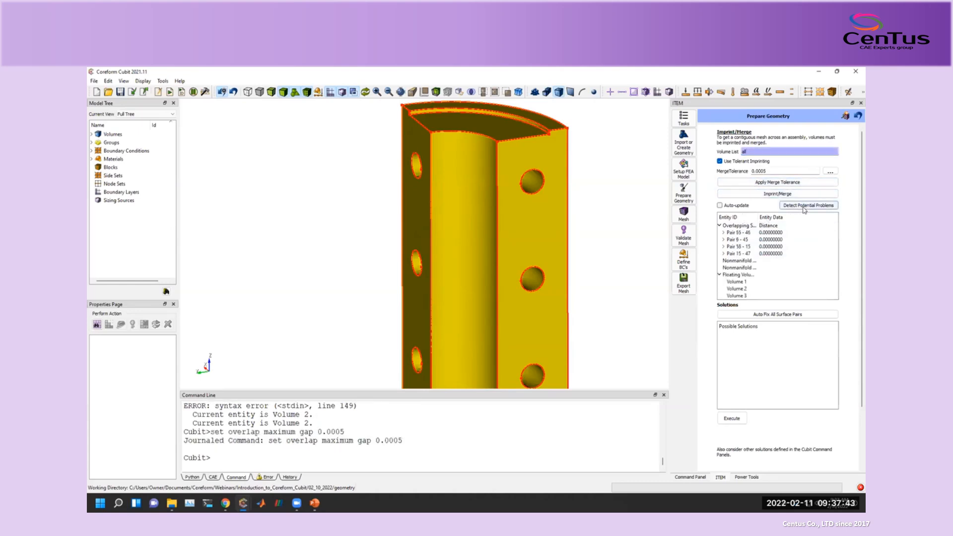
left_click(745, 234)
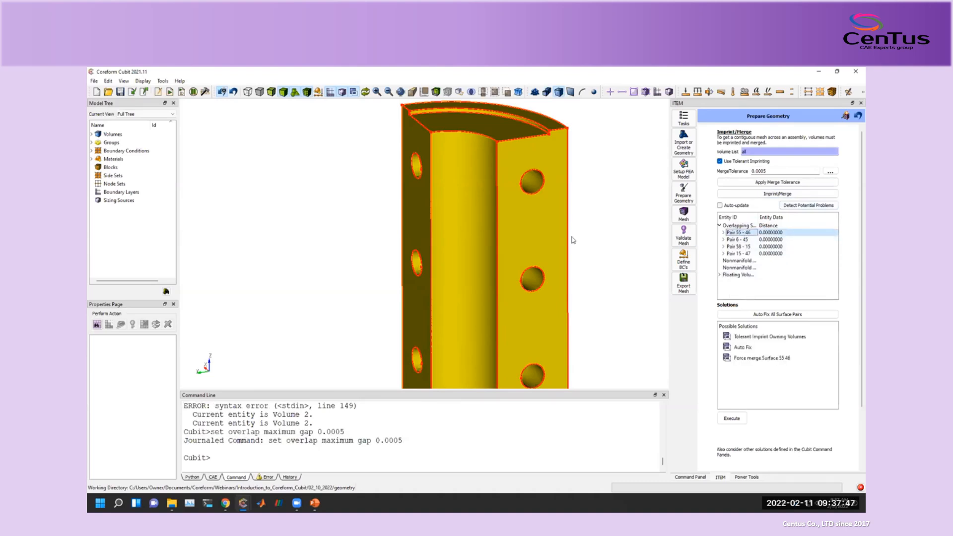
right_click(366, 212)
left_click(369, 213)
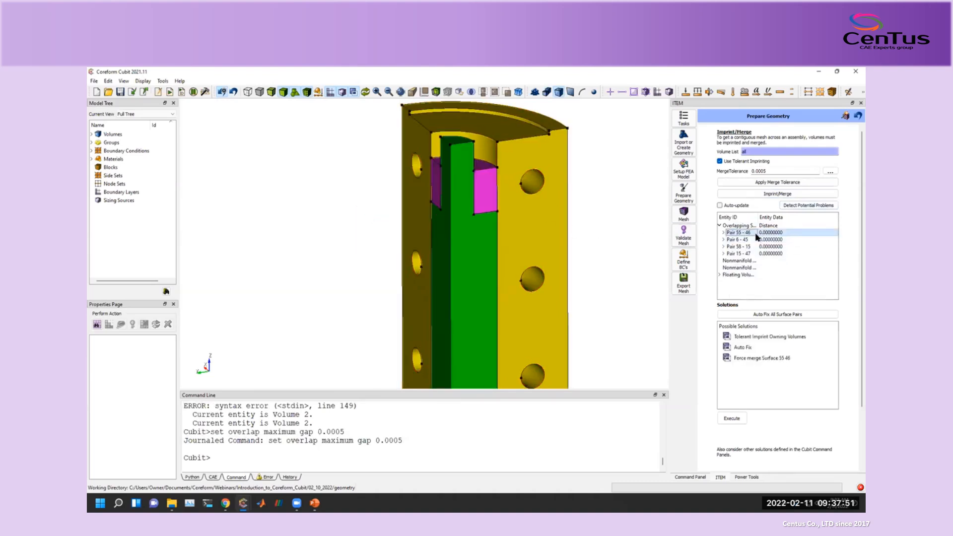
Draw overlapping surface Pair 55 - 46 with its volumes and examine the shared faces from several angles.
right_click(756, 238)
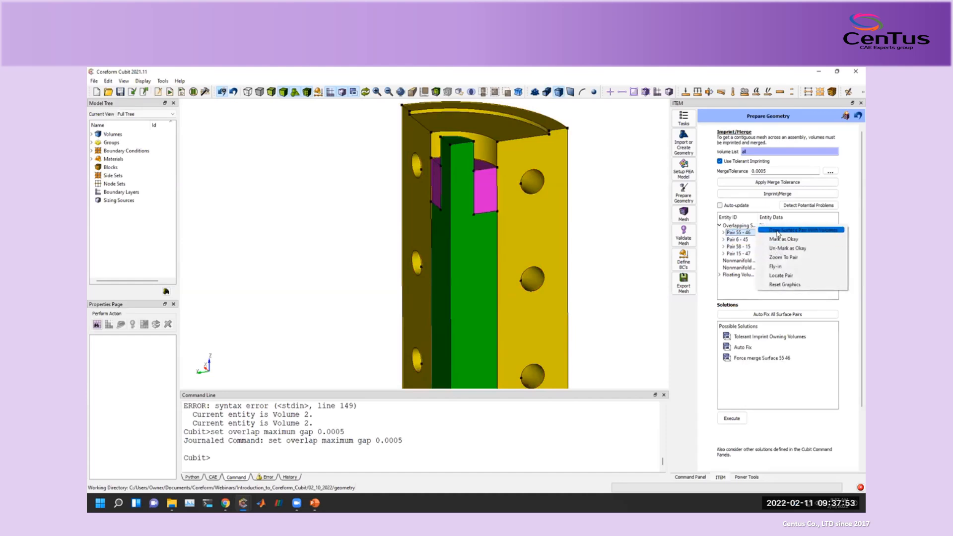
left_click(778, 231)
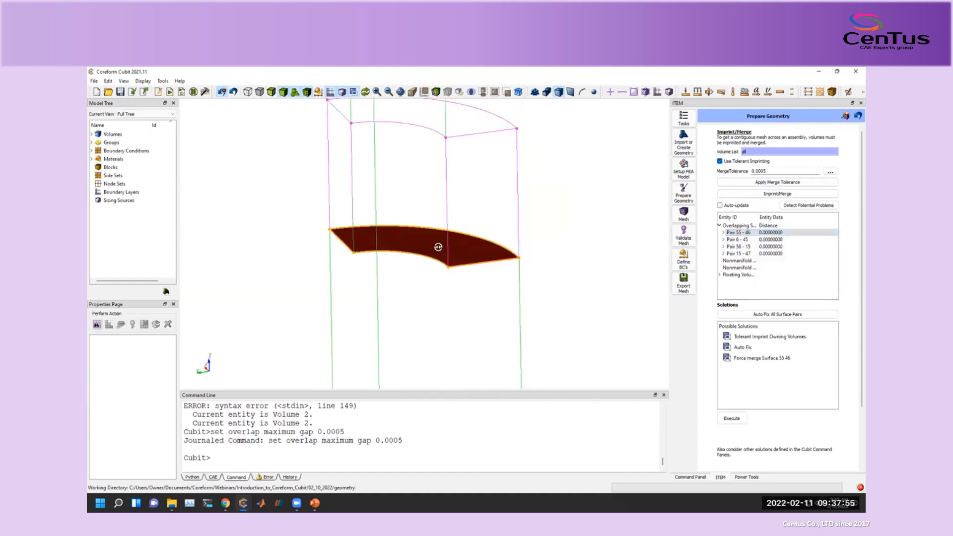
mouse_move(436, 249)
middle_mouse_down()
mouse_move(371, 209)
mouse_move(385, 208)
mouse_move(415, 273)
mouse_move(474, 250)
middle_mouse_up()
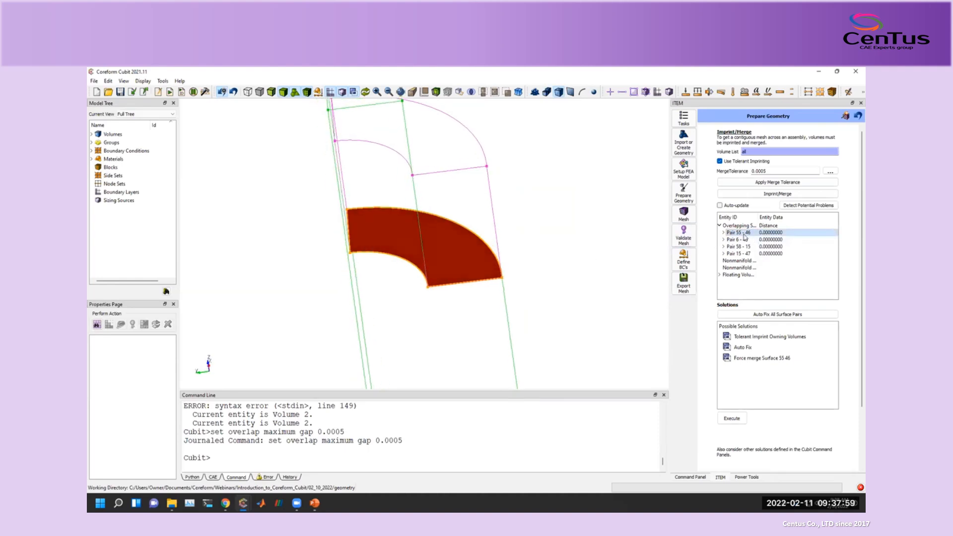
Redisplay the full model and review overlapping surface pairs 55-46, 6-45, 58-15 and 15-47 with their suggested solutions.
right_click(563, 242)
left_click(583, 252)
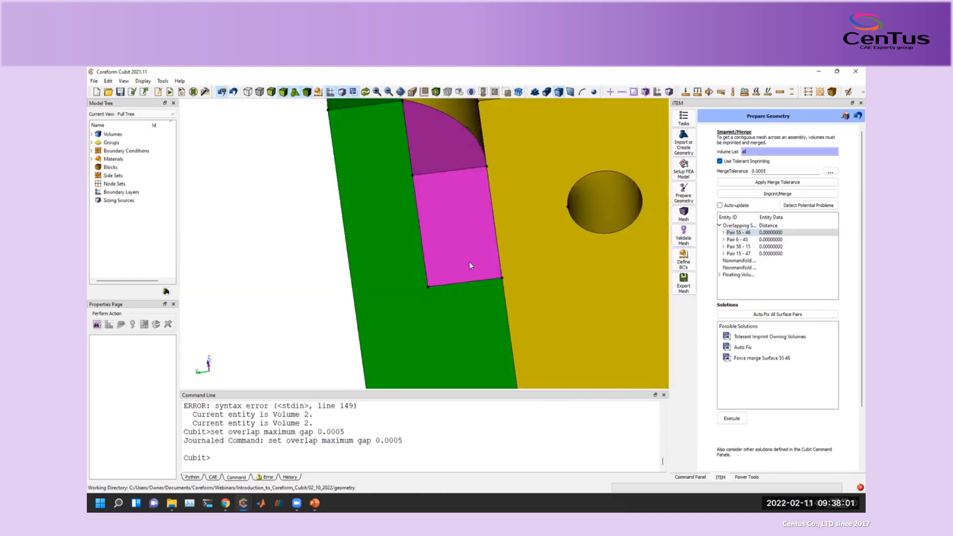
left_click(738, 232)
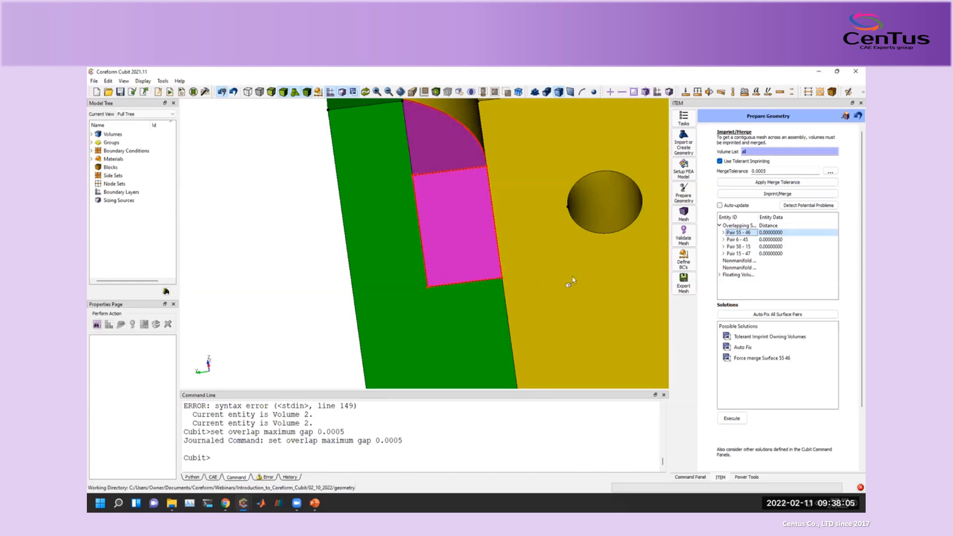
right_click(750, 235)
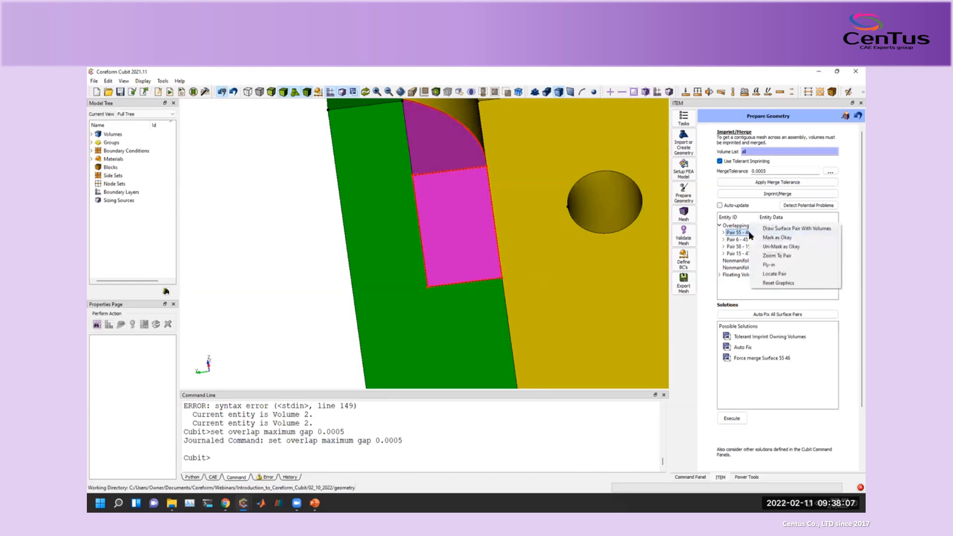
left_click(745, 241)
left_click(740, 233)
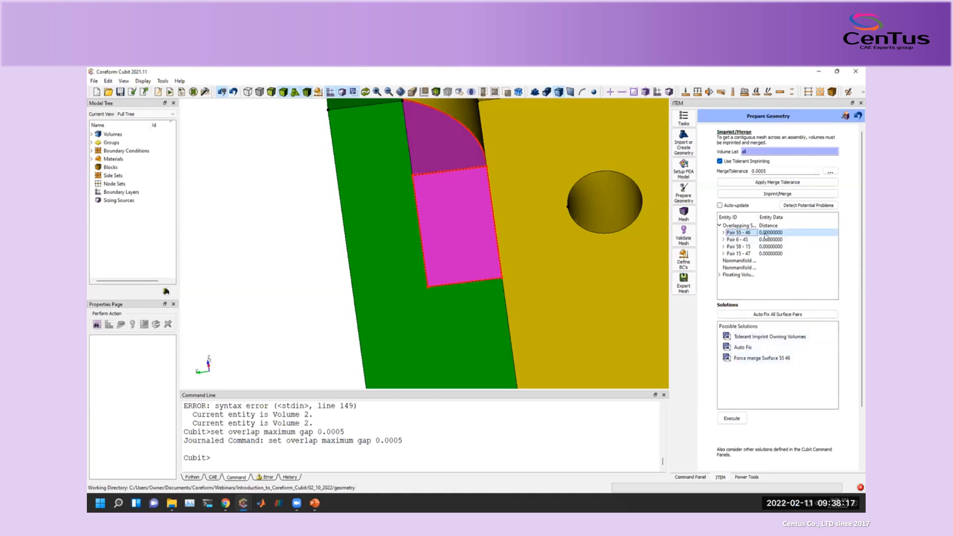
left_click(746, 240)
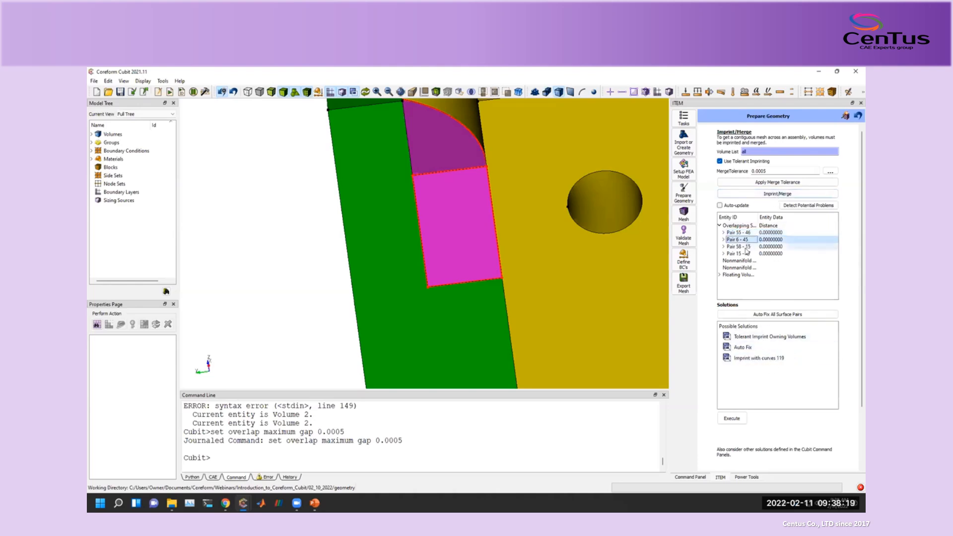
left_click(745, 248)
left_click(744, 253)
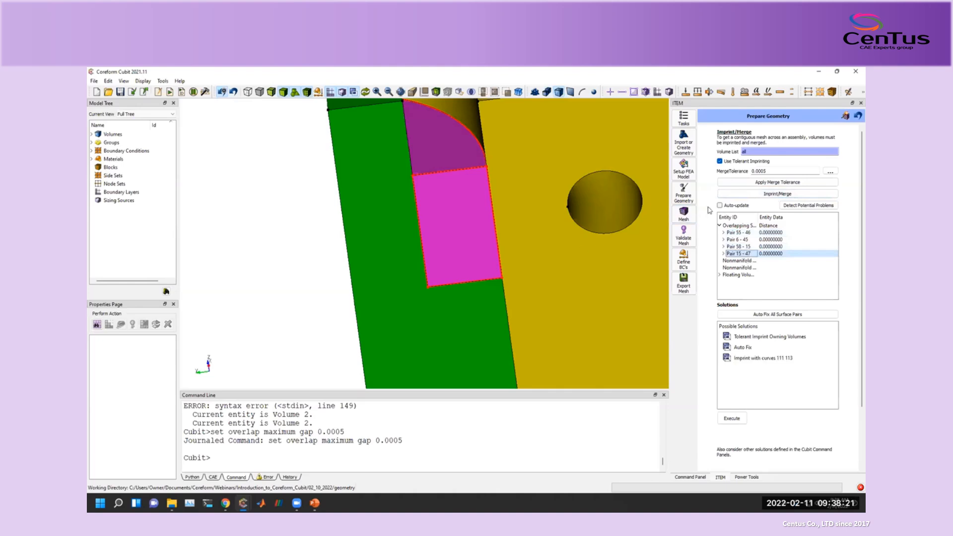
Imprint and merge all volumes, and rerun the detection of potential problems.
left_click(754, 196)
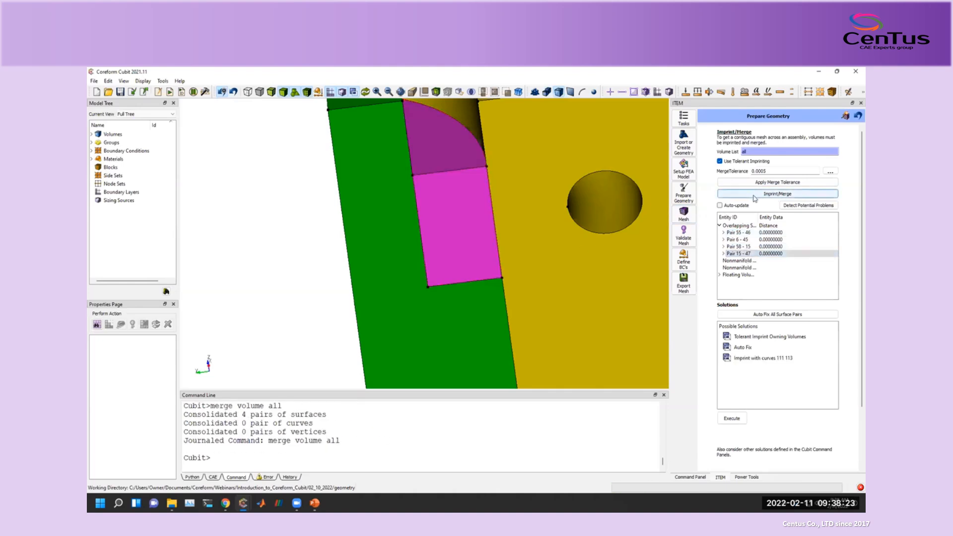
left_click(811, 206)
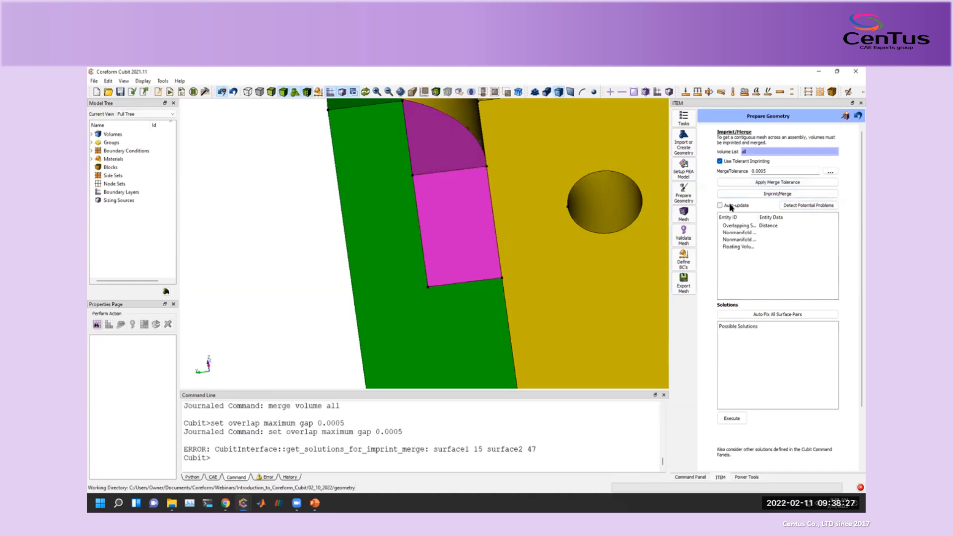
Draw Volume 2 on its own and examine the imprinted curves along its inner bore from several angles.
left_click(523, 227)
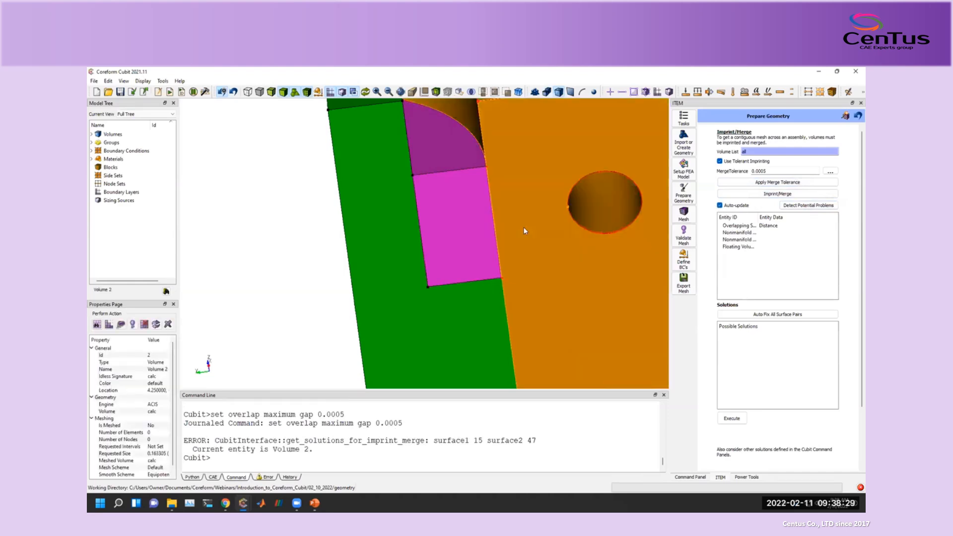
right_click(523, 227)
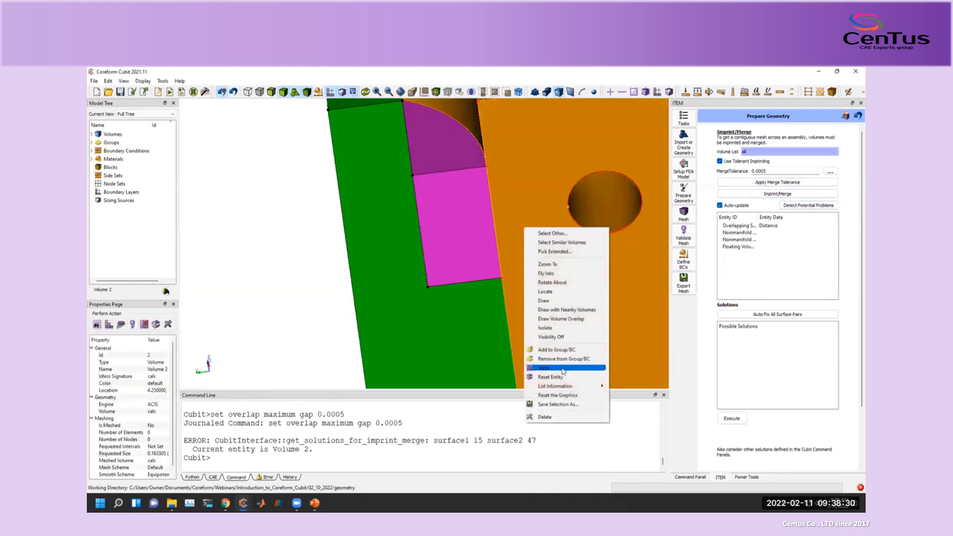
left_click(557, 300)
mouse_move(556, 298)
left_mouse_down()
mouse_move(587, 259)
mouse_move(576, 234)
mouse_move(515, 181)
mouse_move(489, 191)
left_mouse_up()
scroll(457, 206, "down", 5)
middle_click_drag(421, 297, 439, 151)
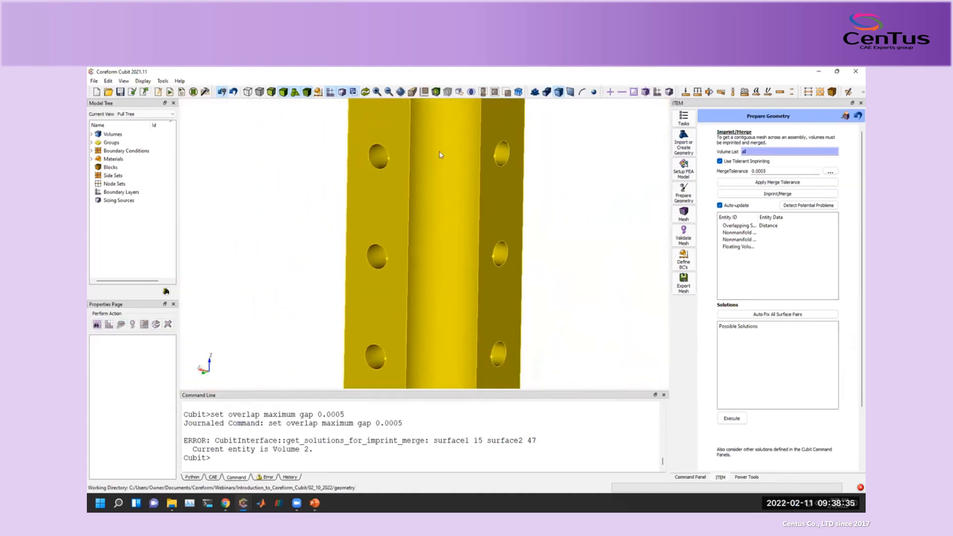
middle_click_drag(442, 203, 463, 97)
scroll(460, 297, "down", 4)
middle_click_drag(444, 242, 440, 336)
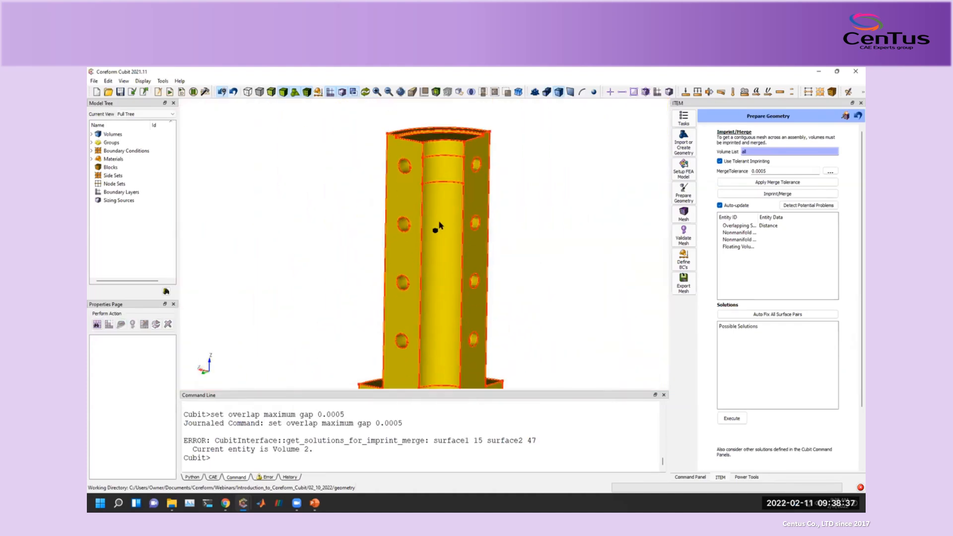
left_click_drag(452, 275, 392, 293)
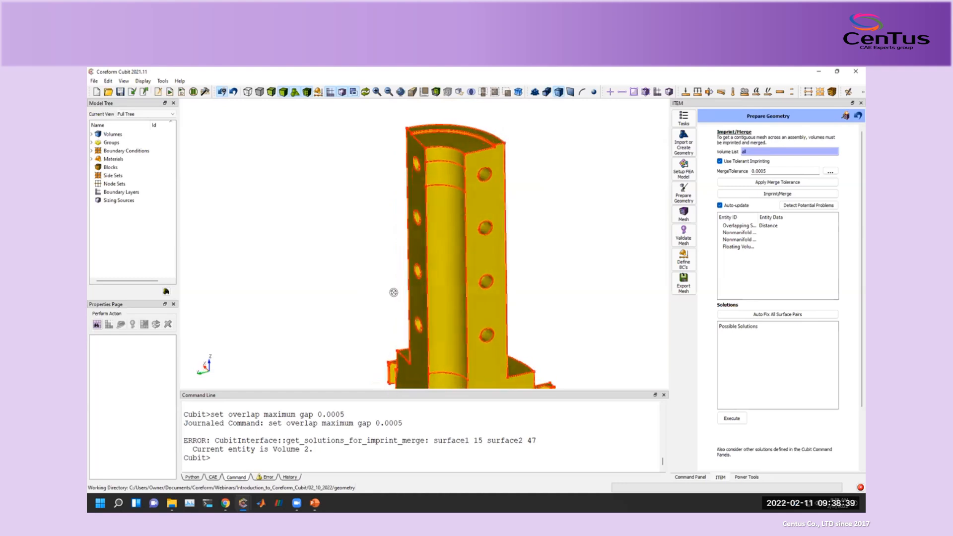
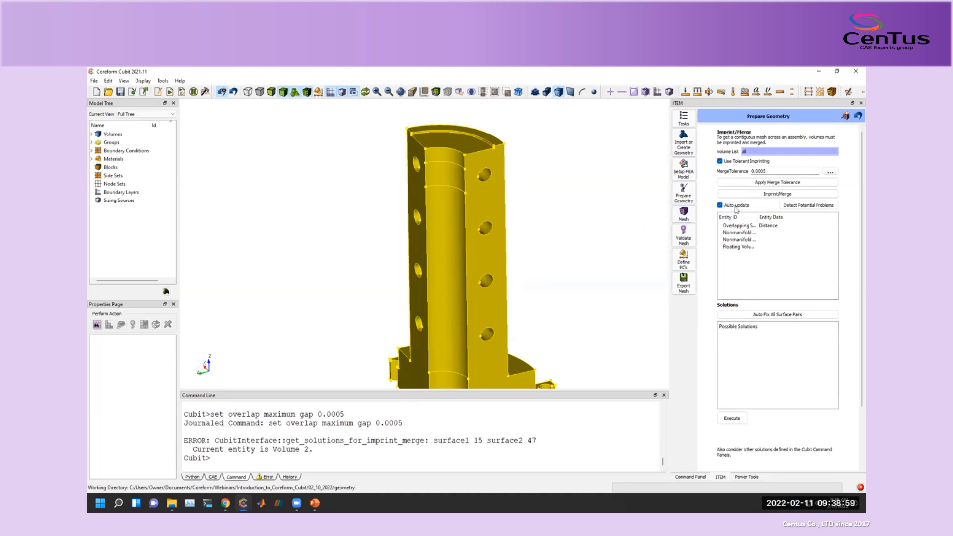
Finish the Imprint/Merge and Connect Volumes tasks and go to the Build Meshable Topology task.
scroll(841, 444, "down", 2)
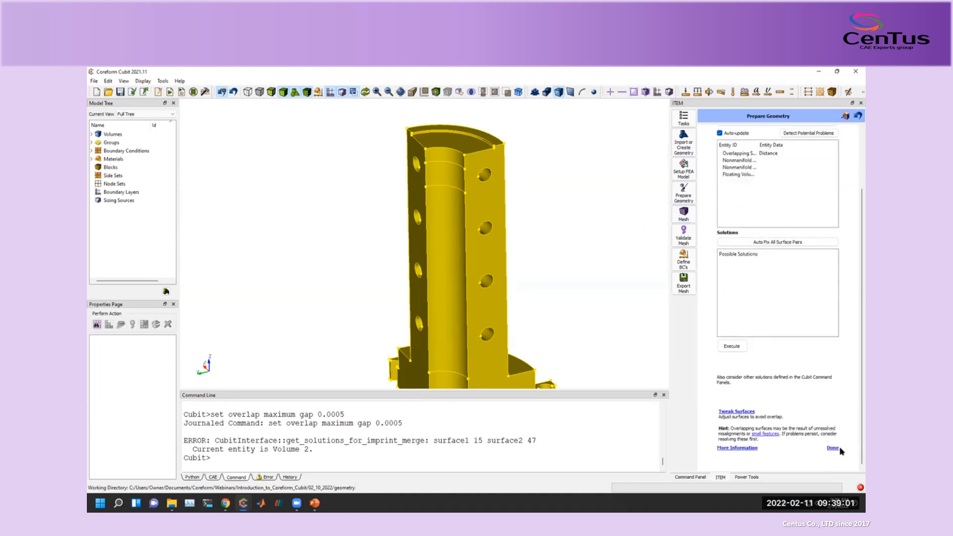
left_click(833, 448)
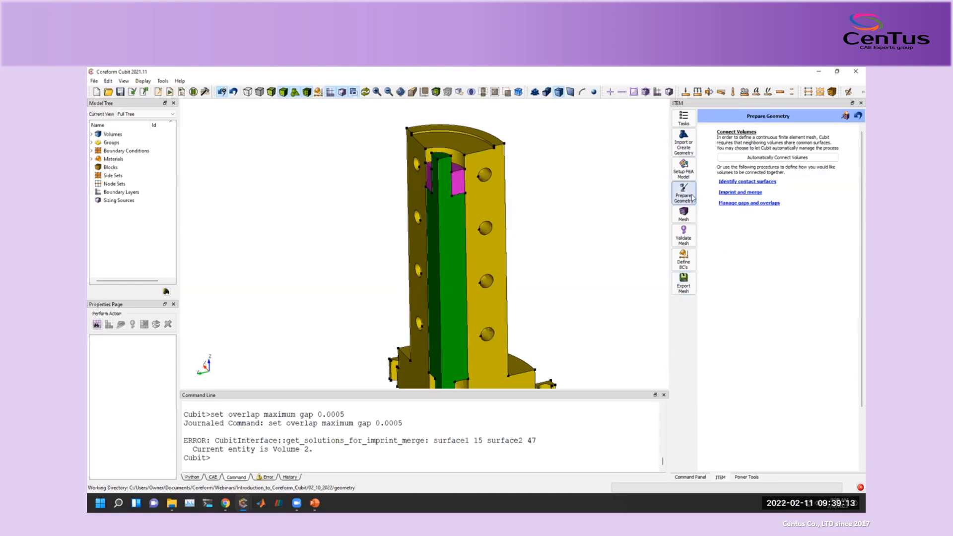
scroll(855, 447, "down", 3)
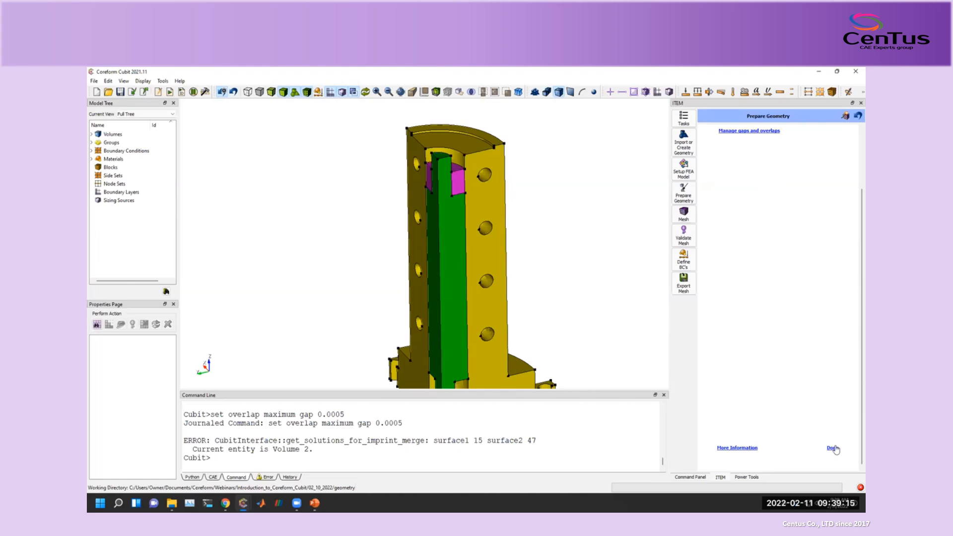
left_click(832, 449)
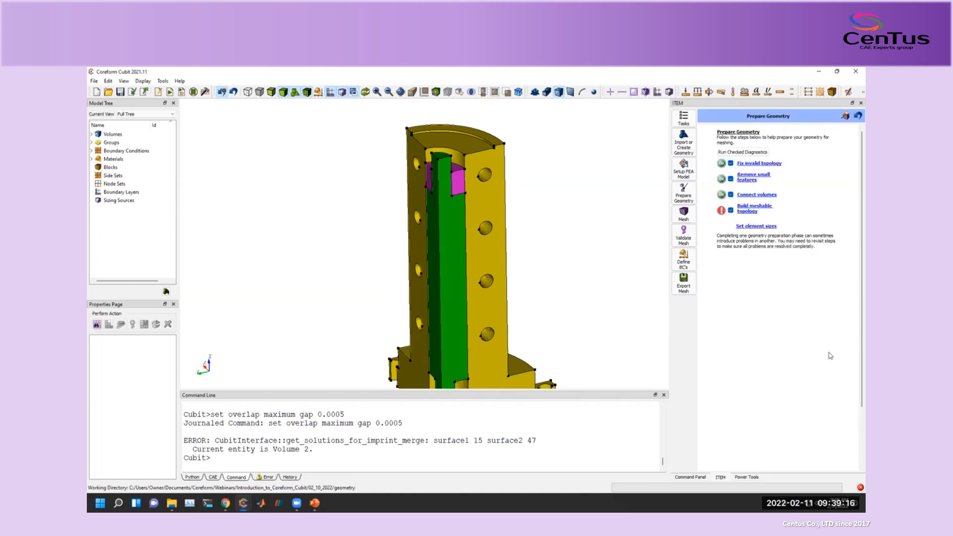
left_click(755, 213)
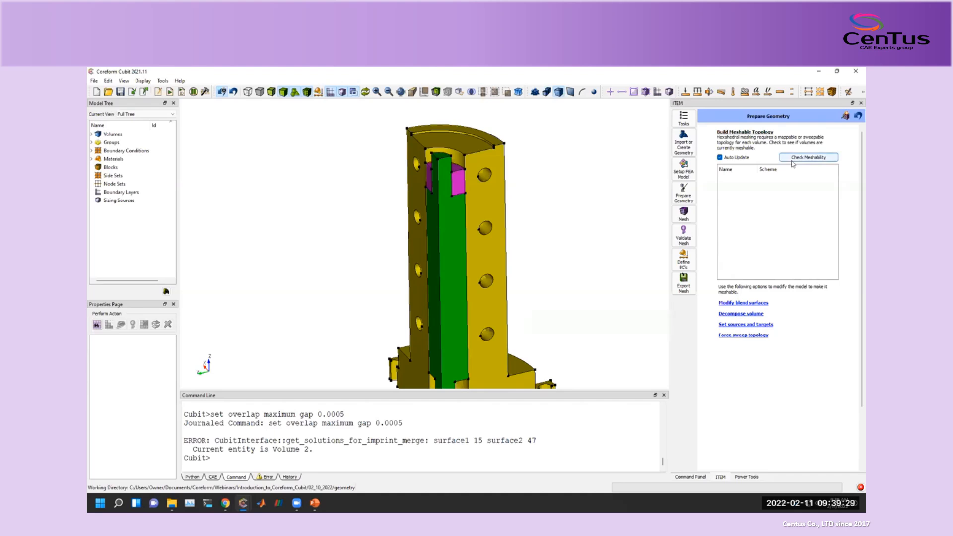
Check the meshability of the volumes, expand both result groups, and highlight Volume 3 and Volume 1 in the model.
left_click(822, 157)
left_click(806, 159)
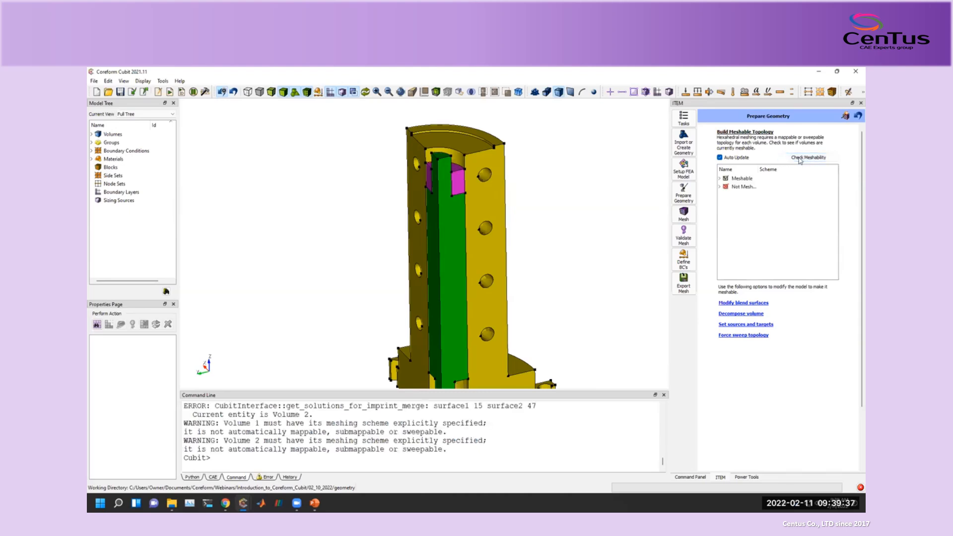
left_click(719, 178)
left_click(719, 194)
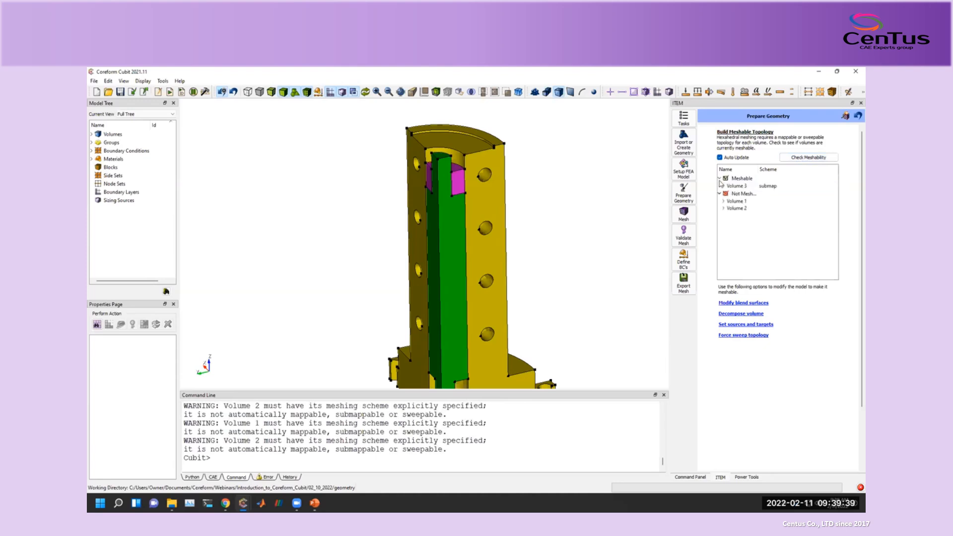
left_click(751, 187)
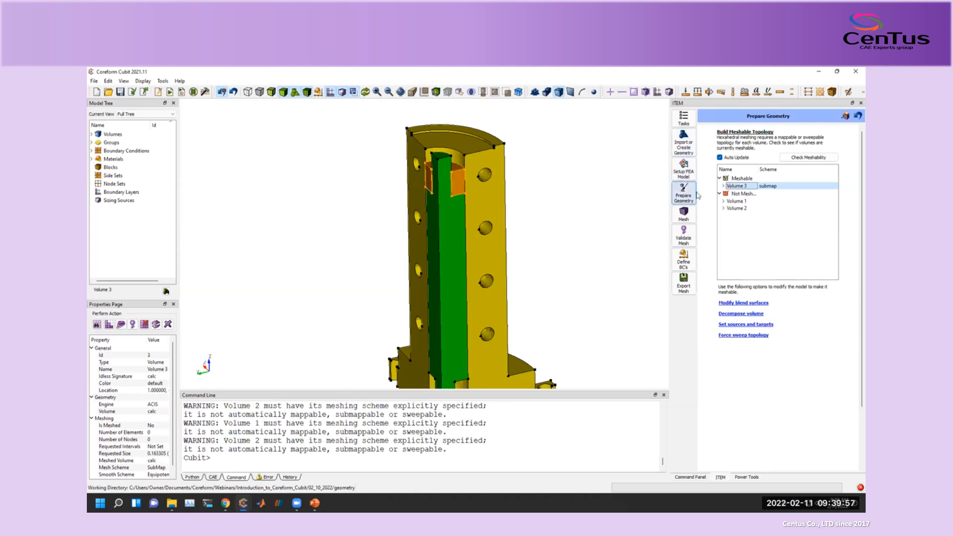
left_click(734, 202)
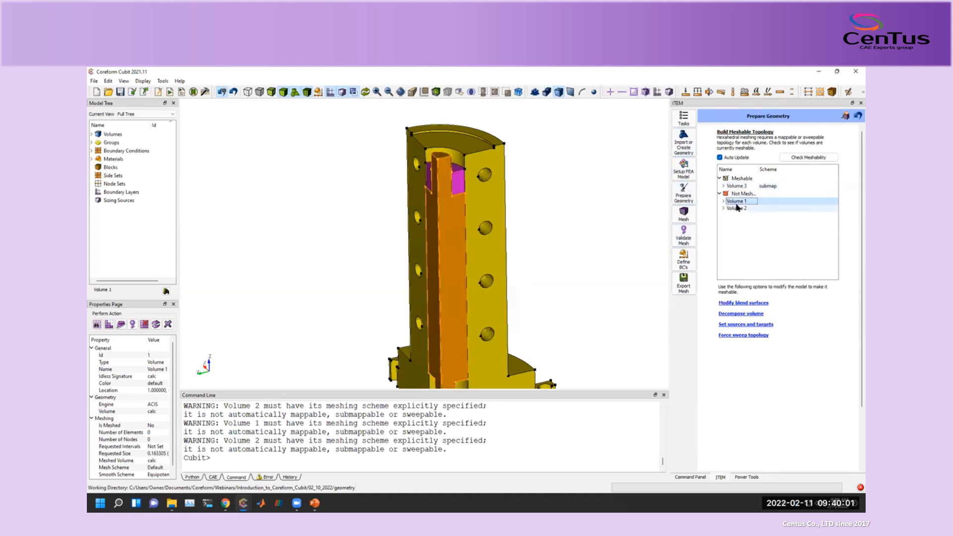
Go to the Decompose Volume task and list the possible webcut solutions for Volume 1.
left_click(723, 315)
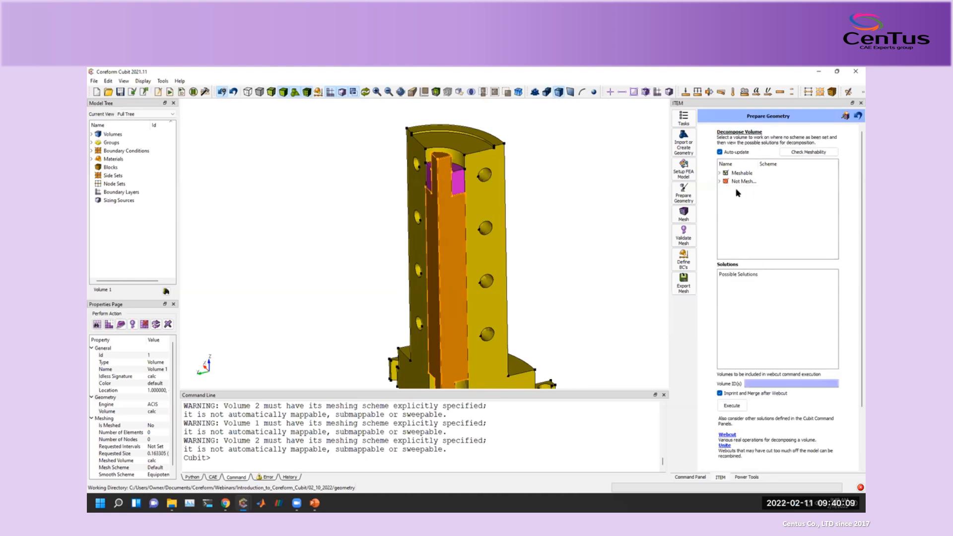
left_click(719, 182)
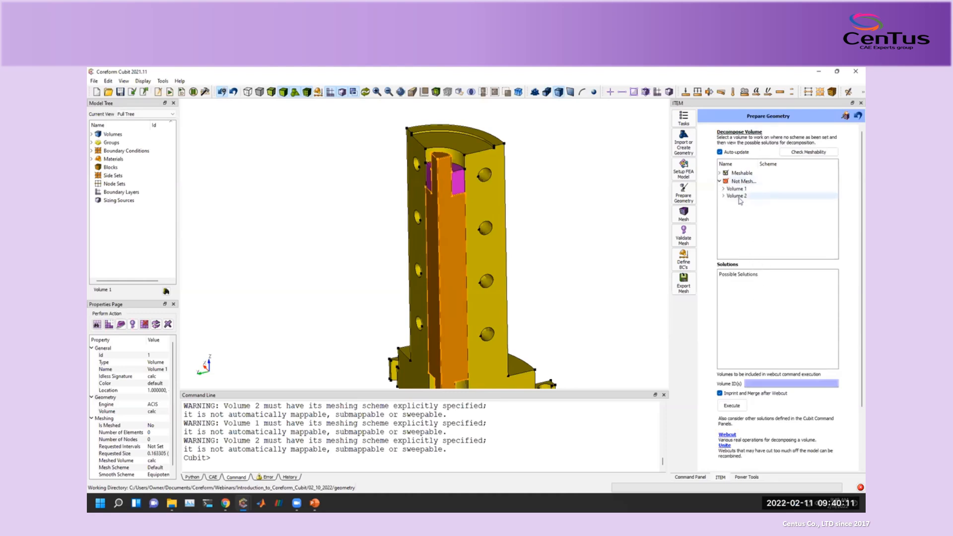
left_click(739, 196)
left_click(737, 190)
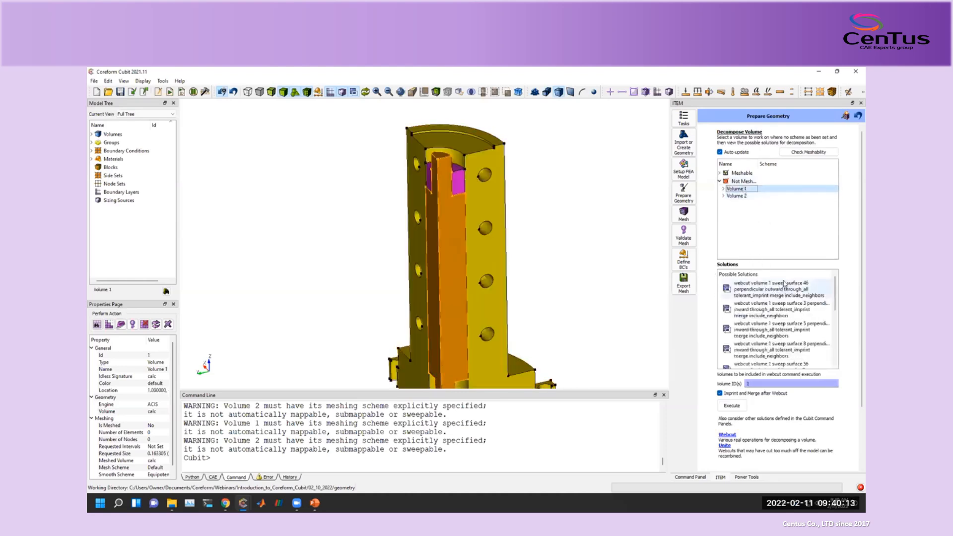
Preview the suggested webcuts for Volume 1 one by one, from the surface 46 sweep to the sheet extended from surface 4.
left_click(759, 287)
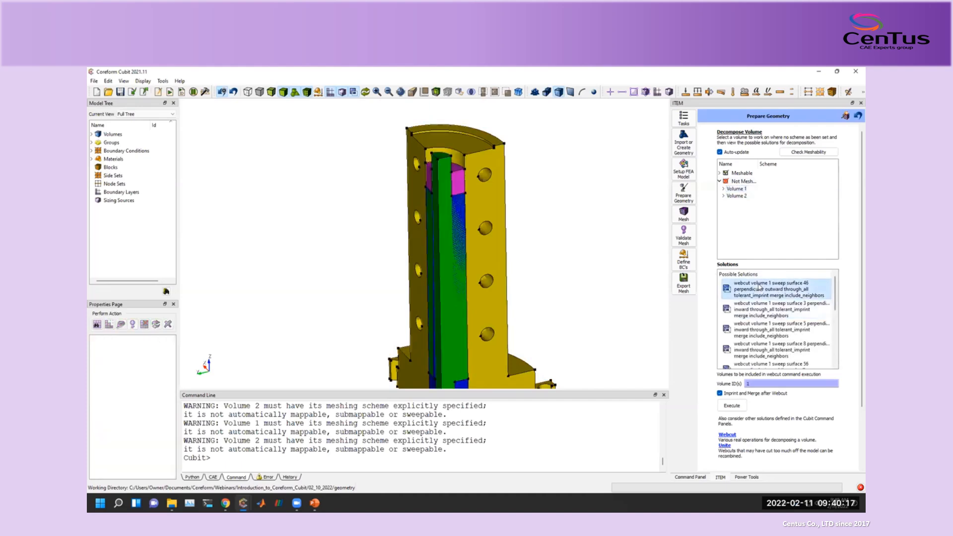
key("Down")
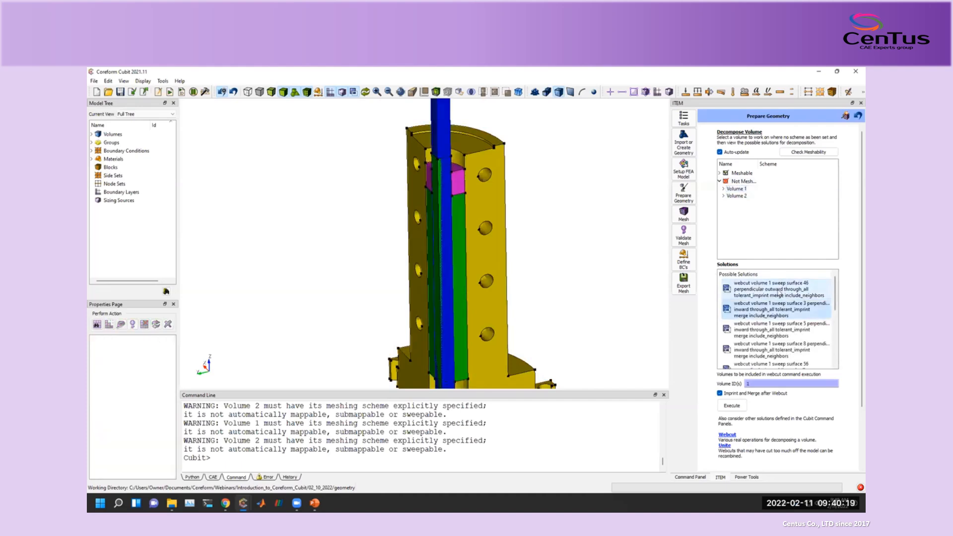
key("Down")
key("Down")
key("Down")
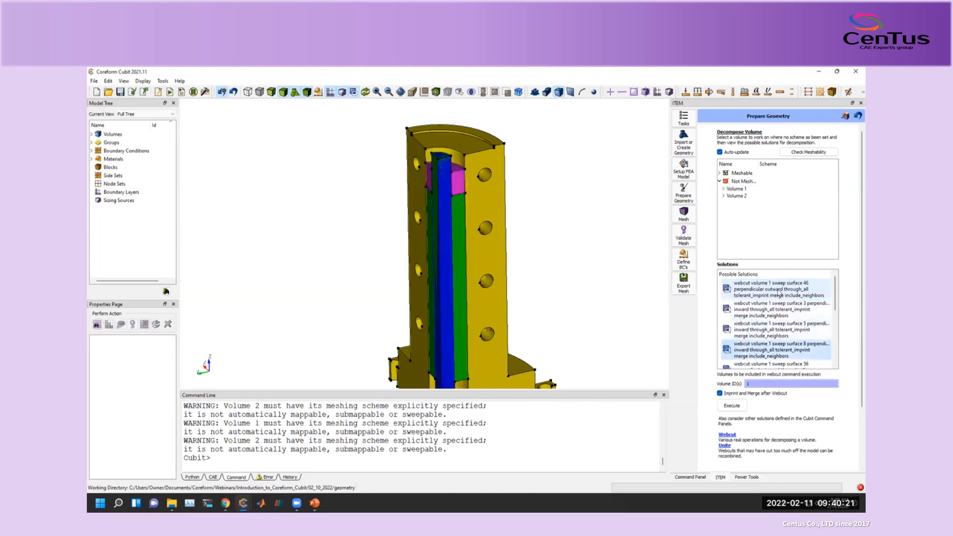
key("Down")
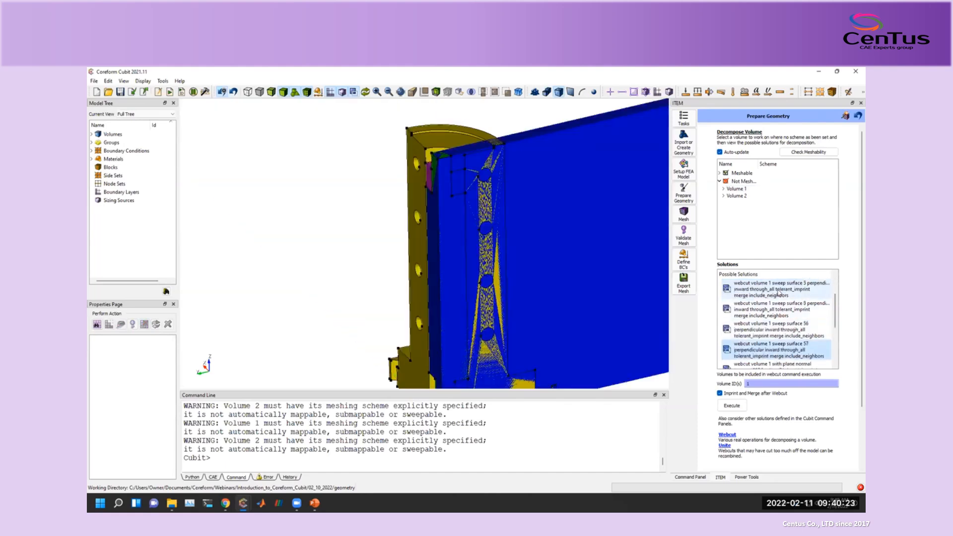
key("Down")
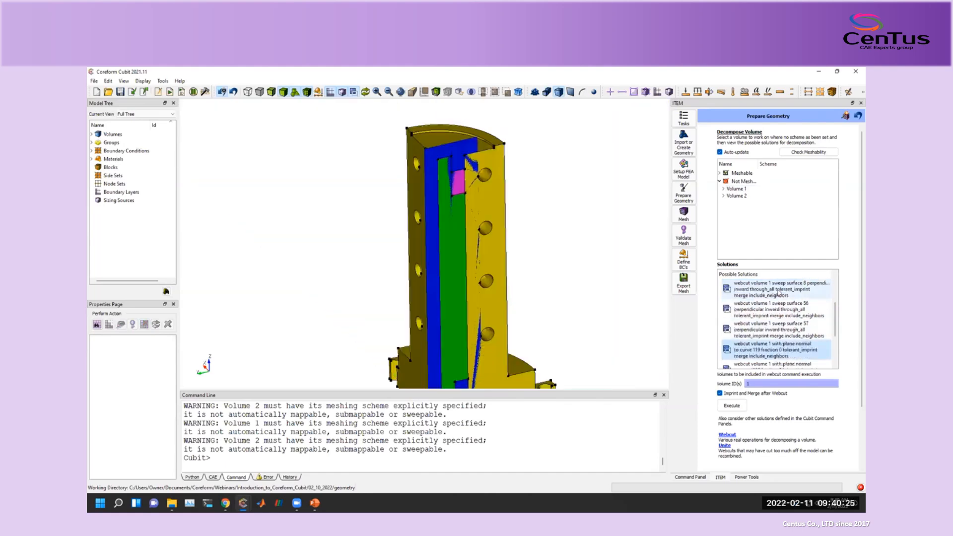
key("Down")
key("Down")
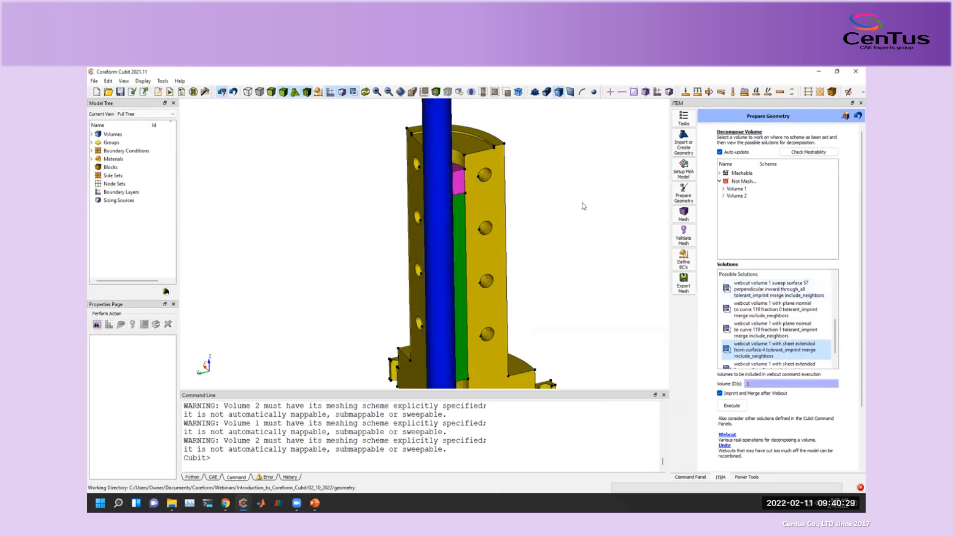
Examine the previewed cylindrical cutting sheet extended from surface 4 against Volume 1, from the side and end-on.
left_click_drag(545, 177, 470, 224)
left_click_drag(509, 273, 437, 230)
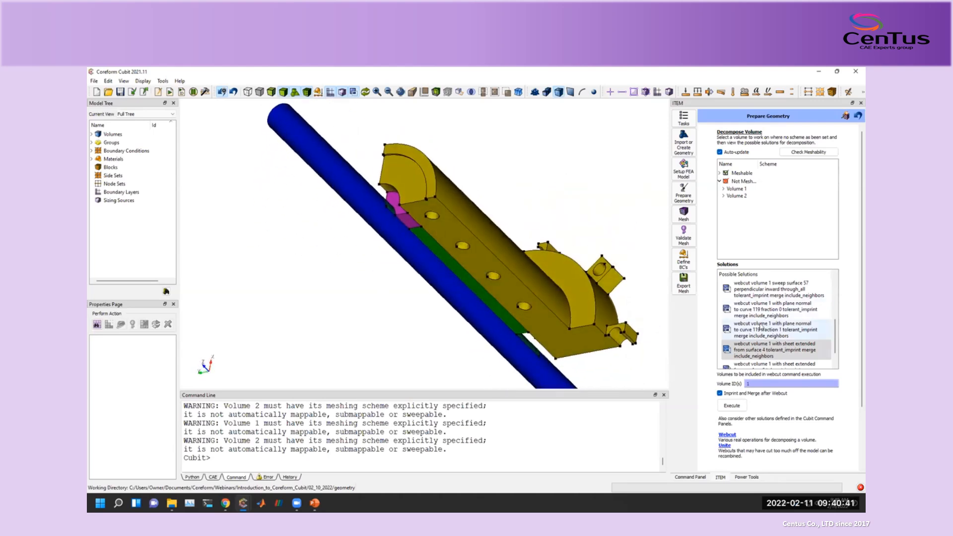
left_click_drag(406, 196, 494, 267)
scroll(494, 266, "up", 5)
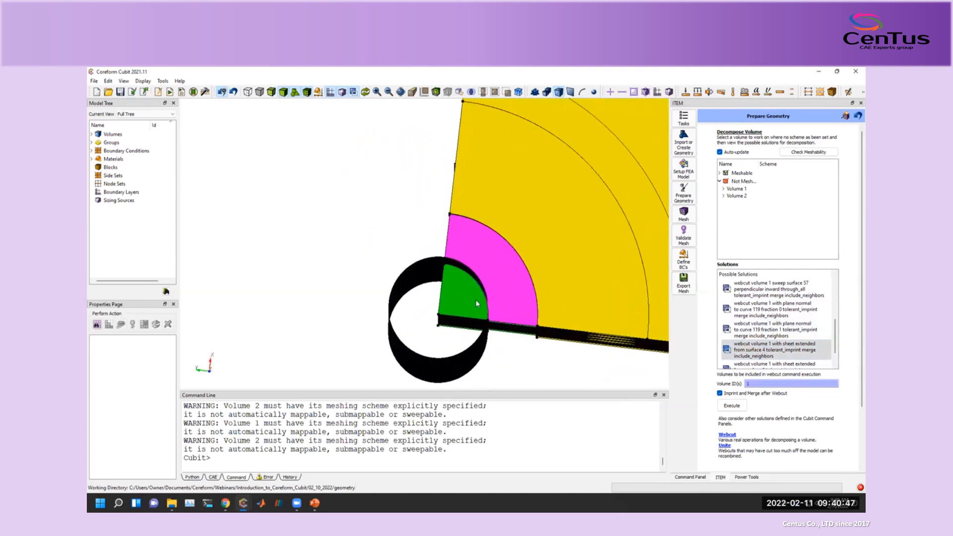
scroll(480, 331, "down", 5)
left_click_drag(490, 323, 457, 249)
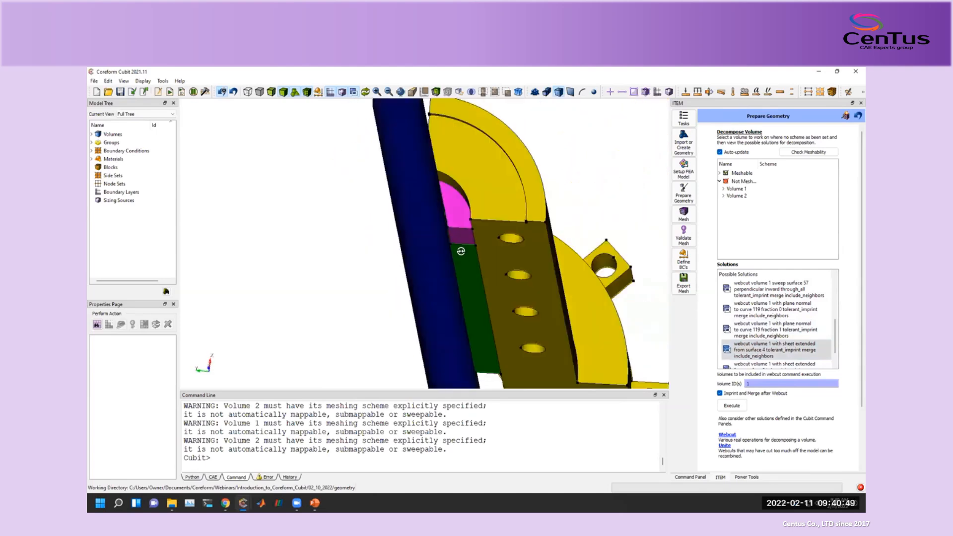
Webcut Volume 1 with the sheet extended from surface 4, including neighbors and imprinting and merging the result.
scroll(457, 249, "up", 3)
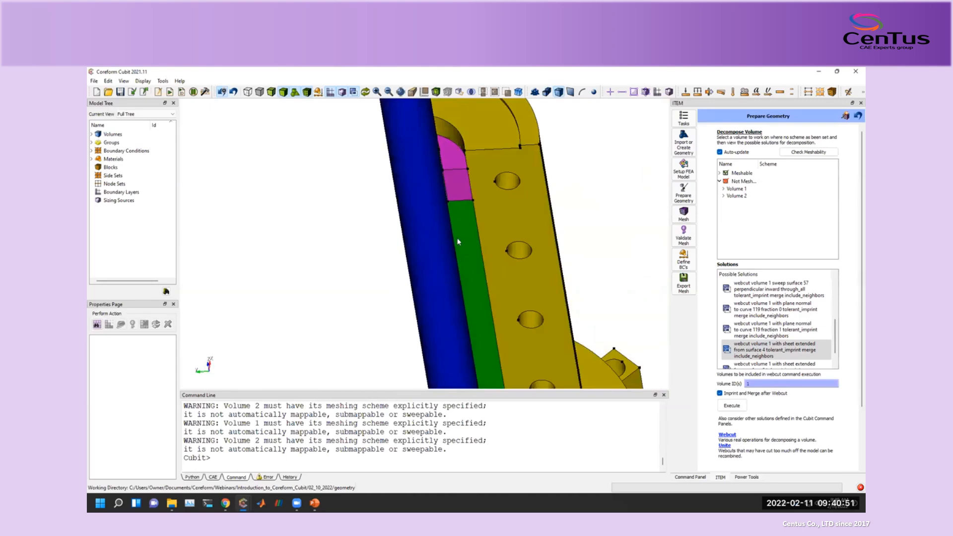
left_click_drag(463, 255, 452, 279)
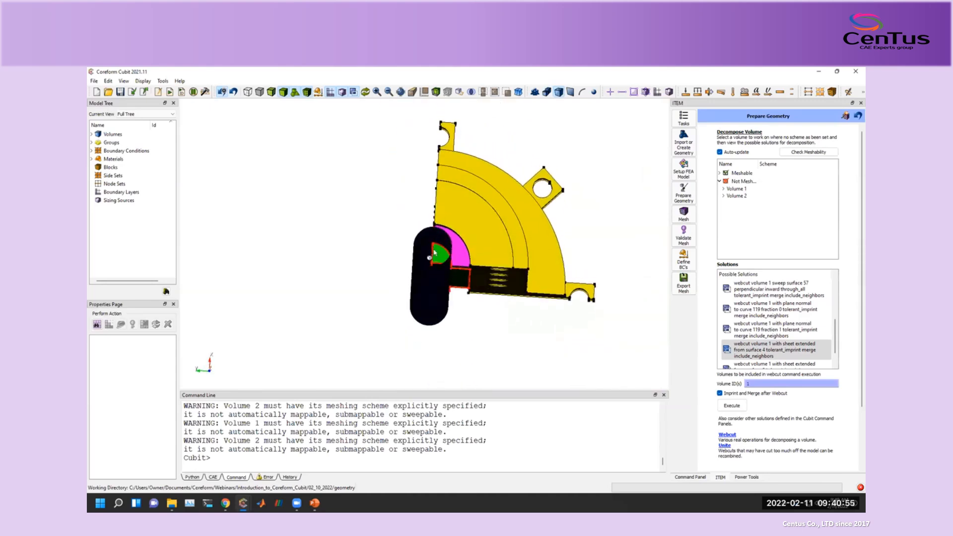
left_click(732, 407)
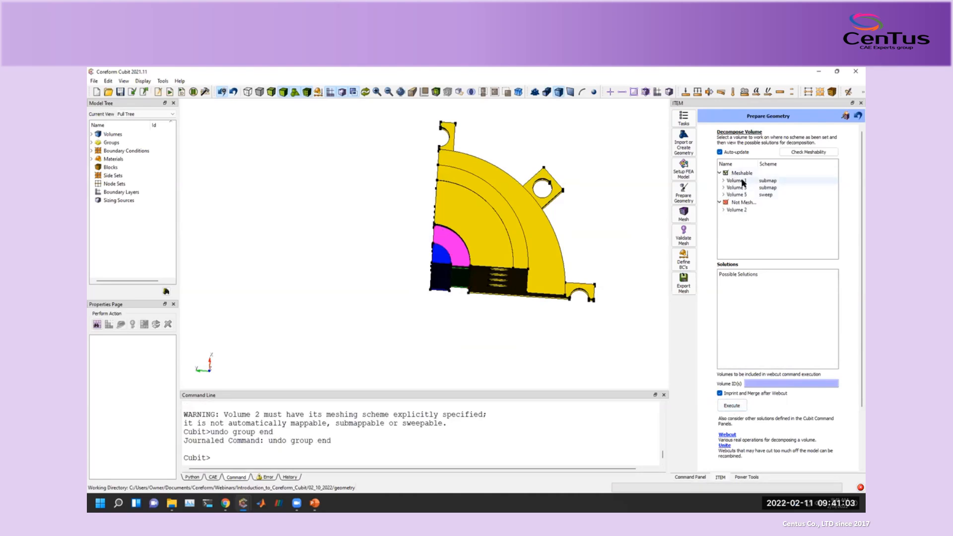
Highlight the meshable Volumes 1, 3 and 5 in the model one after another.
middle_click_drag(514, 237, 513, 191)
left_click(736, 181)
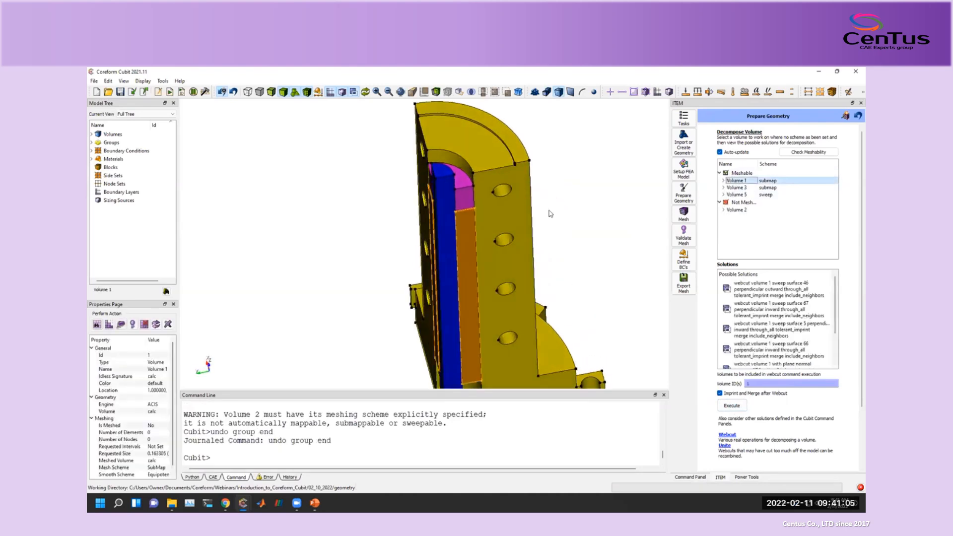
left_click(739, 188)
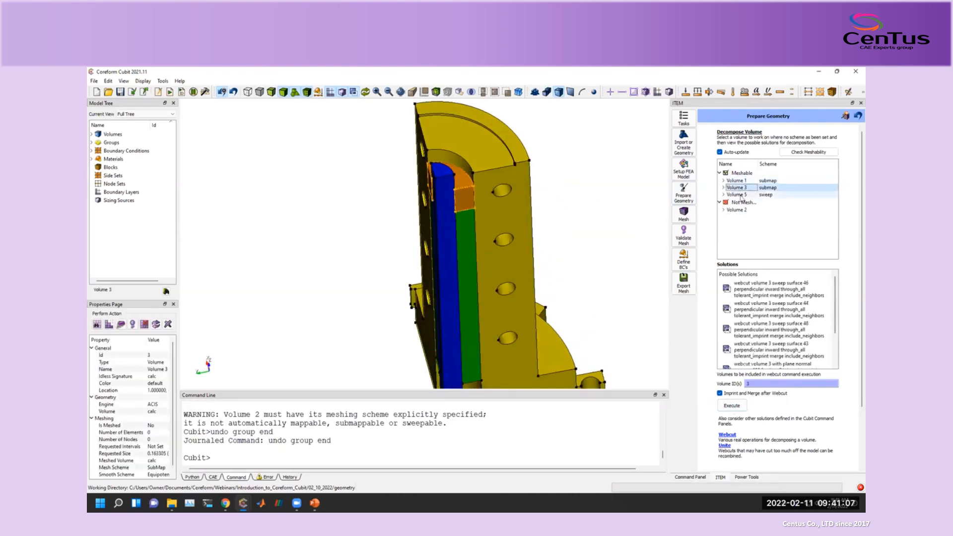
left_click(736, 194)
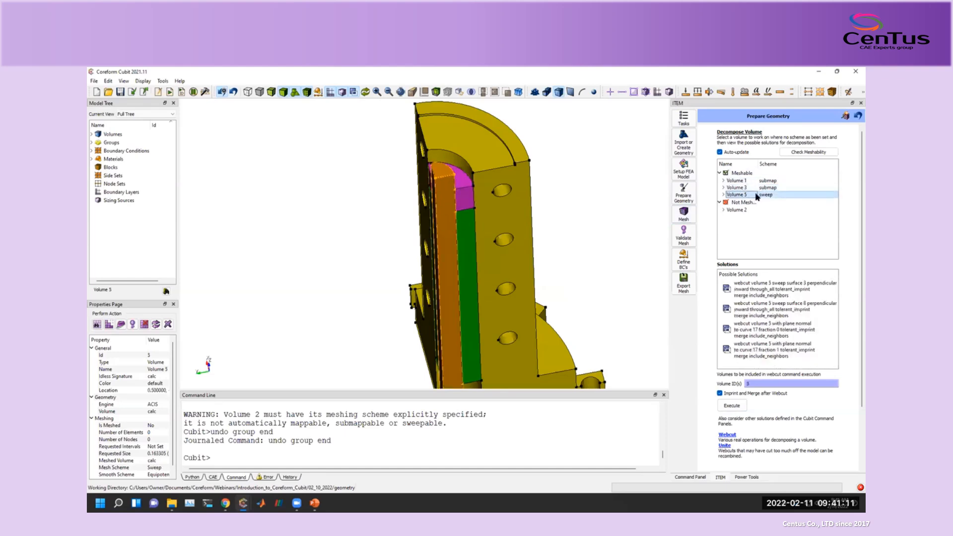
List the possible webcut solutions for Volume 2 and examine the preview of the surface 37 sweep around the square lug.
left_click(724, 210)
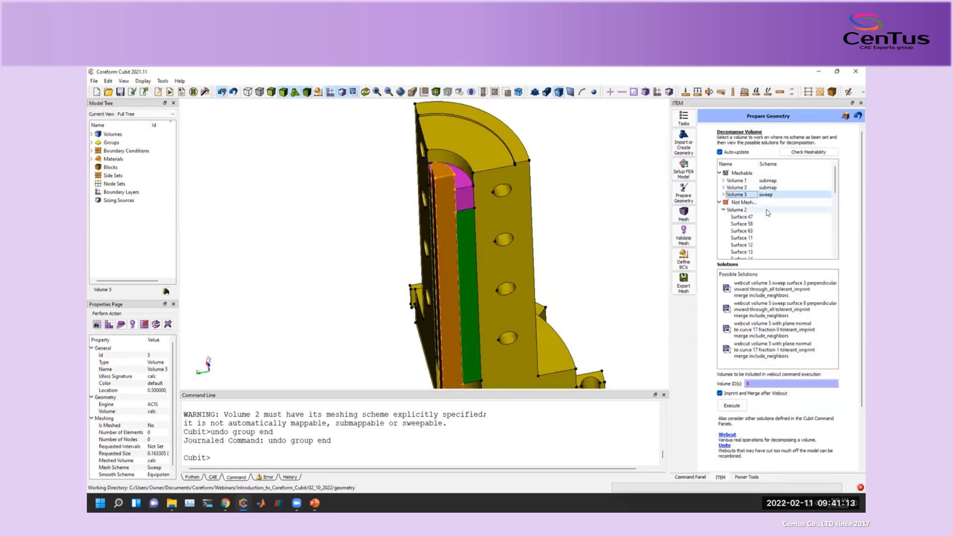
left_click(737, 210)
scroll(585, 255, "down", 2)
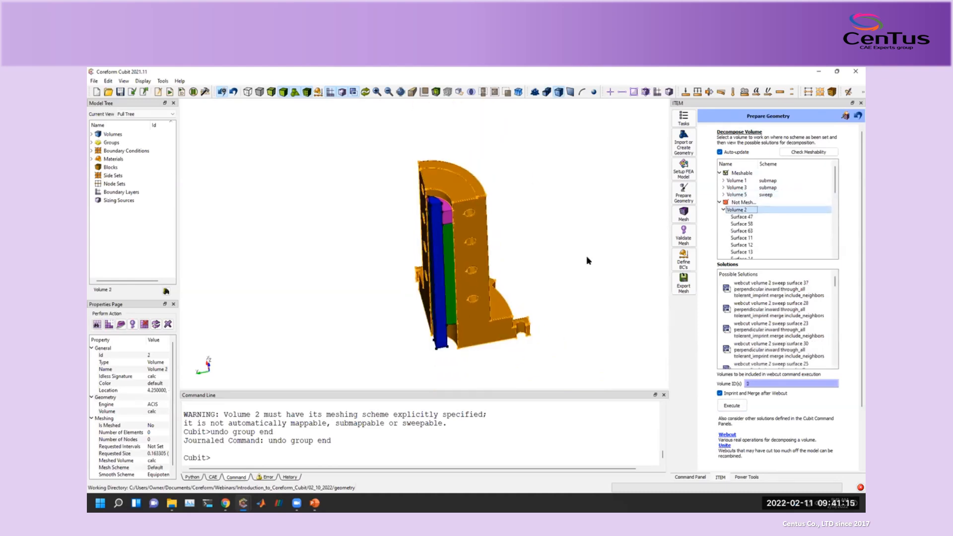
left_click(765, 294)
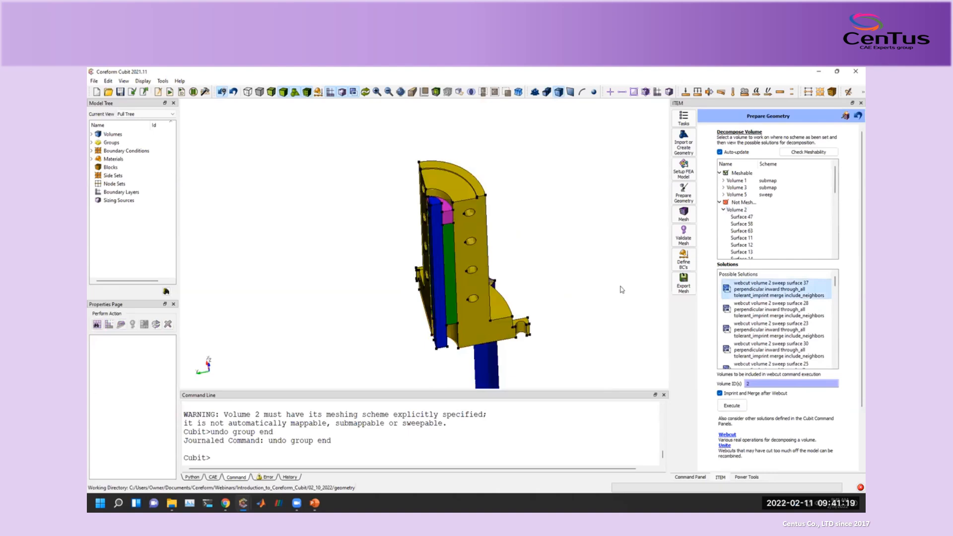
left_click_drag(528, 303, 423, 305)
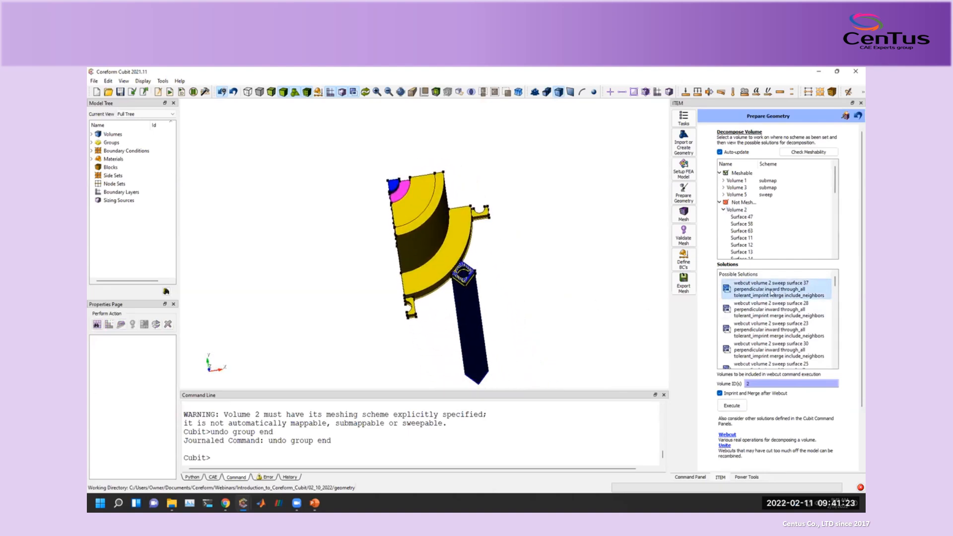
scroll(445, 332, "up", 4)
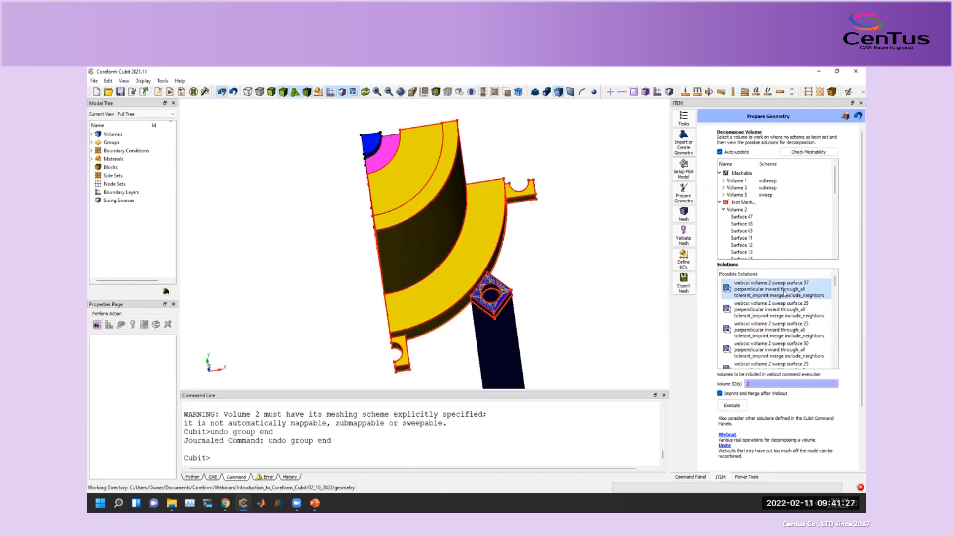
left_click_drag(370, 311, 415, 342)
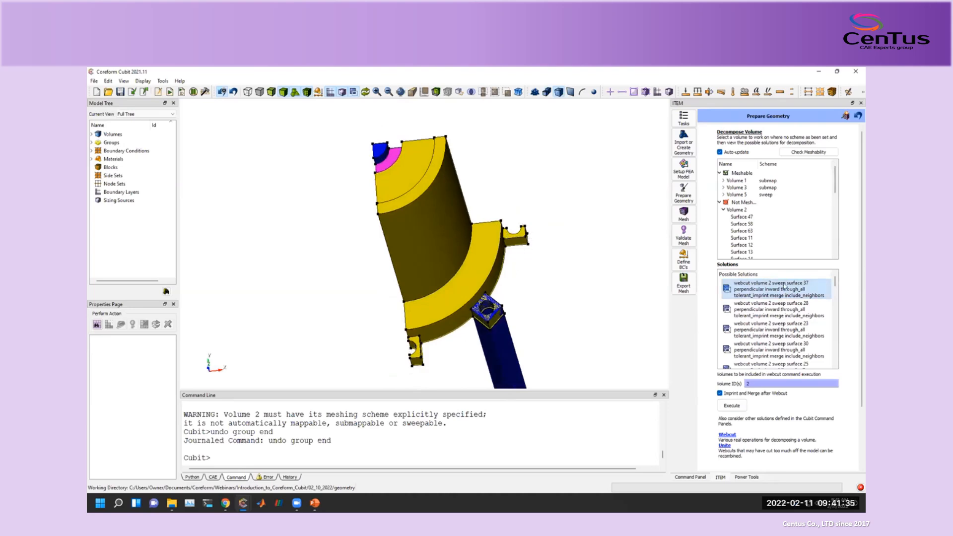
Preview the remaining suggested webcuts for Volume 2 one by one, up to the perpendicular inward sweep of surface 20.
key("Down")
key("Down")
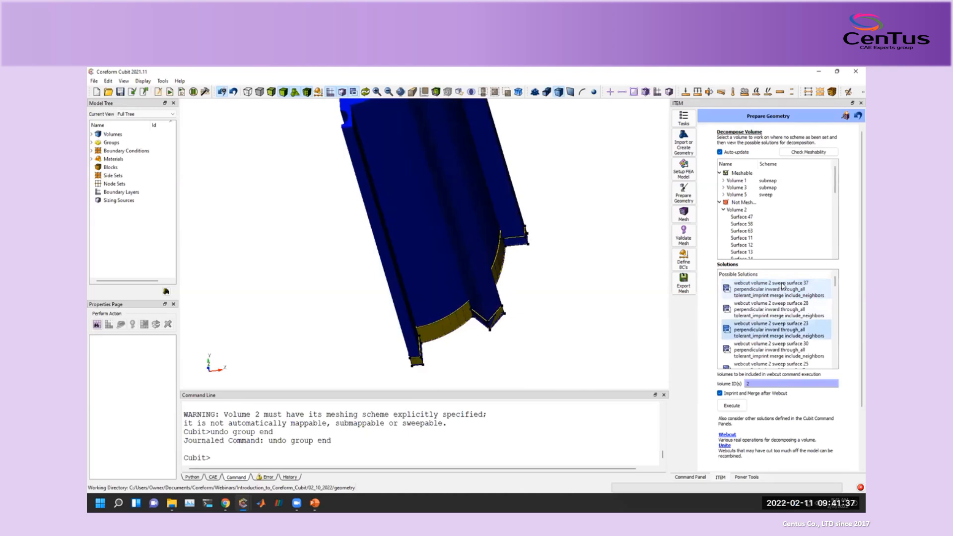
key("Down")
key("Down")
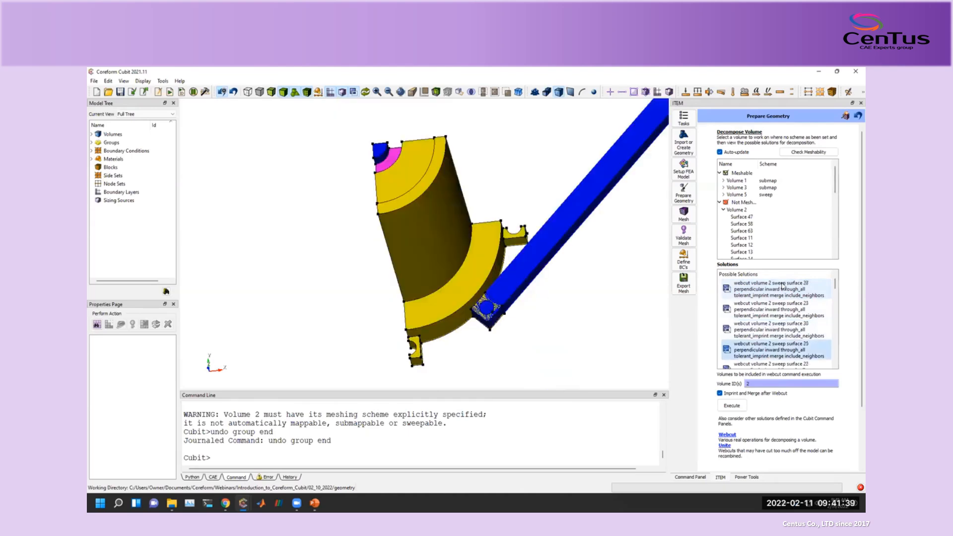
key("Down")
key("Down")
key("Down")
key("Down")
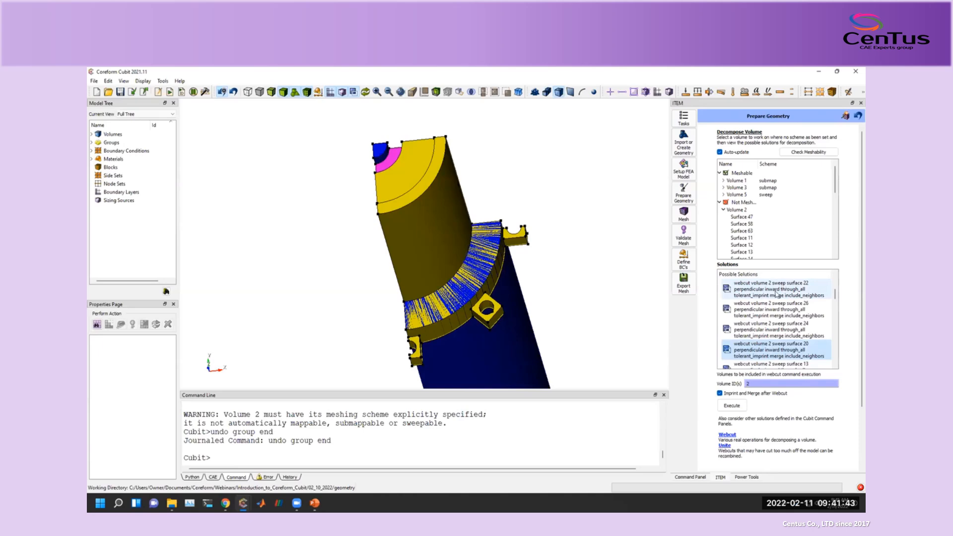
Webcut Volume 2 by sweeping surface 20 perpendicular inward through all, including neighbors and imprinting and merging the result.
left_click_drag(504, 270, 417, 252)
scroll(401, 310, "up", 3)
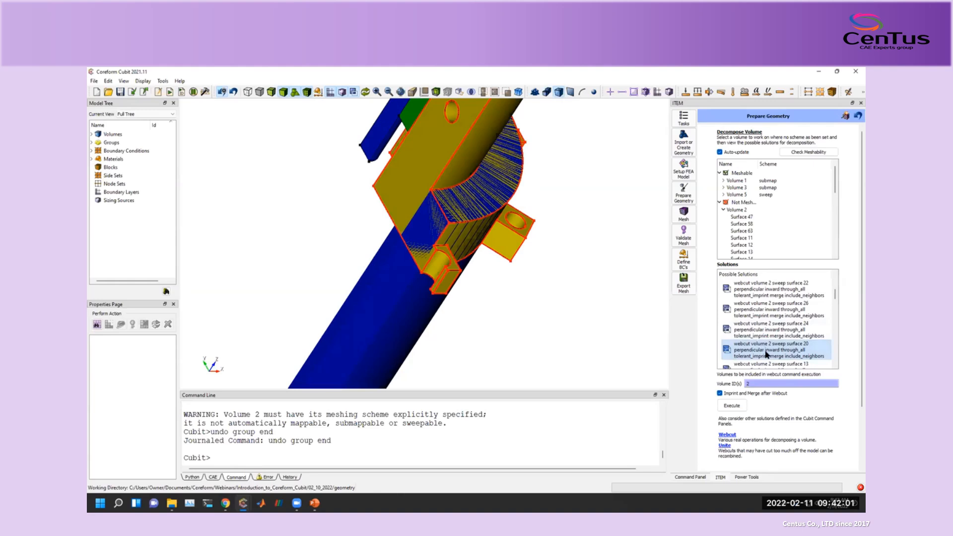
left_click(734, 406)
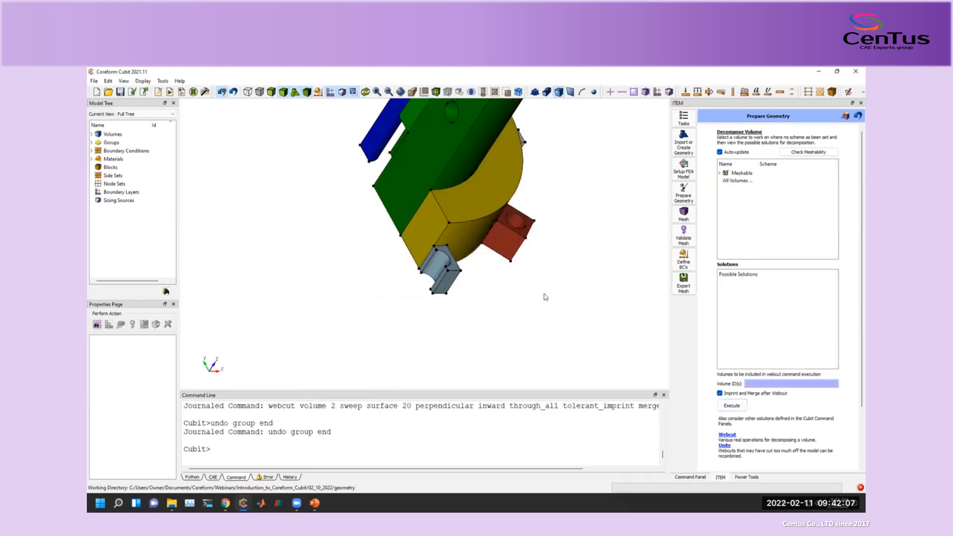
Review the schemes of all meshable volumes after the webcut and check the meshability again.
middle_click_drag(565, 219, 531, 280)
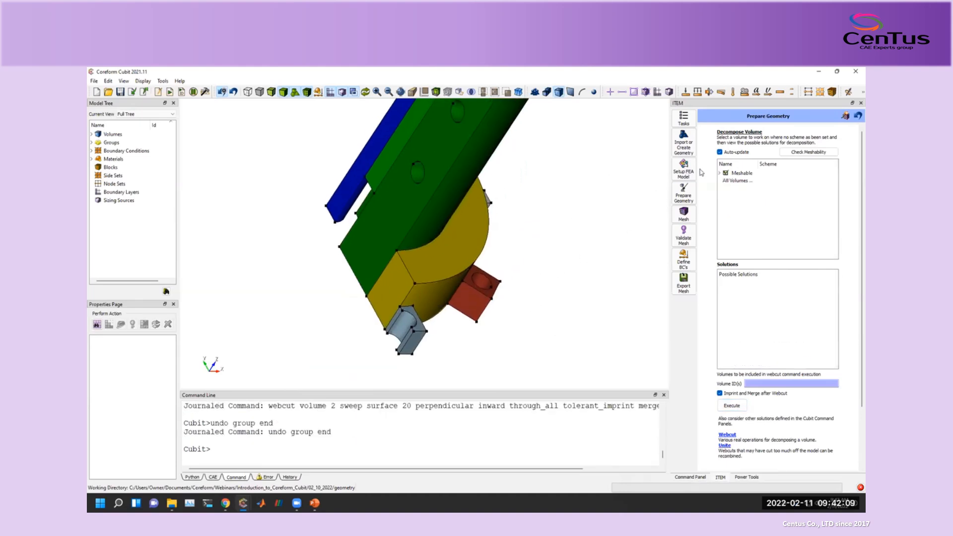
left_click(719, 173)
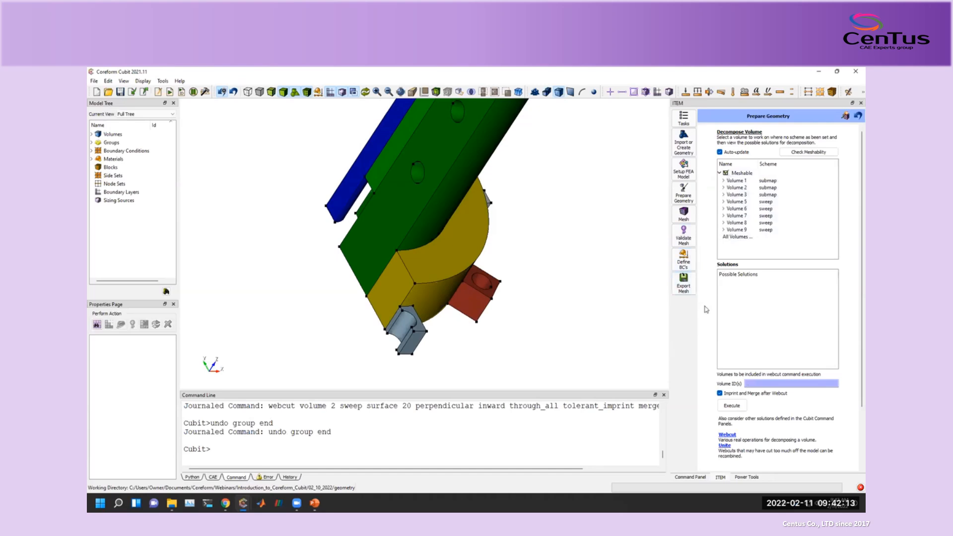
scroll(844, 270, "down", 2)
scroll(817, 175, "up", 2)
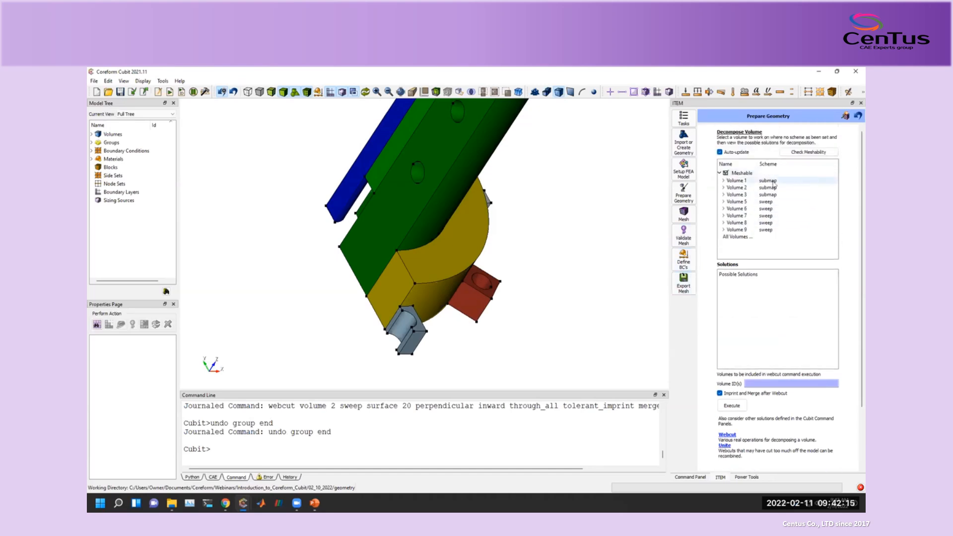
left_click(812, 153)
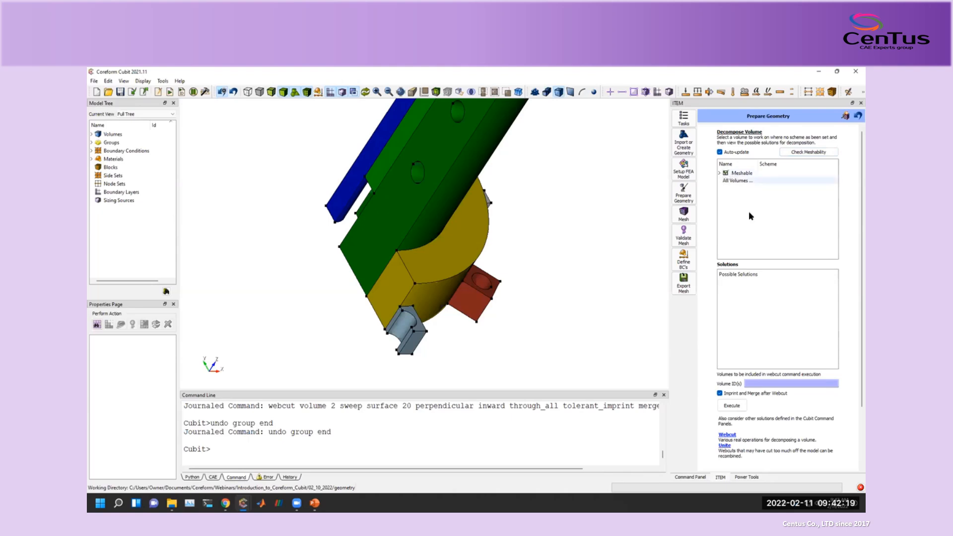
Finish the Decompose Volume and Build Meshable Topology tasks, run the checked geometry diagnostics again and dismiss their progress report.
scroll(836, 418, "down", 2)
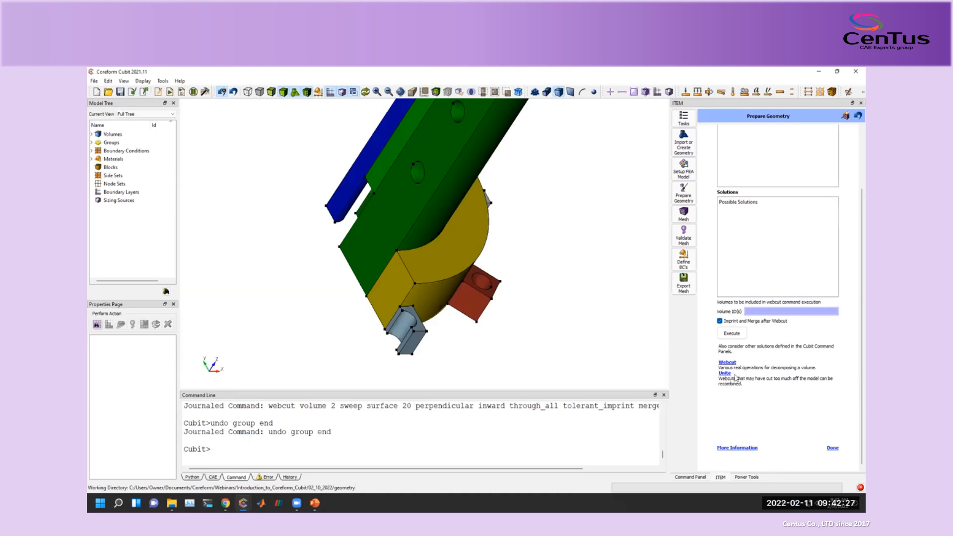
left_click(833, 449)
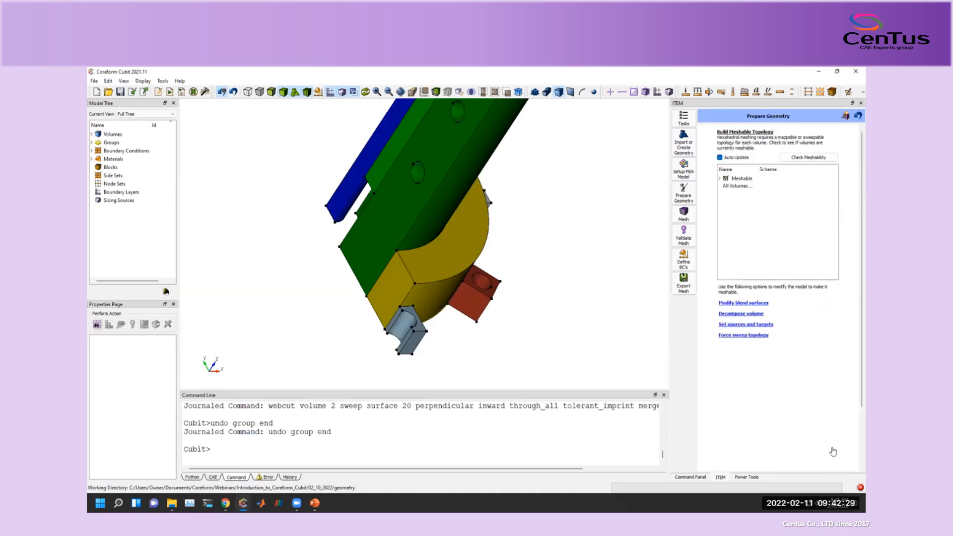
scroll(786, 392, "down", 3)
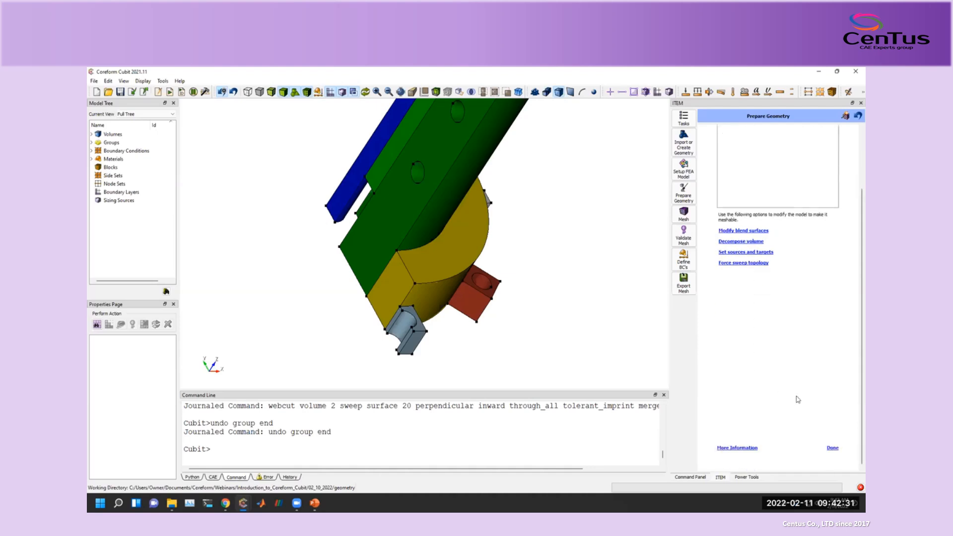
left_click(832, 449)
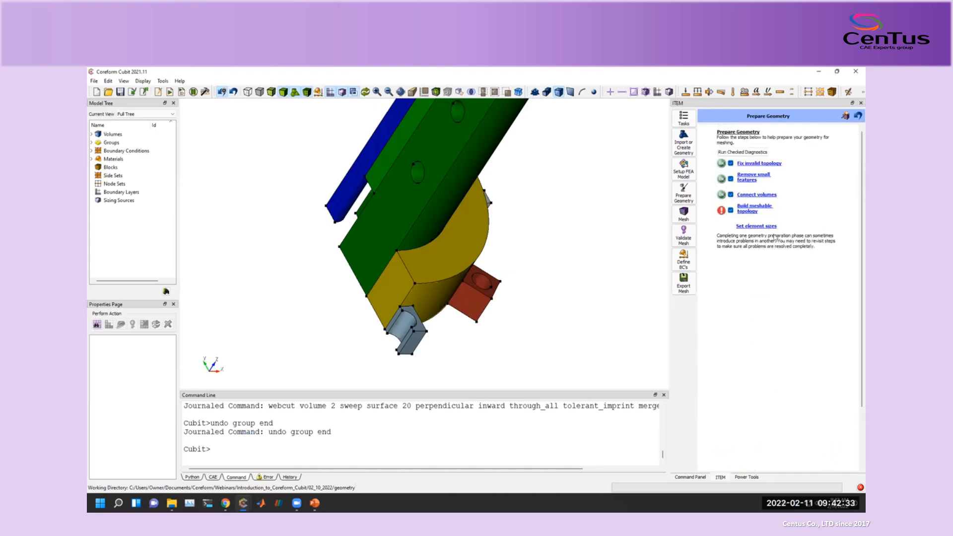
left_click(753, 153)
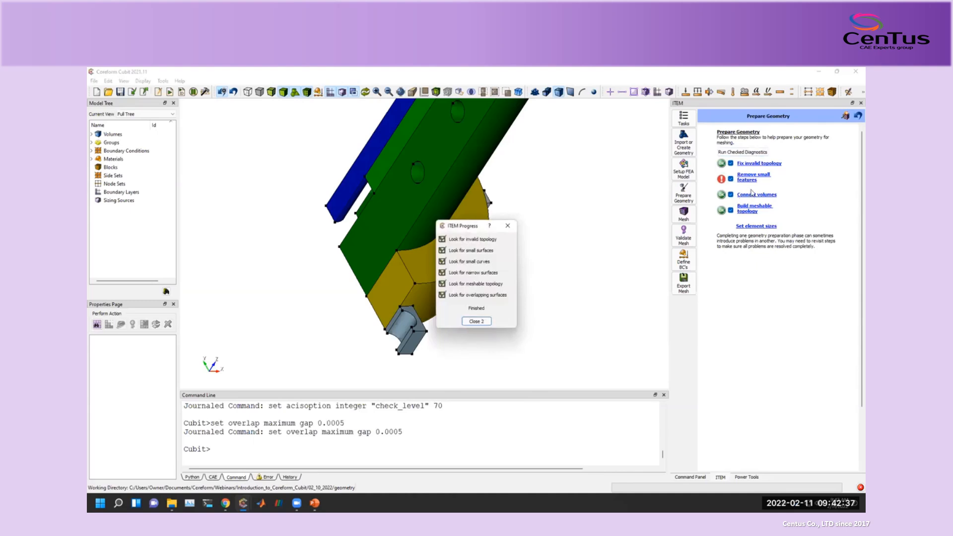
left_click(476, 320)
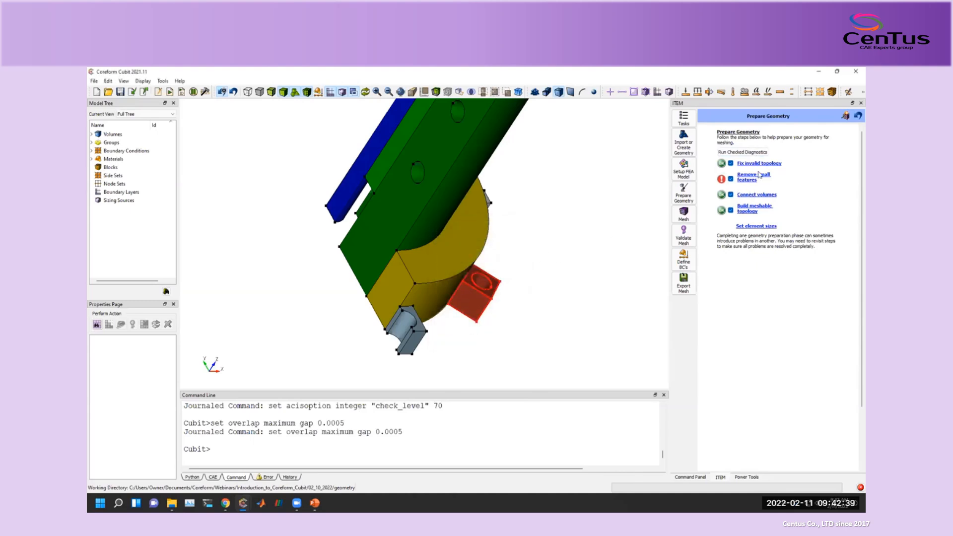
Go to the Remove Small Features task, detect small features in all volumes and expand the small curves group.
scroll(514, 257, "down", 4)
scroll(515, 259, "down", 3)
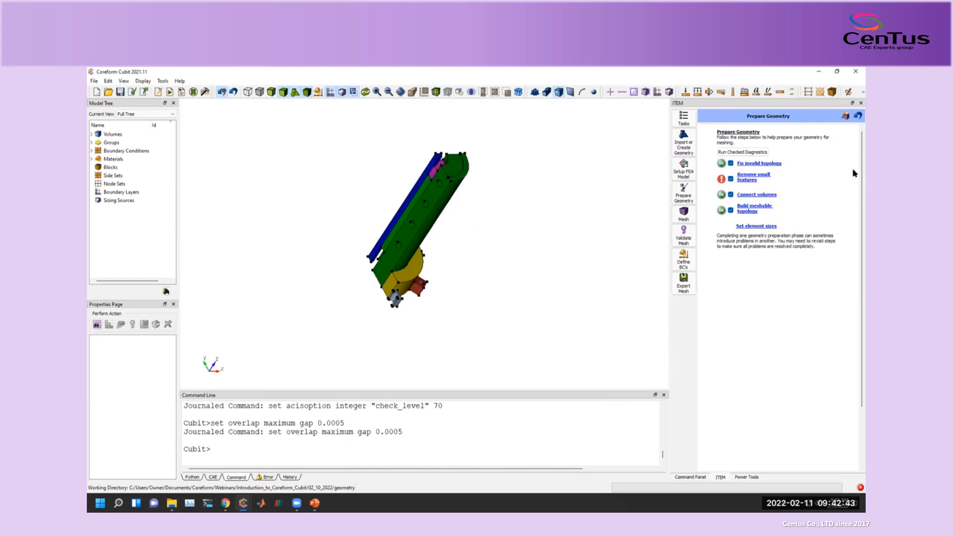
left_click(753, 177)
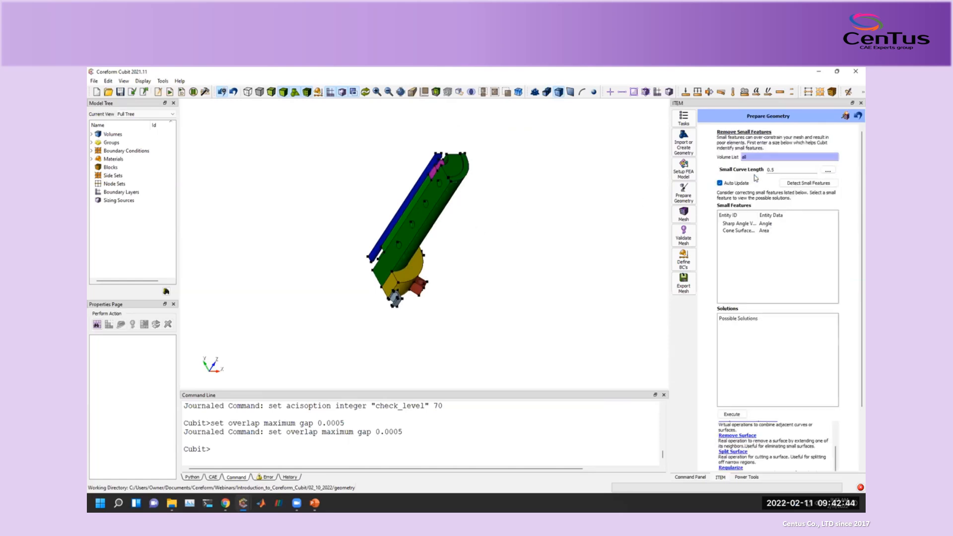
left_click(801, 184)
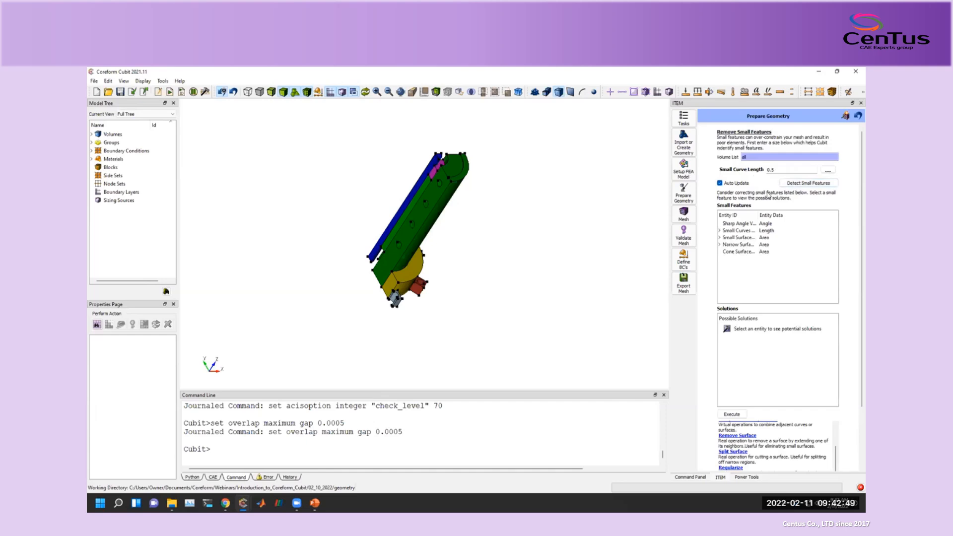
left_click(719, 231)
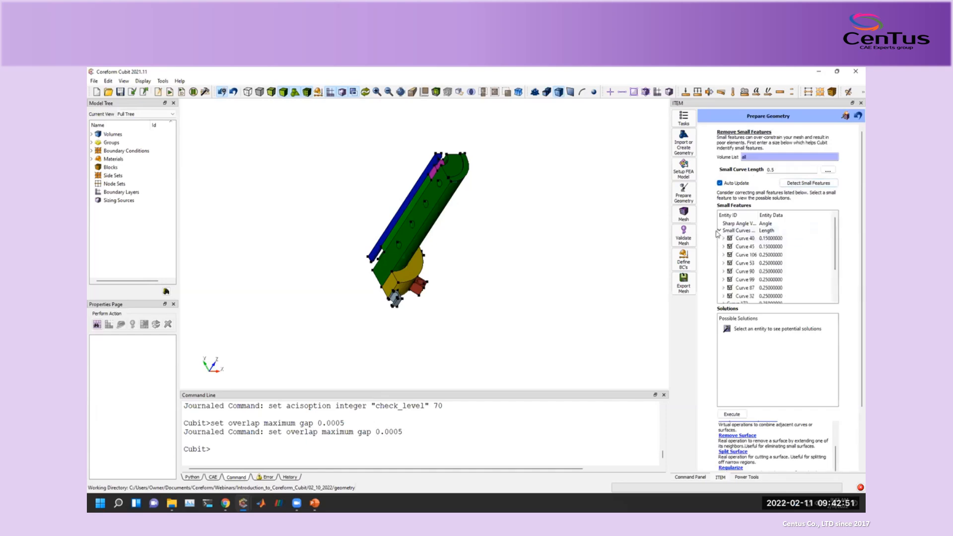
Select the small Curve 172 and fly in to it to inspect where it lies on the model.
scroll(720, 238, "down", 4)
left_click(744, 241)
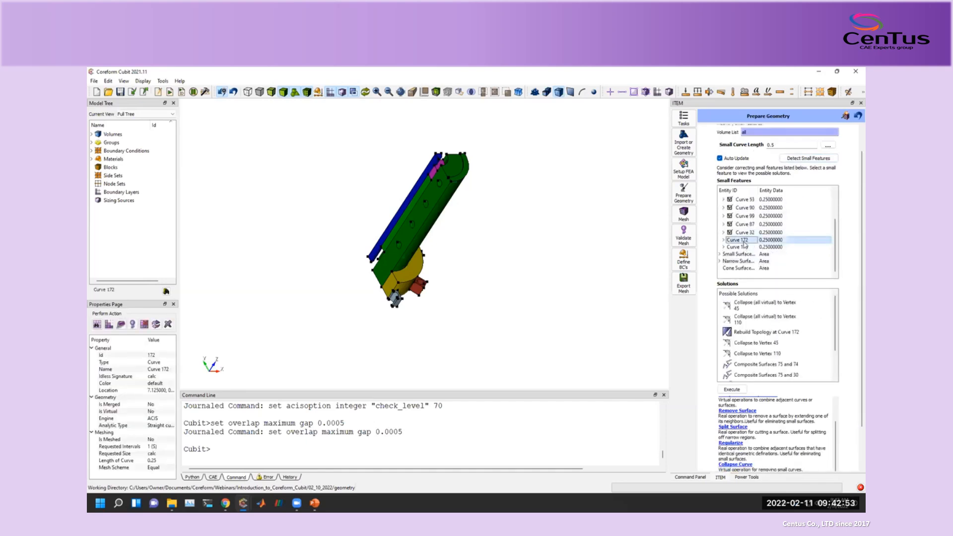
right_click(744, 244)
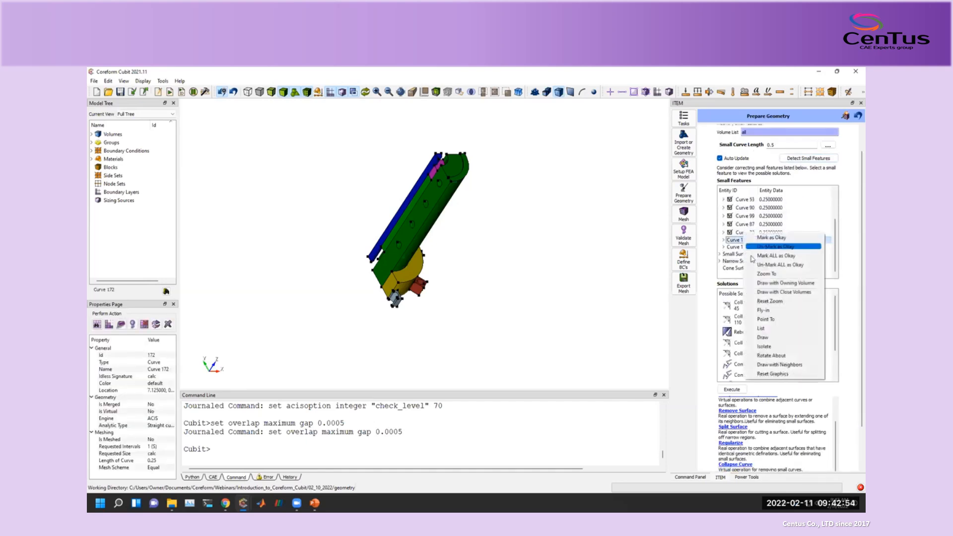
left_click(773, 312)
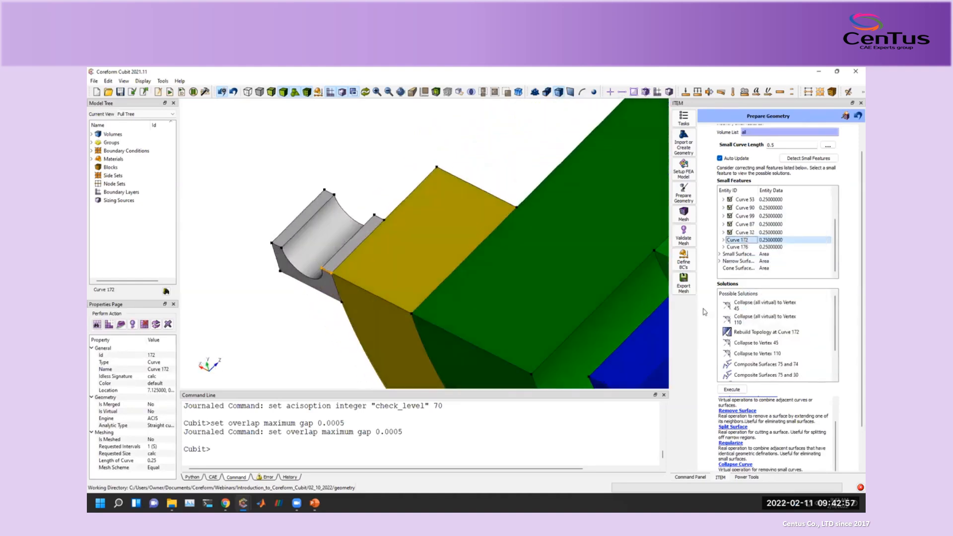
scroll(466, 291, "down", 5)
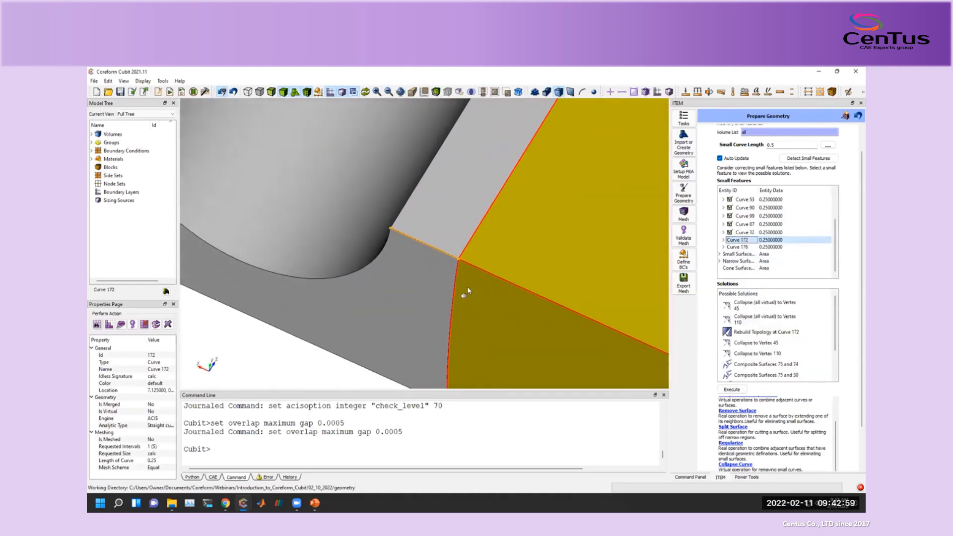
Check the surroundings of small Curve 172 on the model and mark that curve as okay.
scroll(468, 289, "down", 4)
middle_click_drag(443, 243, 449, 315)
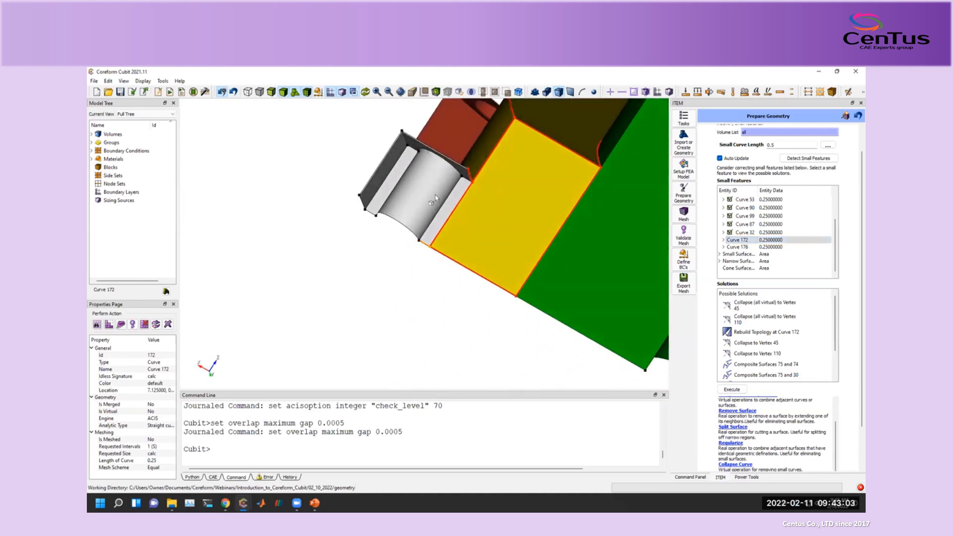
middle_click_drag(469, 175, 425, 181)
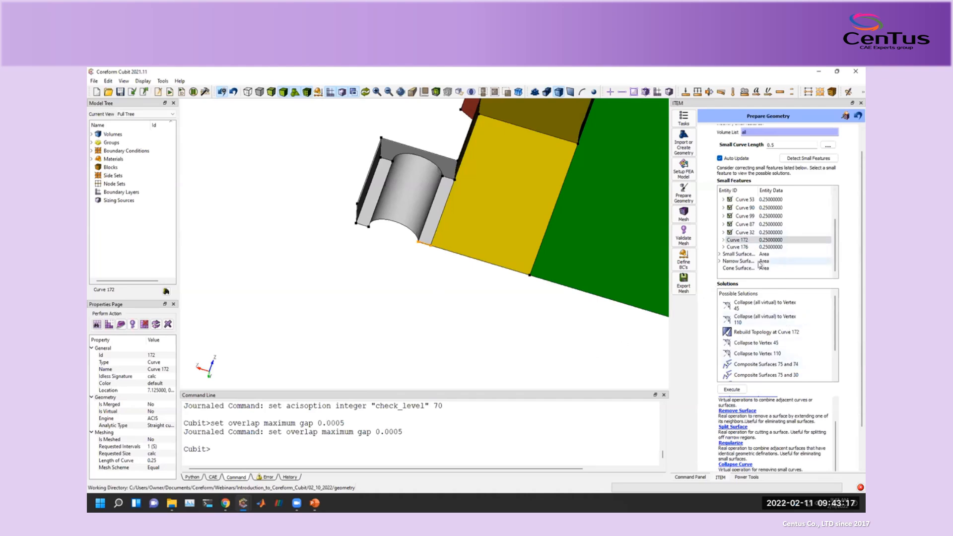
right_click(747, 240)
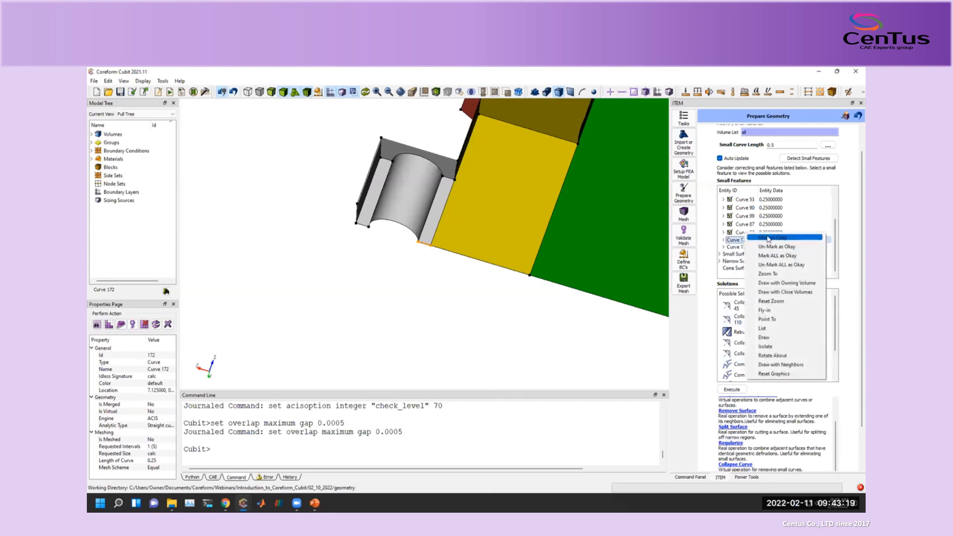
left_click(772, 237)
Select small Curve 176, fly in to inspect it and mark it as okay.
left_click(759, 248)
right_click(759, 248)
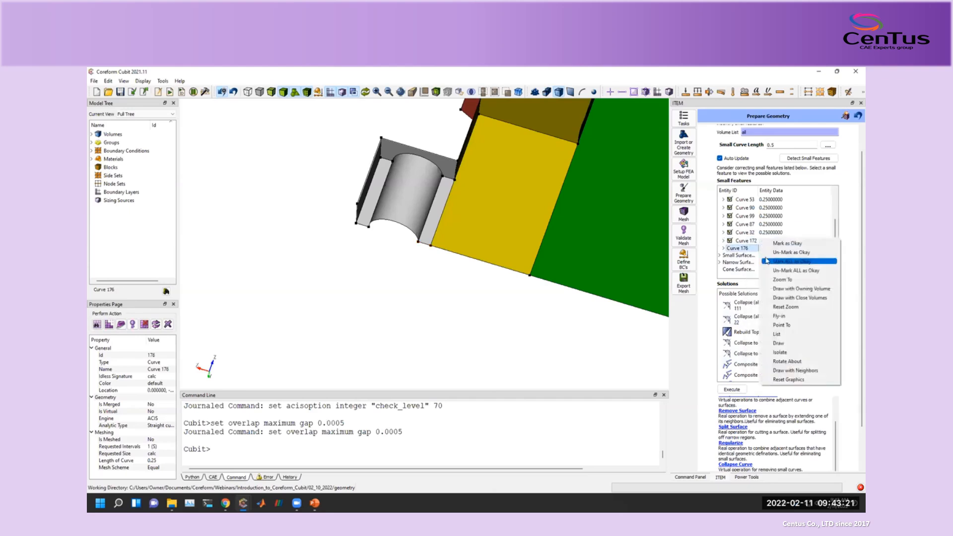
left_click(781, 315)
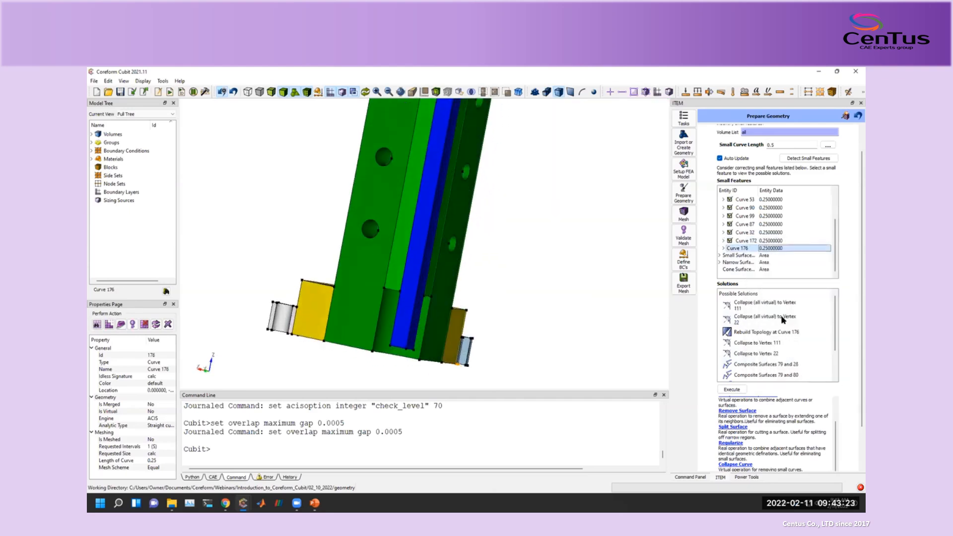
right_click(756, 246)
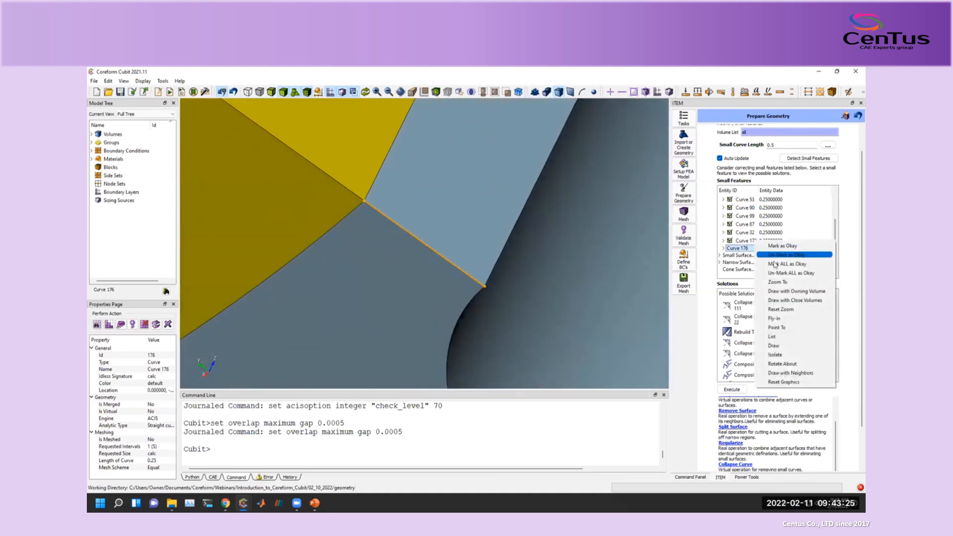
left_click(781, 247)
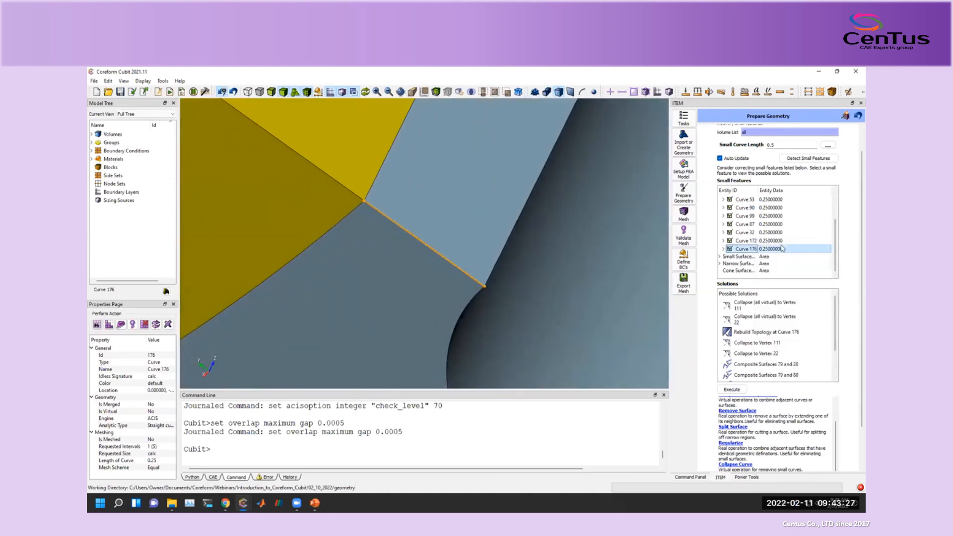
Expand the small surfaces group, inspect Surface 79 and Surface 75, and mark all listed features as okay.
left_click(719, 256)
scroll(741, 257, "down", 3)
left_click(746, 221)
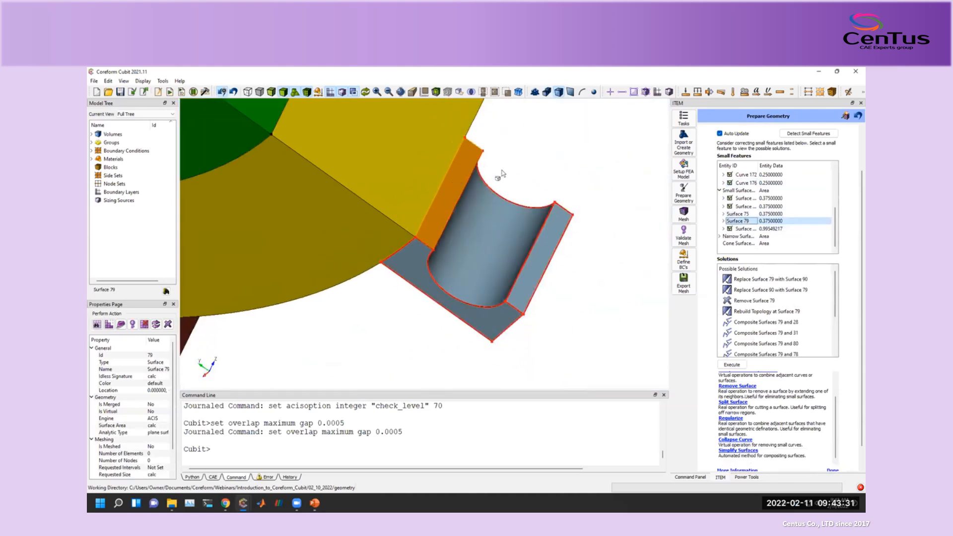
left_click(757, 212)
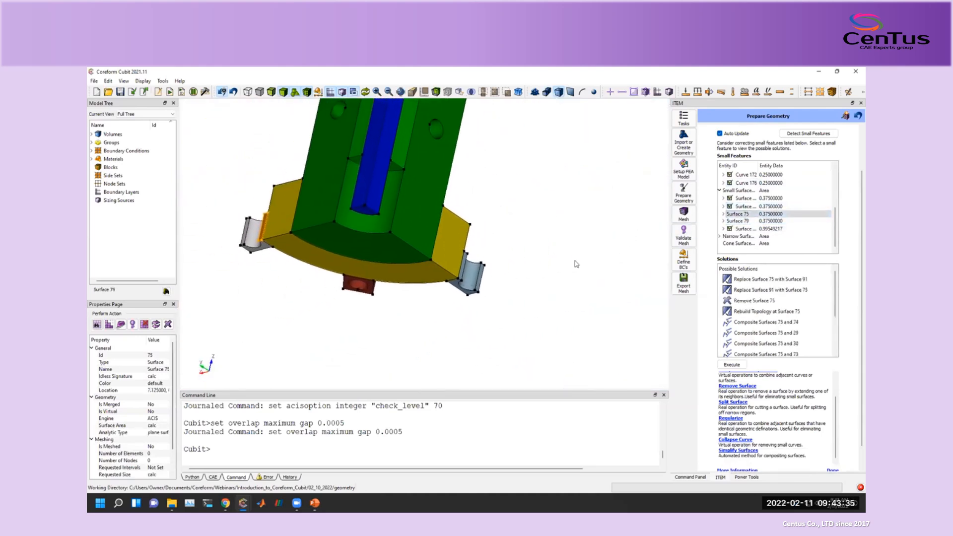
right_click(753, 213)
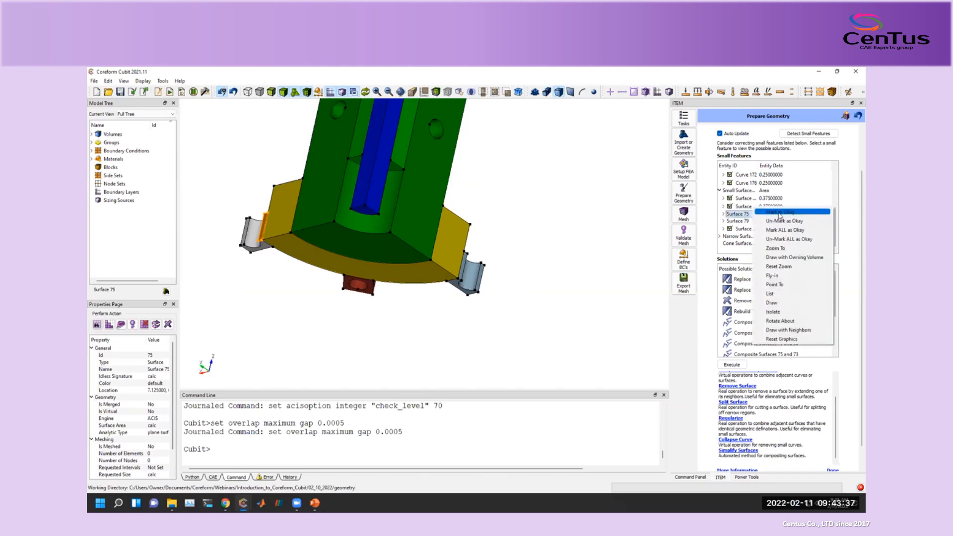
left_click(786, 231)
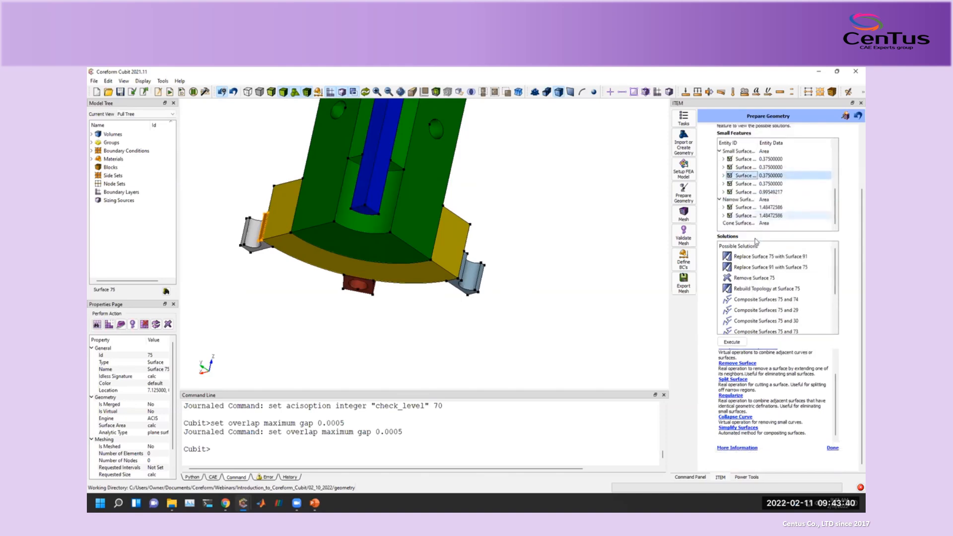
Finish the Remove Small Features task, rerun the checked diagnostics, dismiss their progress report and complete the Prepare Geometry stage.
left_click(833, 449)
left_click(739, 152)
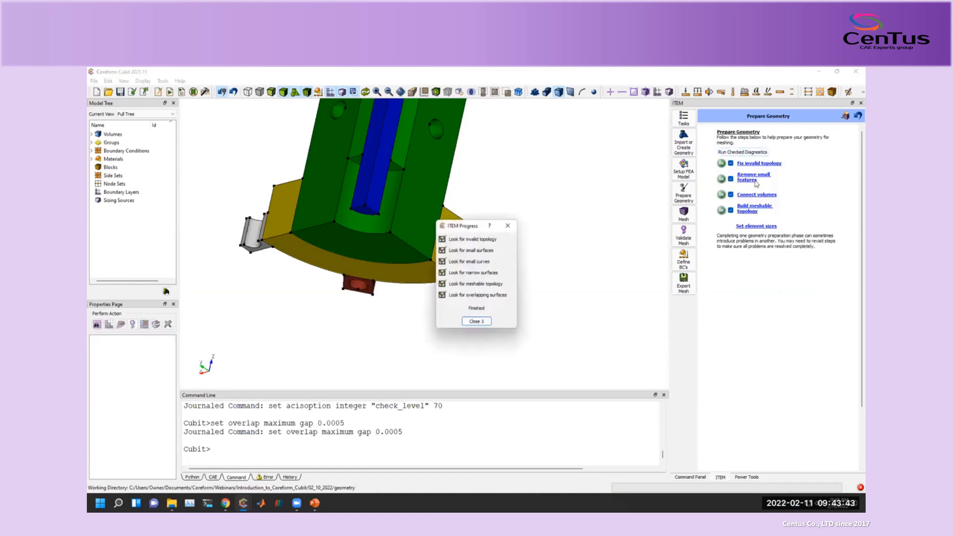
left_click(486, 322)
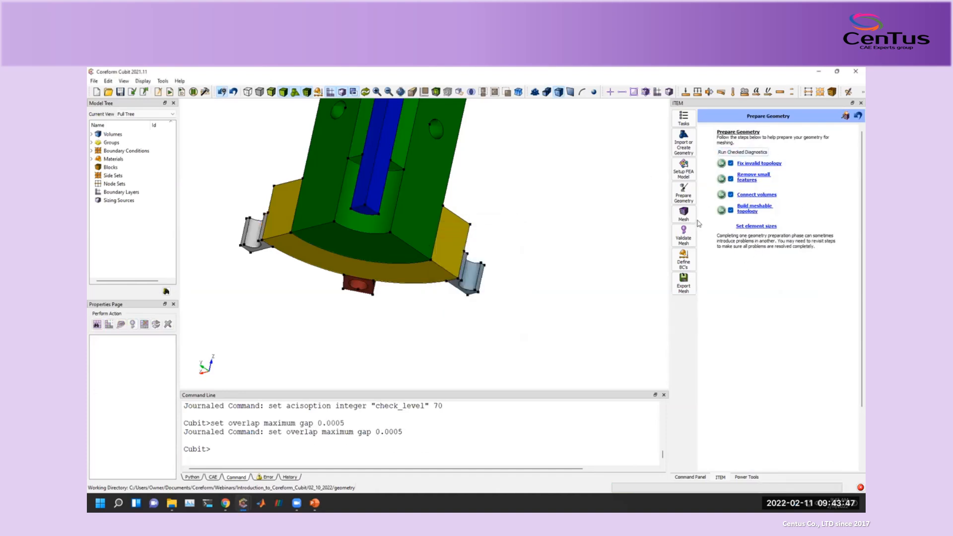
scroll(769, 425, "down", 2)
left_click(832, 449)
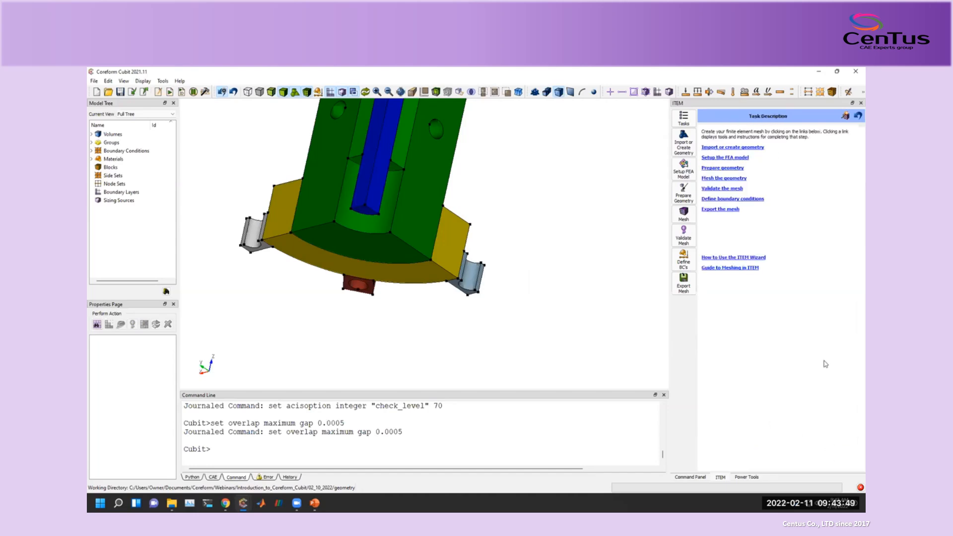
Go to the Mesh the Geometry task and generate the mesh for all volumes.
left_click(731, 179)
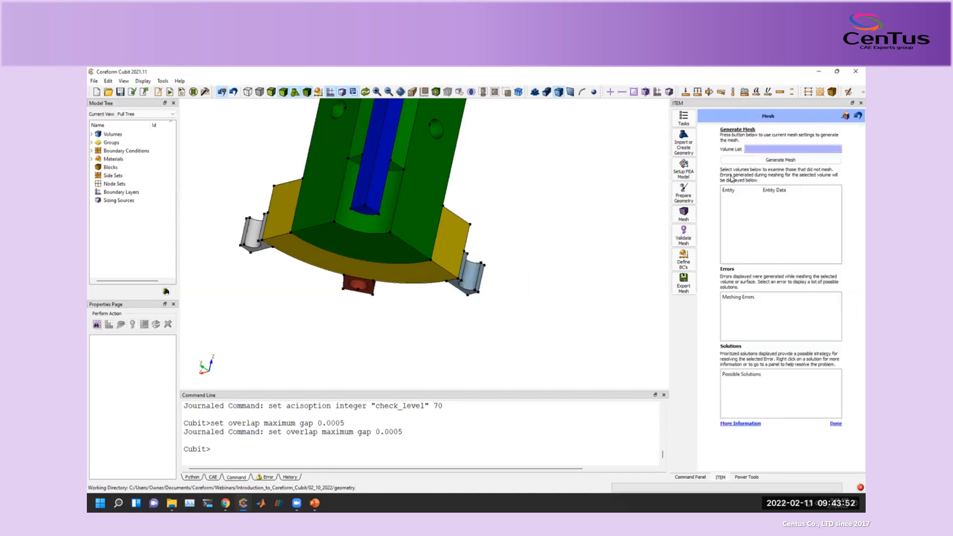
left_click(771, 148)
right_click(772, 148)
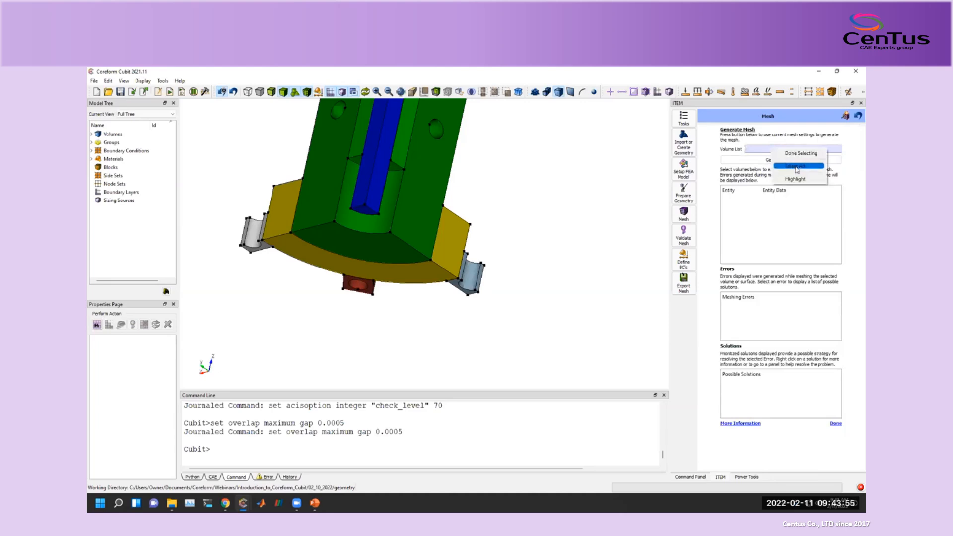
left_click(806, 154)
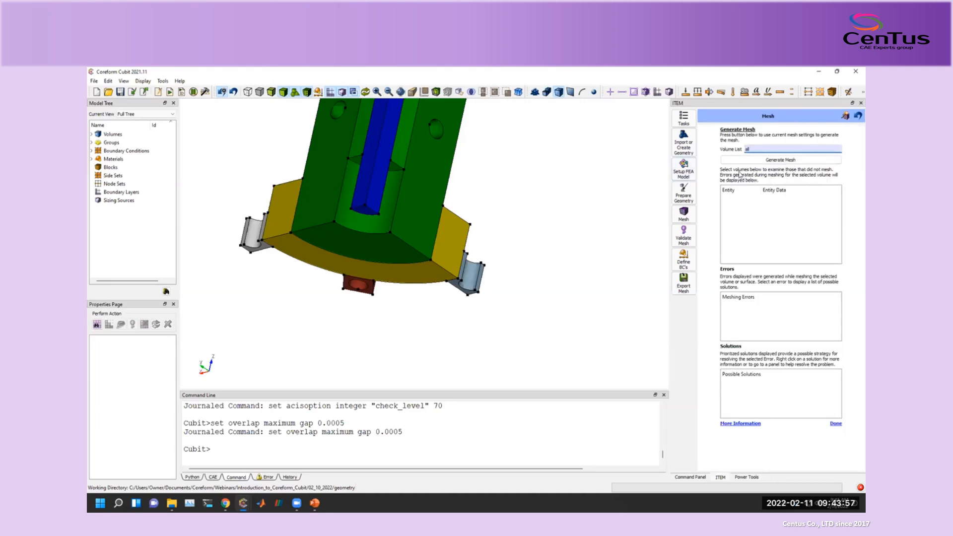
left_click(762, 162)
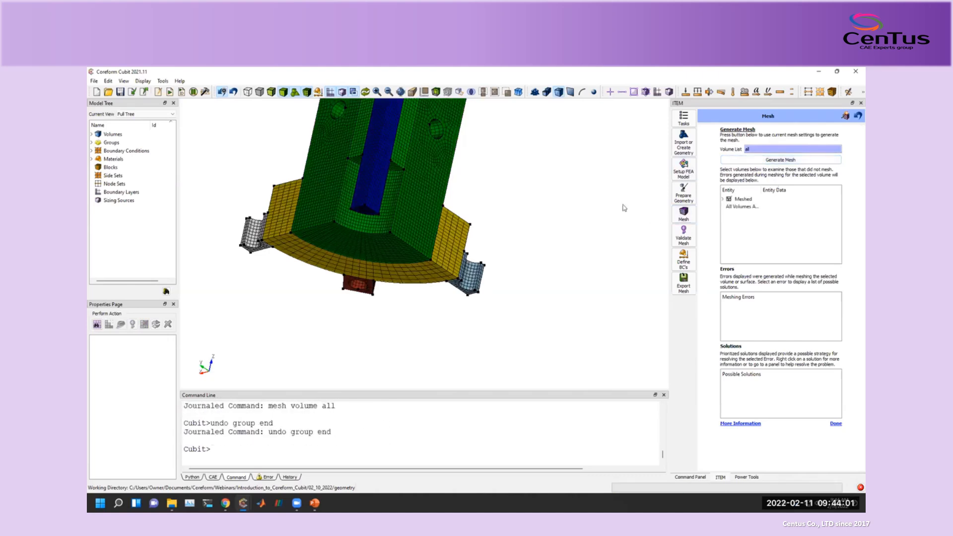
Review the meshing output log and look over the generated mesh on the lower part of the assembly.
scroll(278, 446, "up", 3)
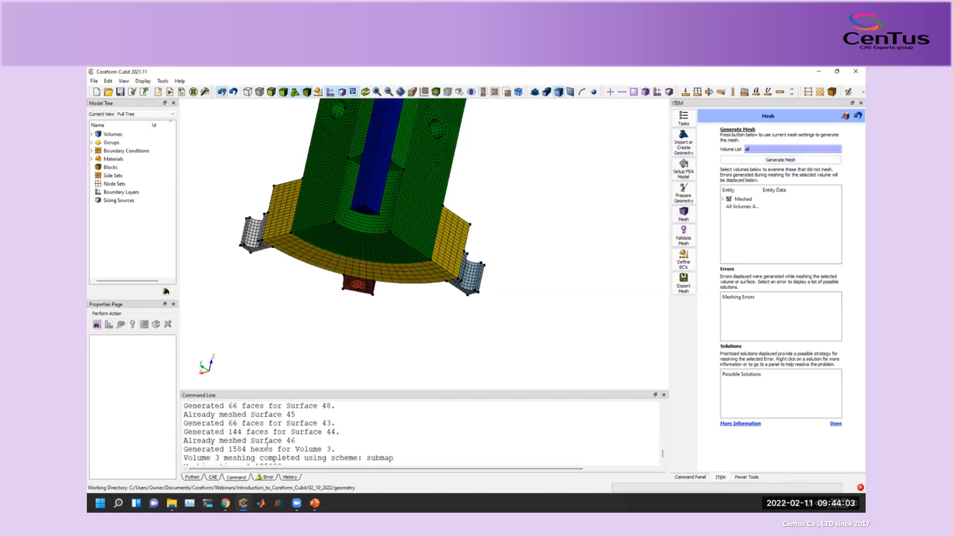
scroll(318, 441, "down", 3)
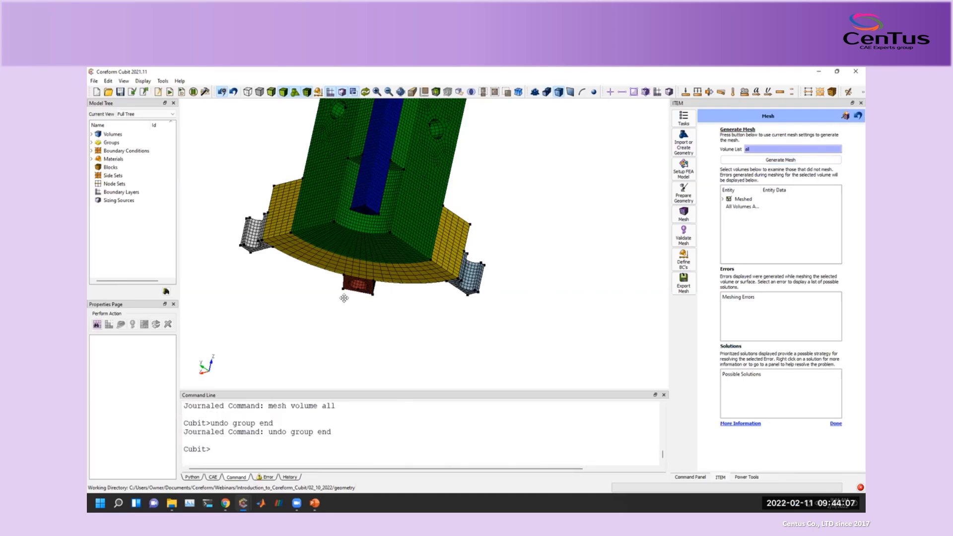
middle_click_drag(344, 298, 361, 341)
scroll(364, 330, "down", 5)
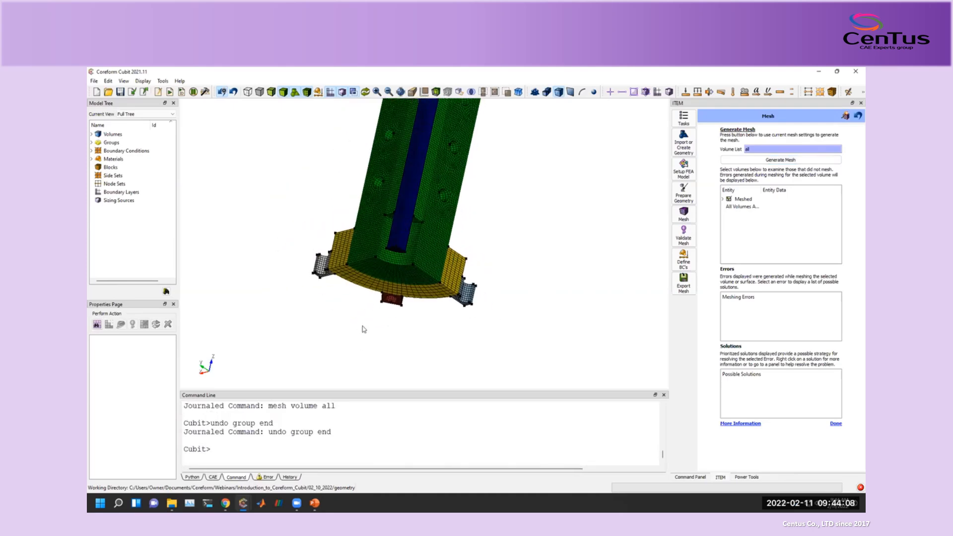
Select all volumes of the assembly together and list their mesh information.
left_click(340, 439)
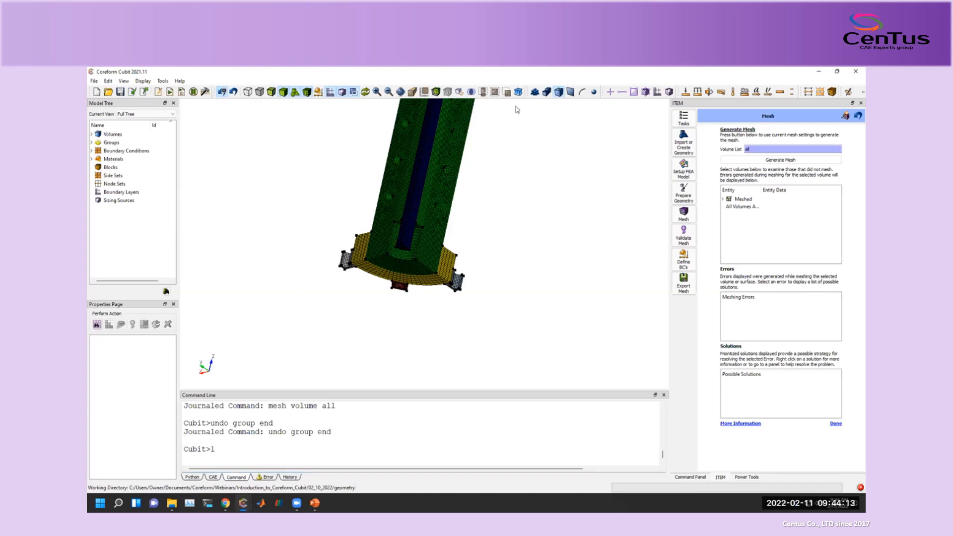
scroll(407, 333, "down", 4)
left_click_drag(353, 311, 540, 120)
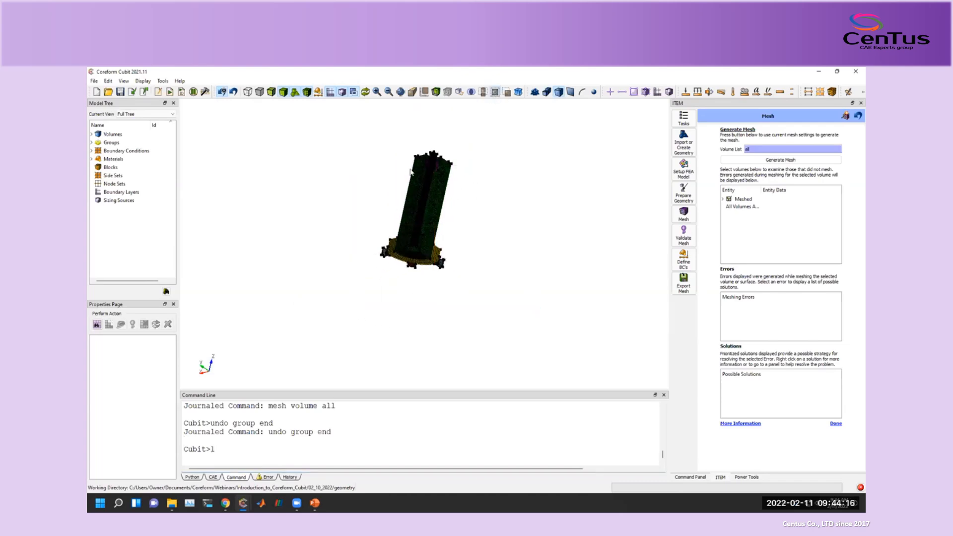
right_click(424, 190)
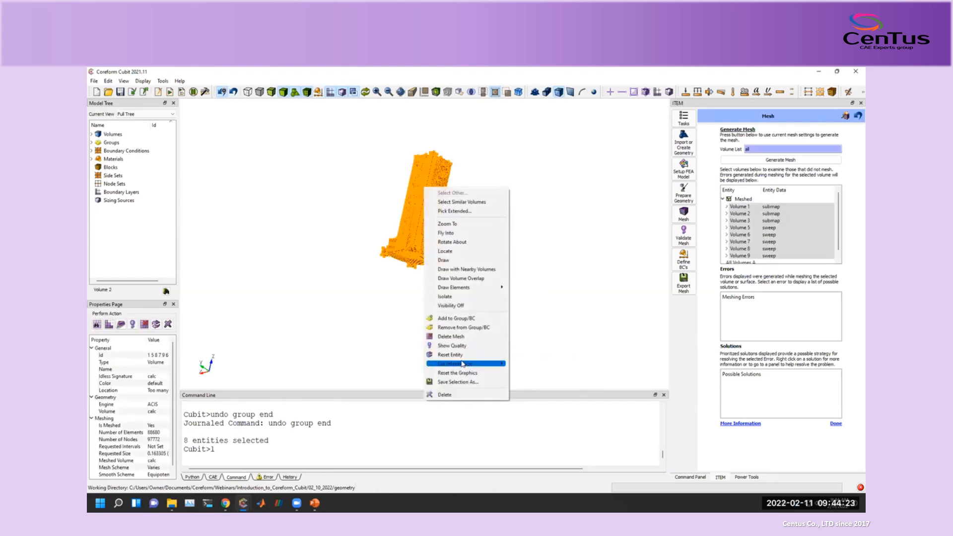
mouse_move(462, 363)
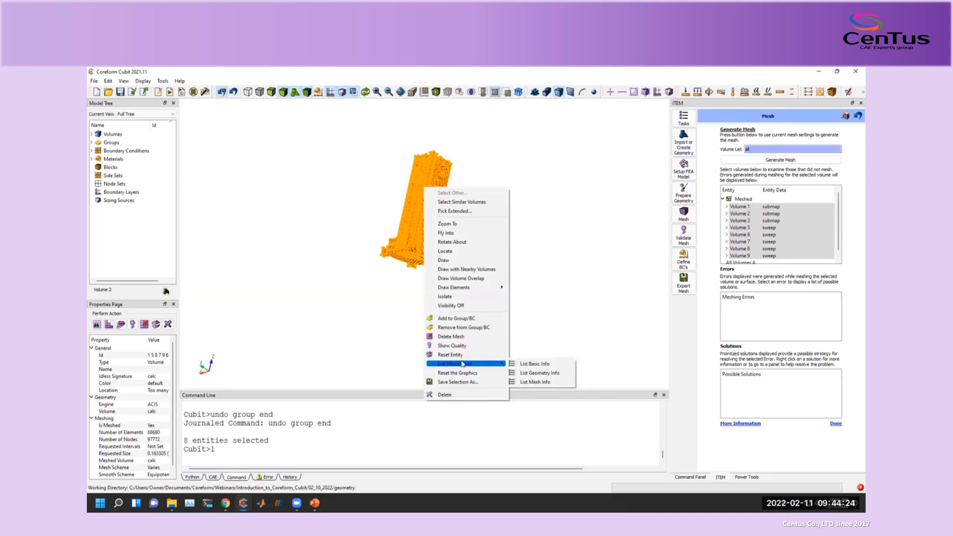
left_click(534, 382)
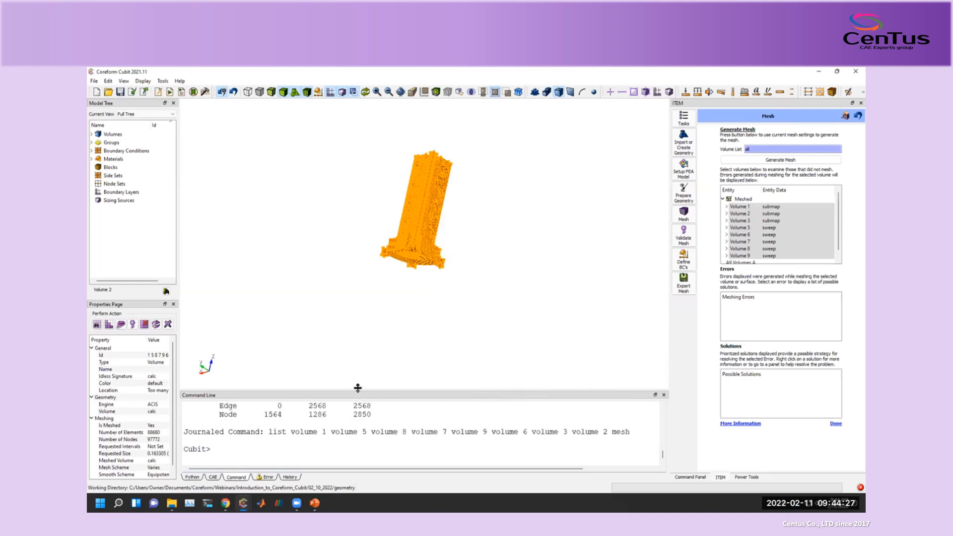
Enlarge the command output area and read through the listed mesh schemes and element counts of each volume.
left_click_drag(358, 388, 361, 323)
scroll(356, 382, "up", 8)
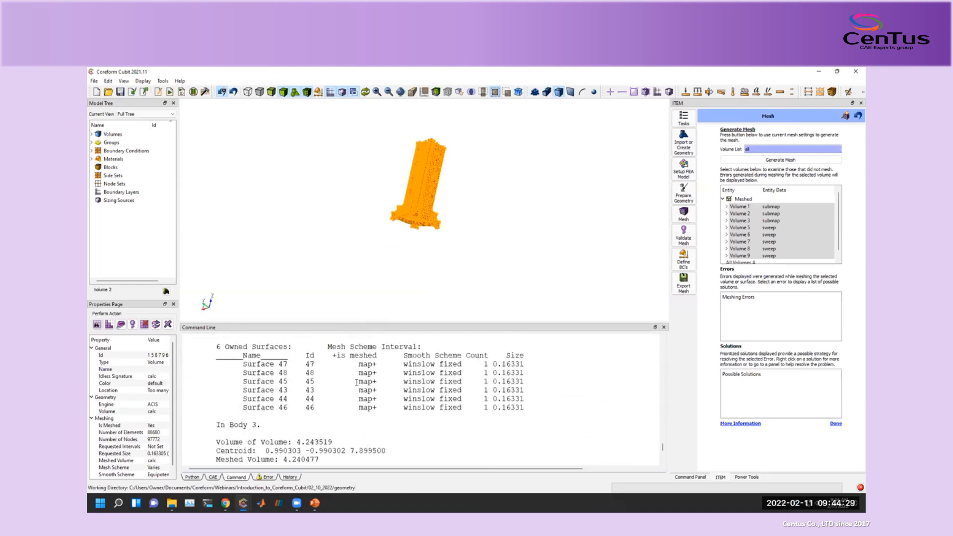
scroll(356, 383, "down", 12)
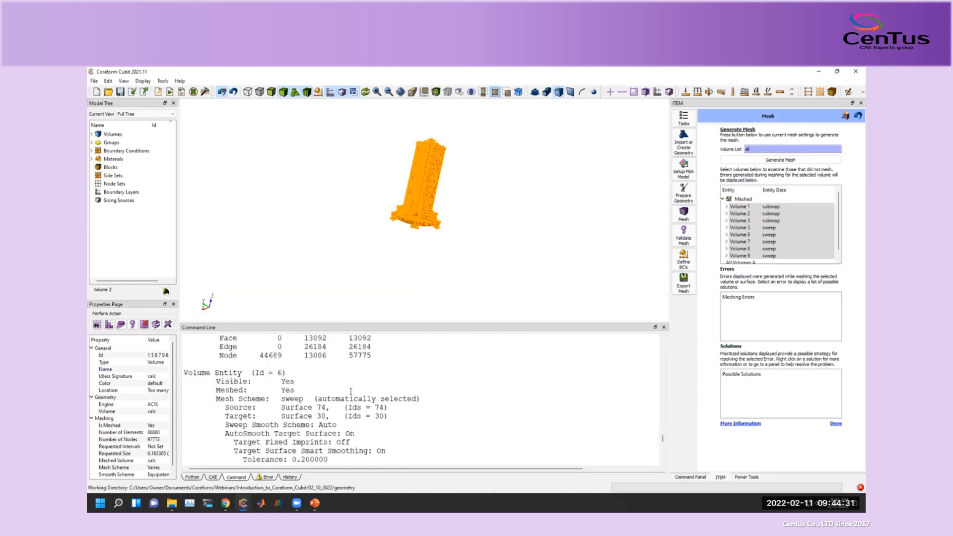
scroll(351, 393, "down", 15)
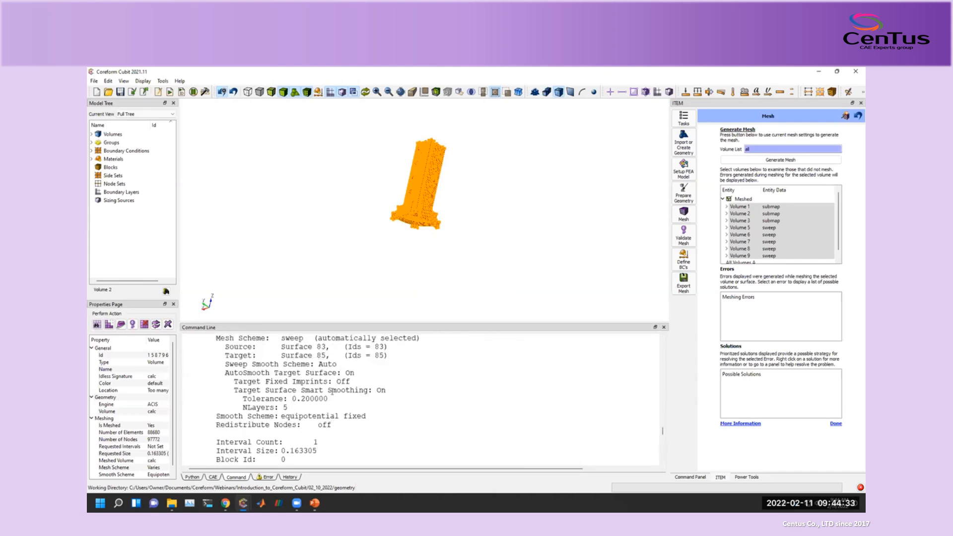
scroll(332, 392, "down", 15)
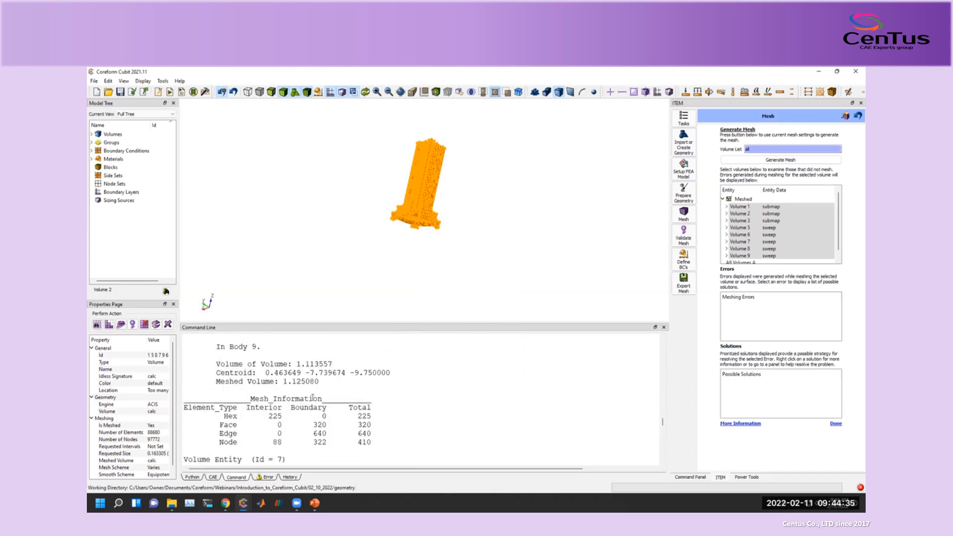
scroll(313, 397, "up", 20)
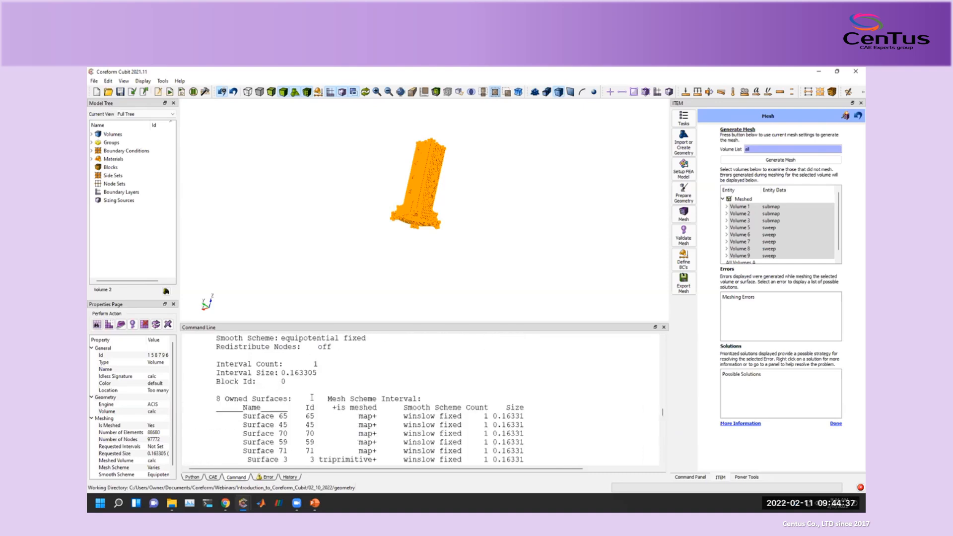
scroll(312, 398, "up", 20)
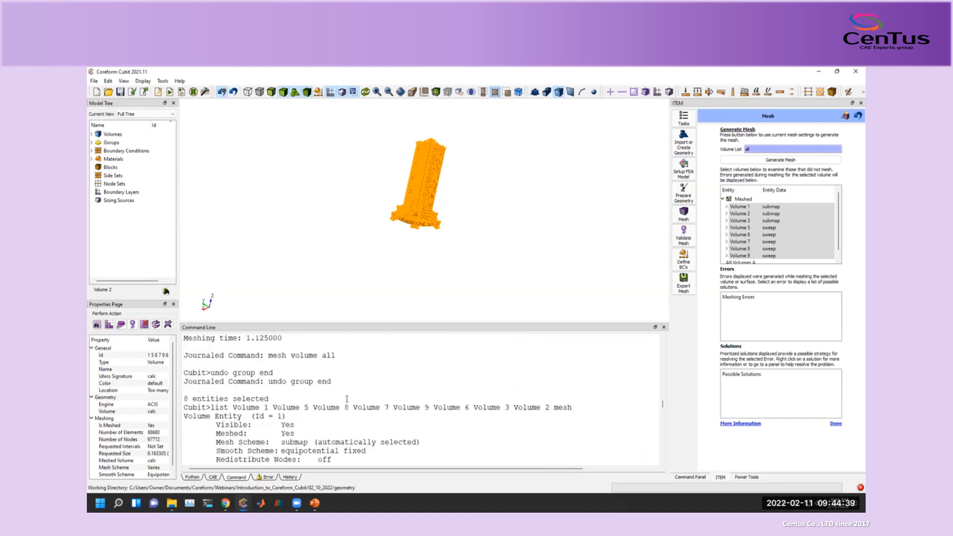
Run the command "list totals" and examine the mesh entity totals for the whole model.
left_click(351, 388)
type("list ")
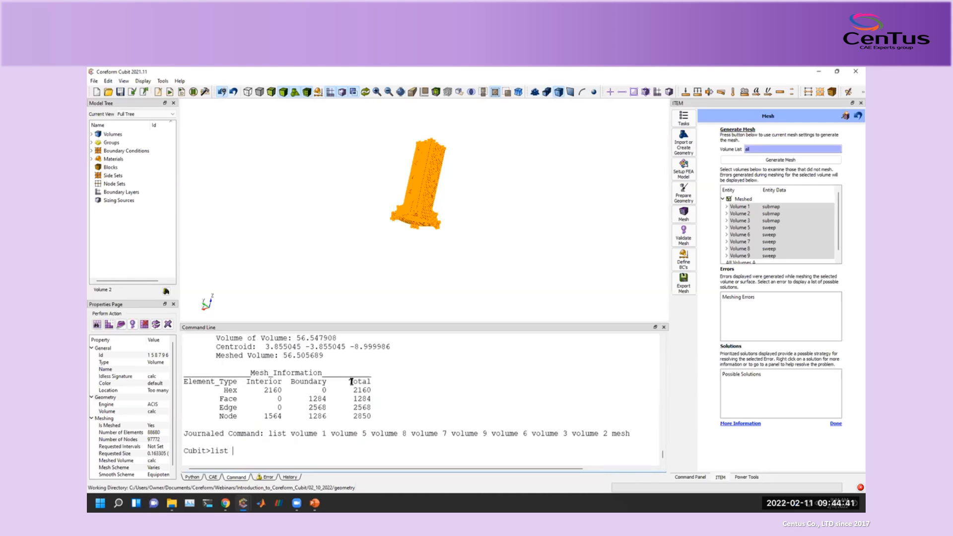
type("totals")
key("Return")
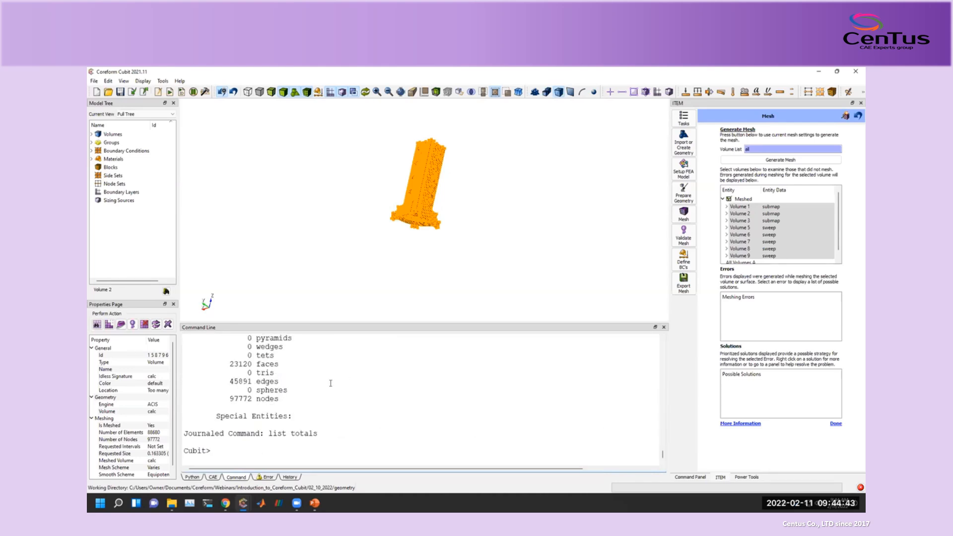
scroll(244, 405, "up", 2)
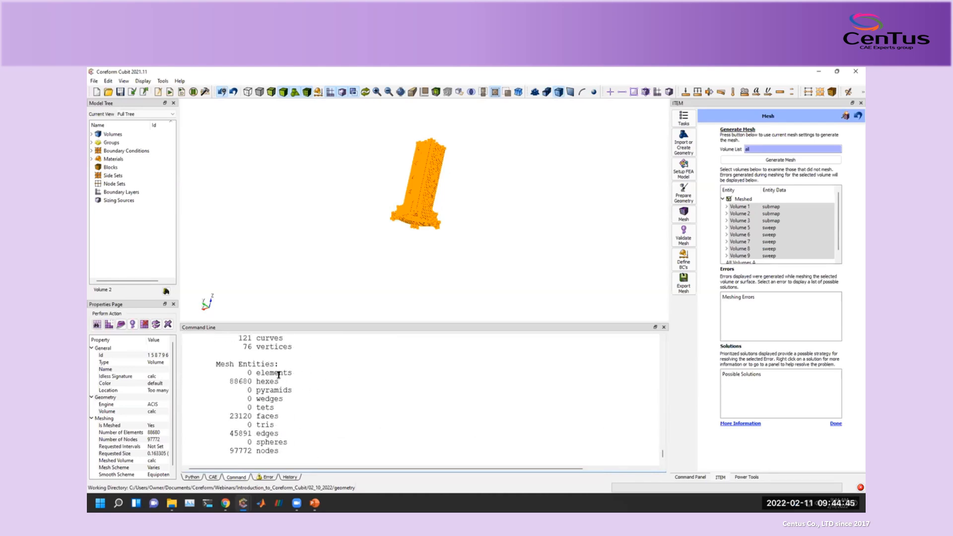
Highlight the number of hexes in the listed mesh entity totals.
left_click_drag(230, 381, 252, 381)
left_click(230, 381)
left_click_drag(230, 381, 252, 381)
Clear the volume selection, inspect the mesh on the flange and lugs, and shrink the command output area.
left_click(447, 290)
scroll(468, 180, "up", 6)
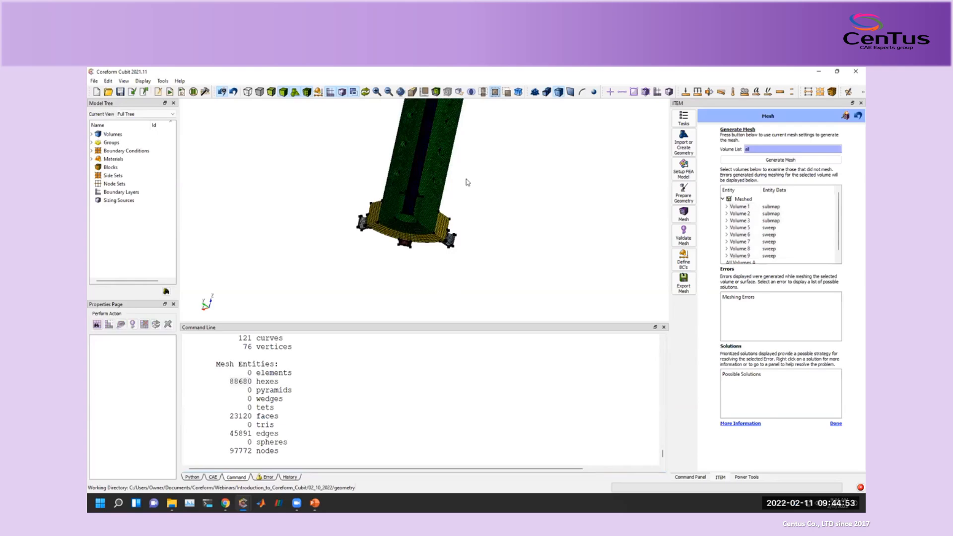
middle_click_drag(468, 181, 442, 323)
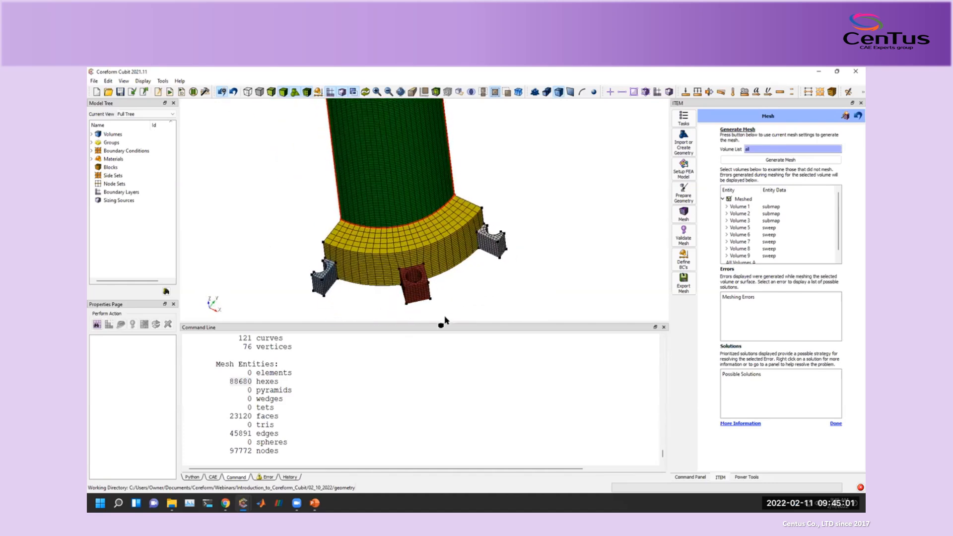
left_click_drag(449, 321, 449, 380)
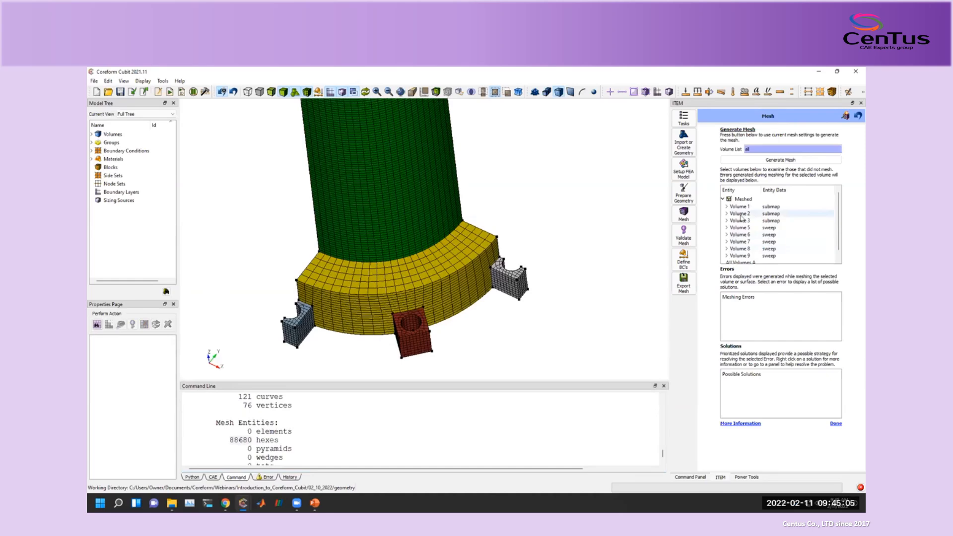
Select Volume 9 among the meshed volumes, look at its available actions, and finish the mesh generation task.
scroll(774, 244, "down", 1)
left_click(754, 248)
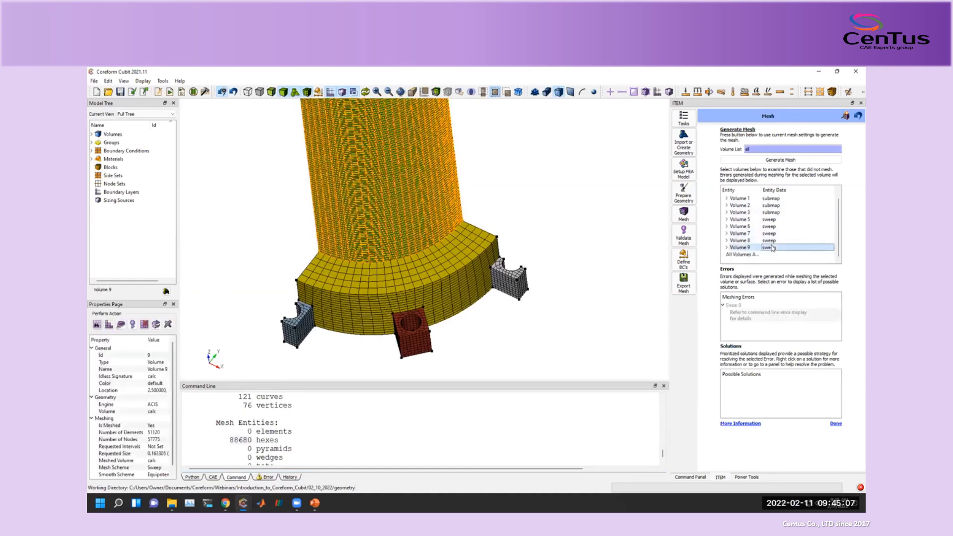
right_click(756, 250)
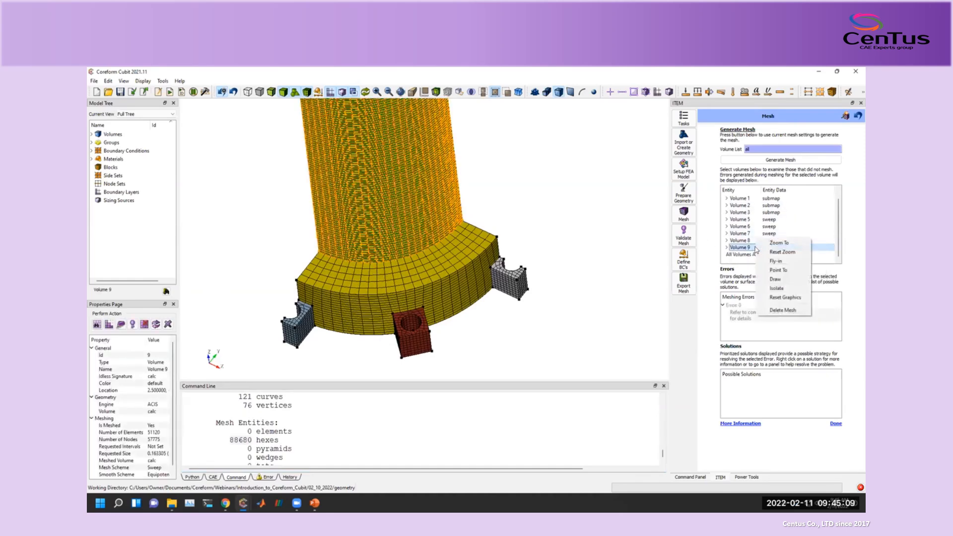
left_click(743, 361)
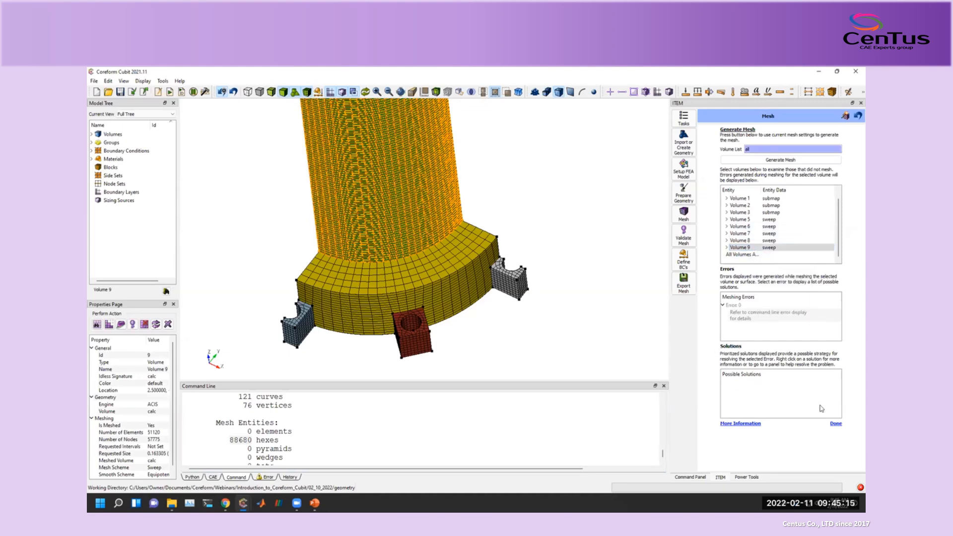
left_click(738, 425)
left_click(572, 254)
left_click(836, 424)
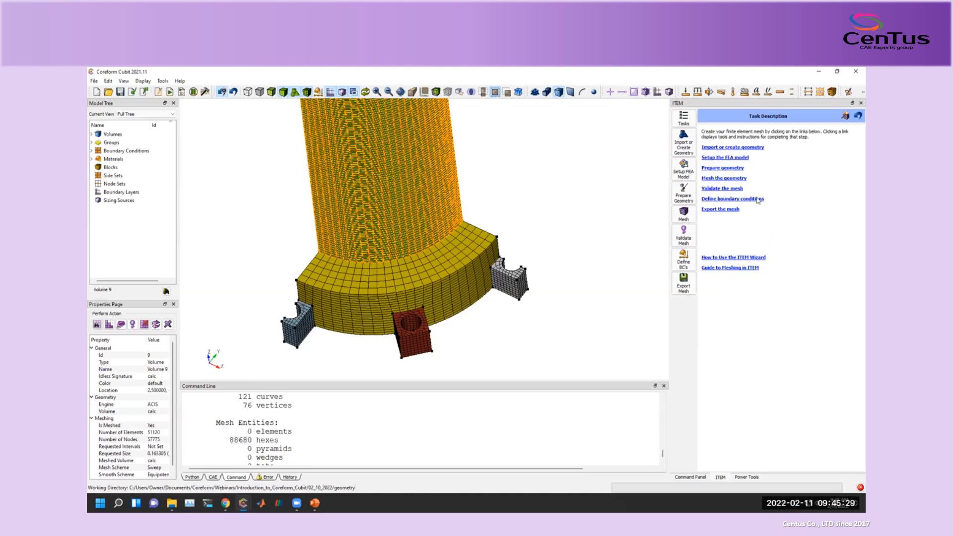
Start the mesh validation task and set the quality metric to Shape And Size.
left_click(725, 189)
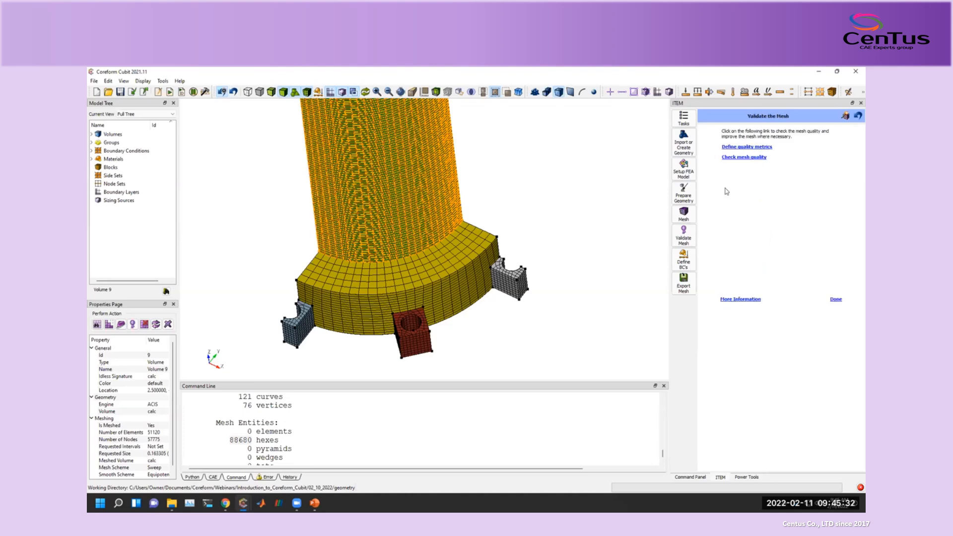
left_click(737, 148)
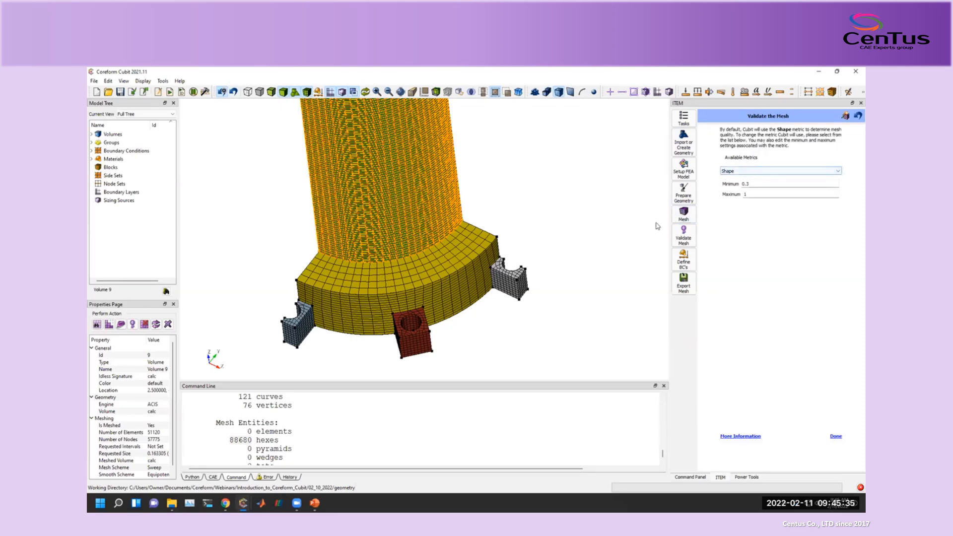
left_click(764, 171)
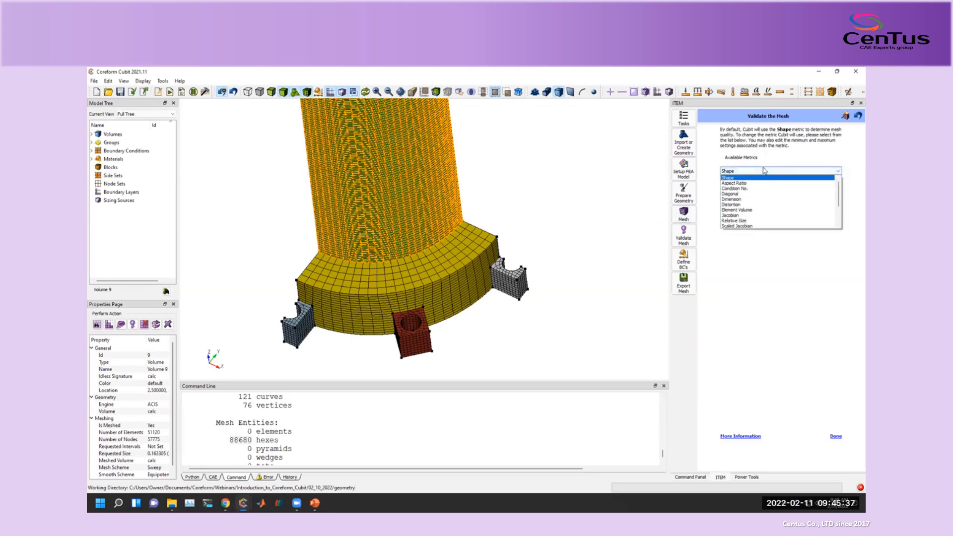
scroll(758, 215, "down", 3)
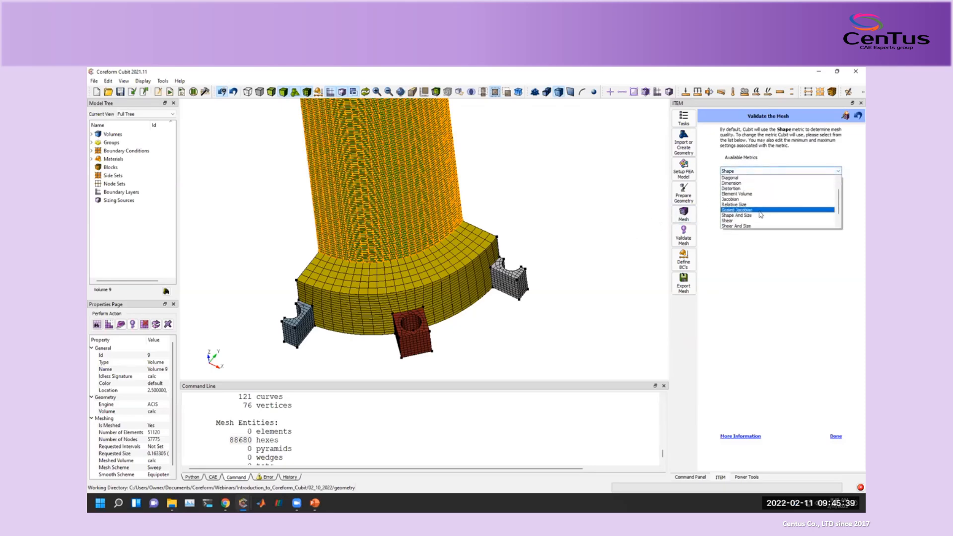
scroll(757, 210, "up", 2)
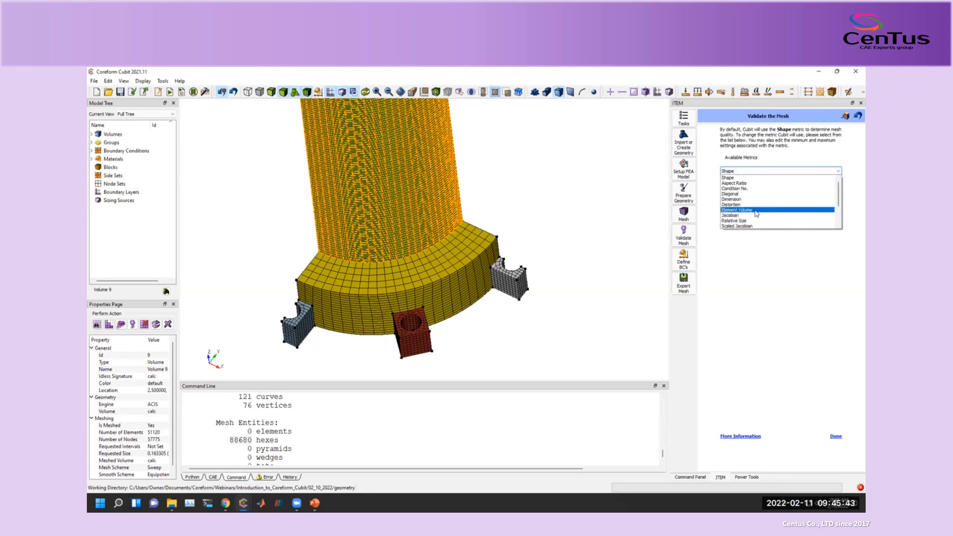
scroll(756, 213, "down", 2)
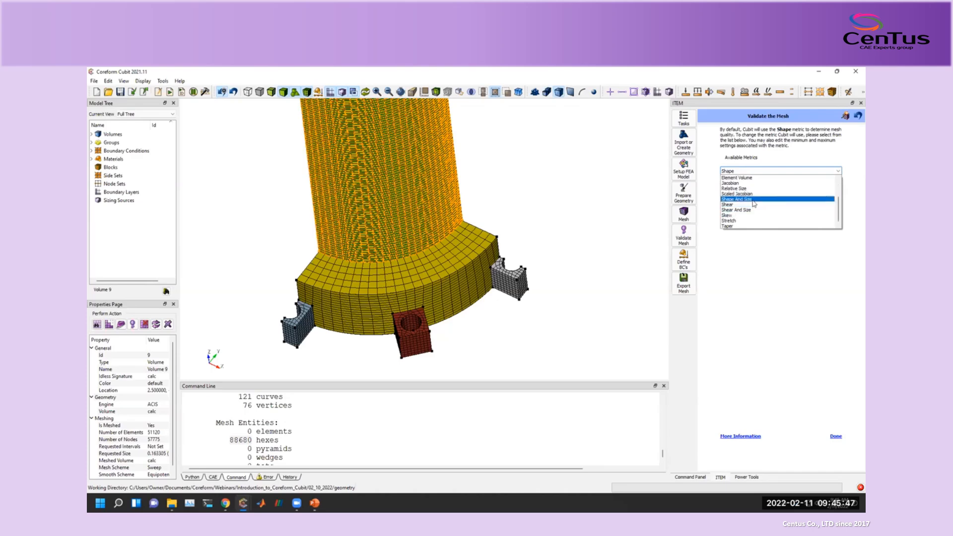
left_click(745, 199)
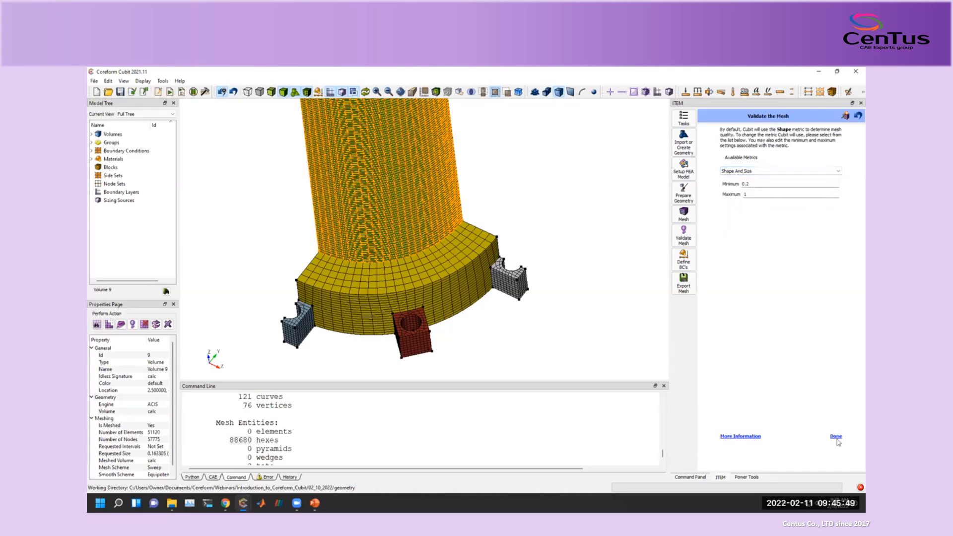
left_click(836, 437)
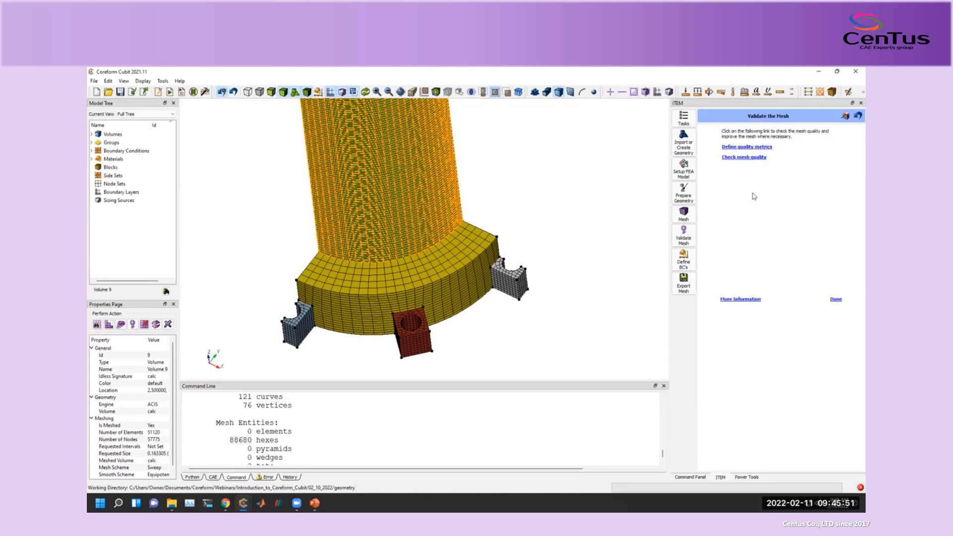
Analyze the mesh quality of all volumes with the Shape And Size metric.
left_click(743, 160)
right_click(763, 152)
left_click(783, 172)
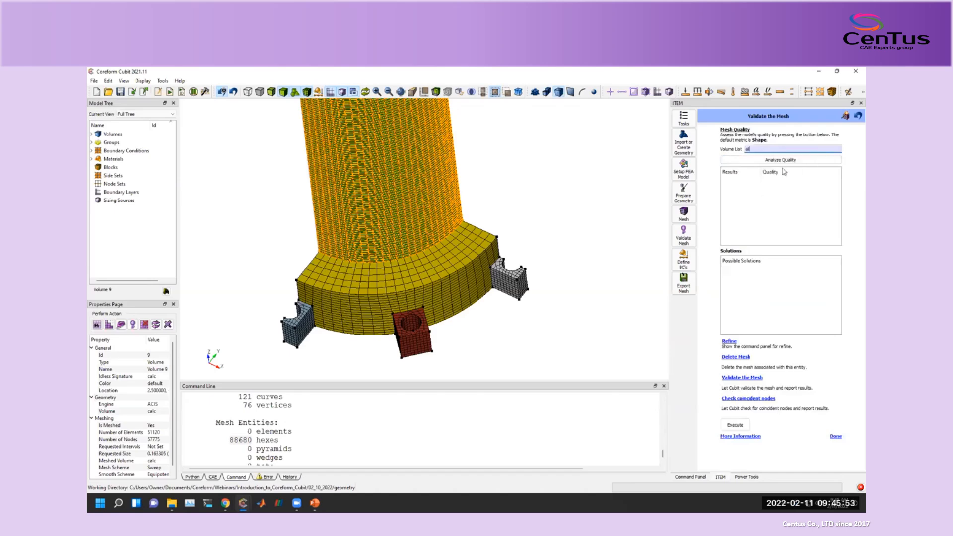
left_click(780, 160)
Clear the selection and examine the Shape And Size quality colours on the cylinder and the lug with the hole.
scroll(518, 313, "down", 5)
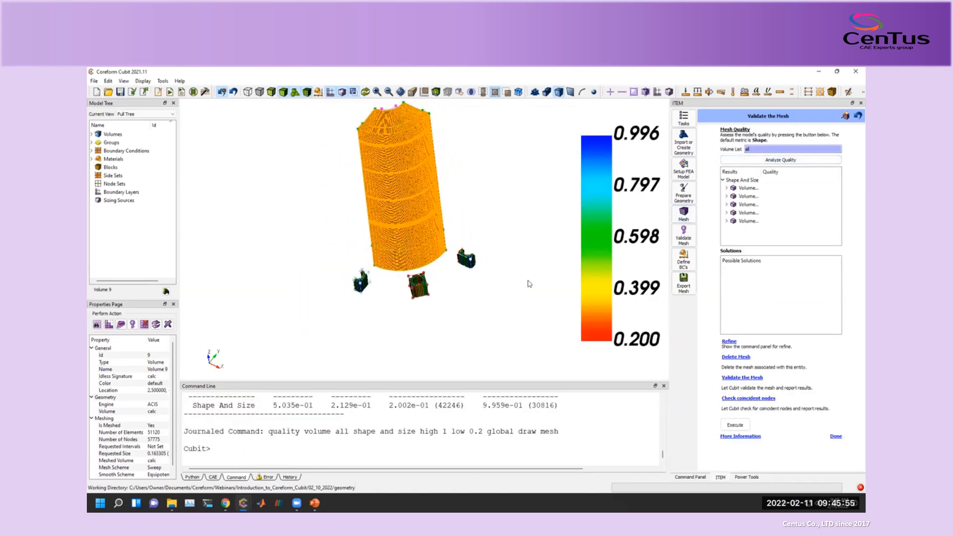
left_click(518, 313)
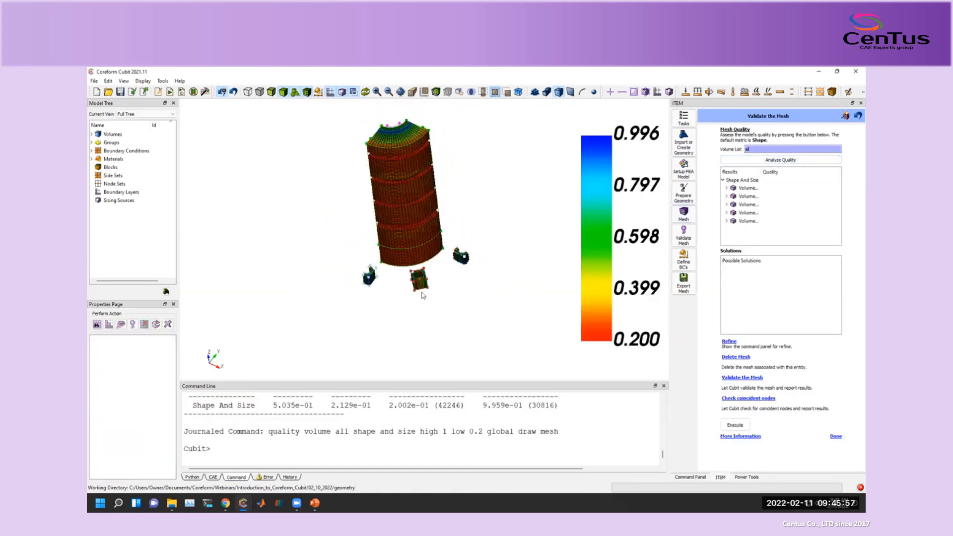
middle_click_drag(423, 295, 492, 268)
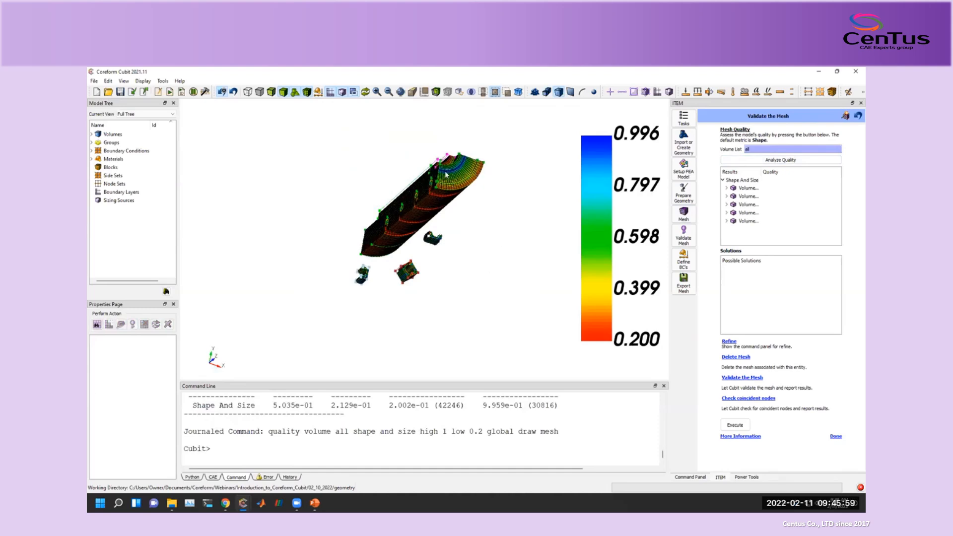
middle_click_drag(465, 203, 497, 187)
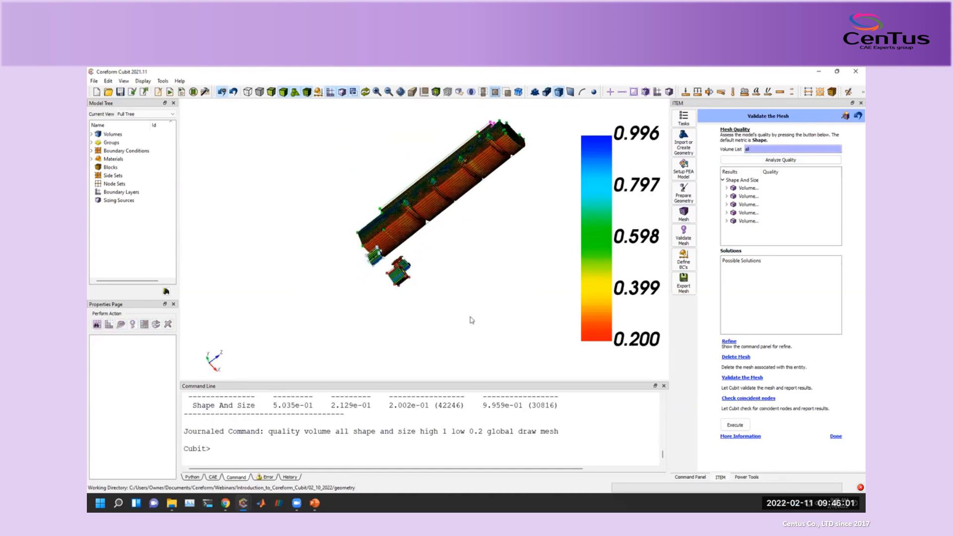
middle_click_drag(472, 320, 350, 278)
scroll(461, 264, "up", 8)
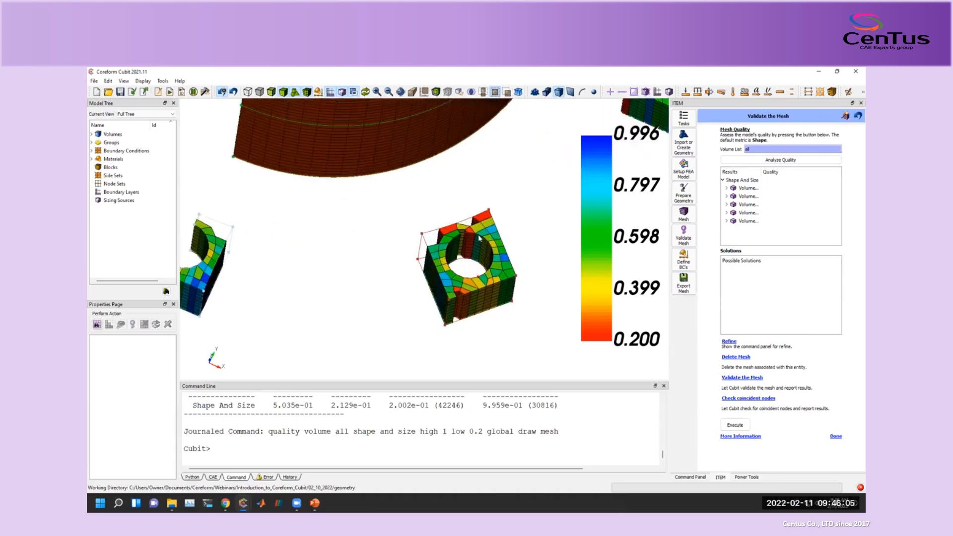
middle_click_drag(479, 238, 453, 226)
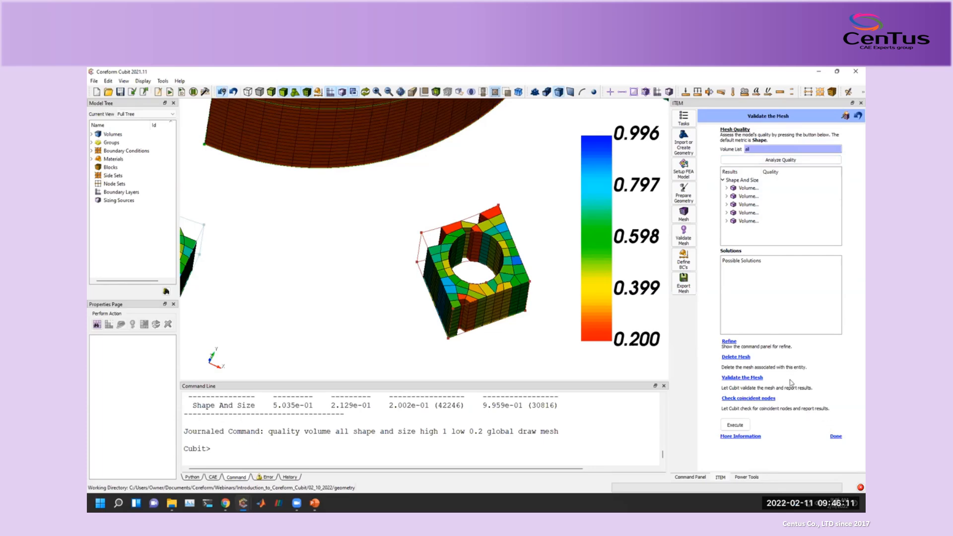
Change the quality metric to Scaled Jacobian and analyze the mesh quality of all volumes again.
left_click(834, 438)
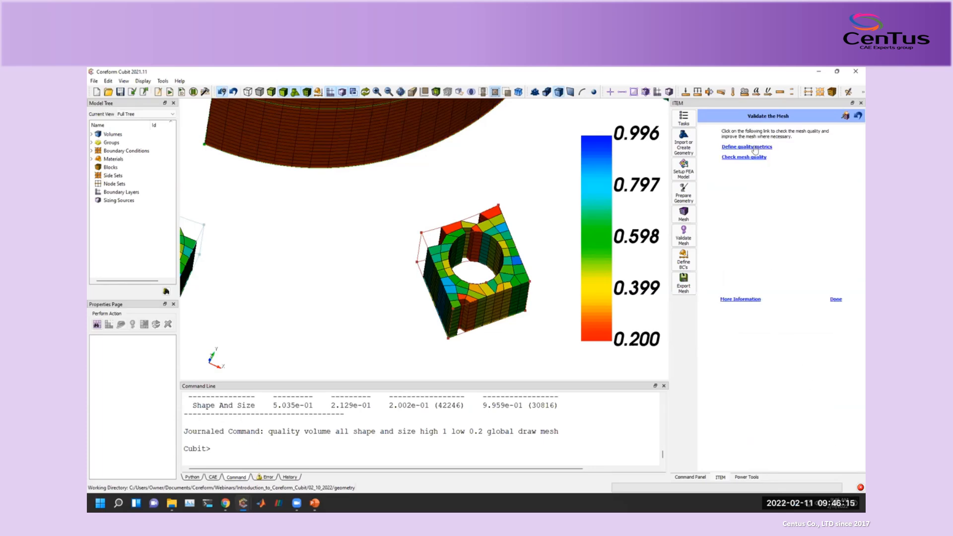
left_click(753, 147)
left_click(756, 173)
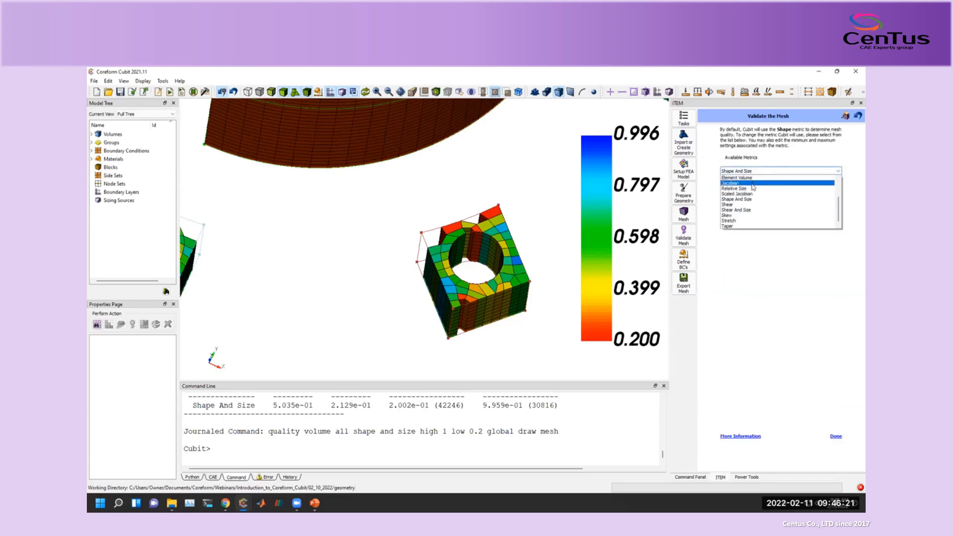
left_click(750, 194)
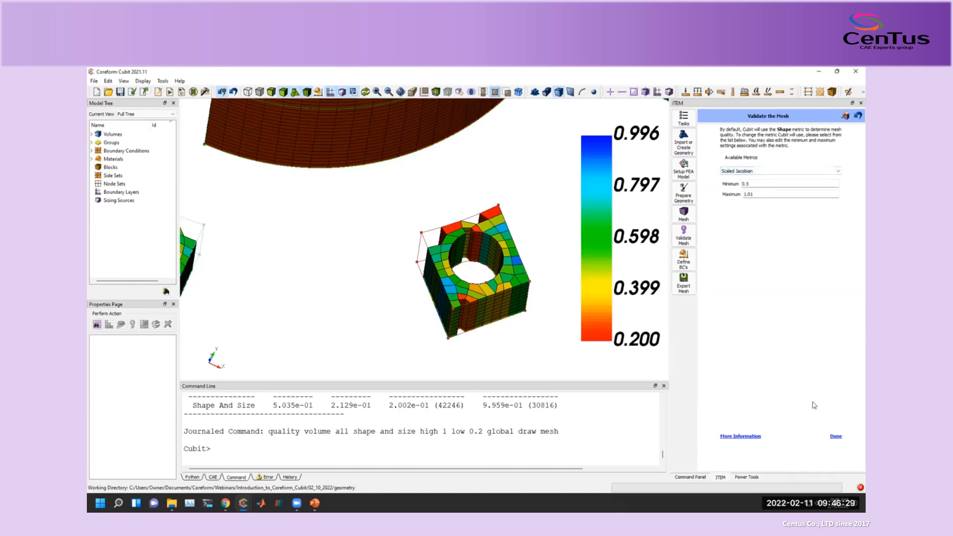
left_click(835, 437)
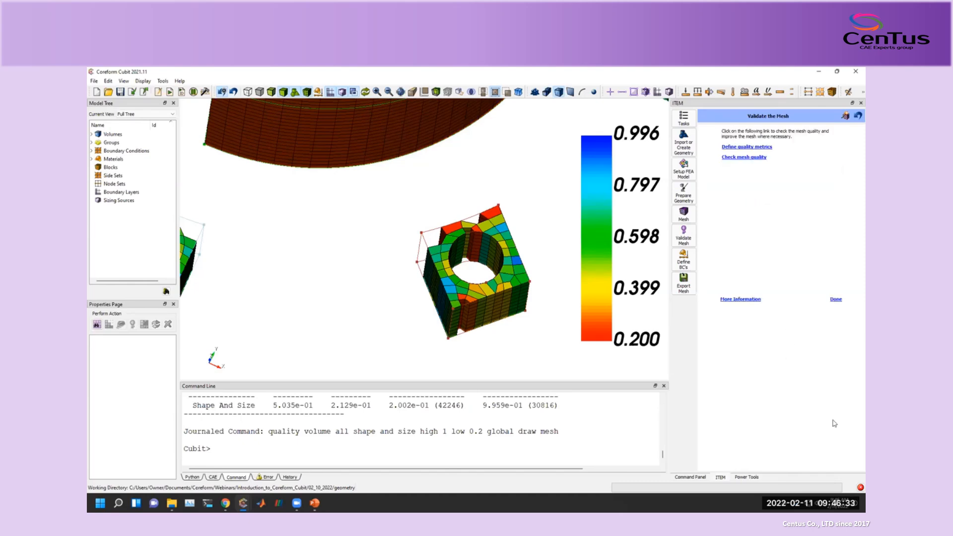
left_click(743, 157)
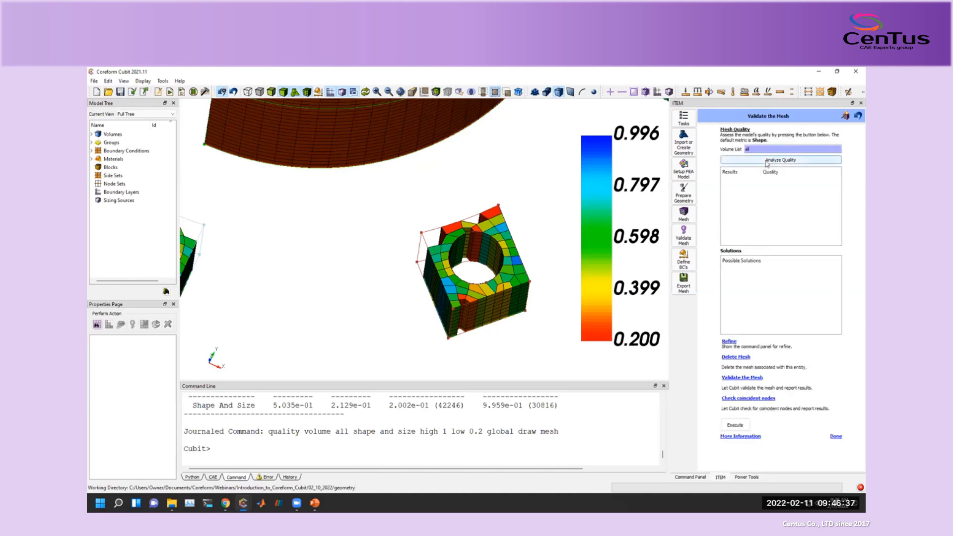
left_click(765, 161)
Examine the Scaled Jacobian quality colours on the flange and lugs and check the bad element result.
scroll(506, 318, "down", 10)
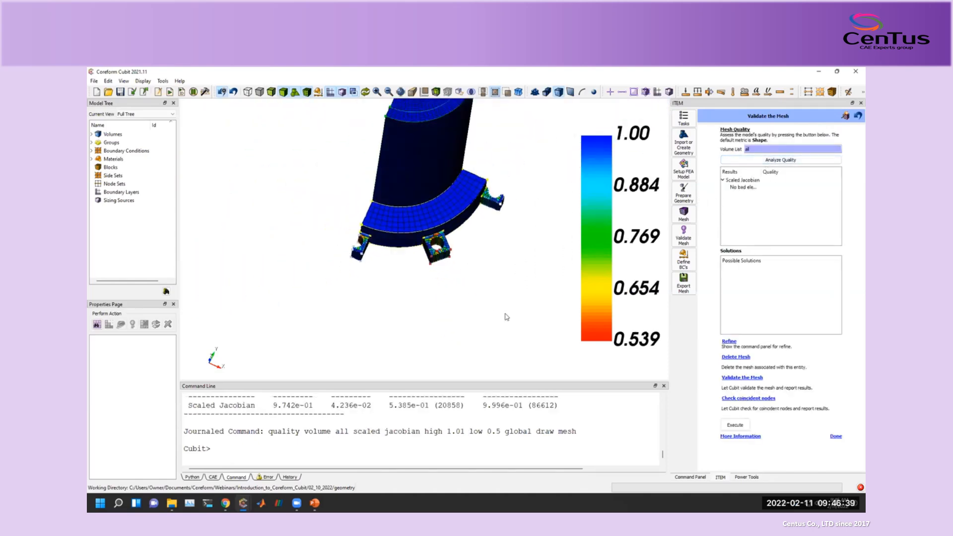
middle_click_drag(472, 227, 395, 261)
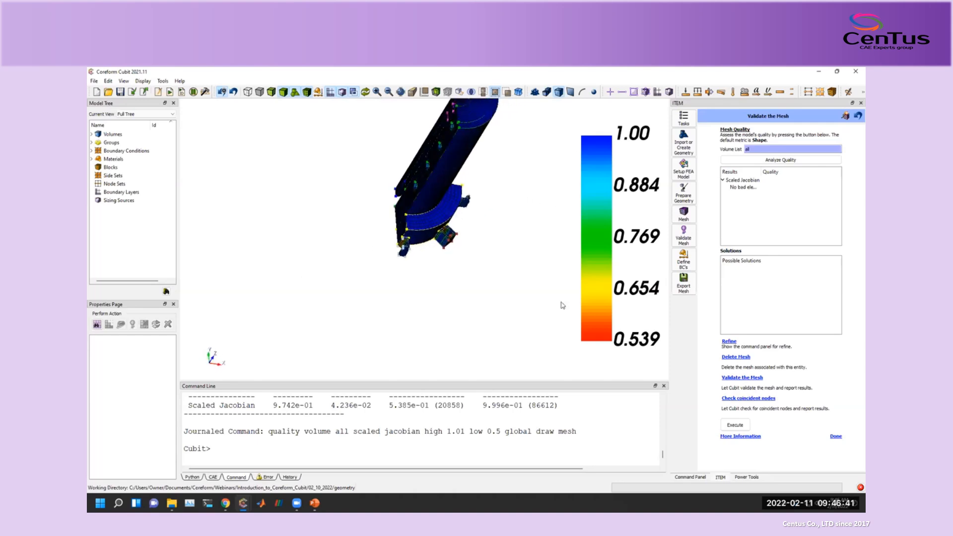
scroll(626, 336, "up", 6)
scroll(512, 222, "up", 5)
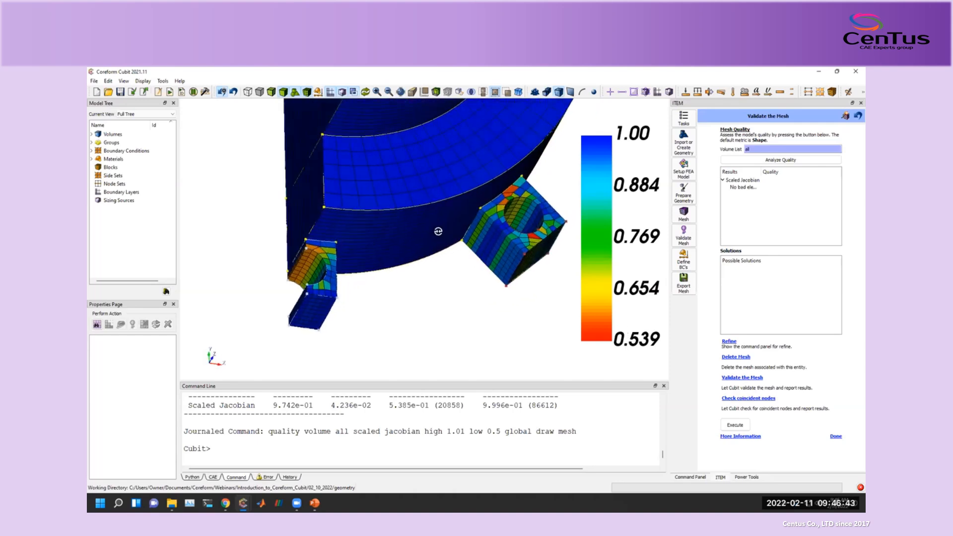
scroll(452, 257, "up", 2)
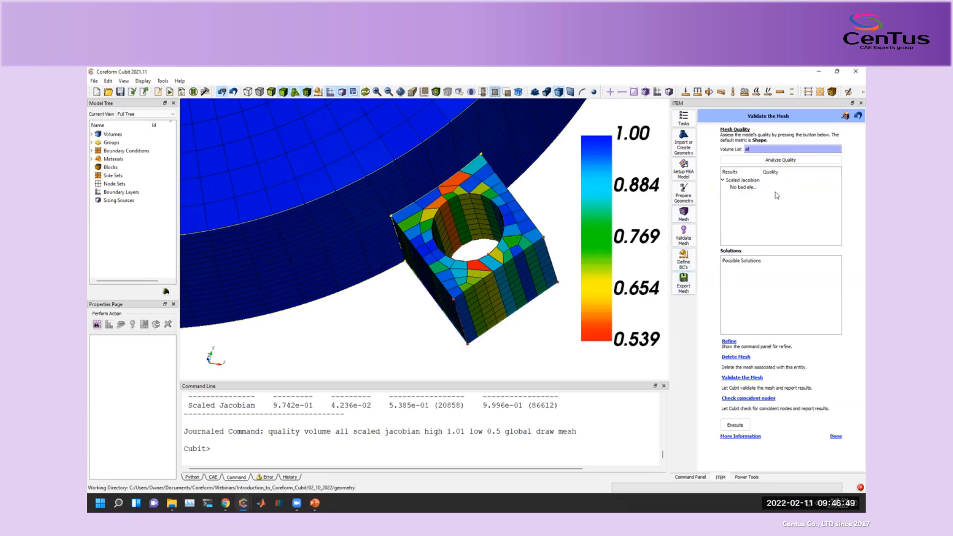
left_click(738, 187)
scroll(407, 327, "down", 10)
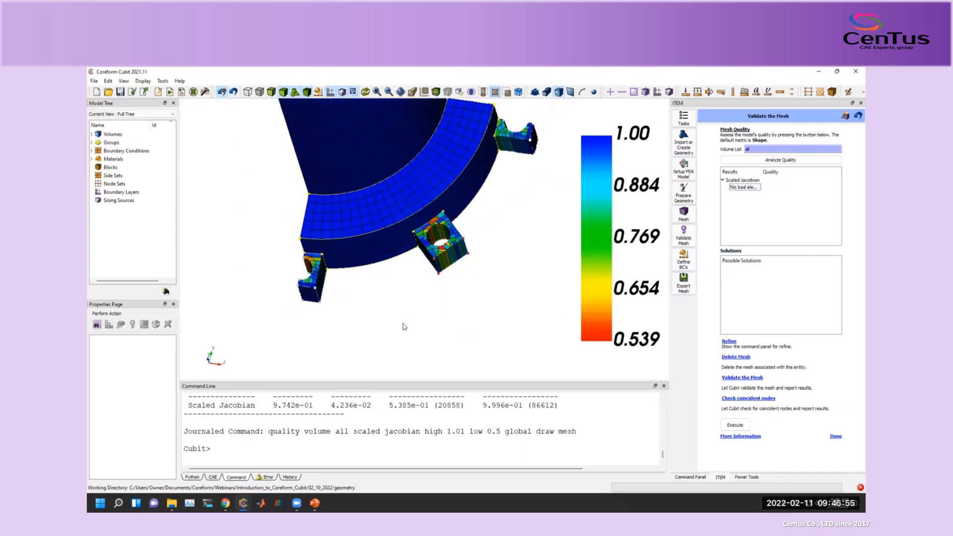
left_click_drag(405, 199, 437, 194)
left_click(729, 341)
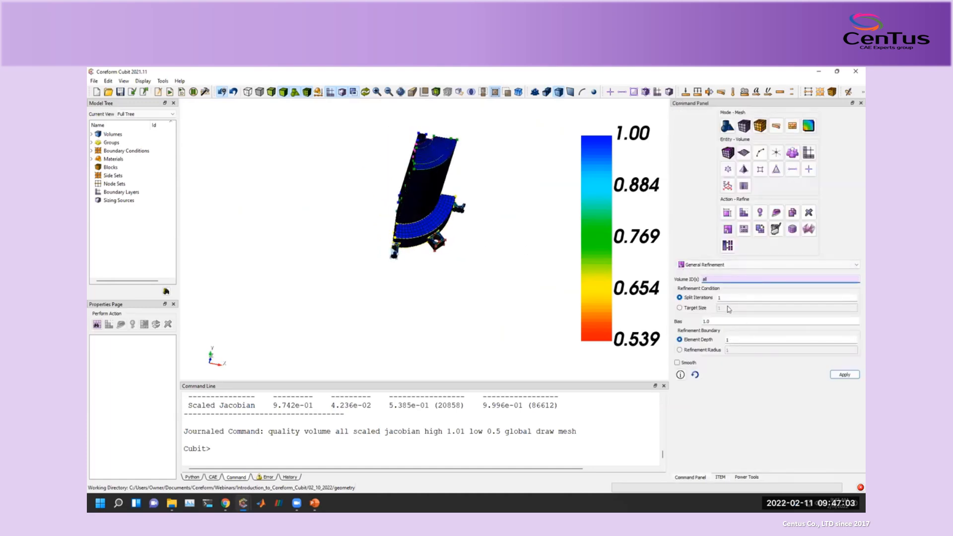
left_click(720, 477)
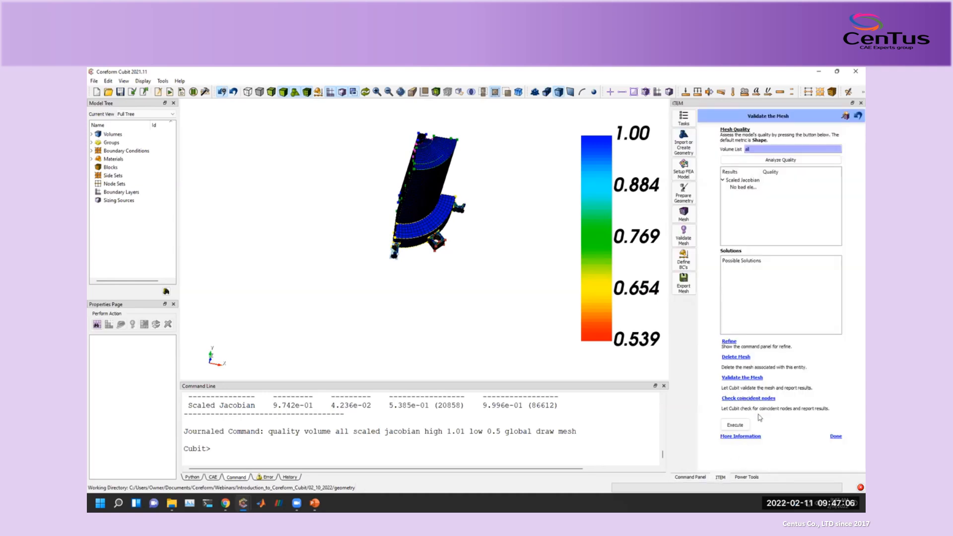
left_click(736, 358)
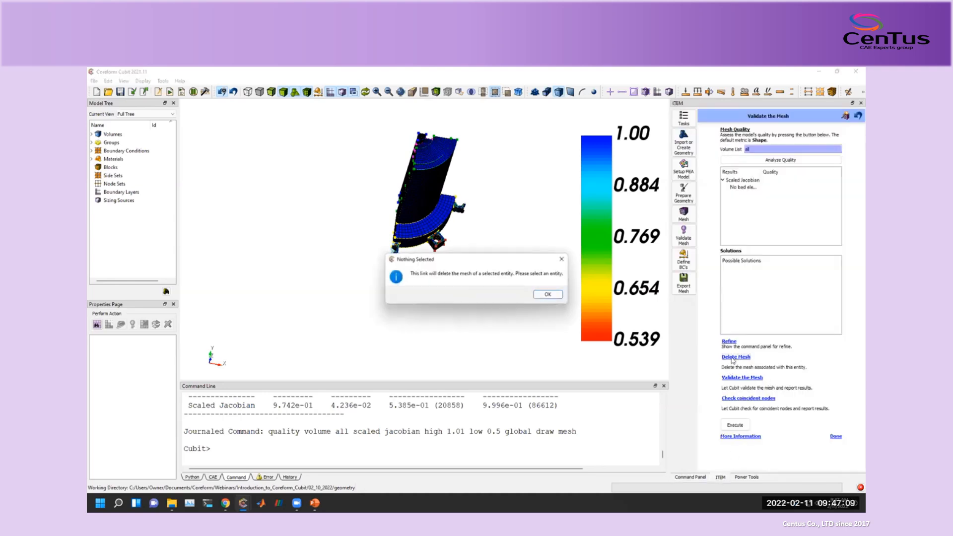
left_click(548, 296)
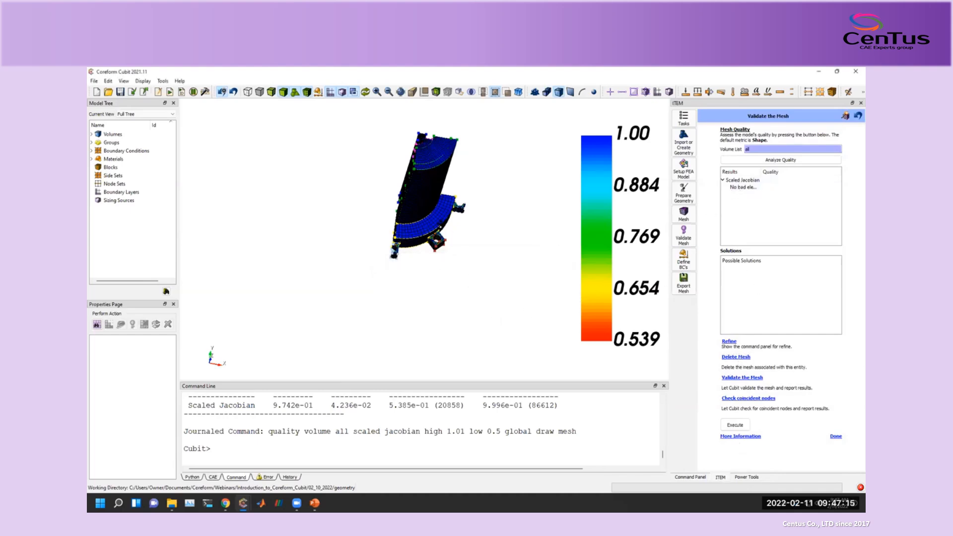
Replace the Scaled Jacobian quality plot with the normal coloured mesh display and view the flange and lugs.
middle_click_drag(444, 224, 438, 269)
scroll(428, 284, "up", 3)
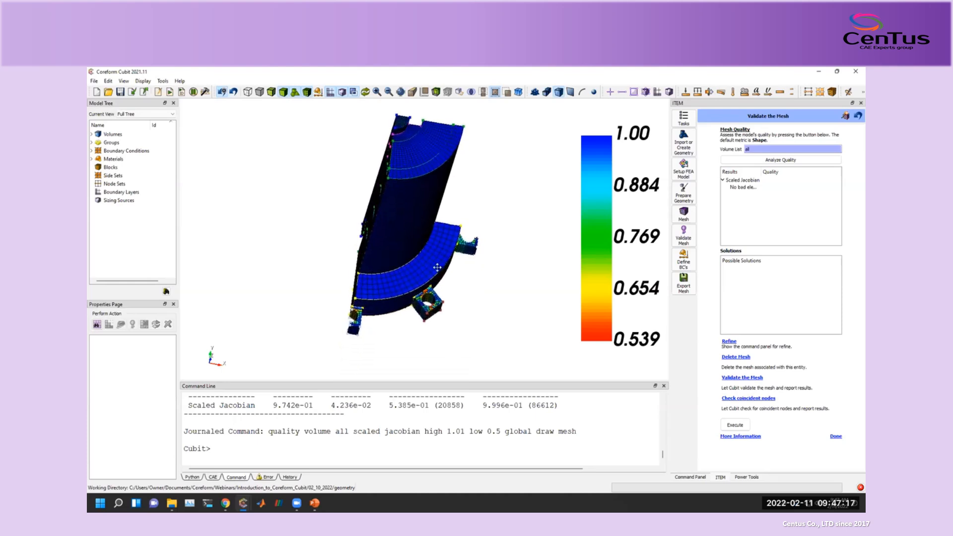
right_click(514, 305)
left_click(526, 314)
middle_click_drag(442, 281, 375, 255)
left_click_drag(374, 255, 377, 260)
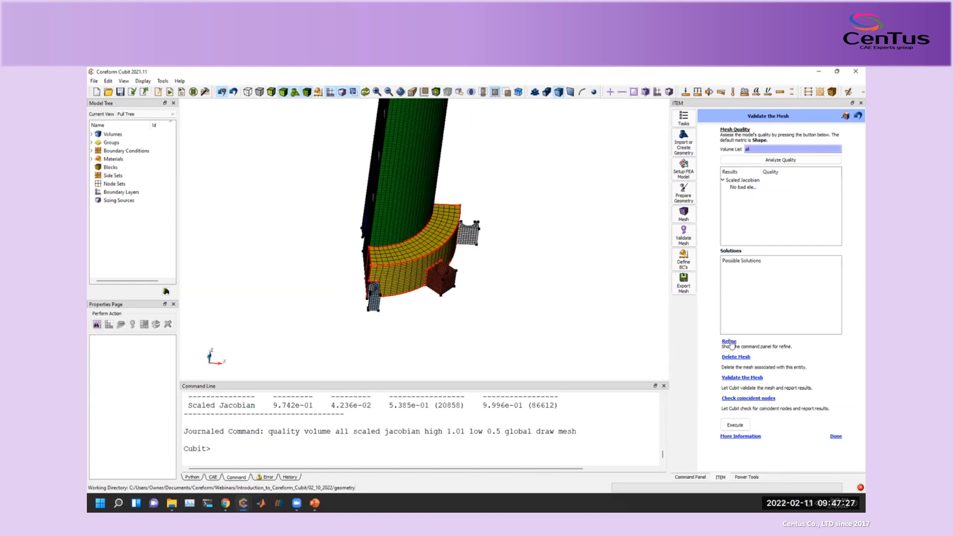
Open General Refinement for the yellow flange volume and change the refinement condition to Target Size.
left_click(729, 341)
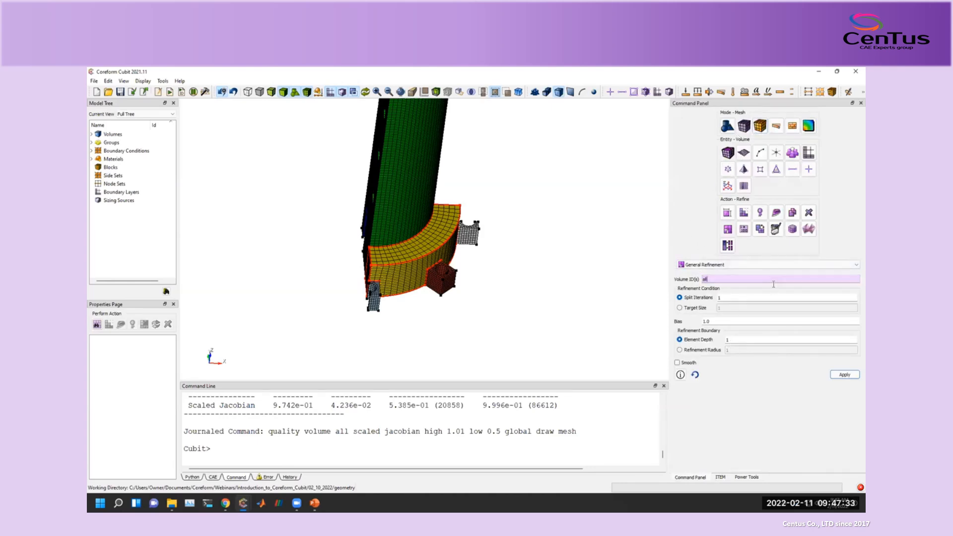
left_click(436, 274)
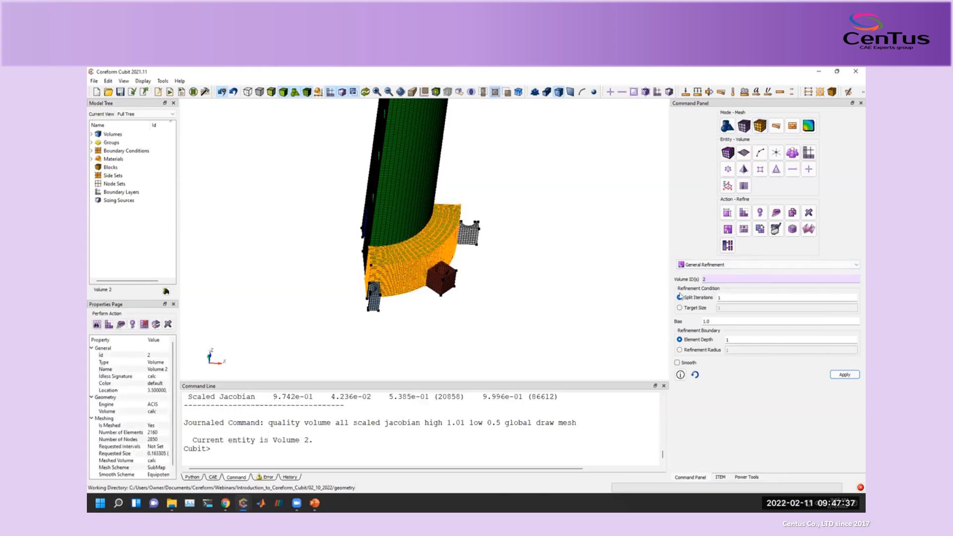
left_click(705, 308)
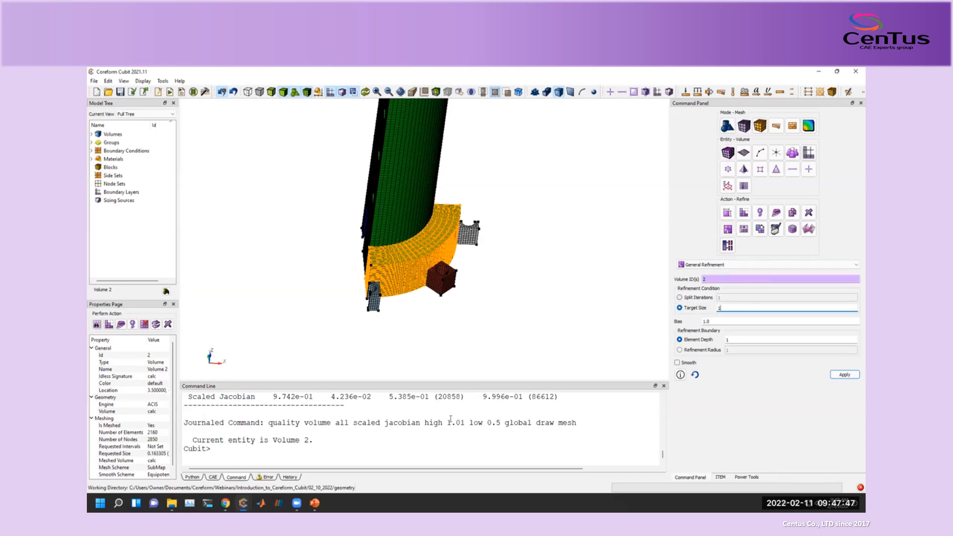
Check the length of a single mesh edge on the flange's upper outer rim.
scroll(389, 279, "up", 5)
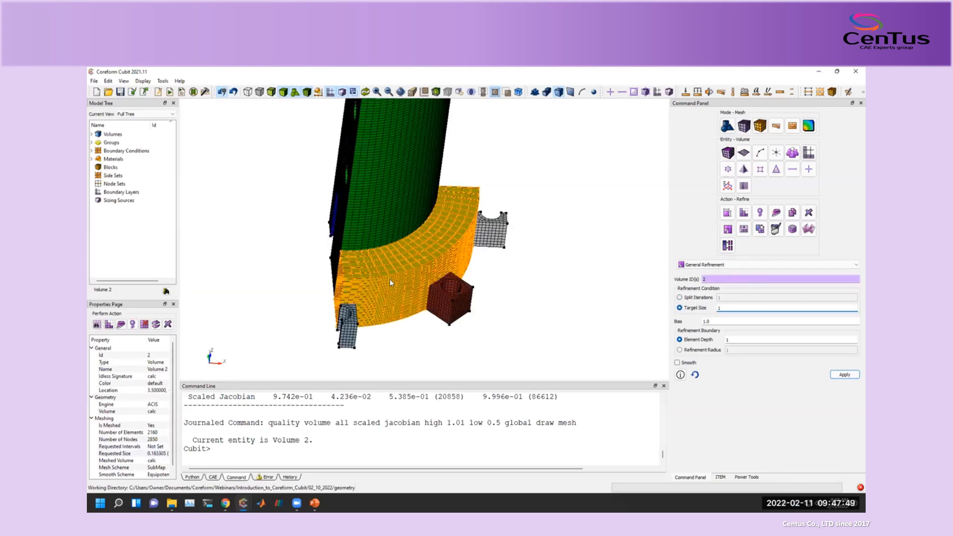
left_click(589, 285)
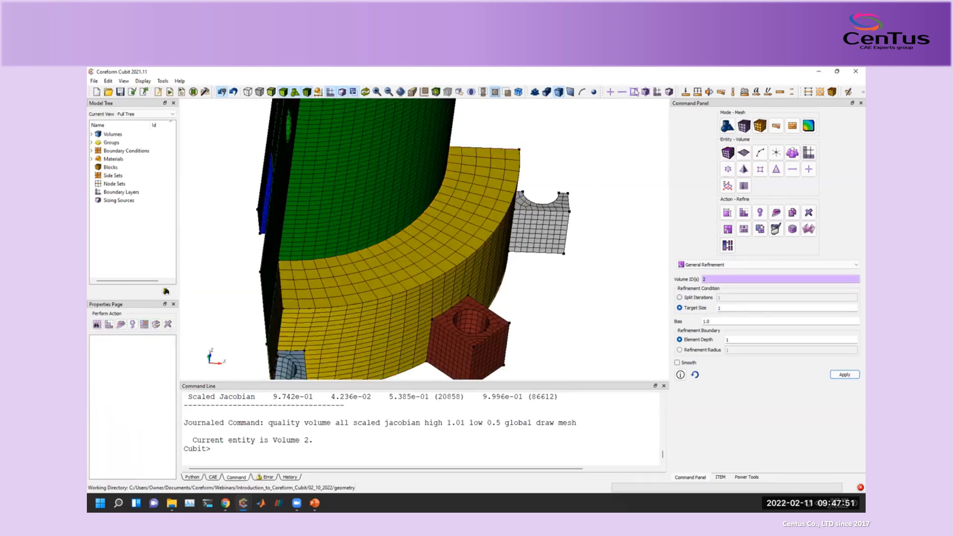
left_click(623, 92)
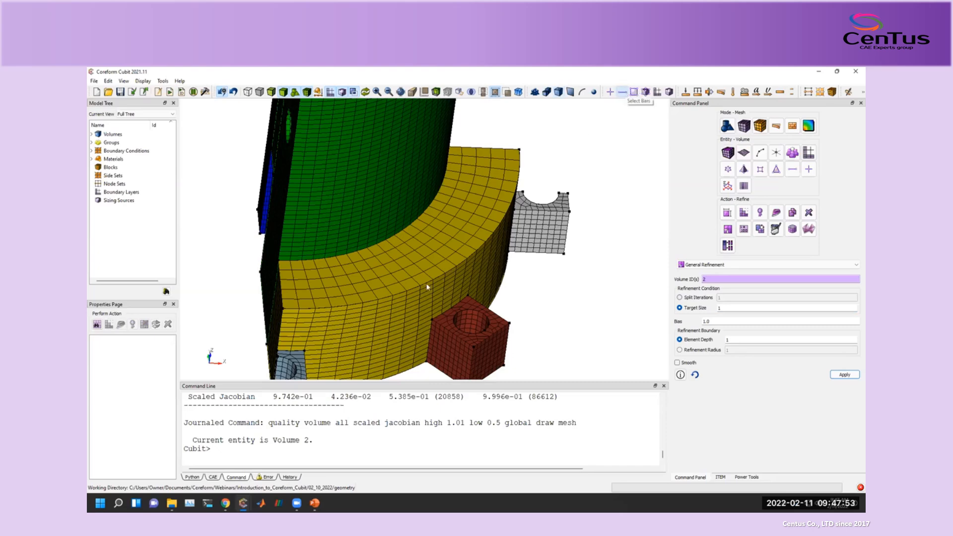
left_click(414, 291)
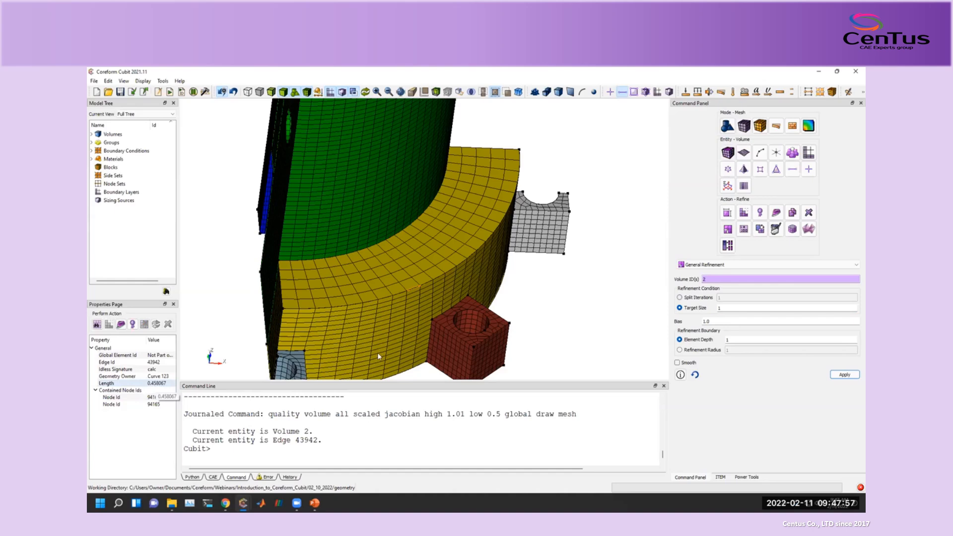
Try to refine the flange volume with a target size of 0.2, and again with 1 split iteration.
double_click(722, 308)
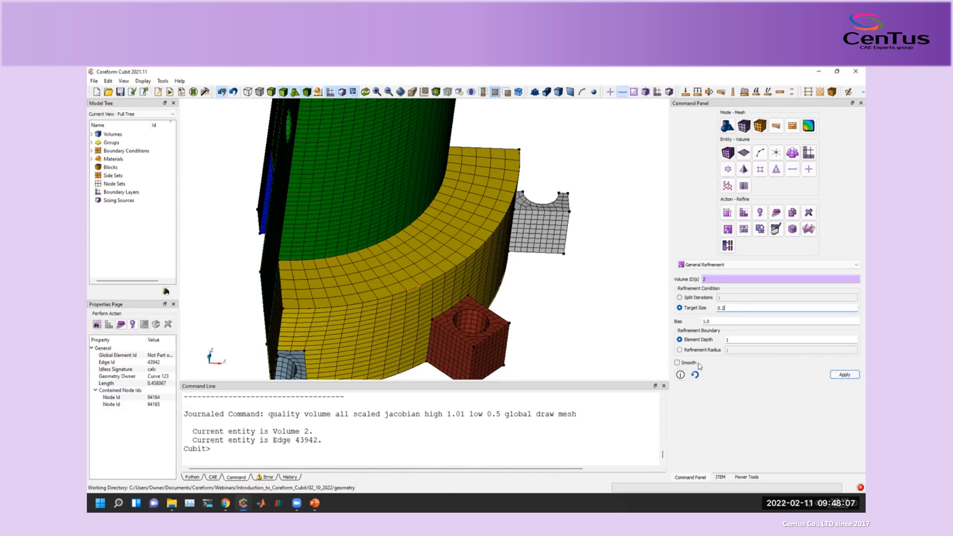
left_click(850, 376)
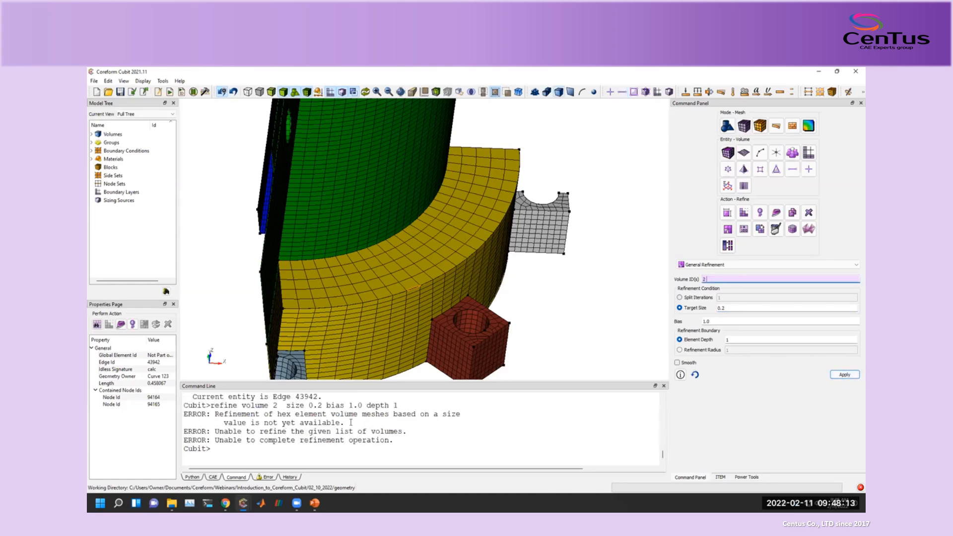
left_click(697, 298)
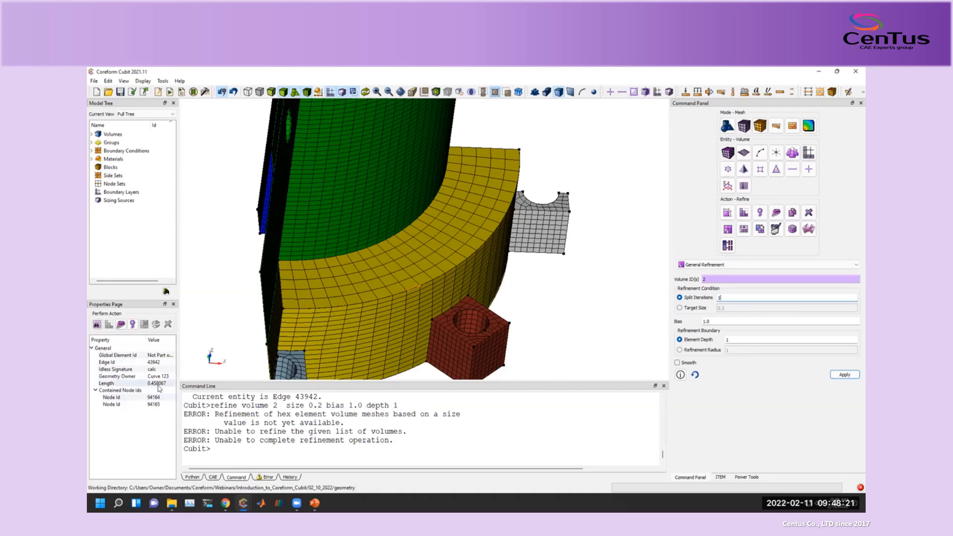
left_click(849, 374)
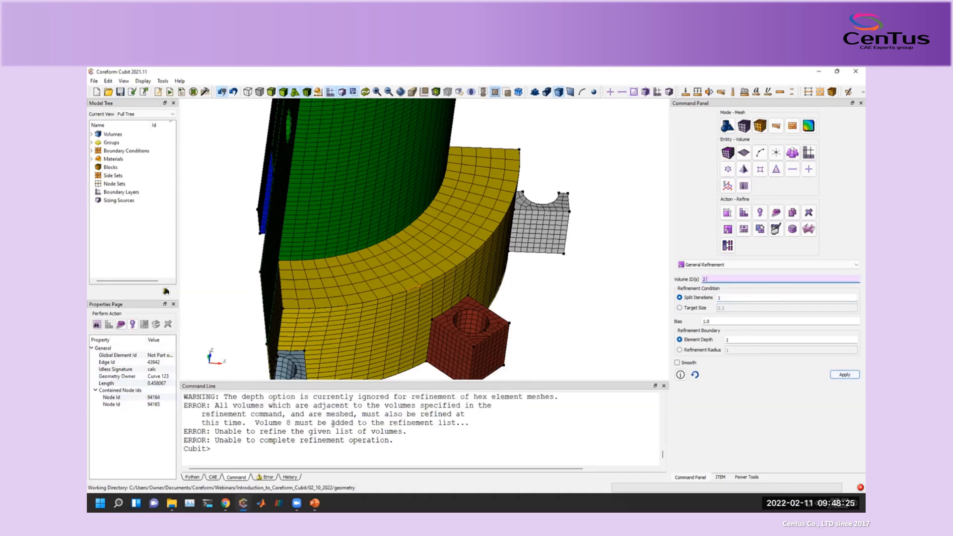
Read the refinement errors, select the three lugs together with the flange, and try refining these four volumes with 1 split iteration.
left_click_drag(546, 336, 453, 387)
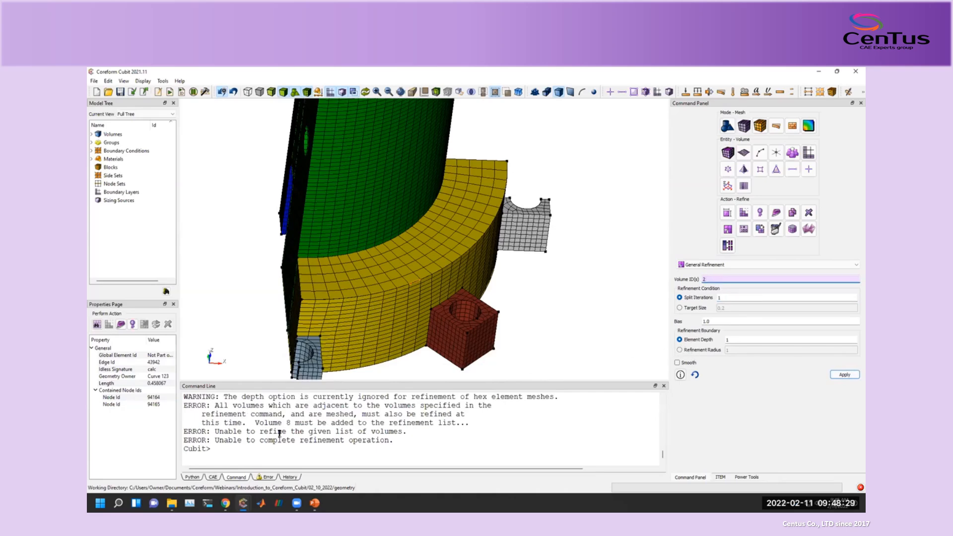
scroll(279, 435, "up", 2)
scroll(290, 443, "down", 1)
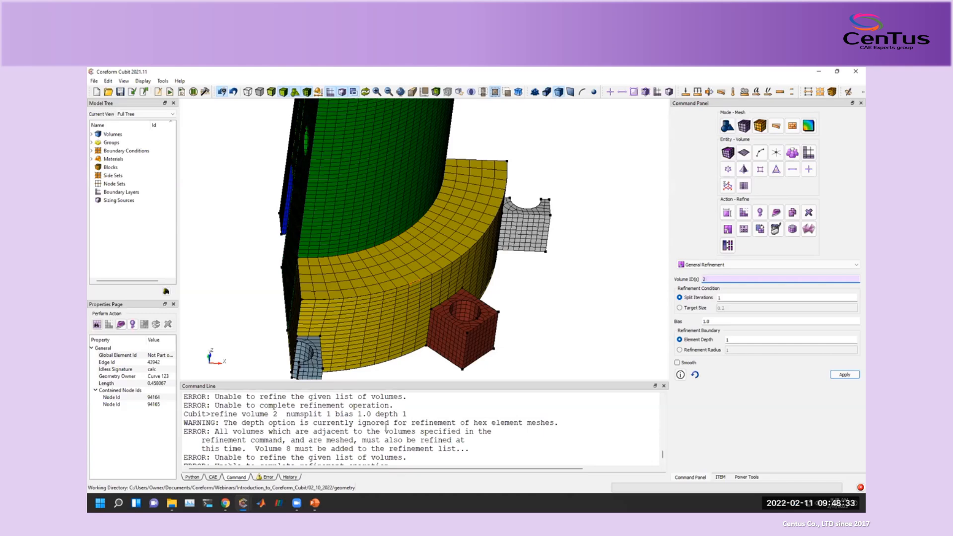
scroll(394, 428, "down", 1)
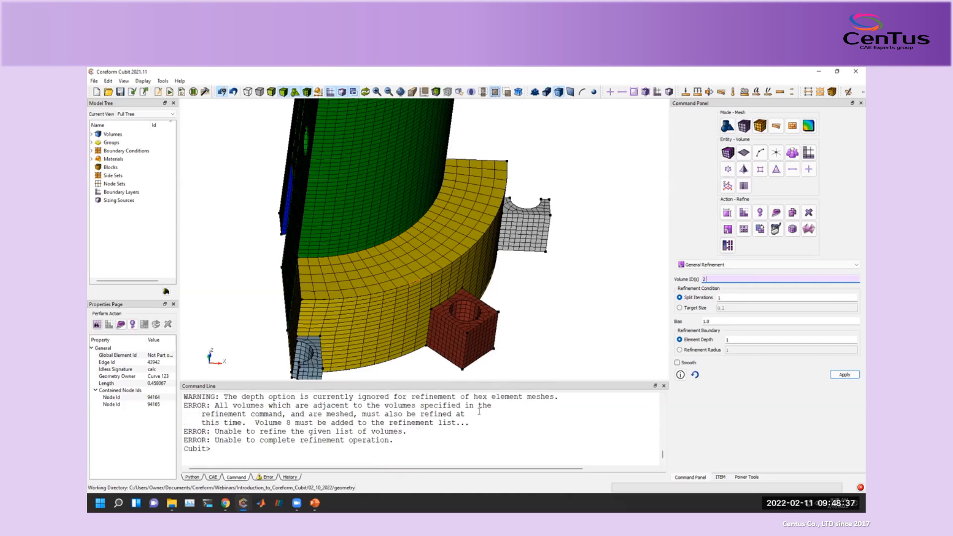
left_click(383, 332)
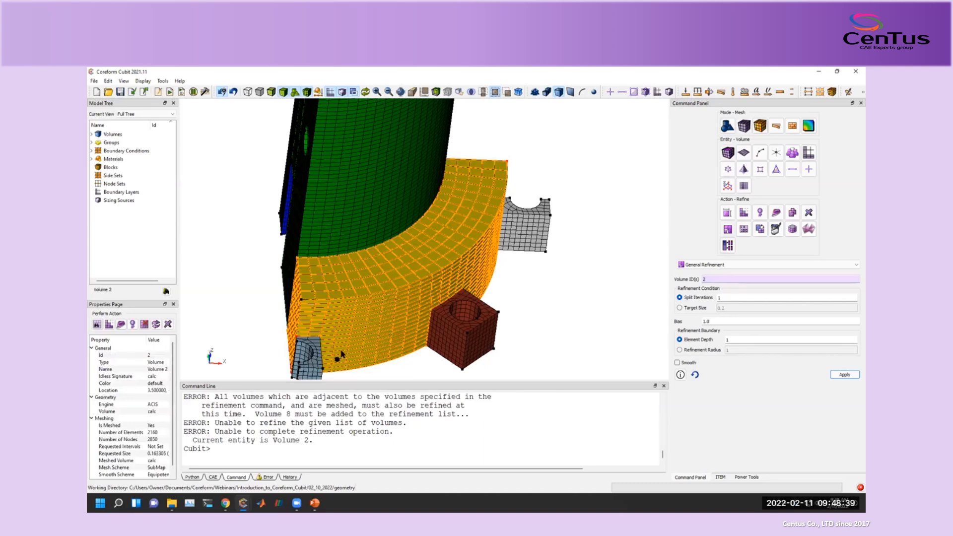
left_click(467, 330)
left_click(527, 245)
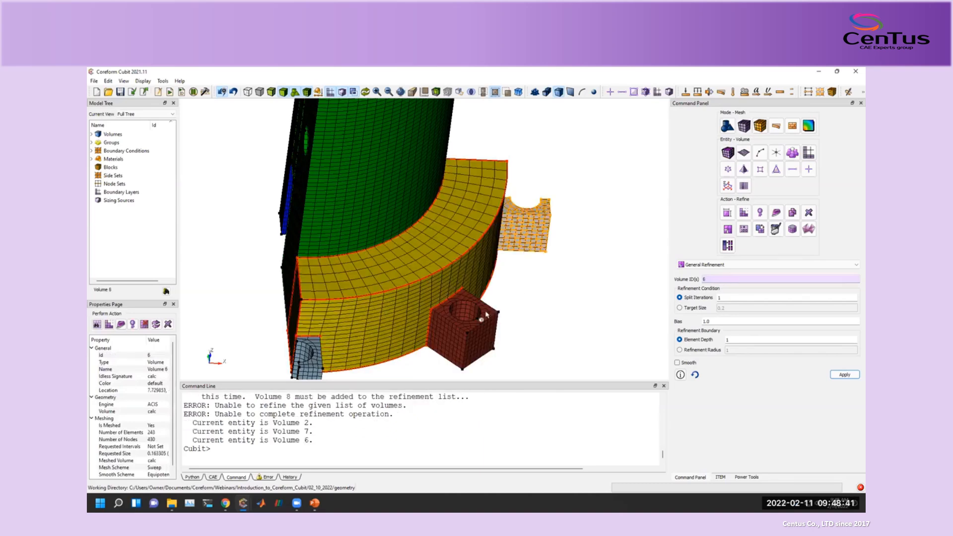
left_click(451, 338, "ctrl")
left_click(305, 354, "ctrl")
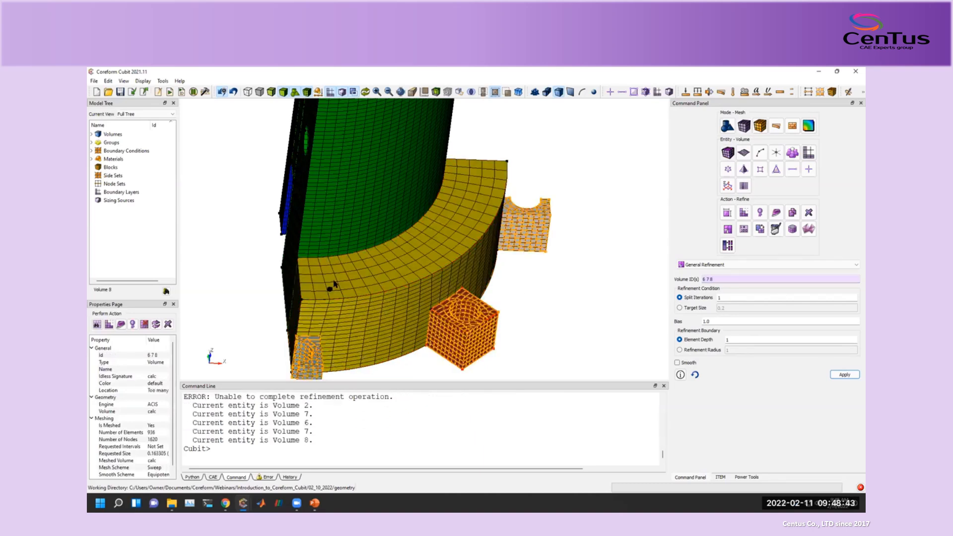
left_click(330, 287, "ctrl")
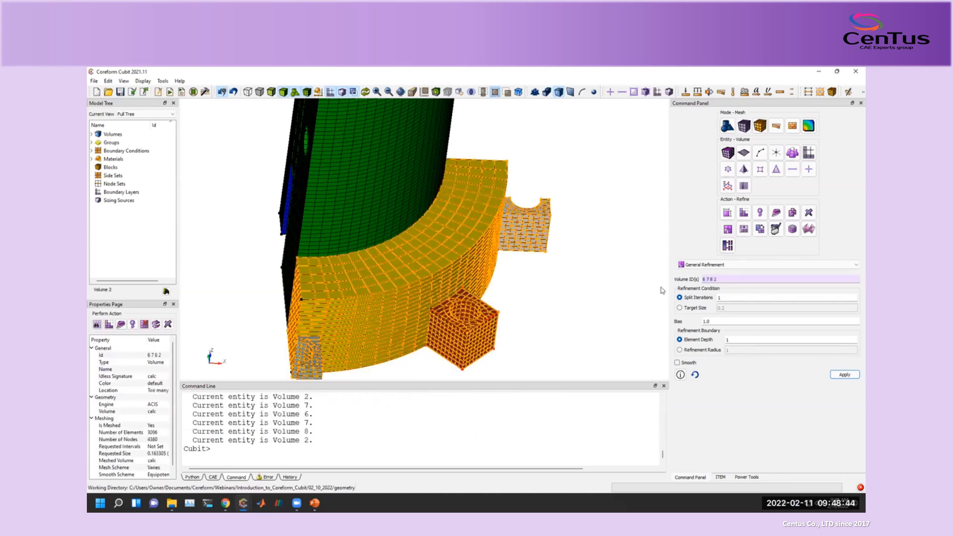
left_click(844, 374)
Add the green cylinder to the refinement selection, check the available refinement methods, and clear the selection.
middle_click_drag(298, 279, 390, 281)
left_click(391, 281, "ctrl")
scroll(391, 280, "down", 5)
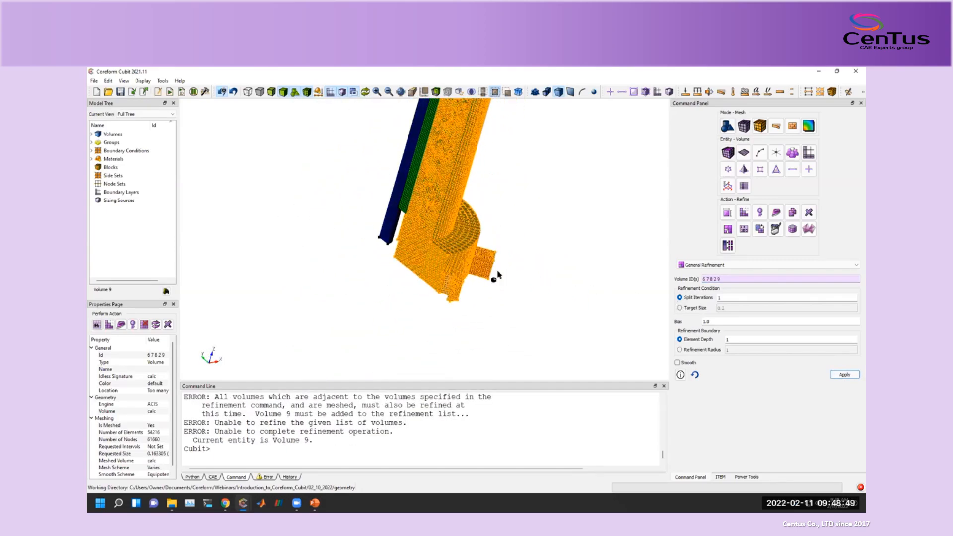
right_click(761, 285)
left_click(738, 275)
left_click(737, 267)
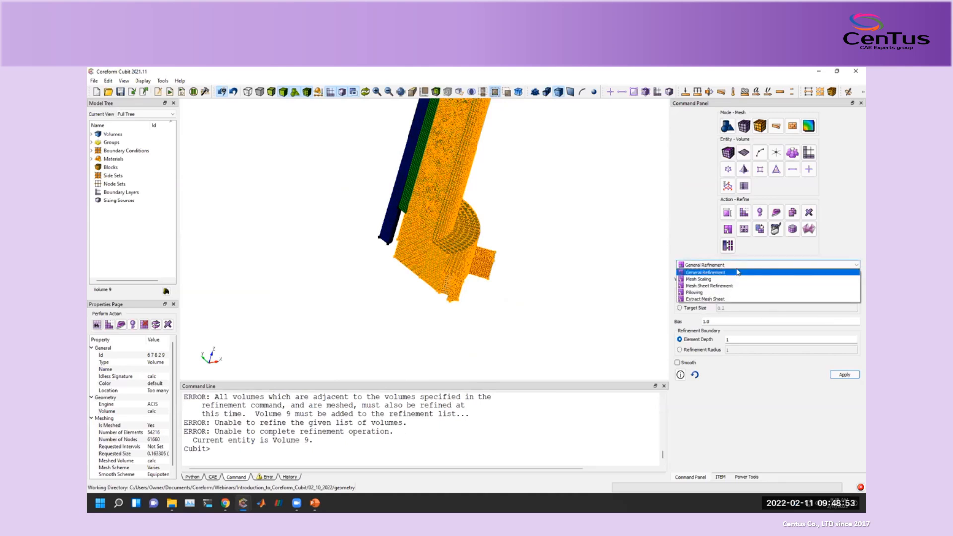
left_click(519, 232)
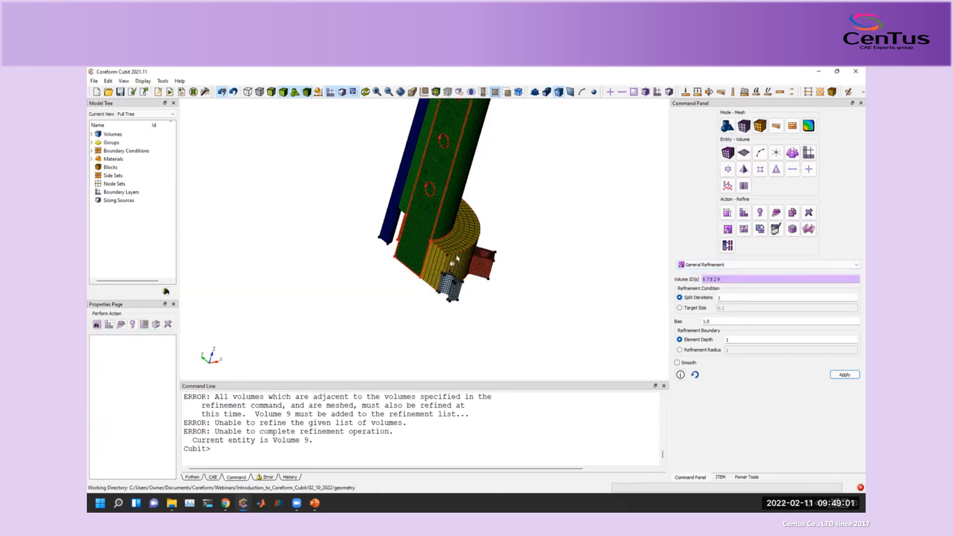
left_click(716, 267)
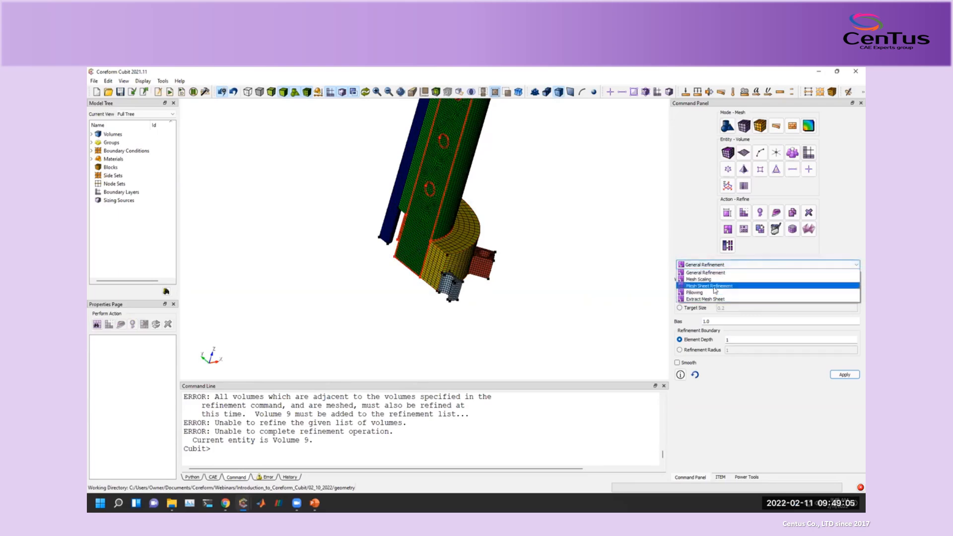
left_click(716, 290)
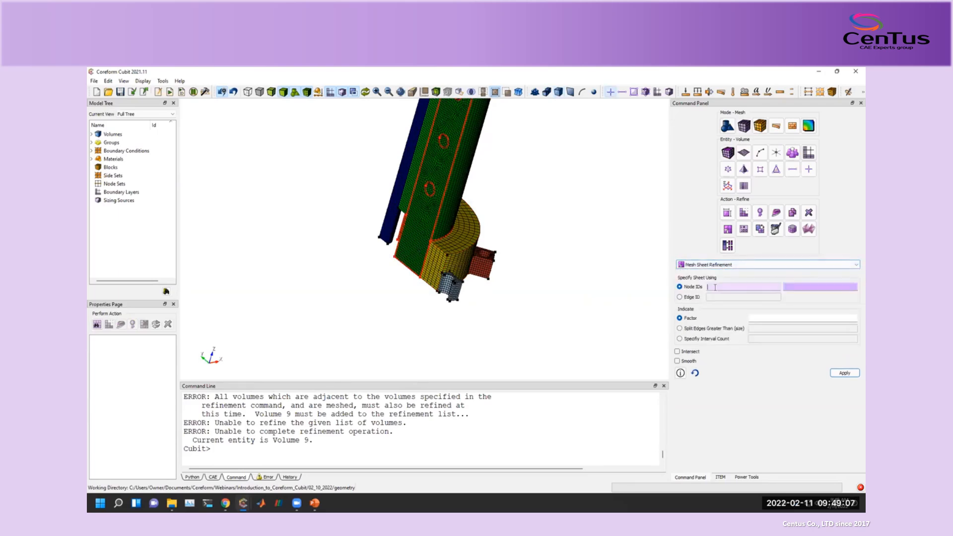
scroll(428, 291, "up", 2)
scroll(428, 290, "up", 3)
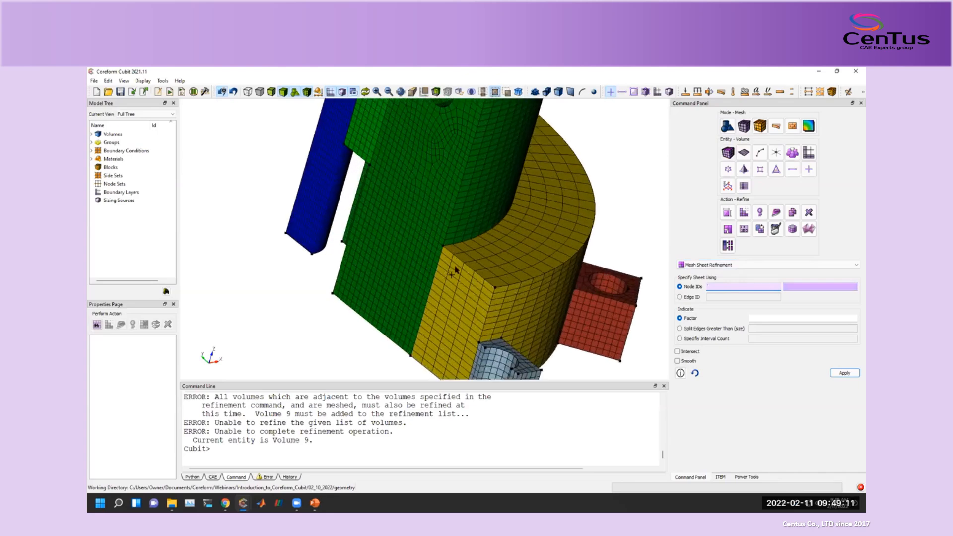
Refine the mesh of all volumes with General Refinement using 1 split iteration, and inspect the refined mesh around the flange.
left_click(695, 265)
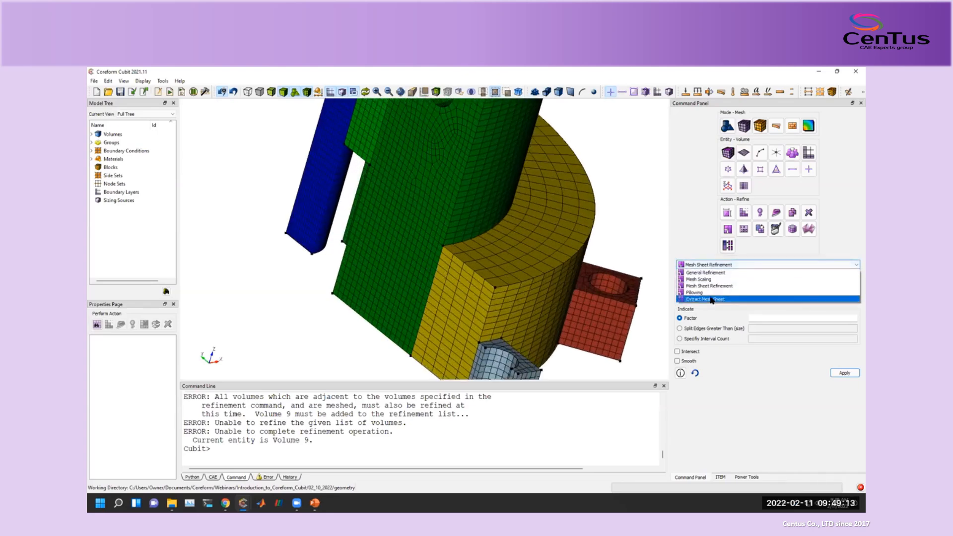
left_click(704, 273)
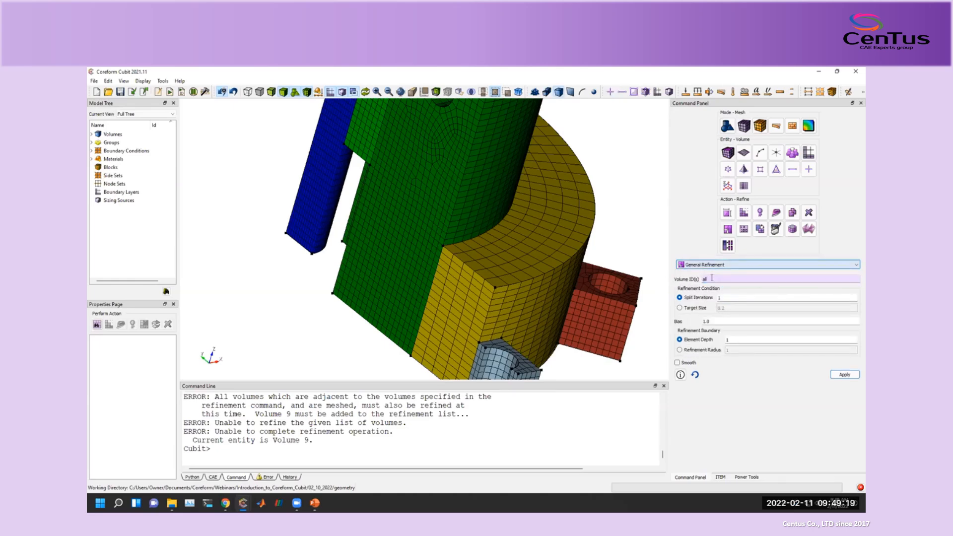
left_click(846, 375)
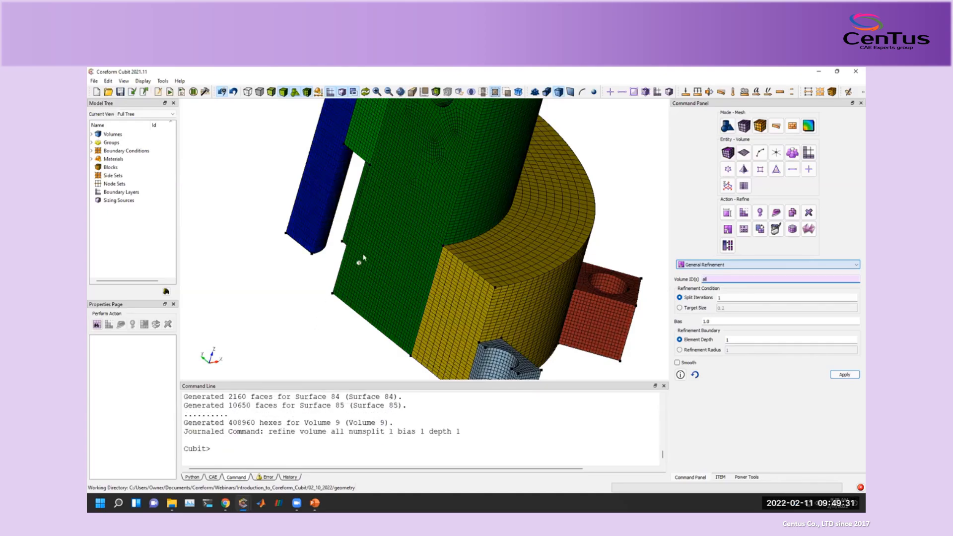
scroll(361, 260, "down", 3)
middle_click_drag(370, 264, 299, 296)
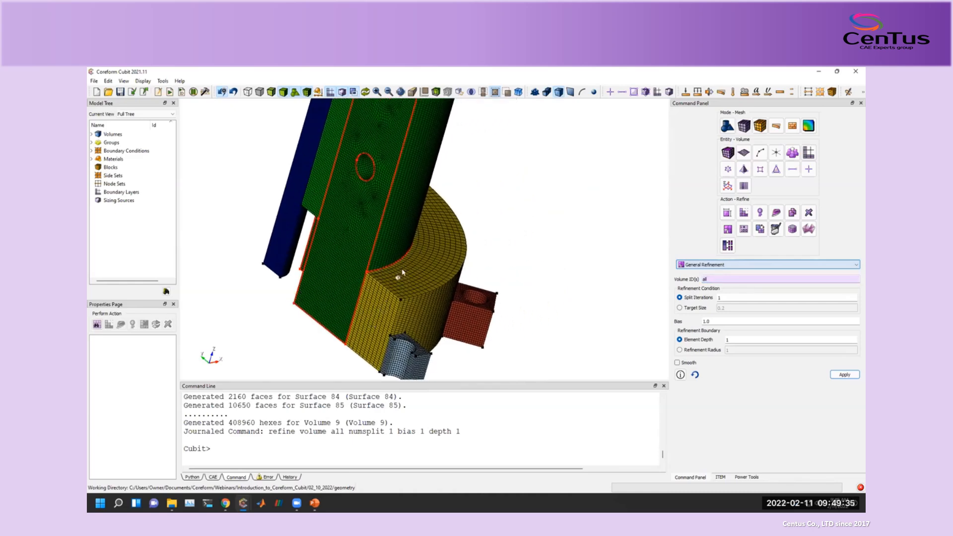
scroll(368, 271, "up", 2)
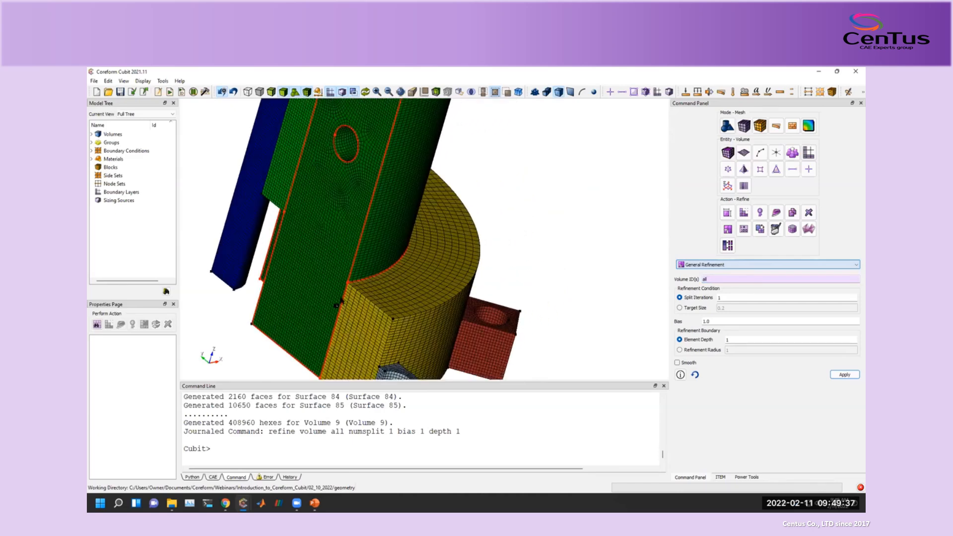
Examine the refined mesh where the green body meets the yellow flange and lugs, clearing the refinement selection.
middle_click_drag(442, 256, 423, 267)
scroll(423, 268, "up", 3)
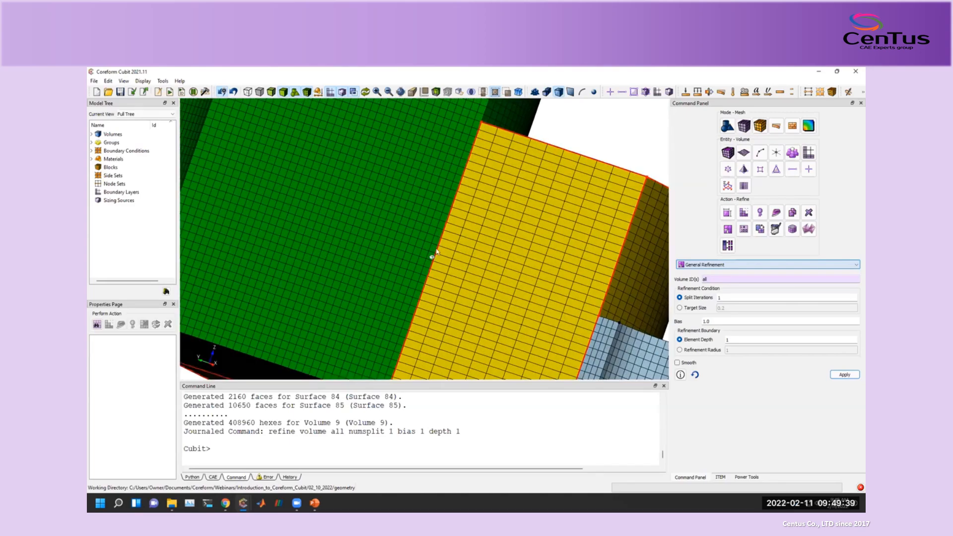
scroll(467, 244, "down", 4)
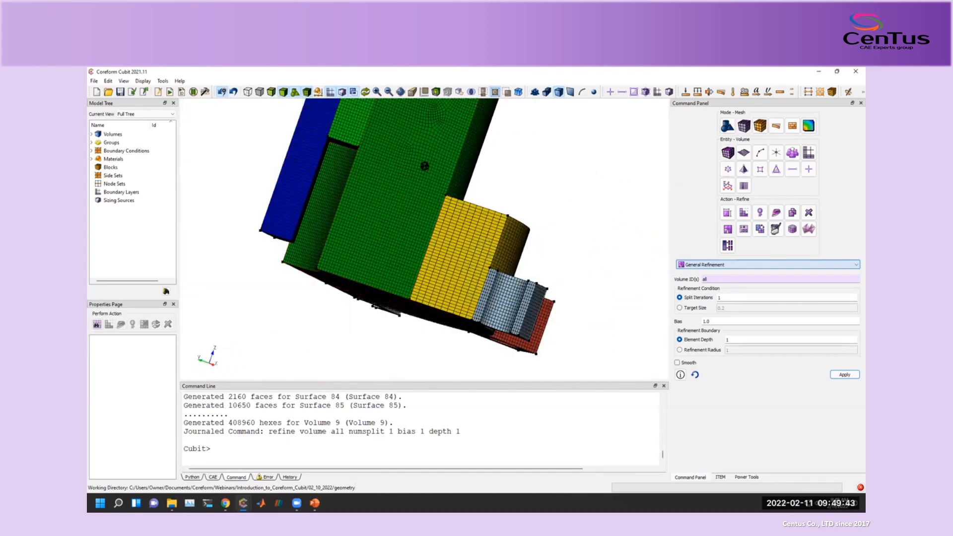
mouse_move(424, 166)
middle_mouse_down()
mouse_move(384, 156)
mouse_move(416, 180)
middle_mouse_up()
left_click(398, 187)
scroll(510, 238, "down", 3)
left_click(510, 238)
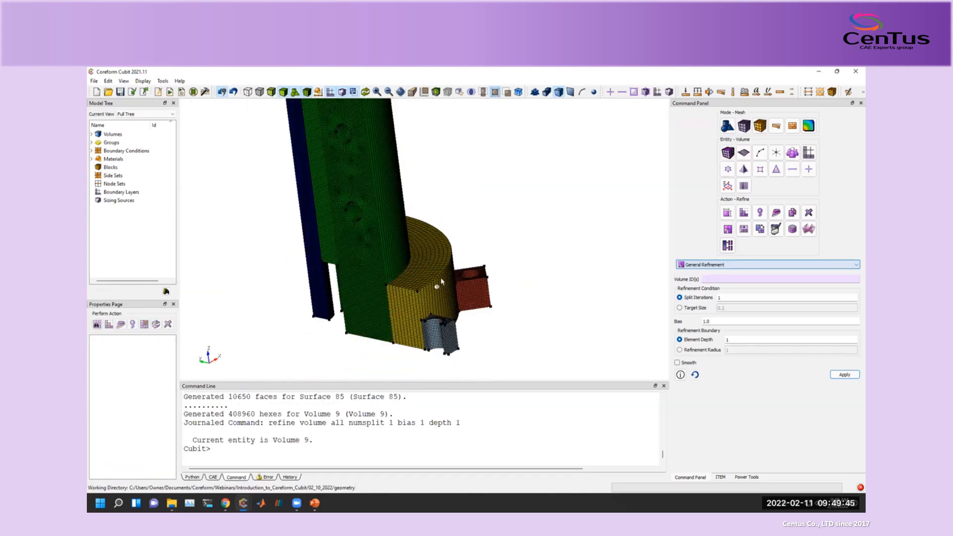
middle_click_drag(429, 264, 452, 281)
left_click(452, 282)
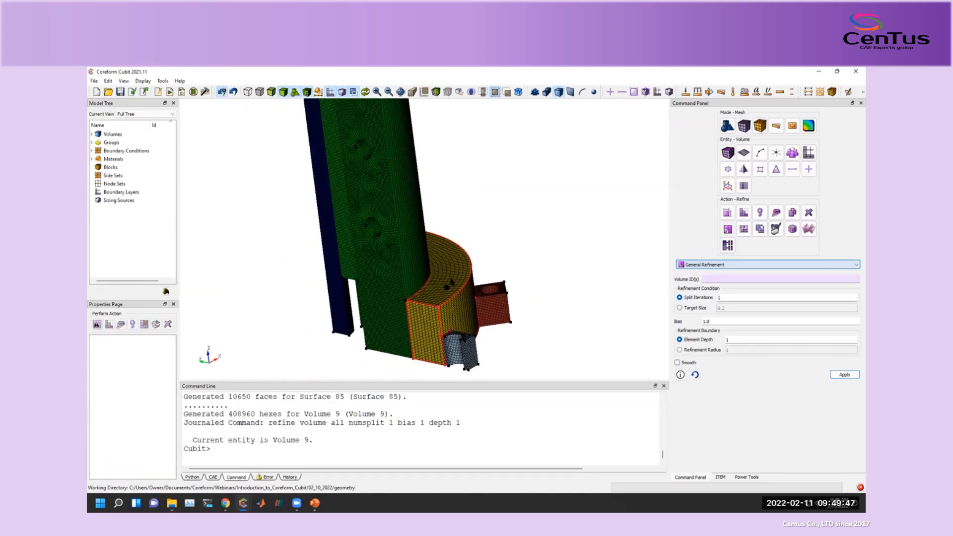
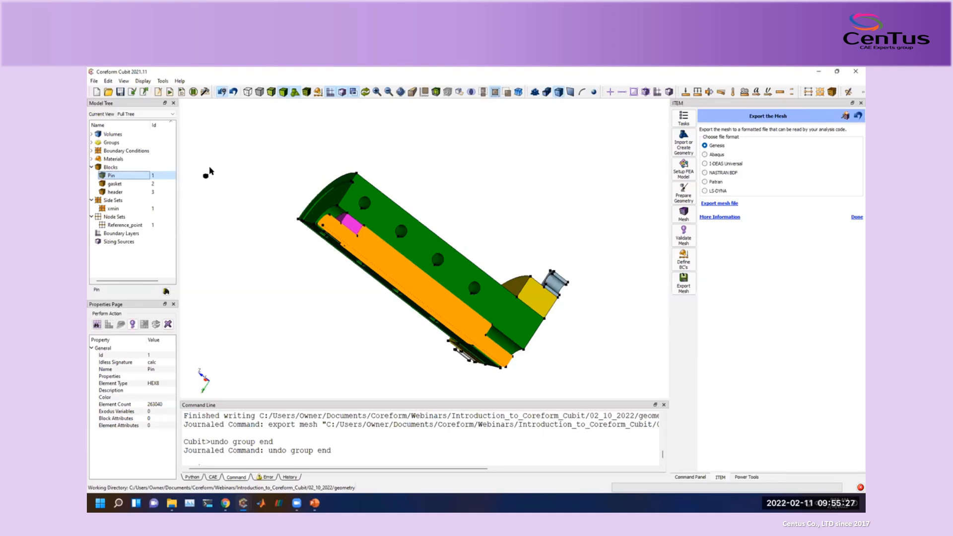
Try to set the Pin block's element type to HEX20.
left_click(117, 384)
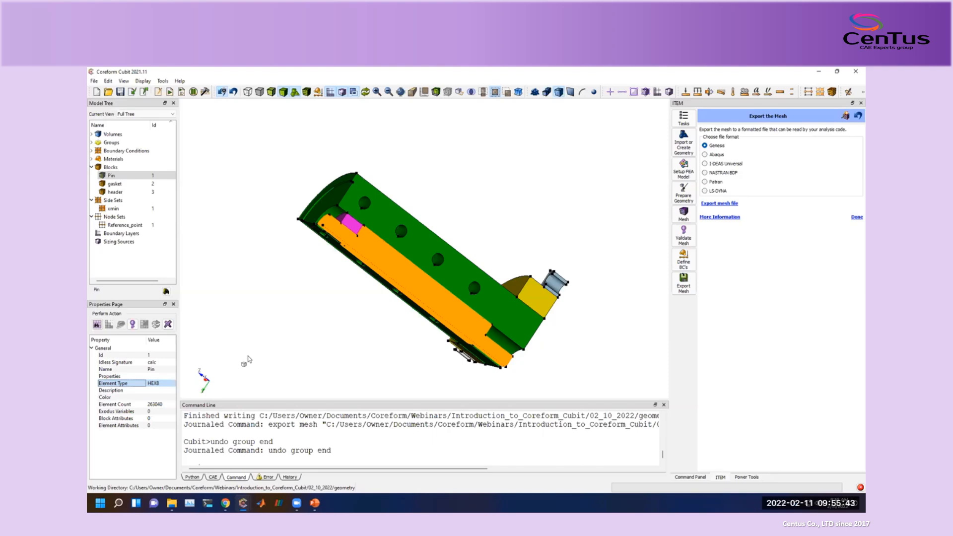
left_click(157, 384)
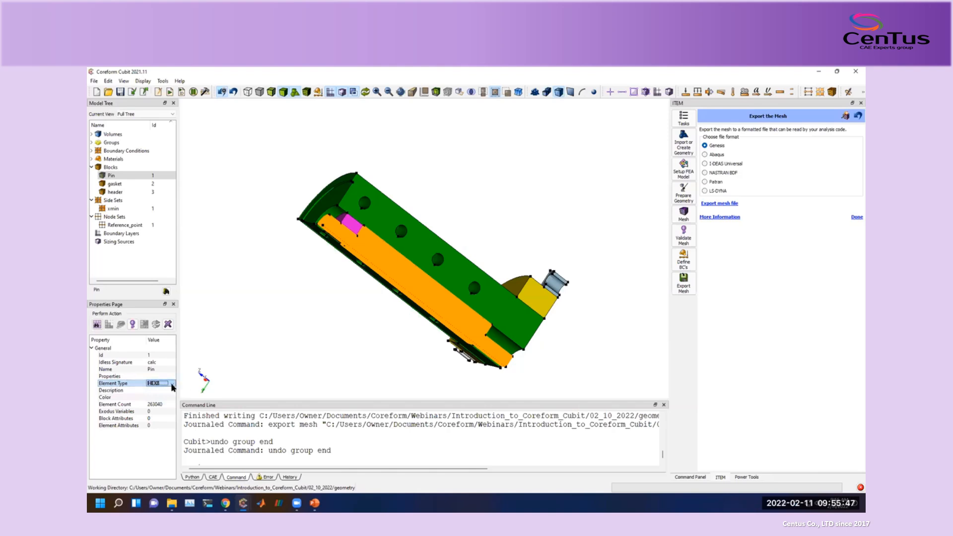
left_click(160, 384)
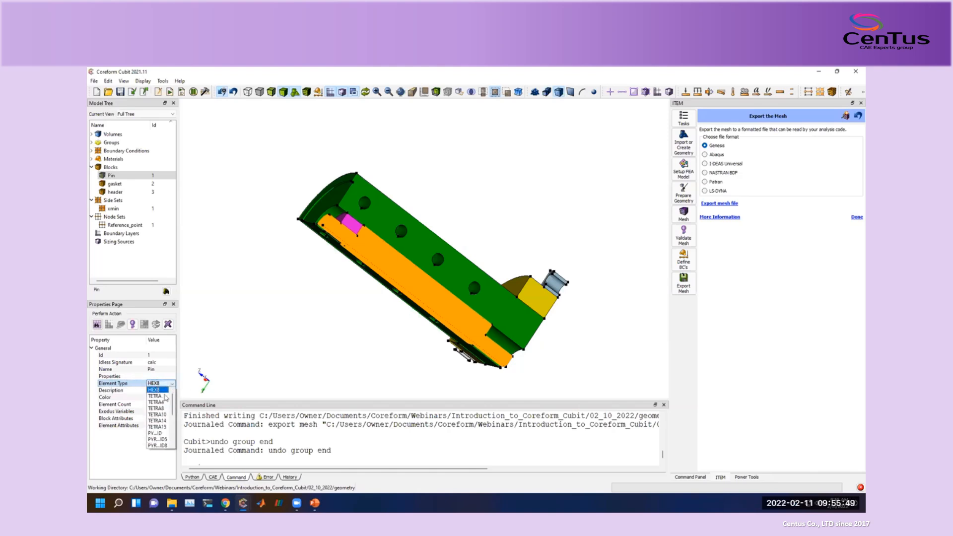
left_click_drag(172, 398, 173, 421)
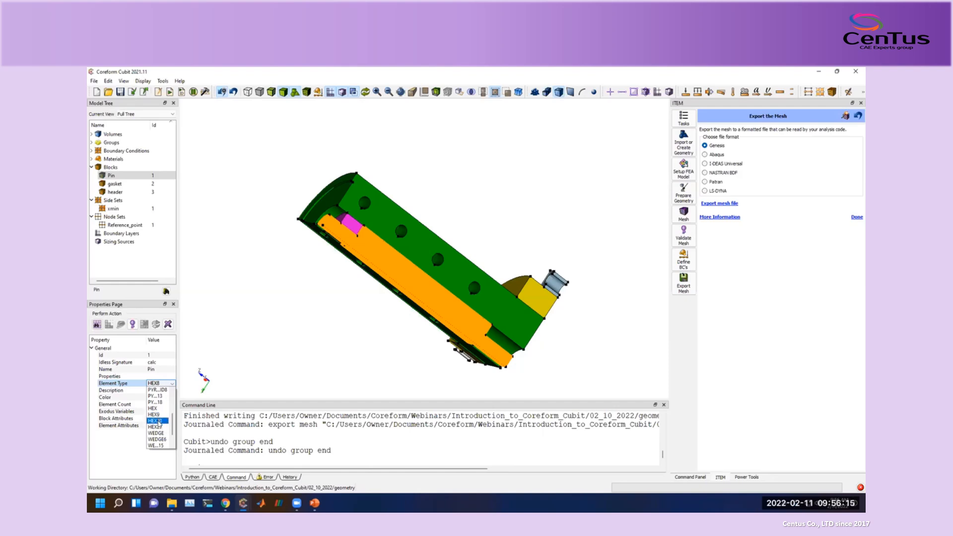
left_click(158, 421)
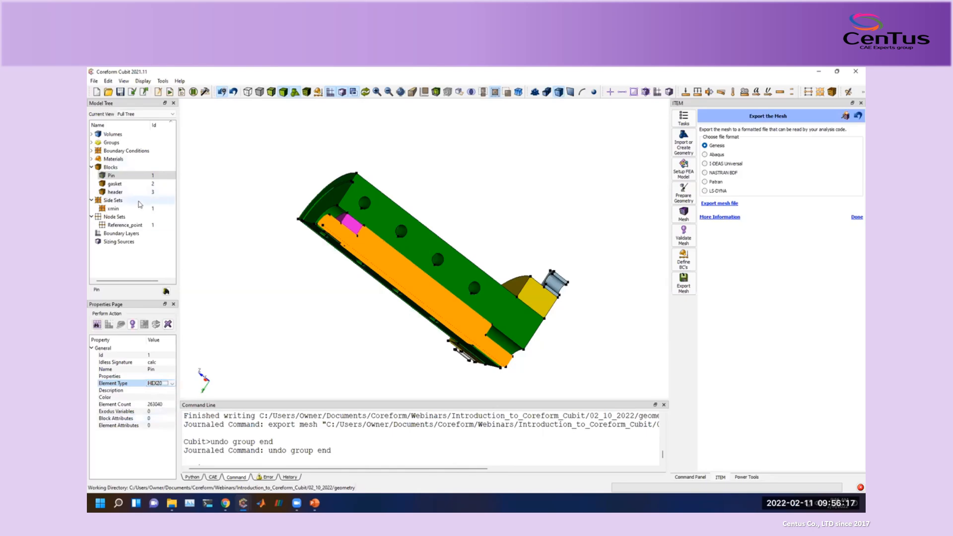
Turn on mesh visibility and view the mesh around the row of holes up close.
left_click(302, 93)
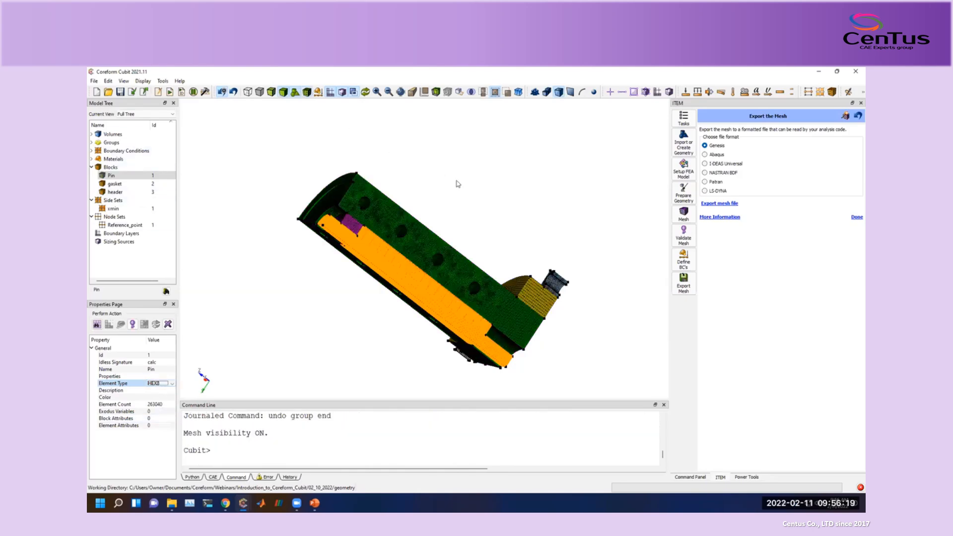
scroll(399, 253, "up", 2)
scroll(358, 329, "up", 2)
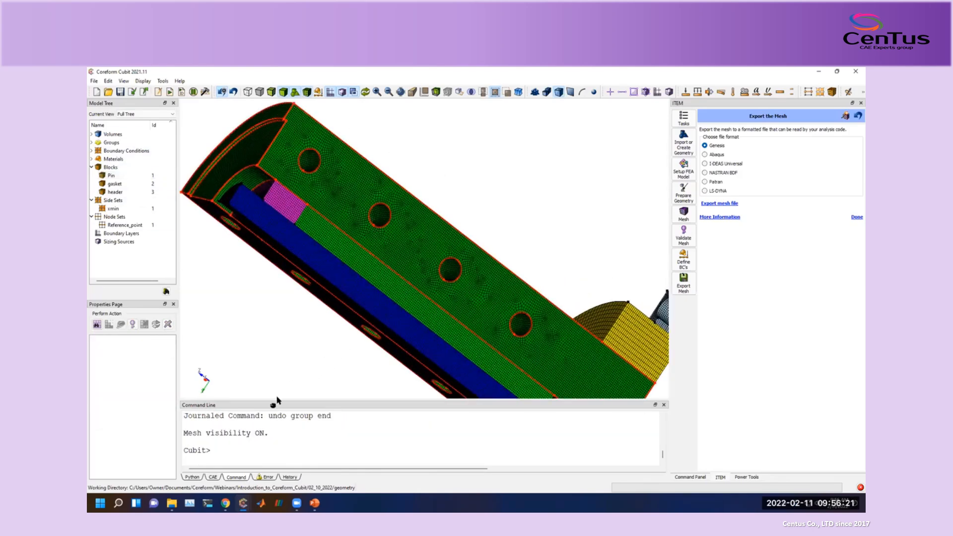
Delete the existing mesh, set the size of all volumes to 1, and try to mesh them again.
left_click(271, 435)
type("r")
key("BackSpace")
type("delete mesh")
key("Return")
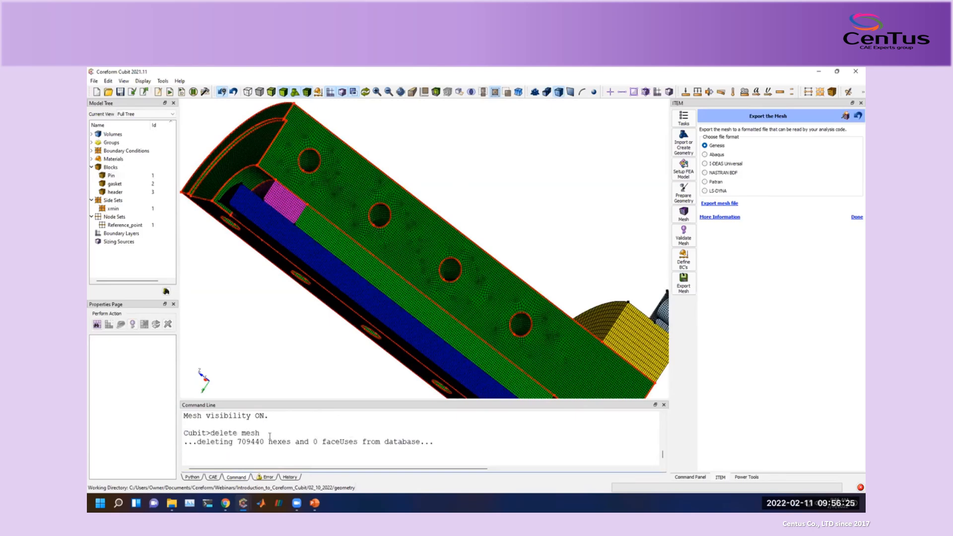
type("vol all size 1")
key("Return")
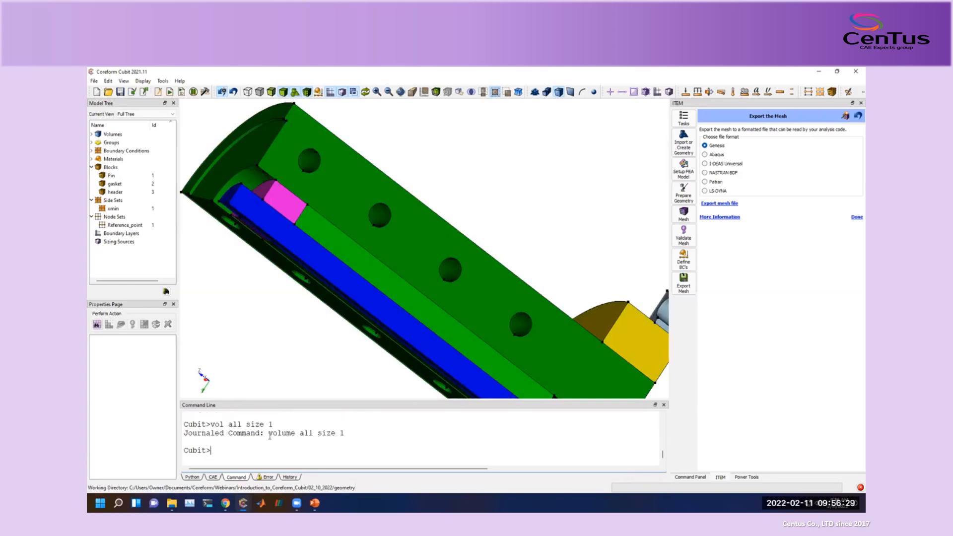
type("mesh vol all")
key("Return")
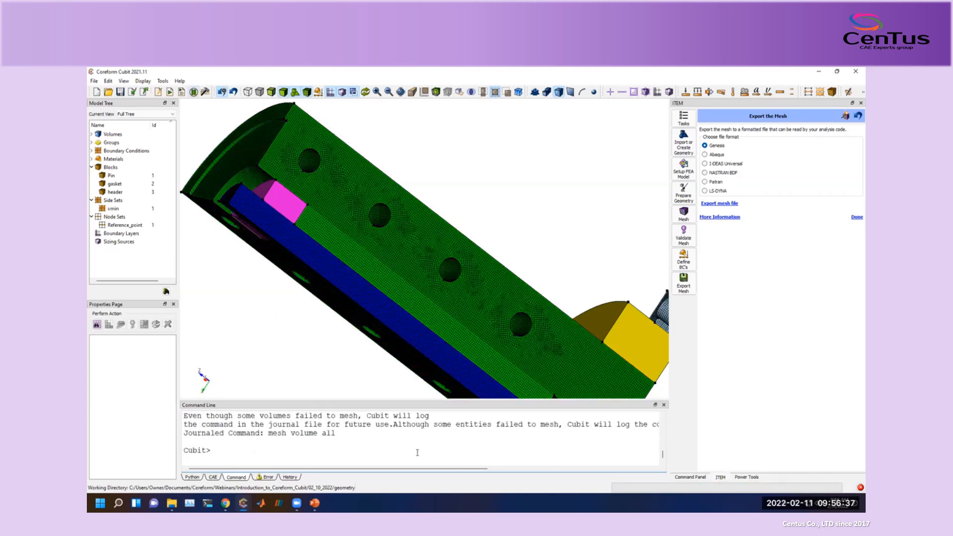
Delete the mesh again, set the size of all volumes to 5, and remesh them.
type("delete mesh")
key("Return")
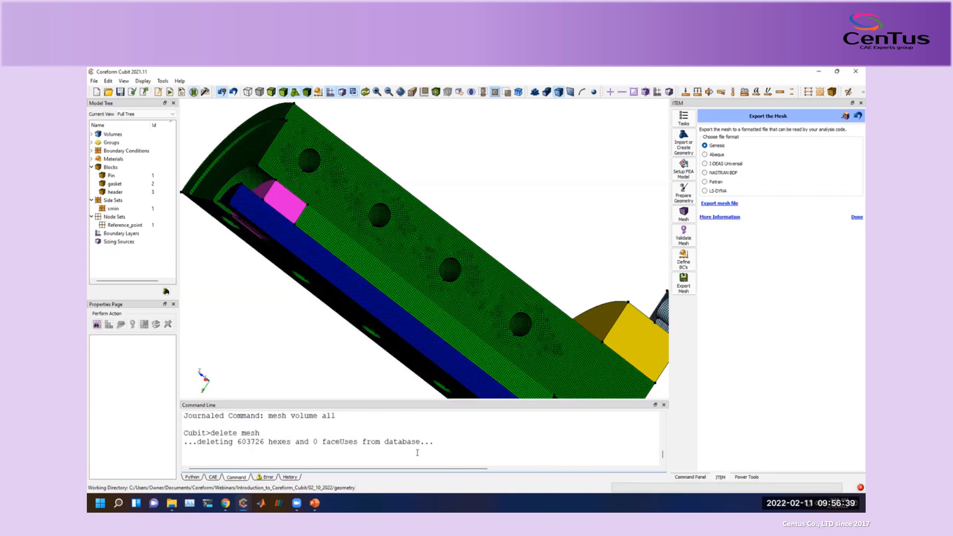
type("vol all size 5")
key("Return")
type("mesh vol all")
key("Return")
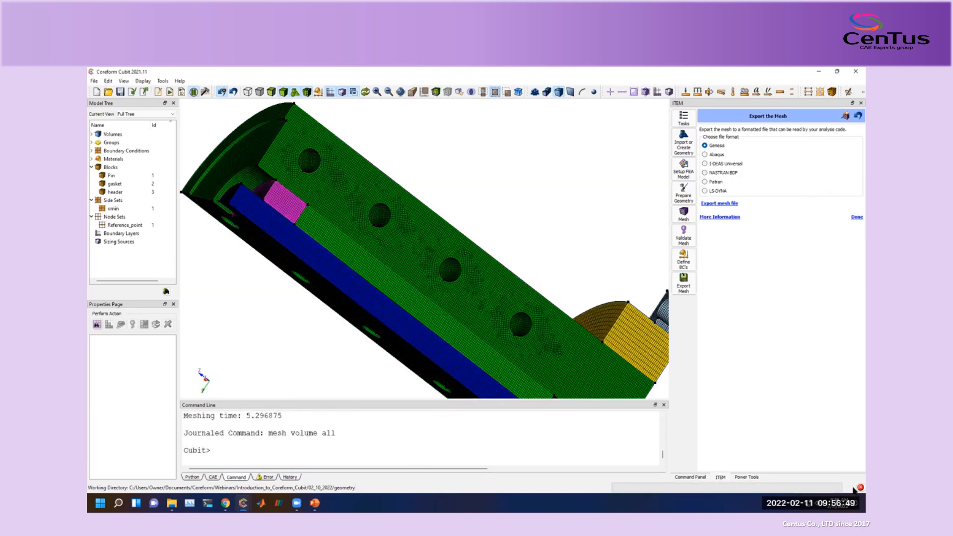
Reset all volumes, set their size to 1, and mesh them all again.
type("reset vol all")
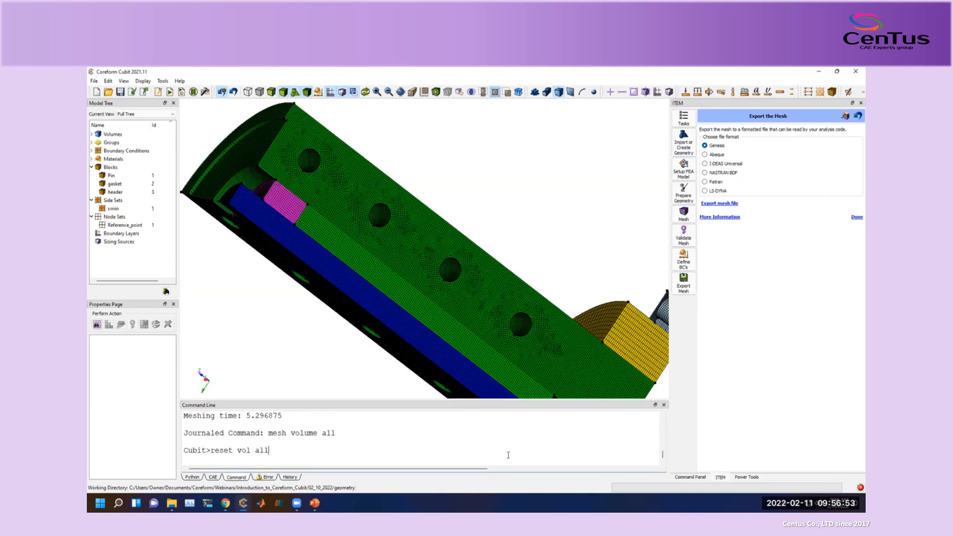
key("Return")
type("vo")
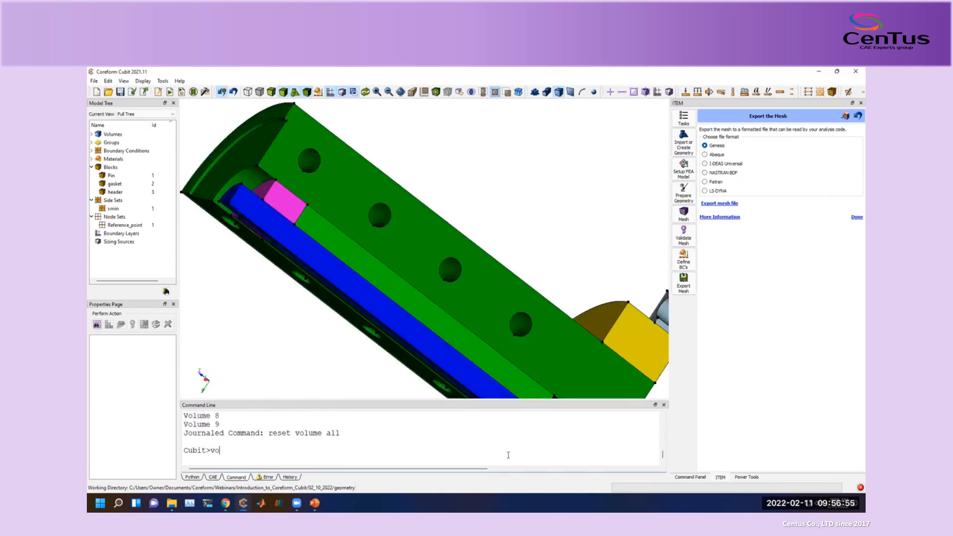
type("l all size 1")
key("Return")
type("mesh vol all")
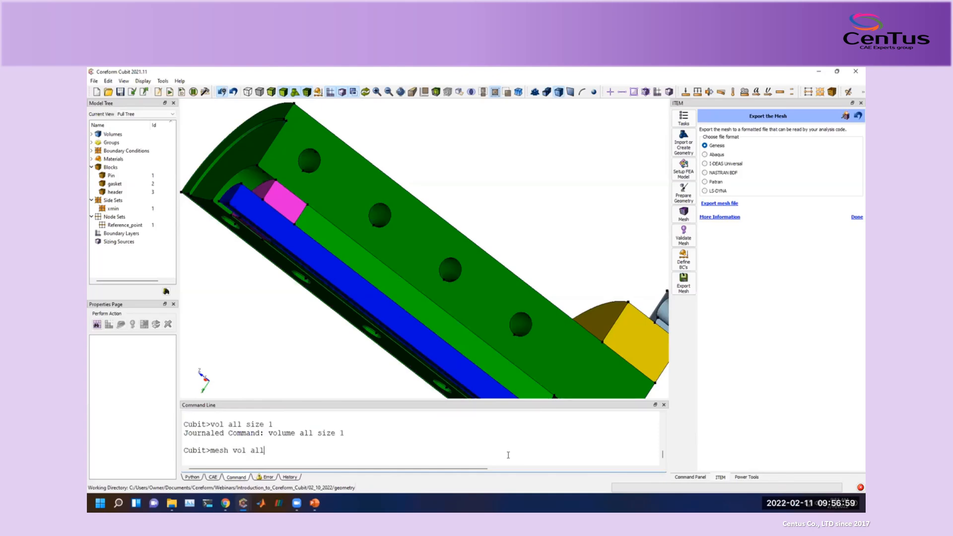
key("Return")
middle_click_drag(386, 186, 408, 199)
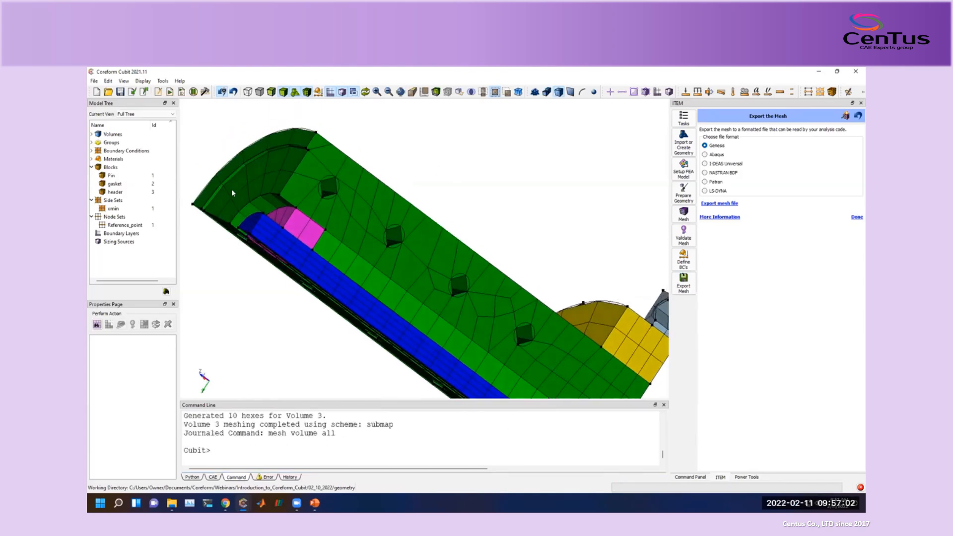
Set the header block's element type to HEX20.
left_click(119, 176)
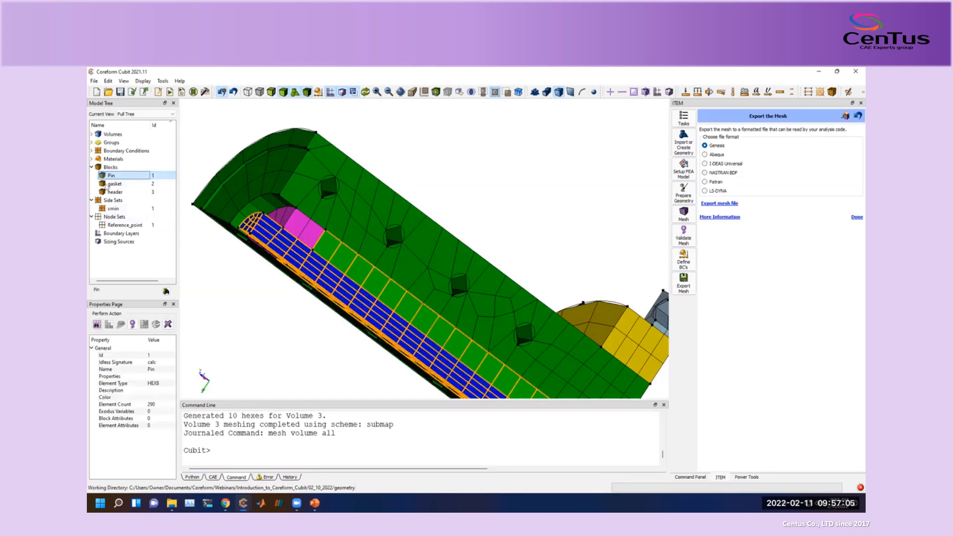
left_click(115, 192)
left_click(157, 383)
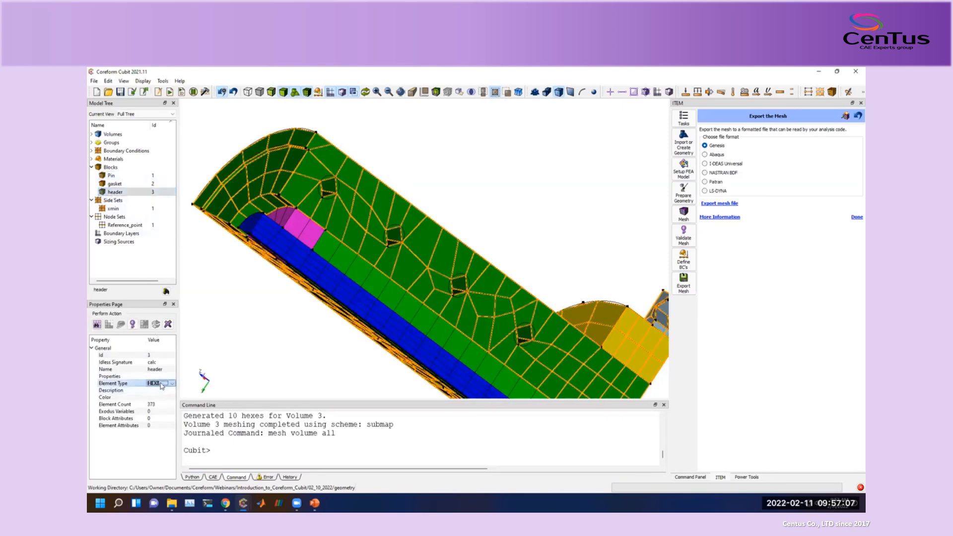
left_click(160, 383)
scroll(164, 440, "up", 2)
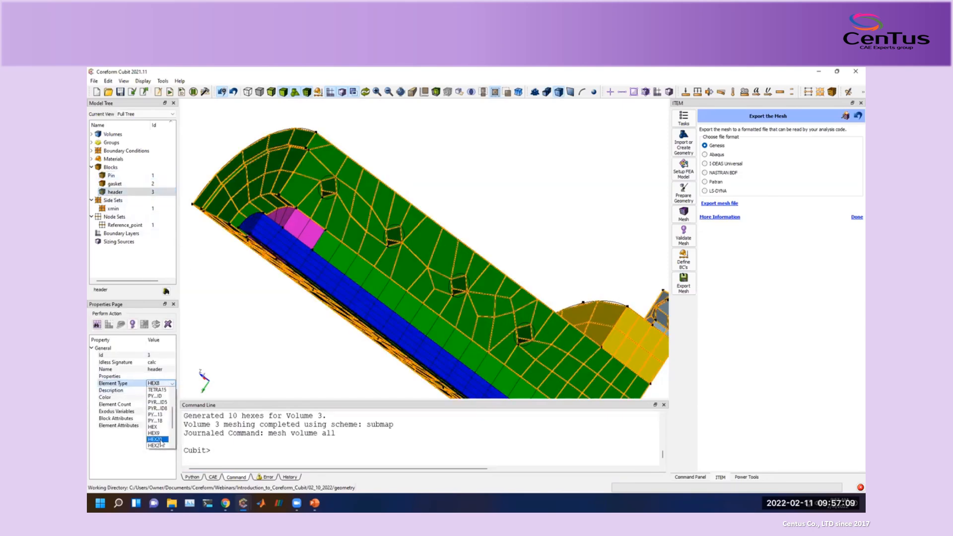
left_click(162, 440)
left_click(240, 380)
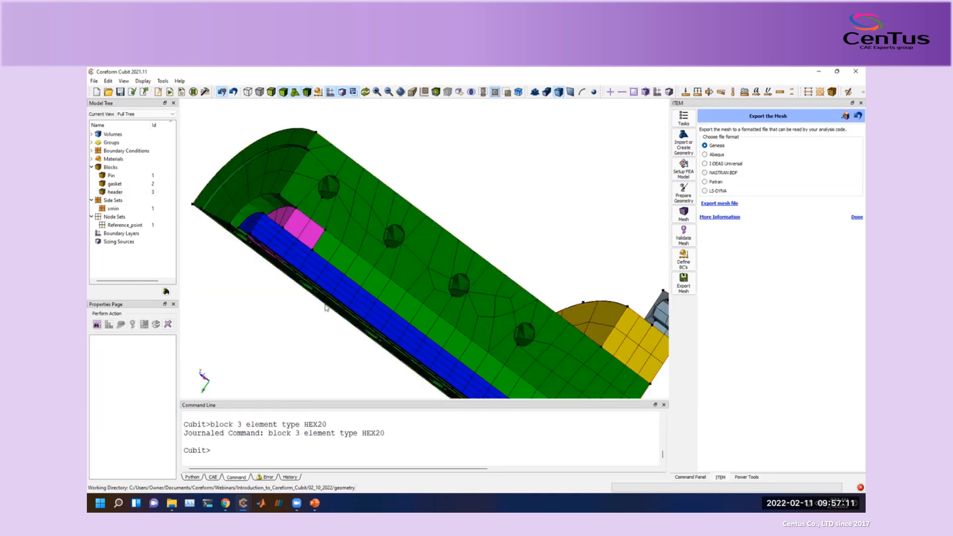
Draw all nodes on top of the current display and examine them around the holes, the header and the pin.
middle_click_drag(334, 230, 374, 281)
scroll(374, 281, "up", 5)
middle_click_drag(329, 229, 429, 245)
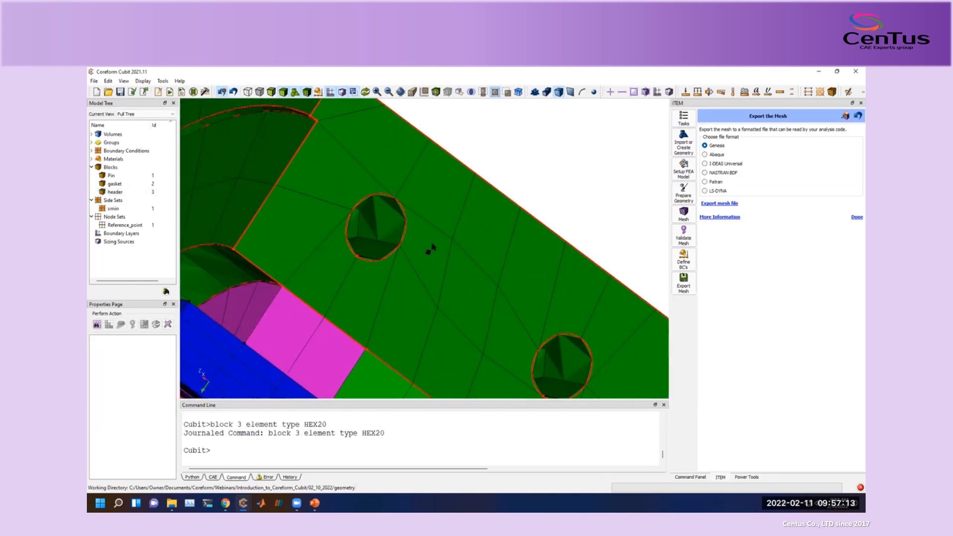
scroll(383, 298, "up", 2)
left_click(370, 450)
type("draw node all add")
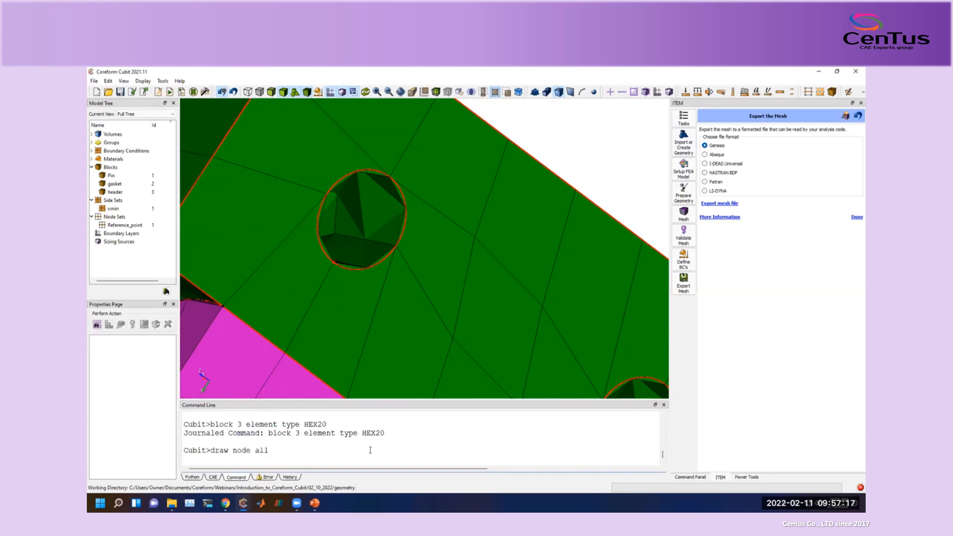
key("Return")
middle_click_drag(422, 239, 357, 223)
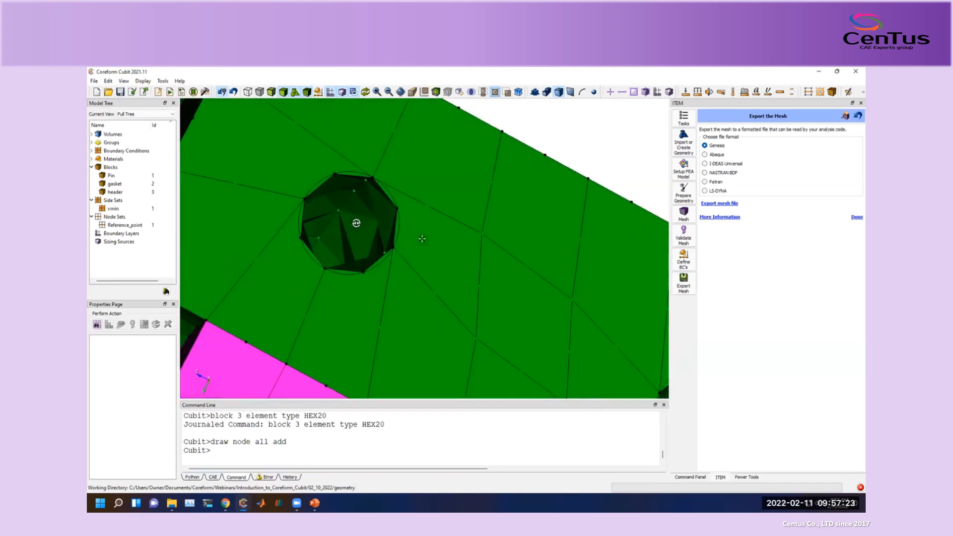
scroll(462, 224, "down", 3)
middle_click_drag(481, 282, 481, 268)
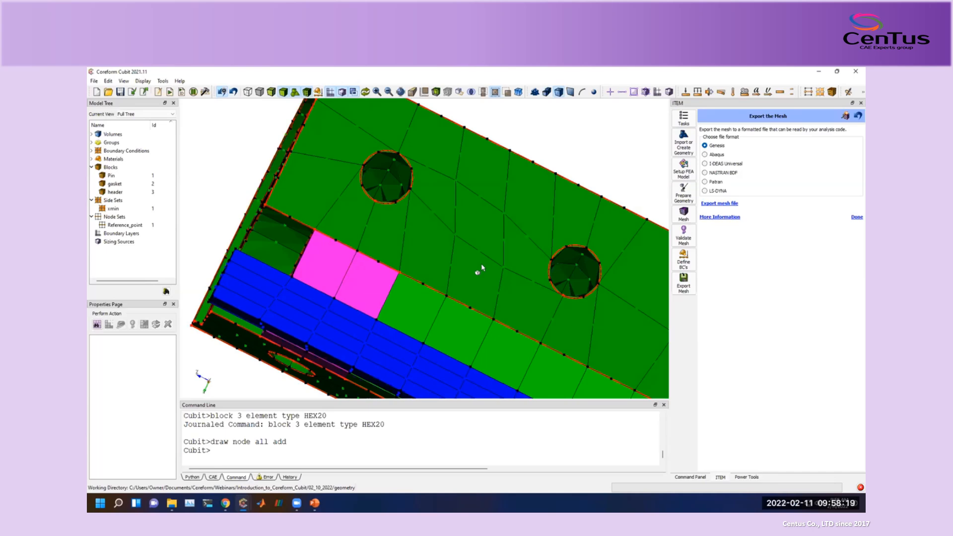
scroll(480, 269, "down", 3)
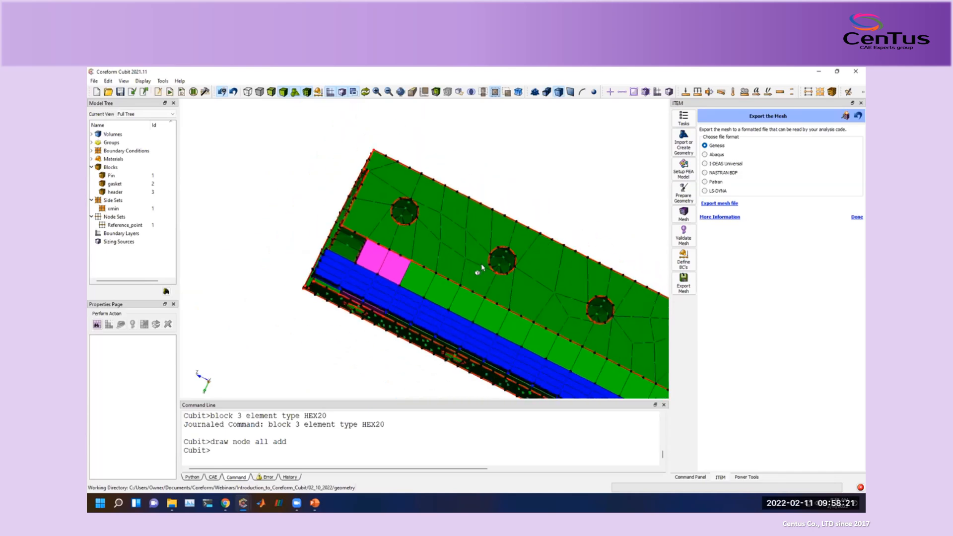
middle_click_drag(477, 270, 396, 224)
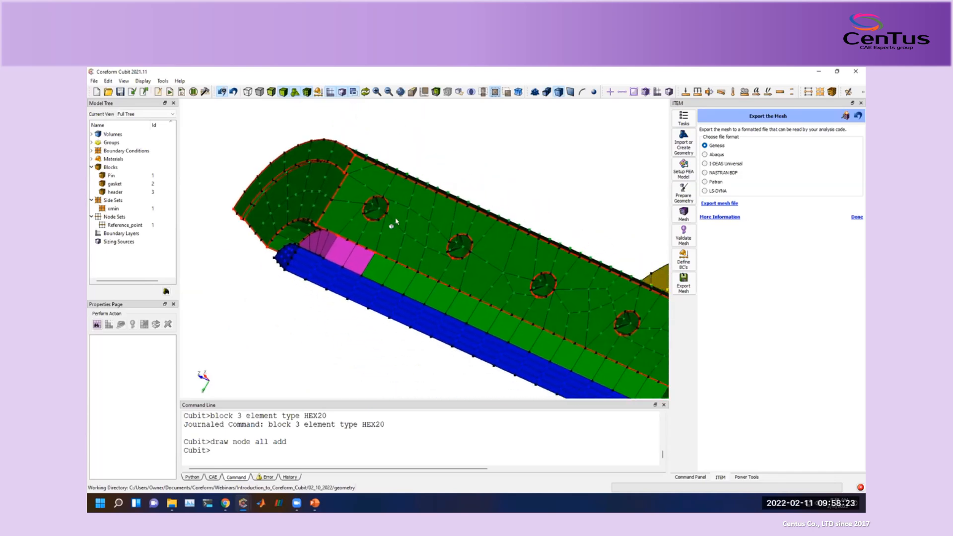
middle_click_drag(511, 255, 531, 255)
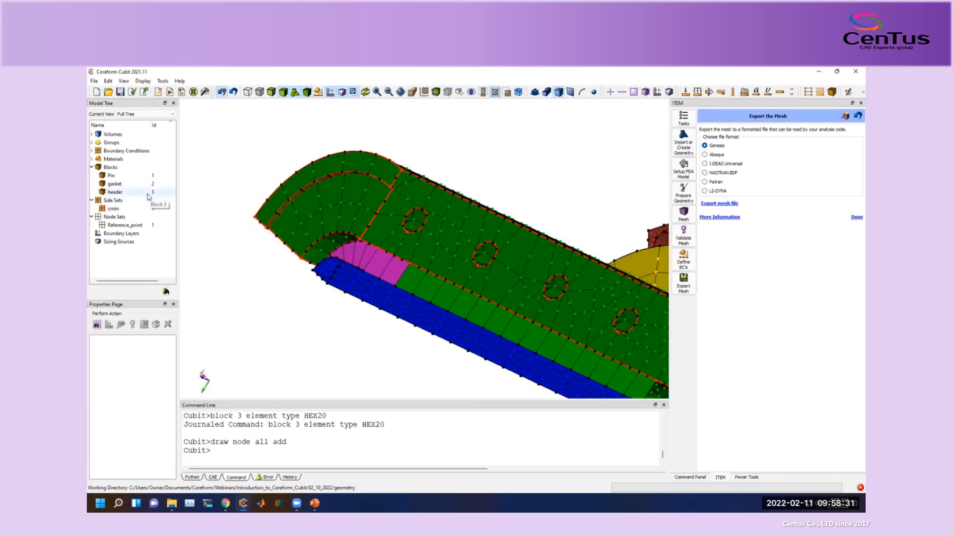
Look through the hexahedral element types available for the Pin block, then leave the list without choosing one.
left_click(139, 177)
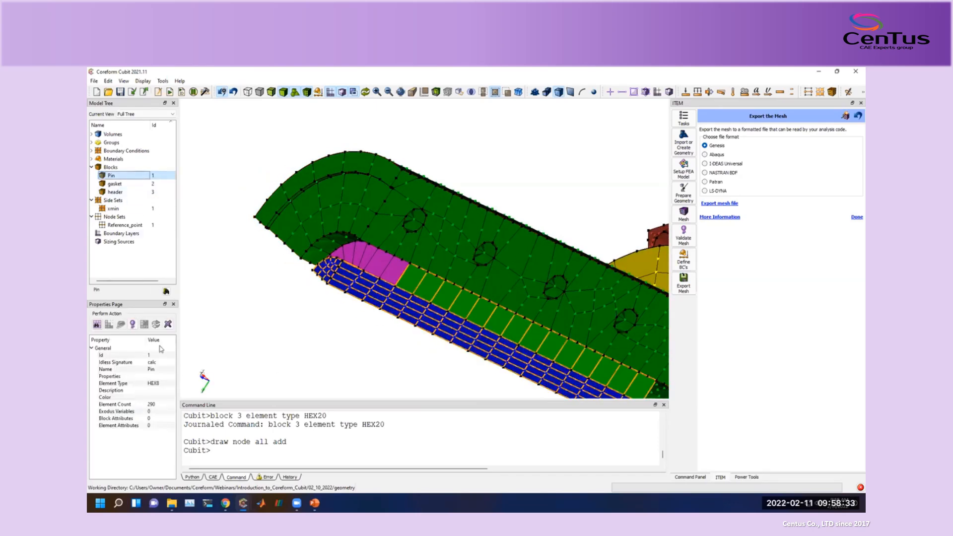
left_click(159, 383)
left_click(164, 385)
left_click_drag(173, 409, 173, 436)
left_click_drag(174, 429, 174, 419)
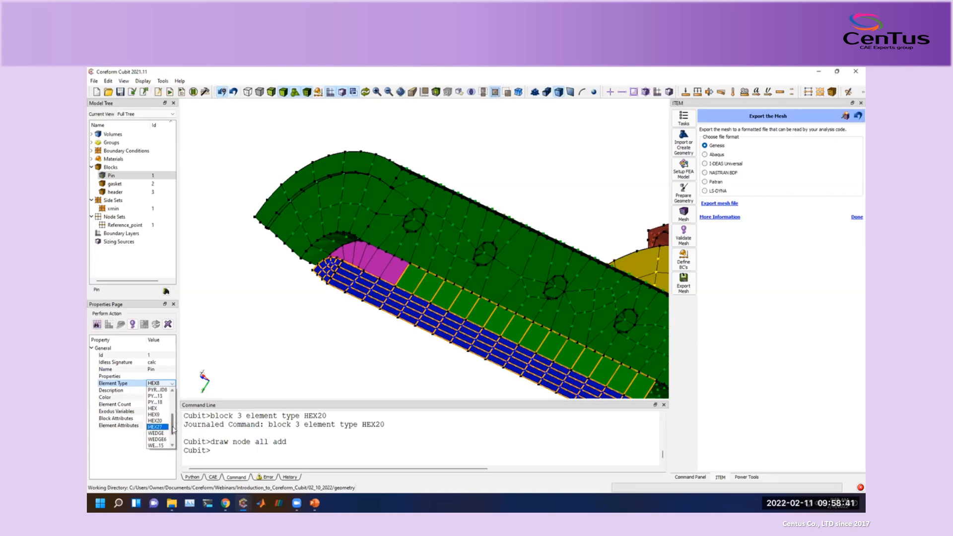
left_click_drag(173, 428, 173, 432)
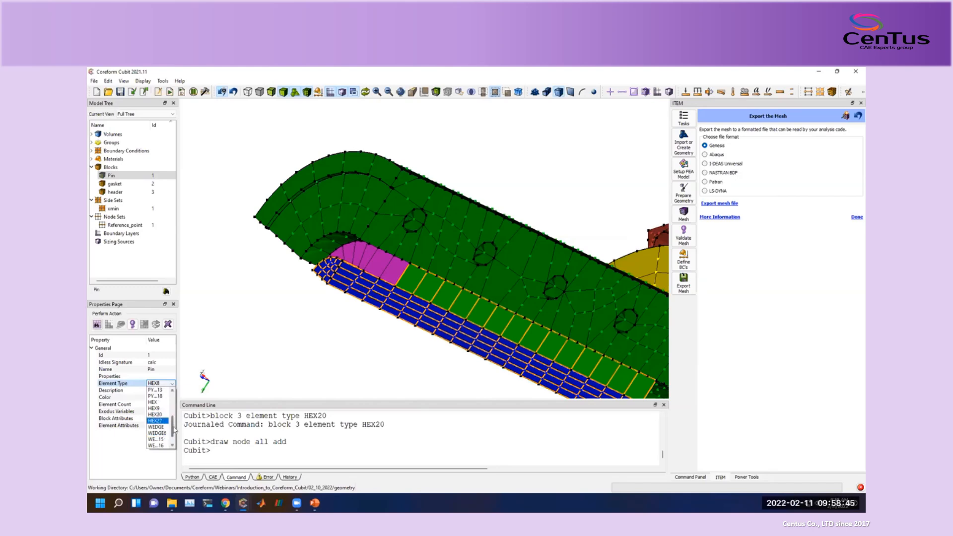
mouse_move(173, 432)
left_mouse_down()
mouse_move(182, 398)
mouse_move(177, 425)
left_mouse_up()
left_click(211, 440)
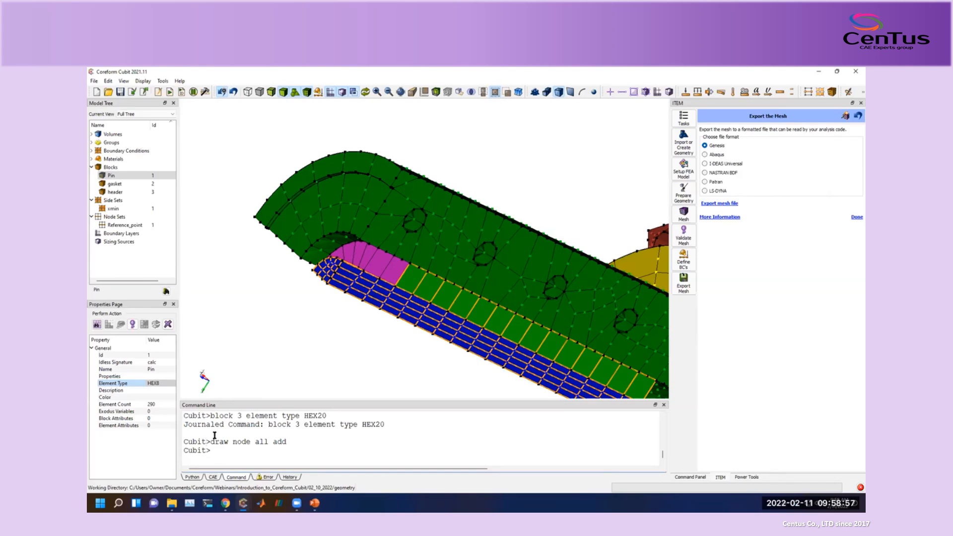
left_click(546, 166)
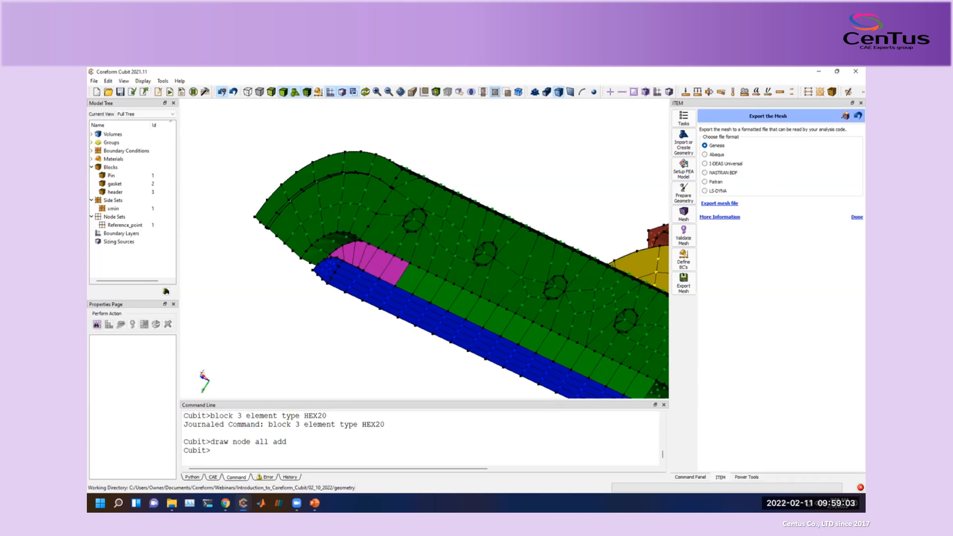
Clear the extra drawn nodes from the display, turn the model upright, and delete the entire mesh.
left_click(690, 478)
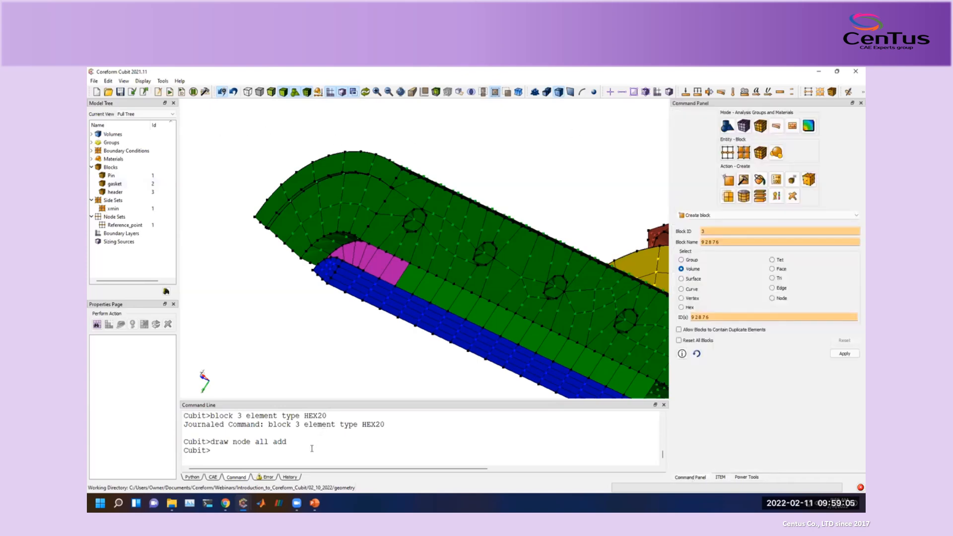
right_click(304, 347)
left_click(320, 358)
left_click_drag(465, 266, 502, 288)
left_click(441, 420)
type("de")
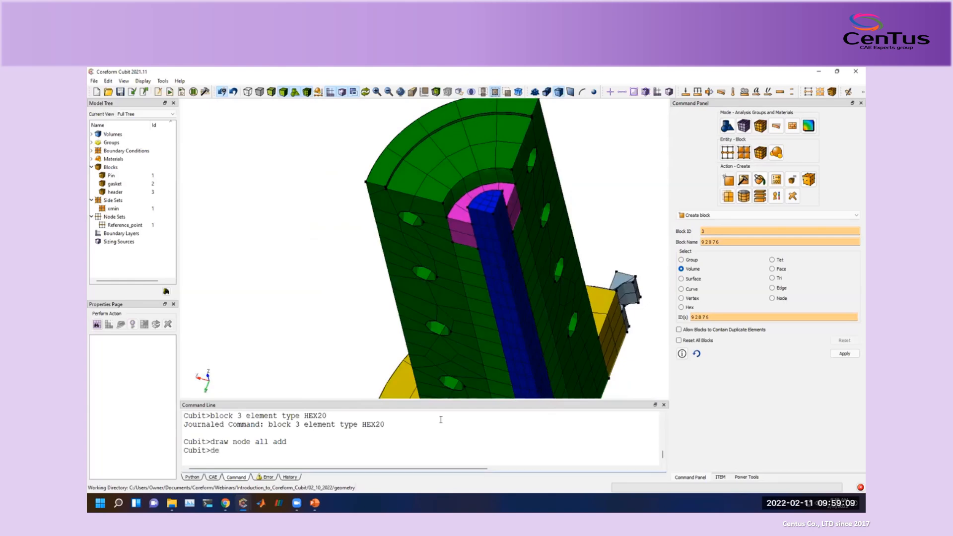
type("lete mesh")
key("Return")
Set the size of all volumes to 0.25 and mesh them all.
type("vol")
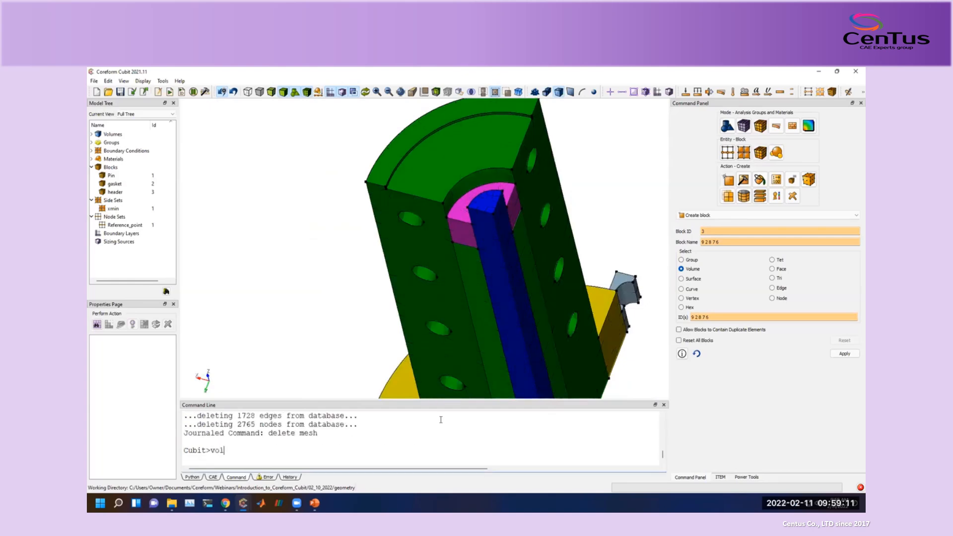
type(" all size .25")
key("Return")
type("mesh vol all")
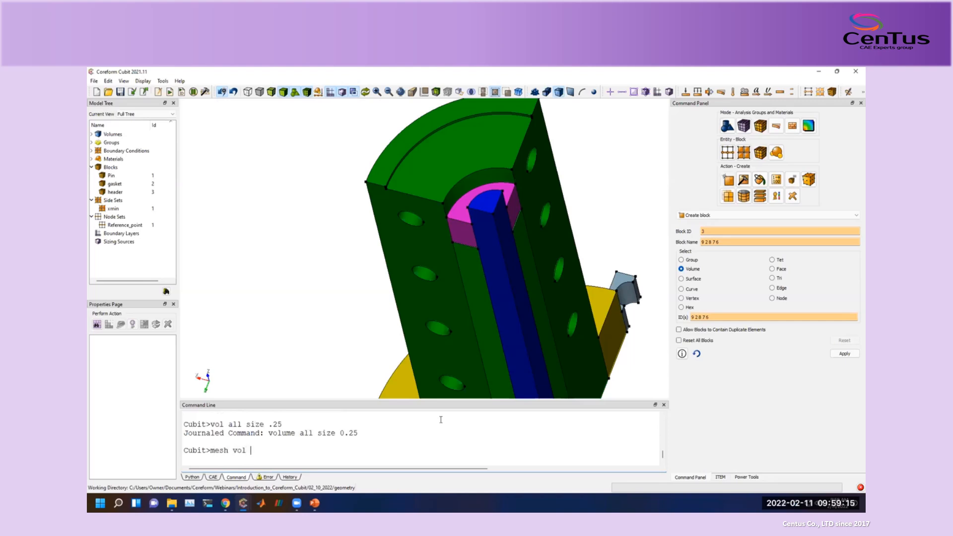
key("Return")
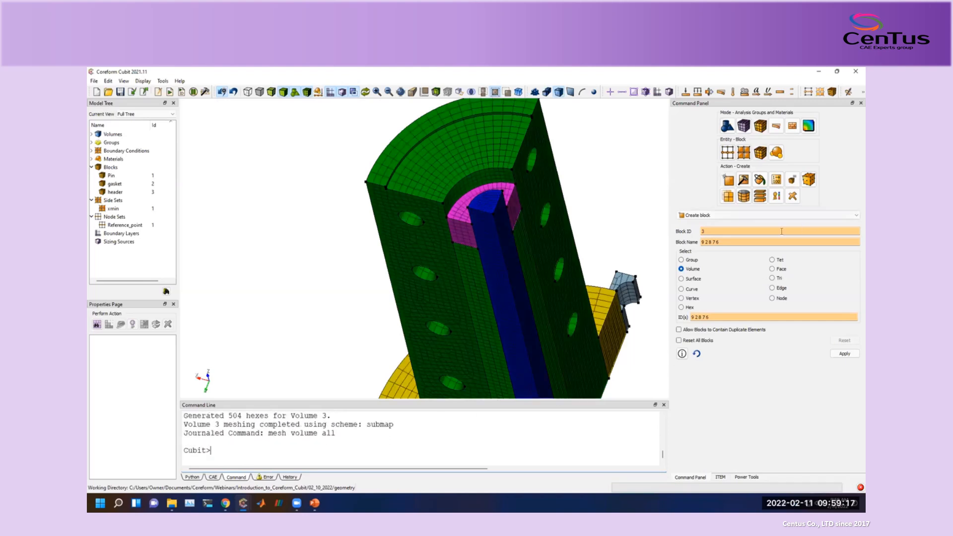
left_click(743, 153)
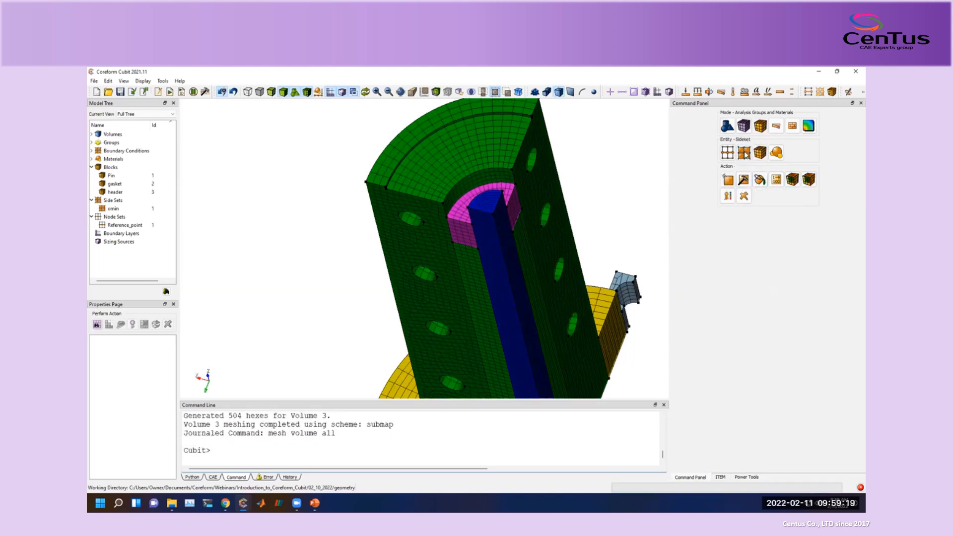
left_click(728, 180)
left_click_drag(411, 294, 432, 284)
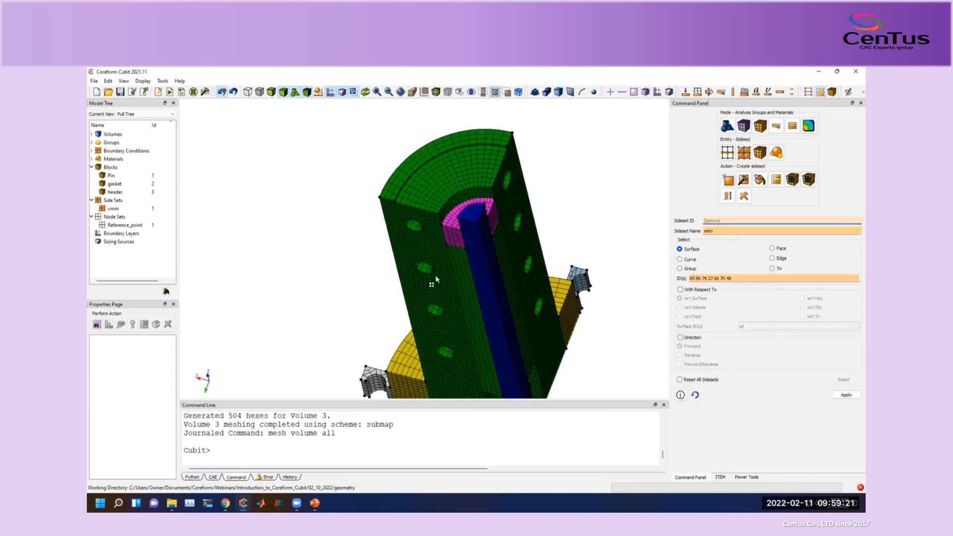
Set up a new node set with ID 2, named yMax, that is defined by surfaces.
left_click(727, 152)
left_click(728, 179)
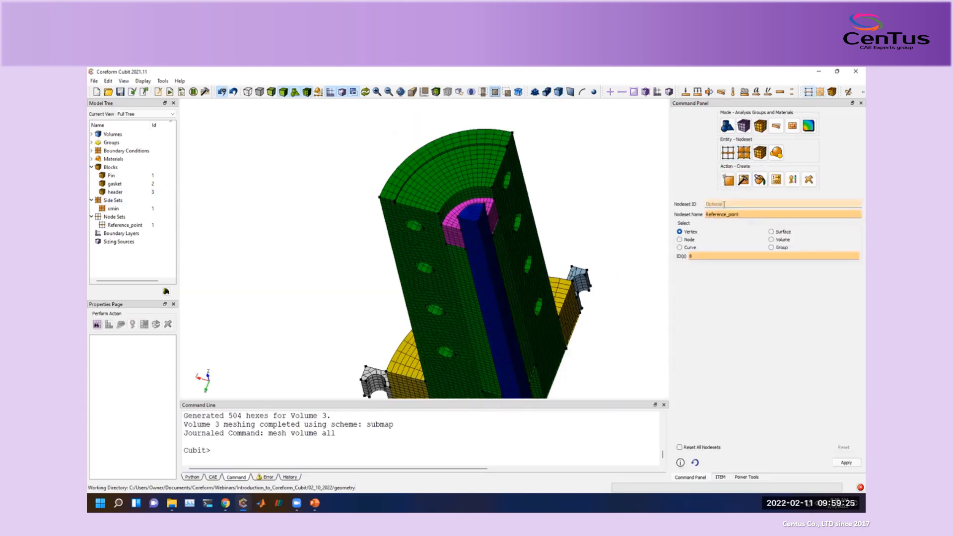
left_click(723, 204)
type("2")
double_click(723, 213)
type("yMax")
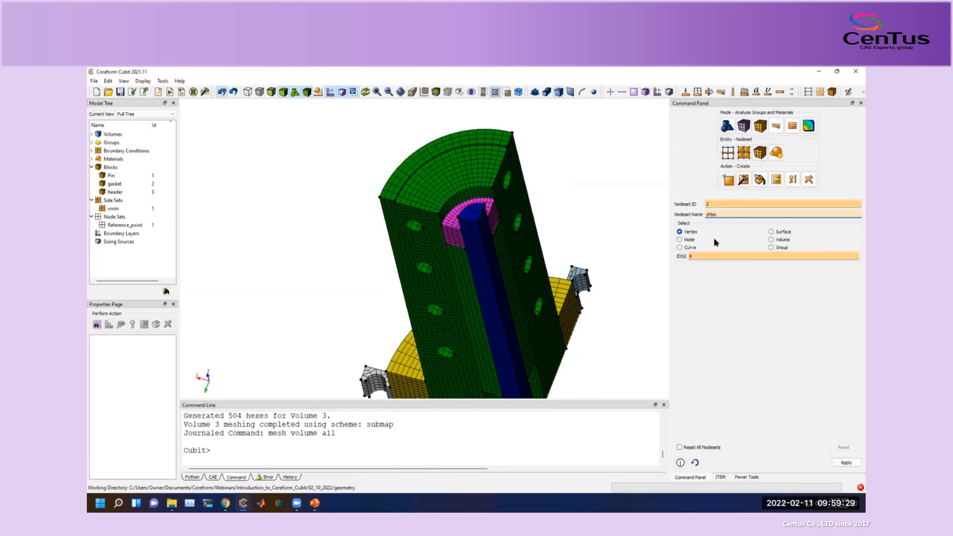
left_click(771, 232)
left_click(773, 256)
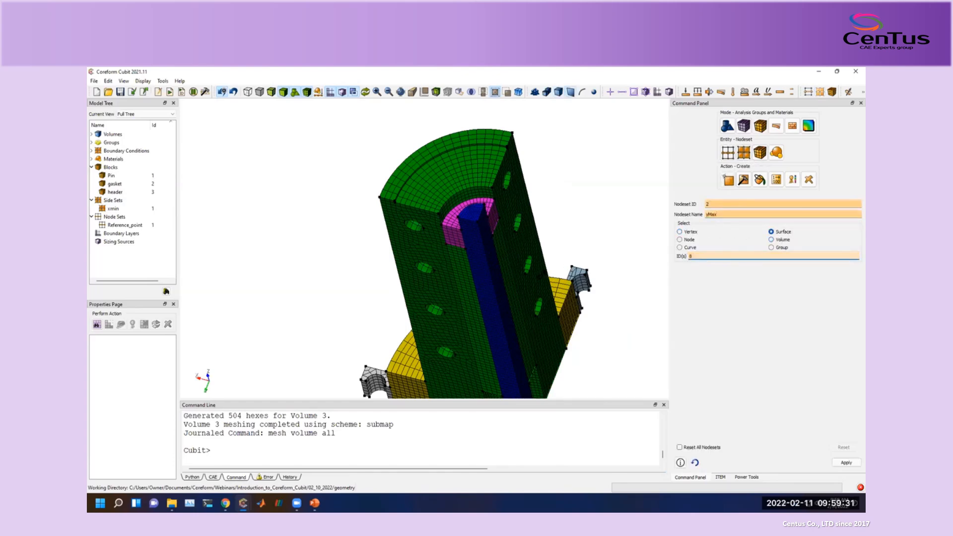
Pick the surfaces along one flat cut face of the pin, gasket, header and lower parts, and create the yMax node set from them.
left_click(483, 284)
left_click(455, 236, "ctrl")
left_click(453, 266, "ctrl")
left_click(444, 296, "ctrl")
middle_click_drag(466, 266, 520, 165)
left_click(454, 297, "ctrl")
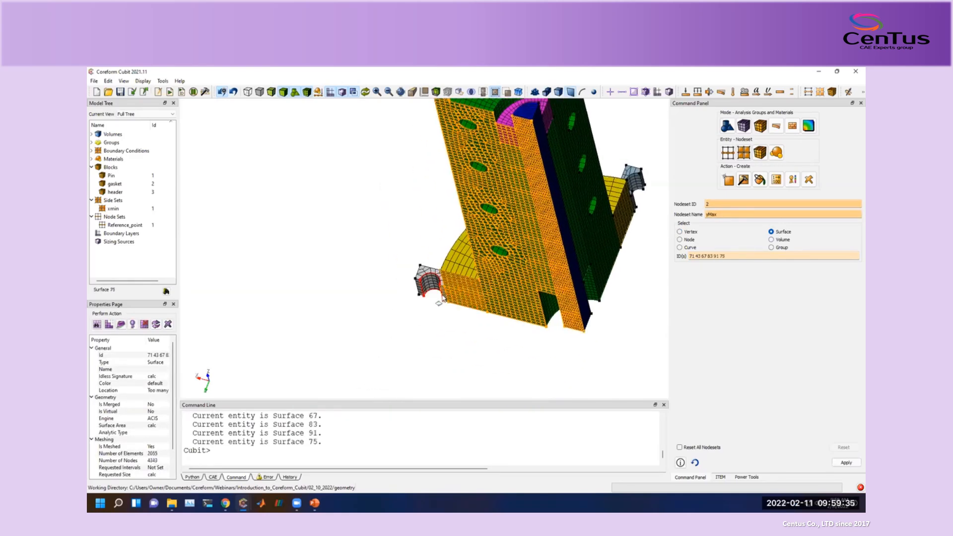
left_click(418, 296, "ctrl")
left_click(434, 299, "ctrl")
left_click(850, 463)
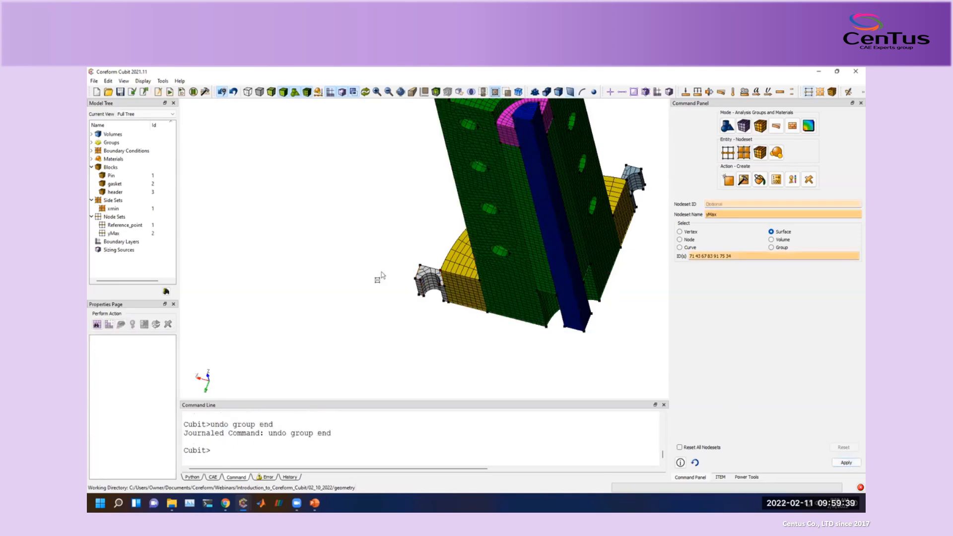
Highlight the yMax node set and examine its nodes close up around the header's holes.
left_click(114, 233)
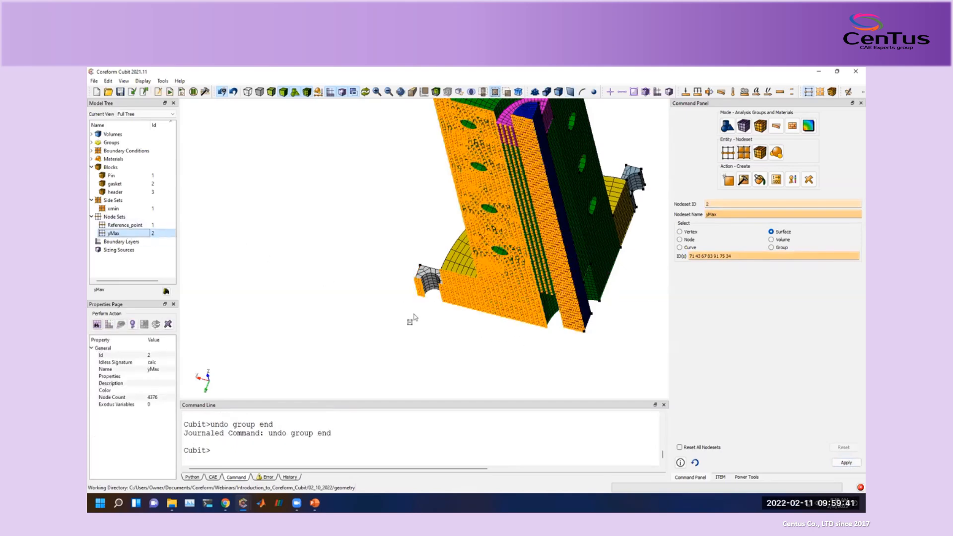
scroll(208, 224, "up", 5)
scroll(207, 223, "up", 4)
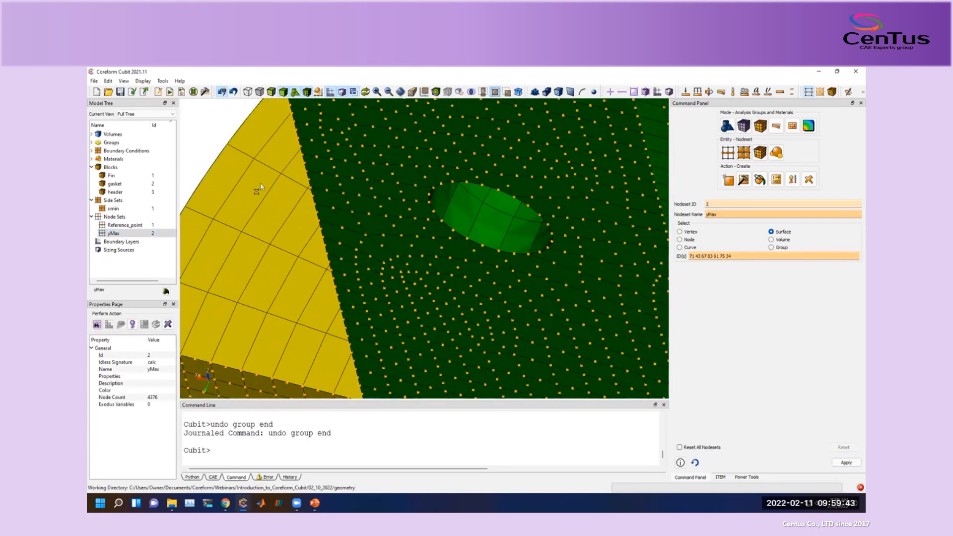
middle_click_drag(430, 225, 576, 243)
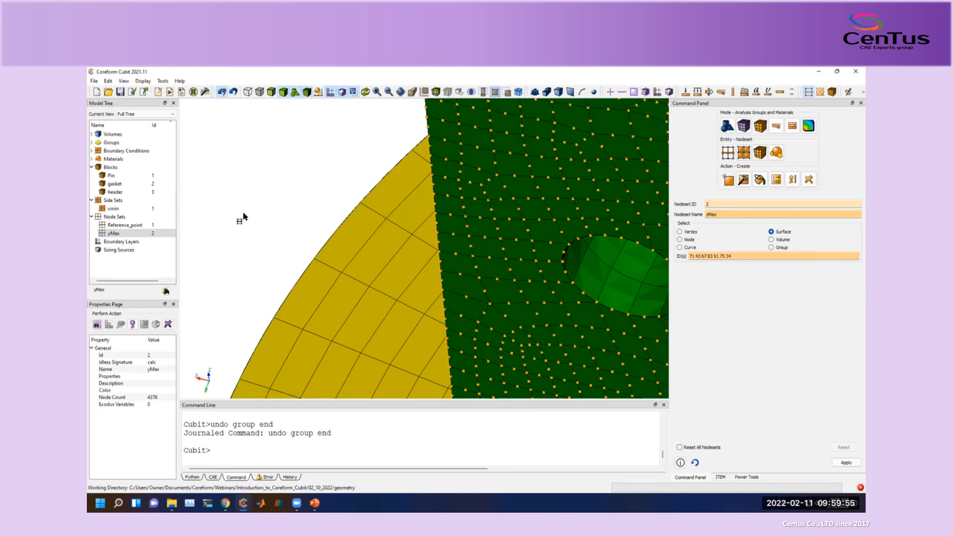
Highlight the xmin side set and examine its element faces on the pin, gasket and header cut surfaces.
left_click(143, 209)
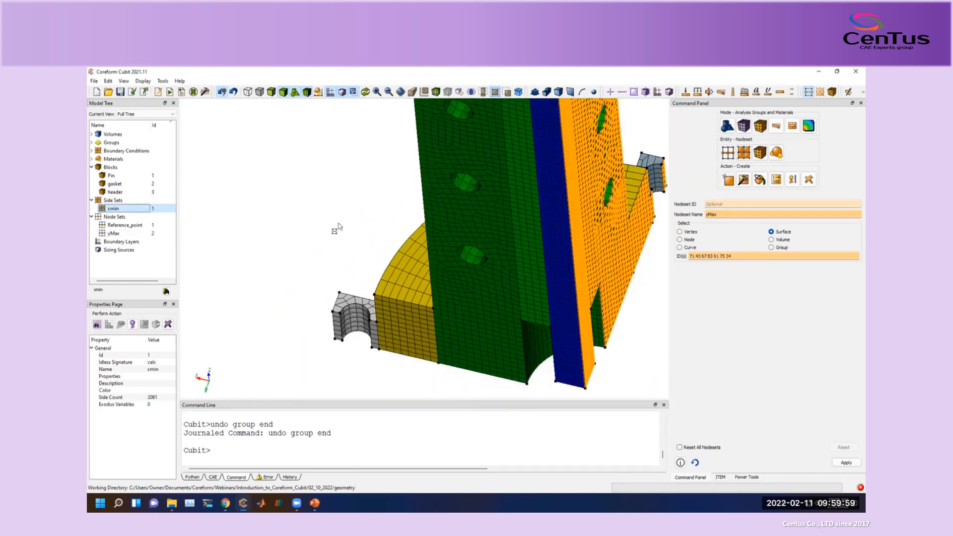
left_click_drag(431, 238, 298, 270)
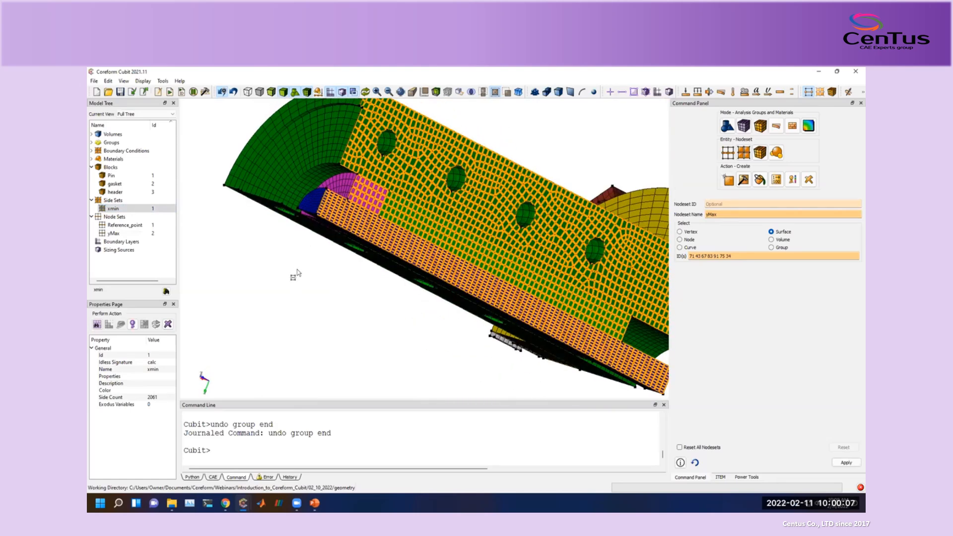
scroll(333, 266, "up", 10)
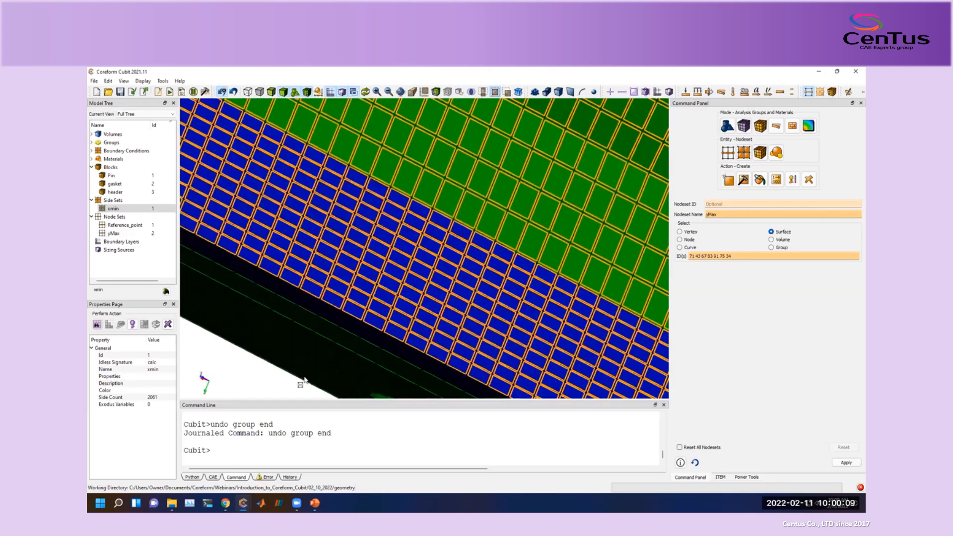
scroll(304, 380, "up", 5)
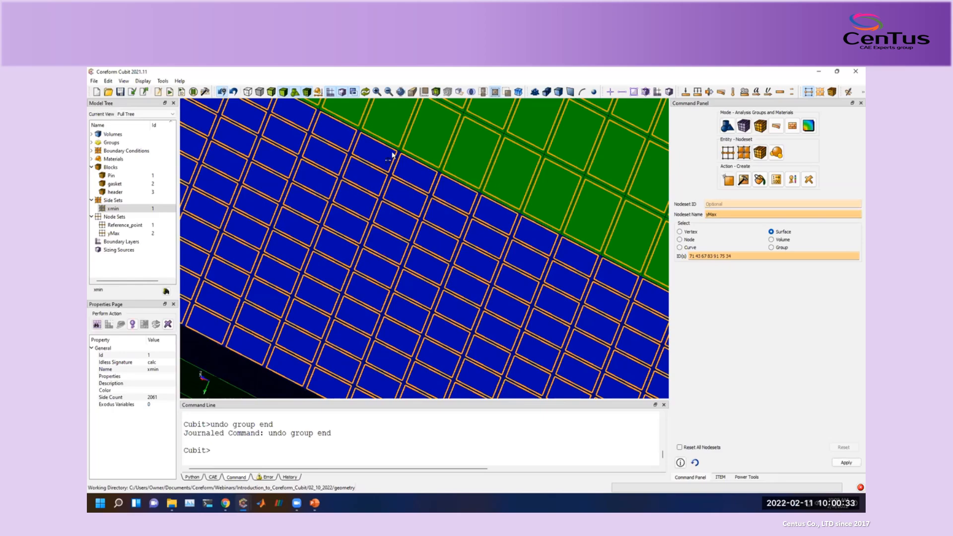
scroll(392, 155, "down", 10)
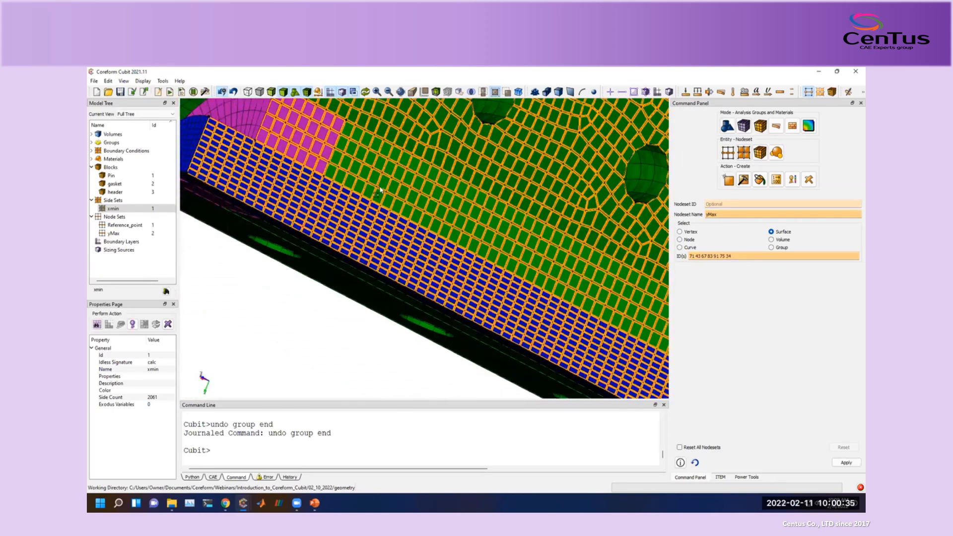
left_click_drag(382, 201, 458, 187)
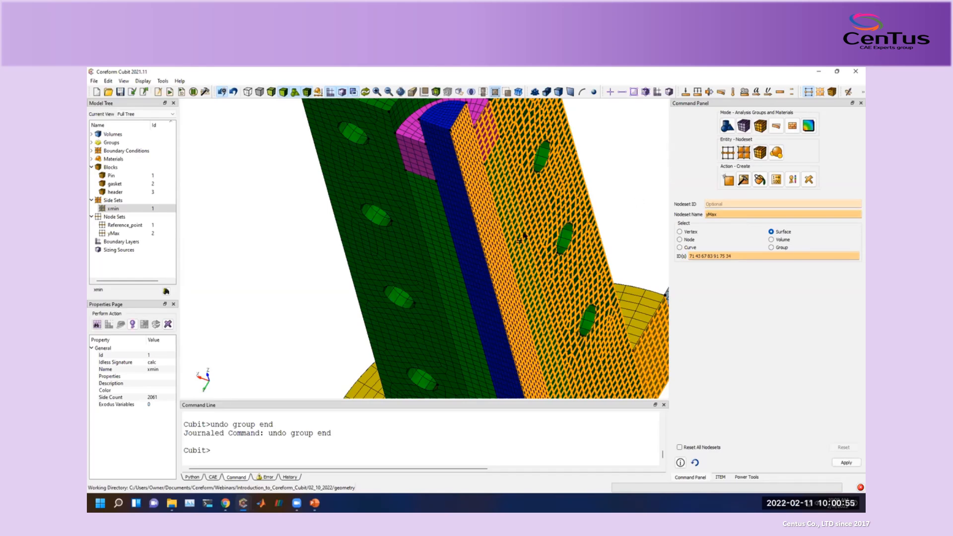
middle_click_drag(510, 164, 535, 295)
scroll(488, 239, "up", 4)
middle_click_drag(486, 212, 350, 227)
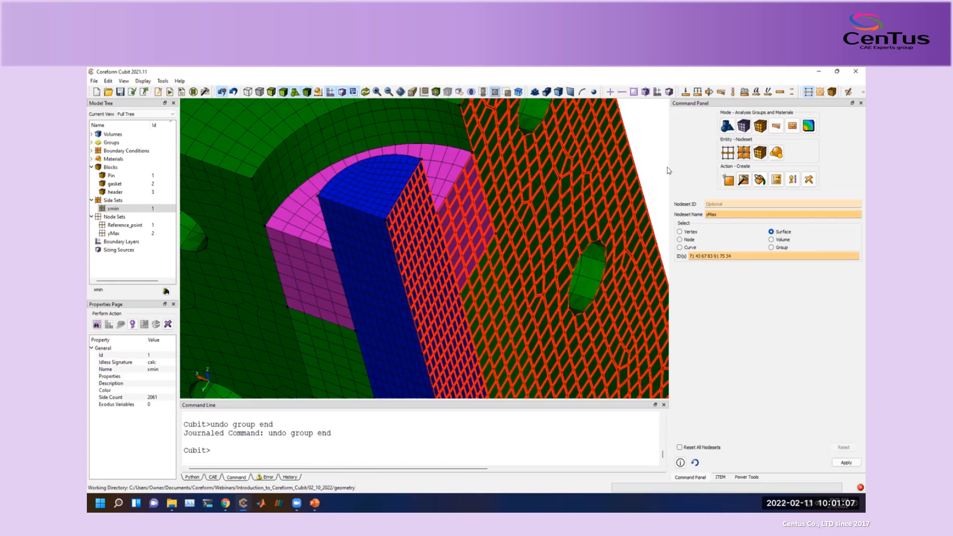
Highlight the Reference_point node set and examine its single node at the corner of the pin's end face.
left_click(728, 153)
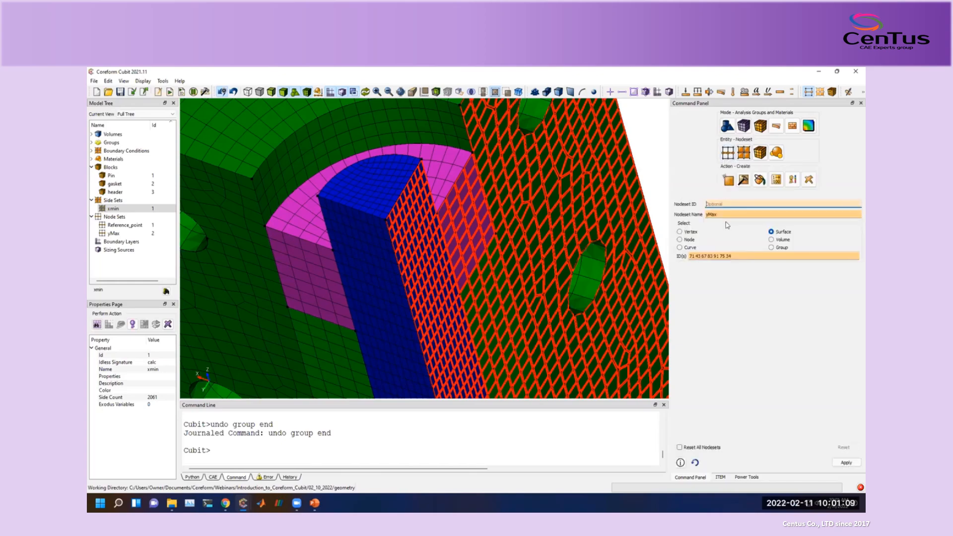
left_click(151, 225)
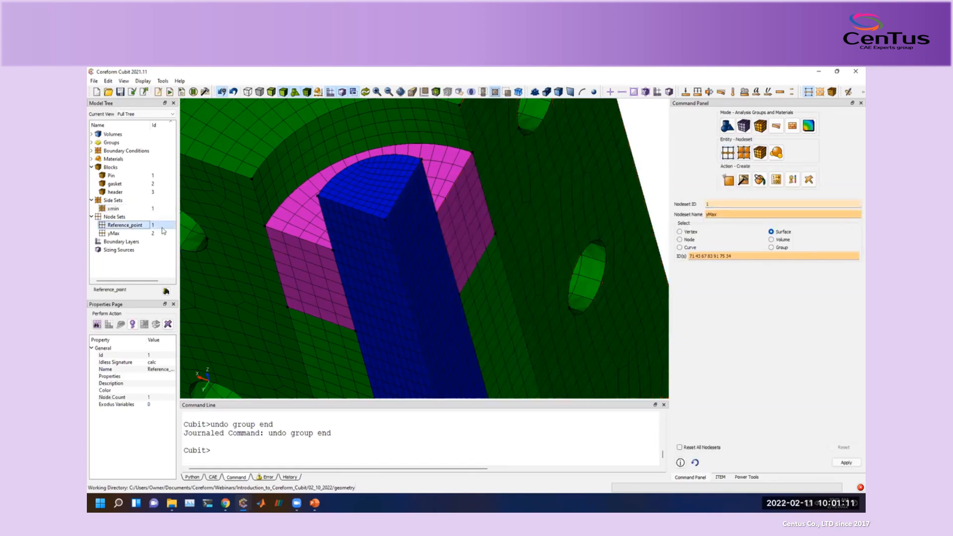
left_click_drag(362, 251, 496, 293)
middle_click_drag(439, 266, 368, 219)
scroll(368, 218, "up", 5)
middle_click_drag(340, 189, 389, 215)
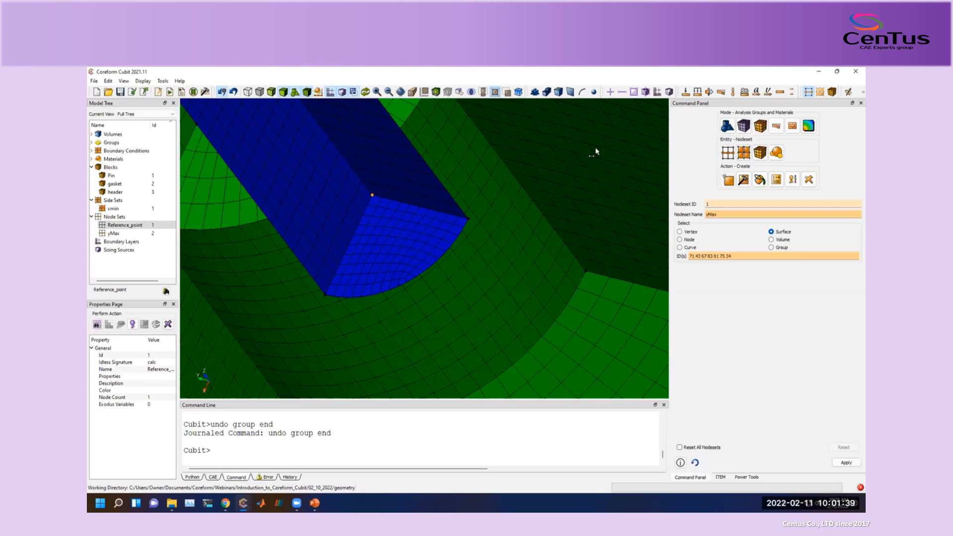
scroll(479, 310, "up", 1)
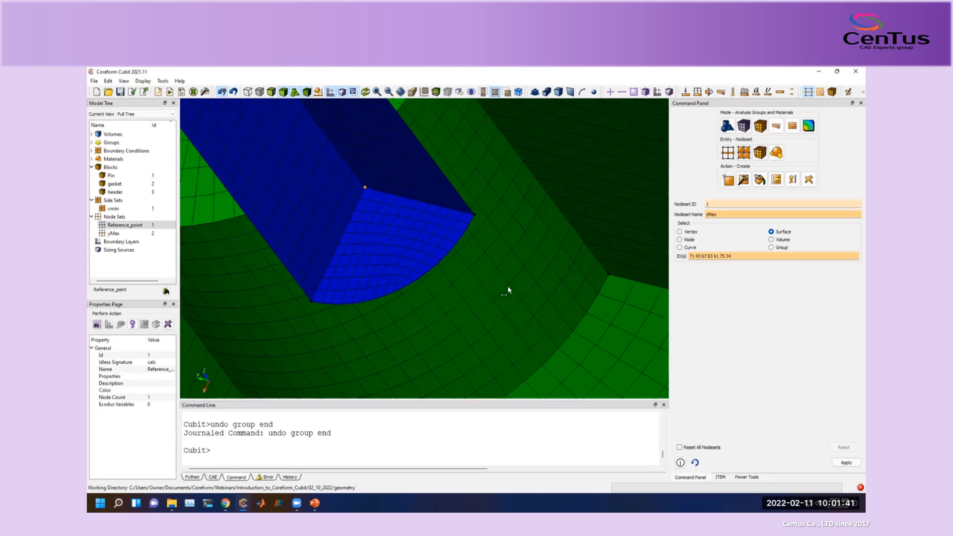